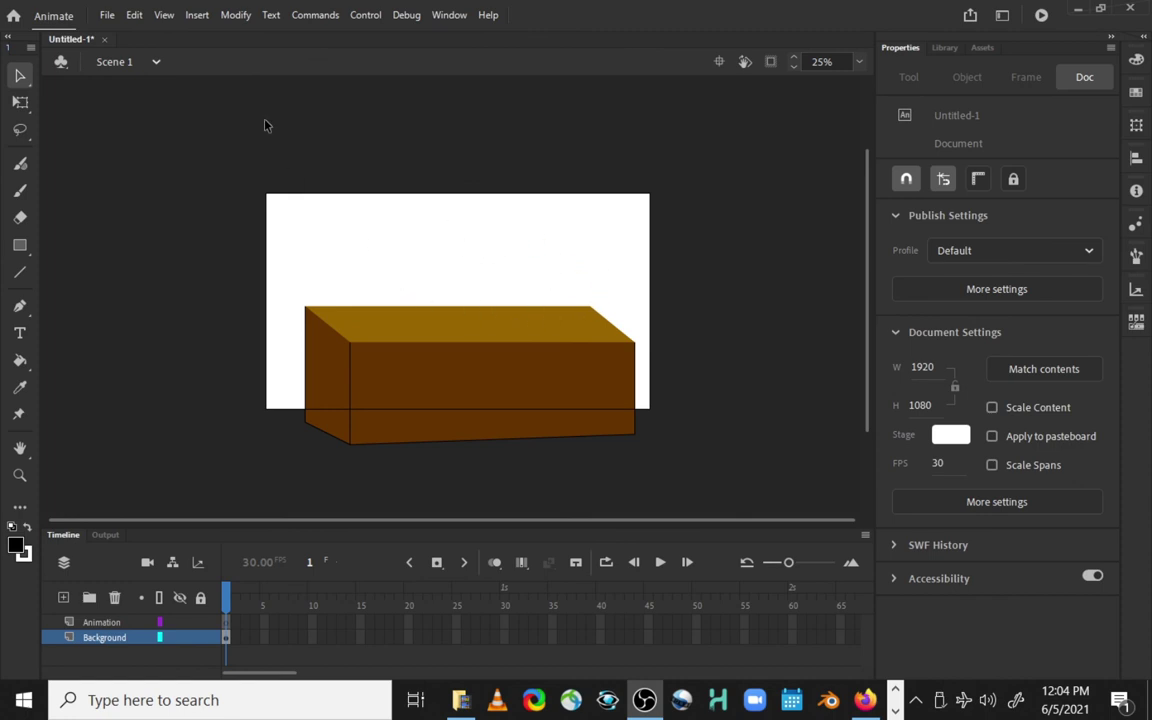
left_click(168, 15)
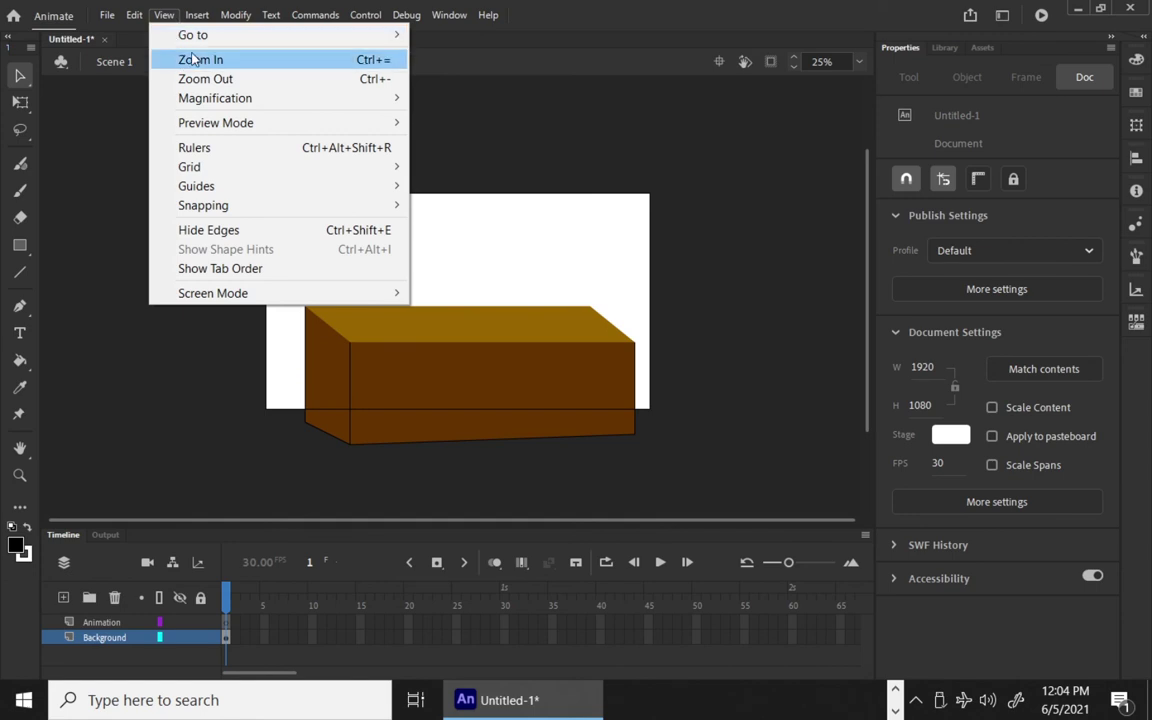
left_click(163, 16)
left_click(162, 17)
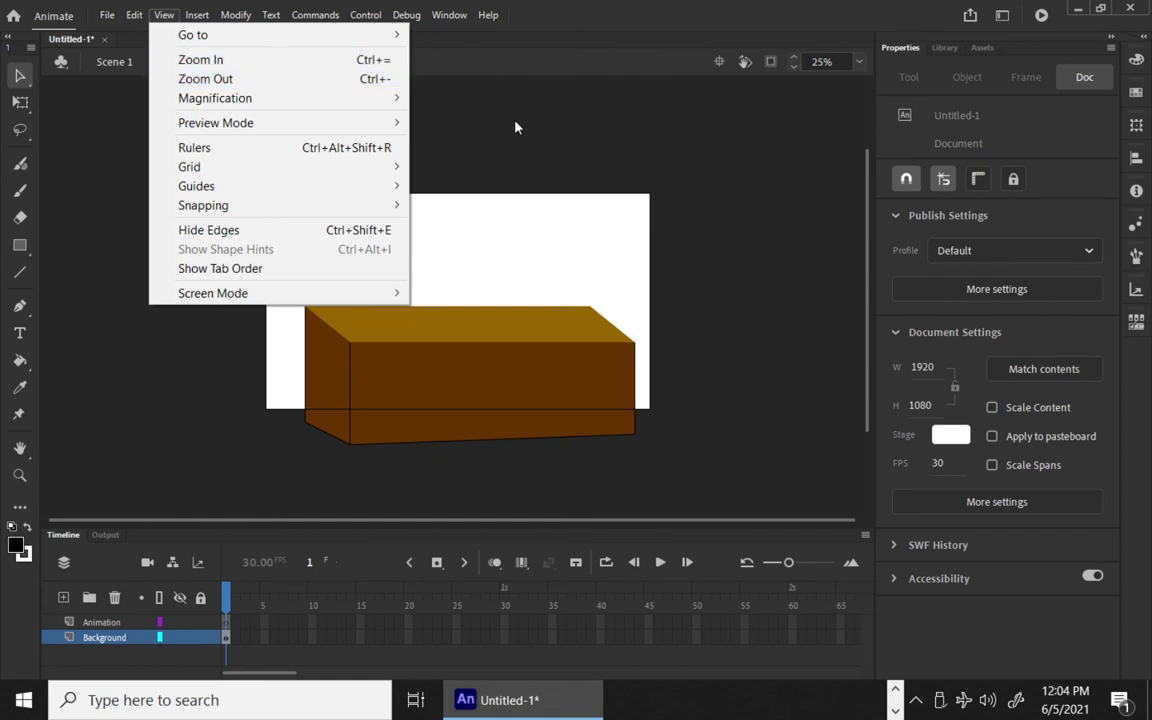
left_click(535, 153)
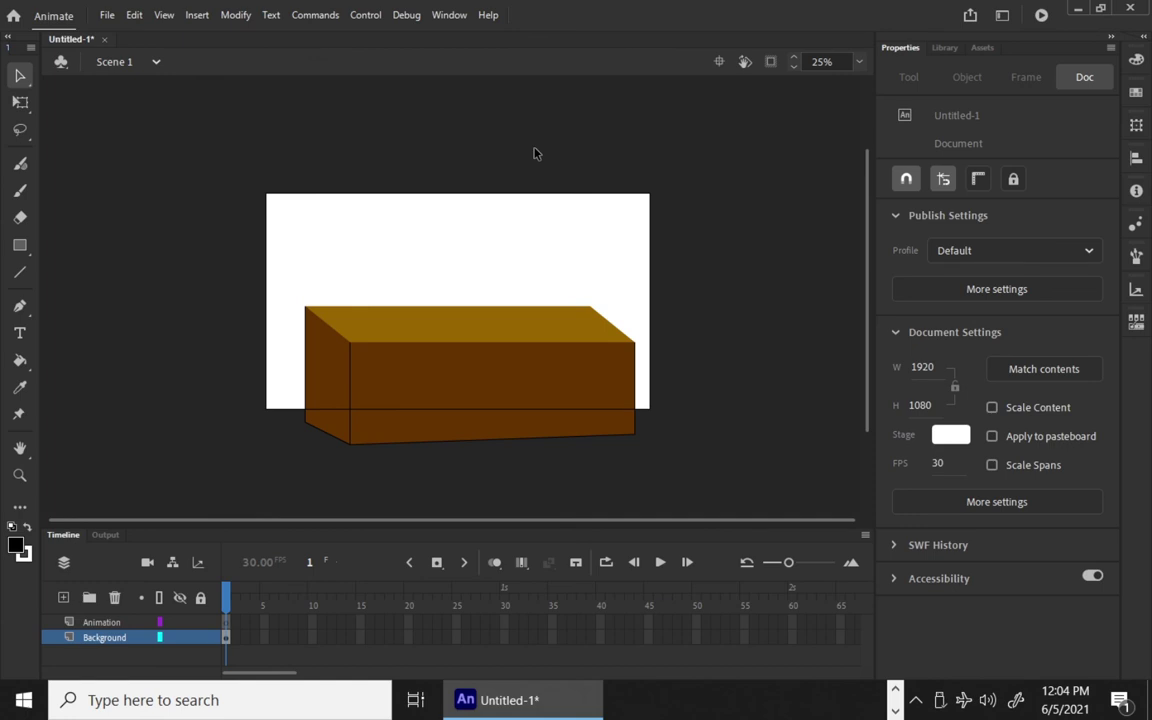
Zoom the stage view to 100% and frame the tabletop's right-hand corner.
key("ctrl+equal")
key("ctrl+equal")
key("ctrl+equal")
key("ctrl+equal")
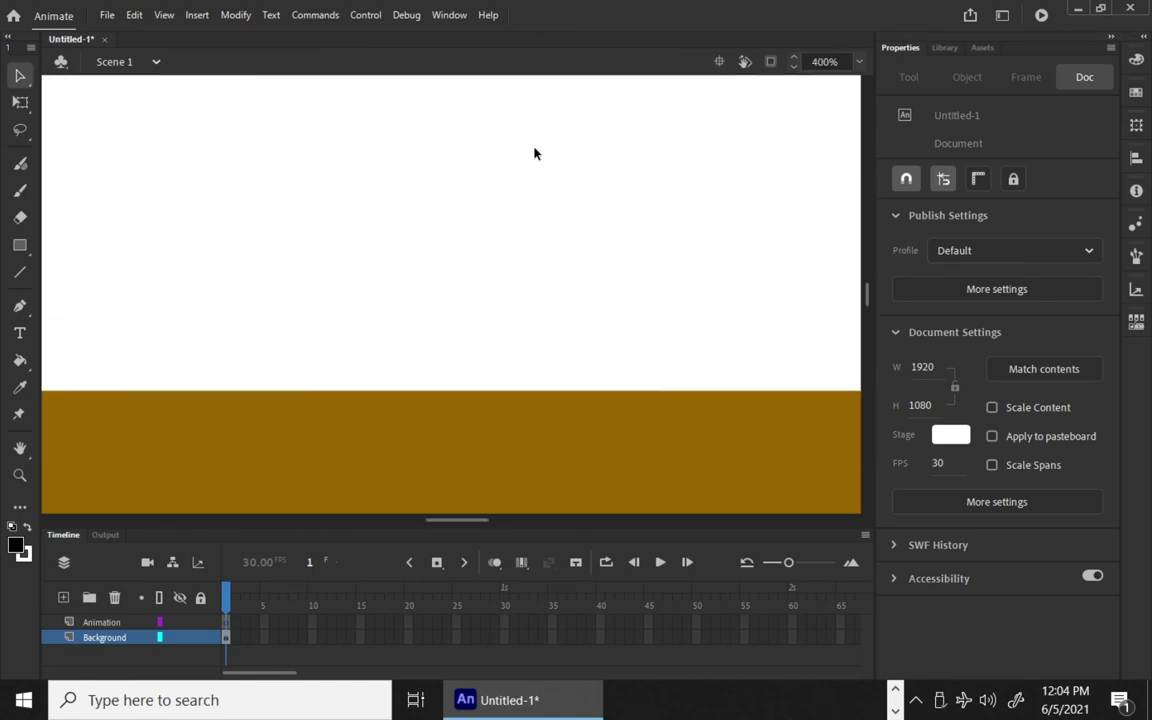
key("ctrl+minus")
key("ctrl+minus")
key("ctrl+minus")
key("ctrl+minus")
key("ctrl+minus")
key("ctrl+equal")
key("ctrl+equal")
key("ctrl+equal")
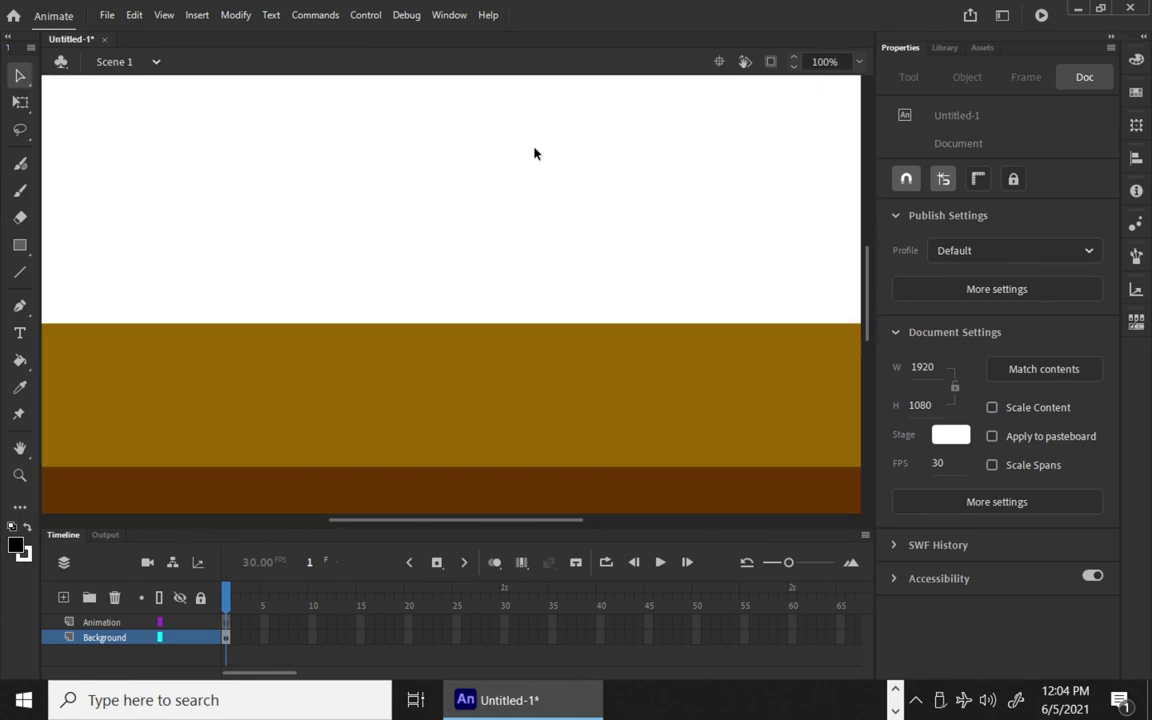
key("ctrl+minus")
key("ctrl+minus")
key("ctrl+equal")
key("ctrl+equal")
left_click_drag(501, 198, 617, 274)
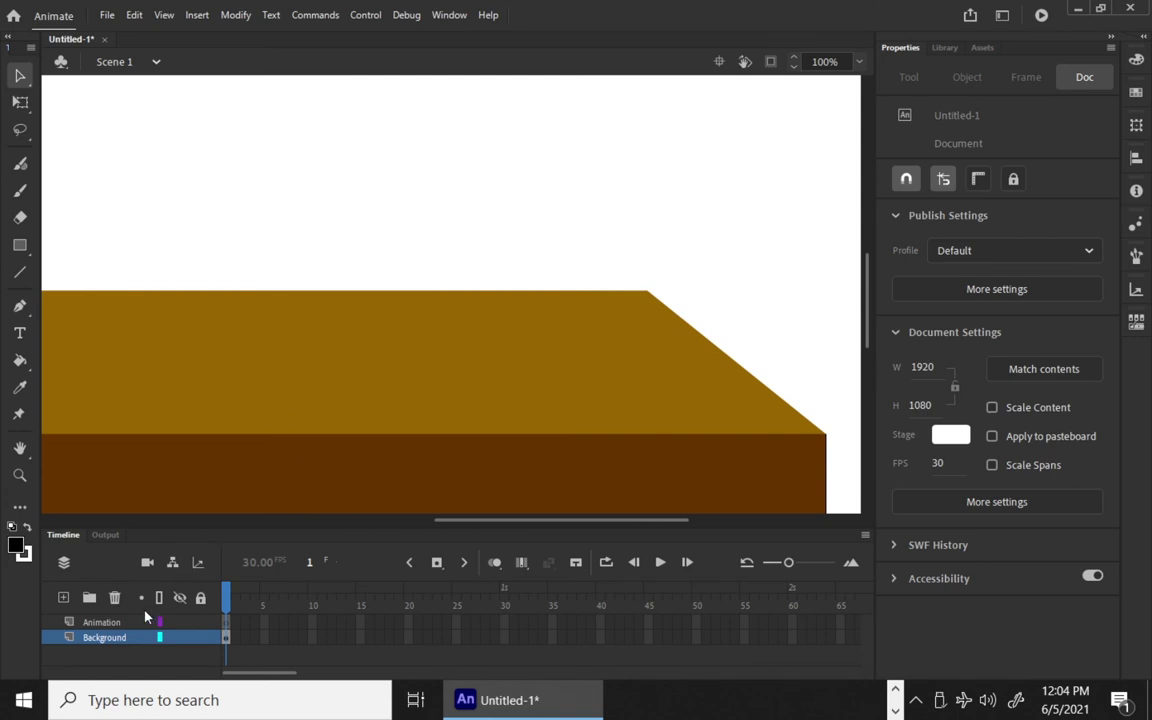
Sketch a cylindrical cup on the tabletop near its right end, on frame 1 of the Animation layer, with the size 1 Classic Brush.
left_click(106, 638)
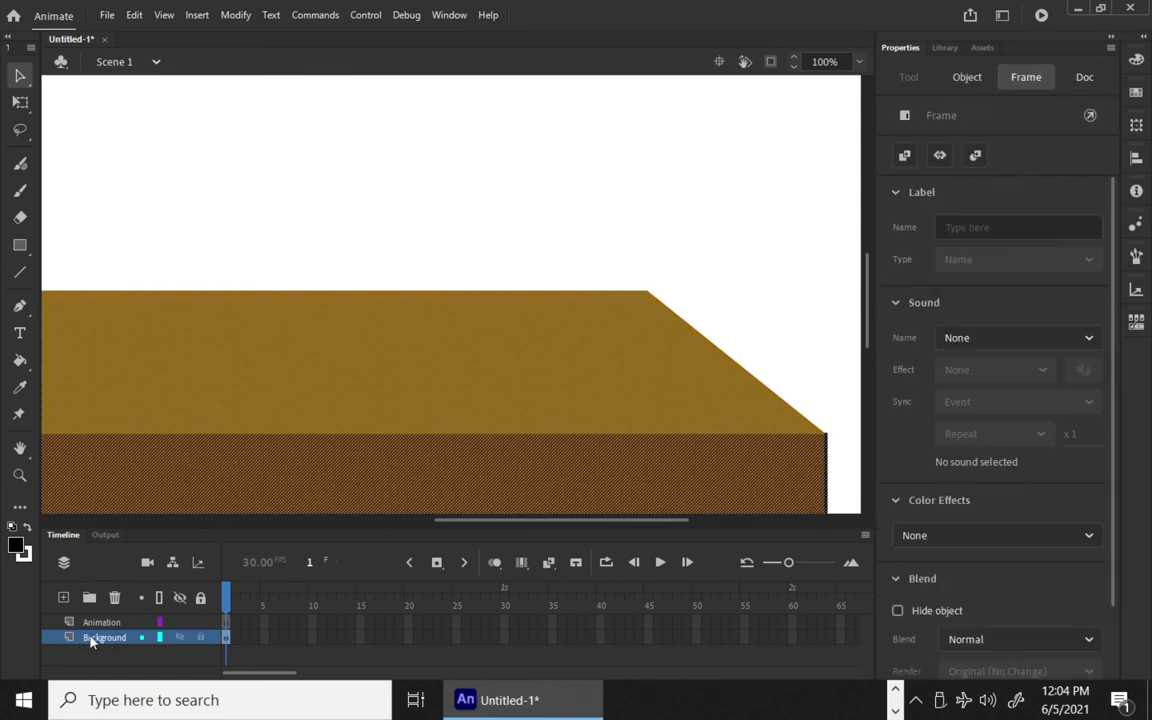
left_click(104, 623)
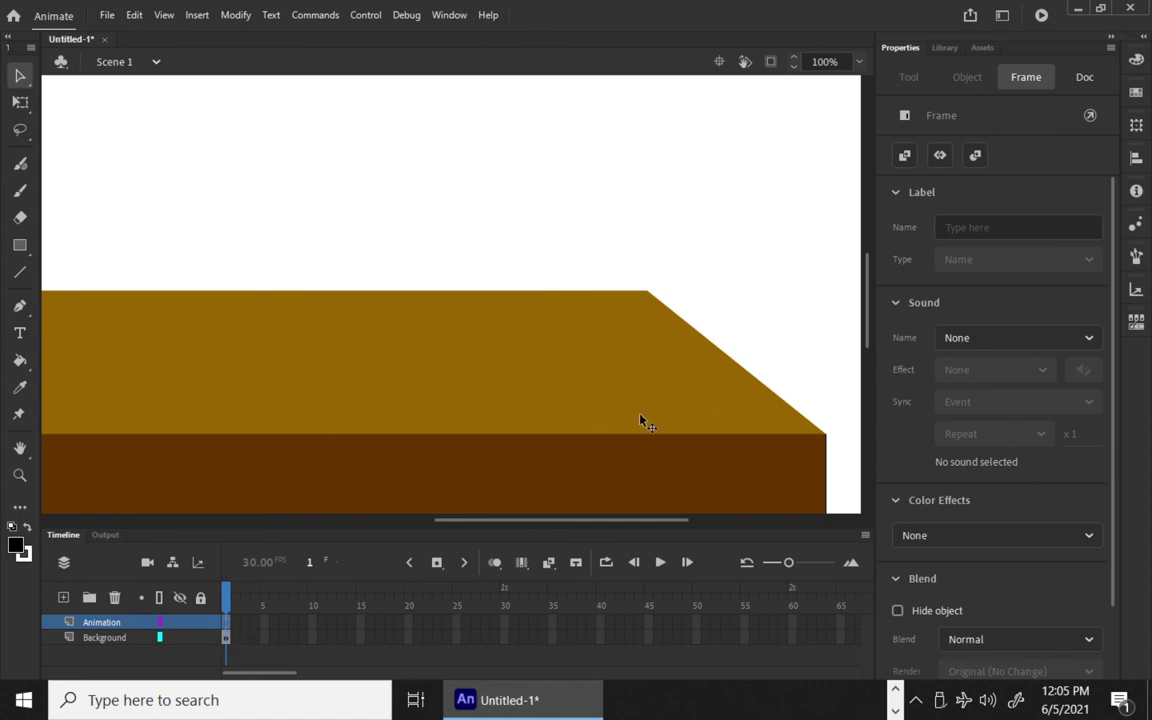
left_click(208, 624)
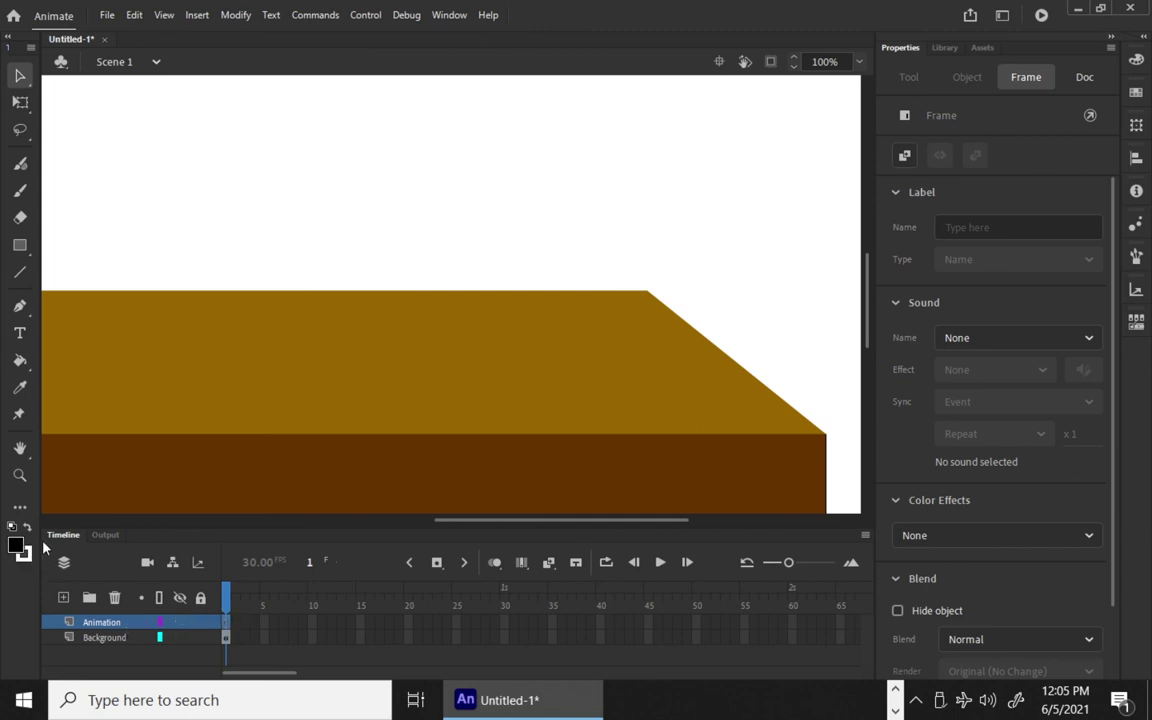
left_click(22, 191)
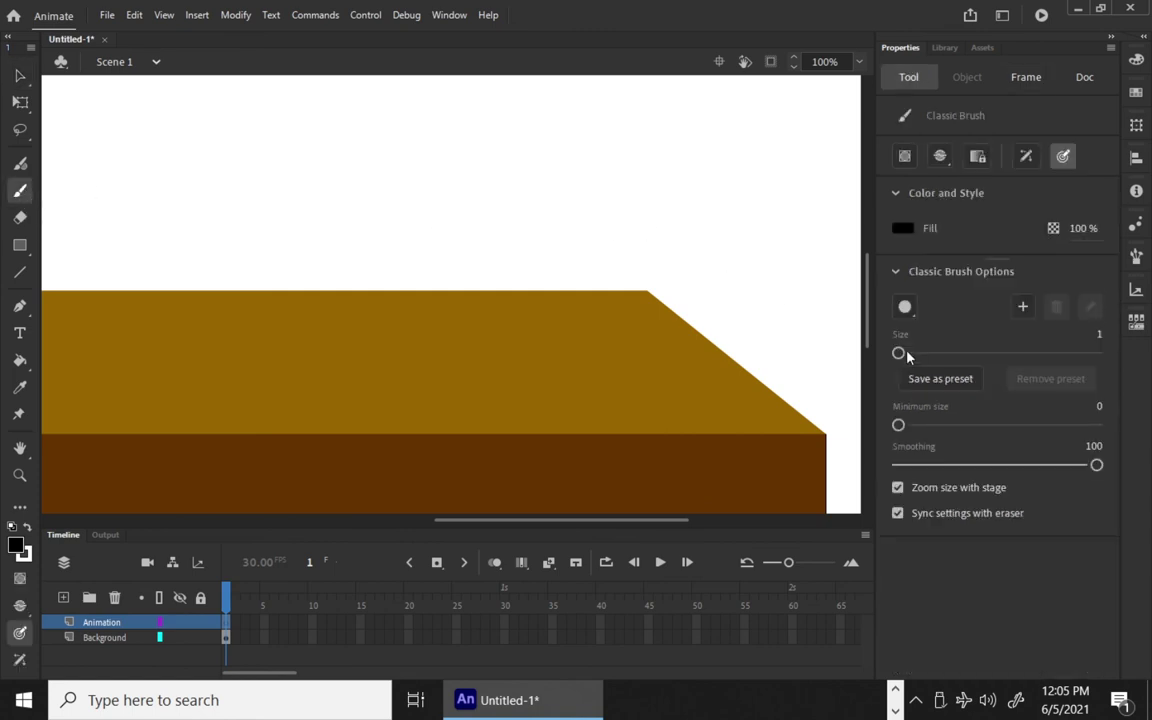
mouse_move(900, 355)
left_mouse_down()
mouse_move(977, 352)
mouse_move(887, 353)
left_mouse_up()
mouse_move(900, 355)
left_mouse_down()
mouse_move(933, 353)
mouse_move(893, 366)
left_mouse_up()
left_click(226, 628)
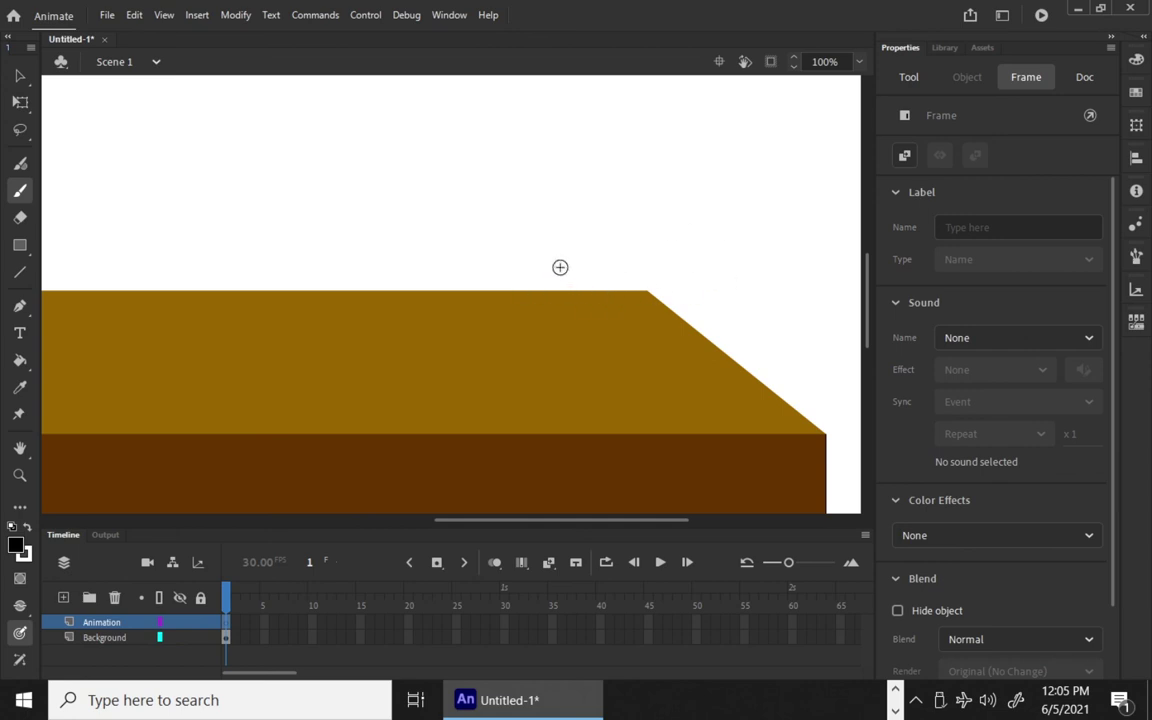
mouse_move(530, 297)
left_mouse_down()
mouse_move(514, 274)
mouse_move(487, 292)
left_mouse_up()
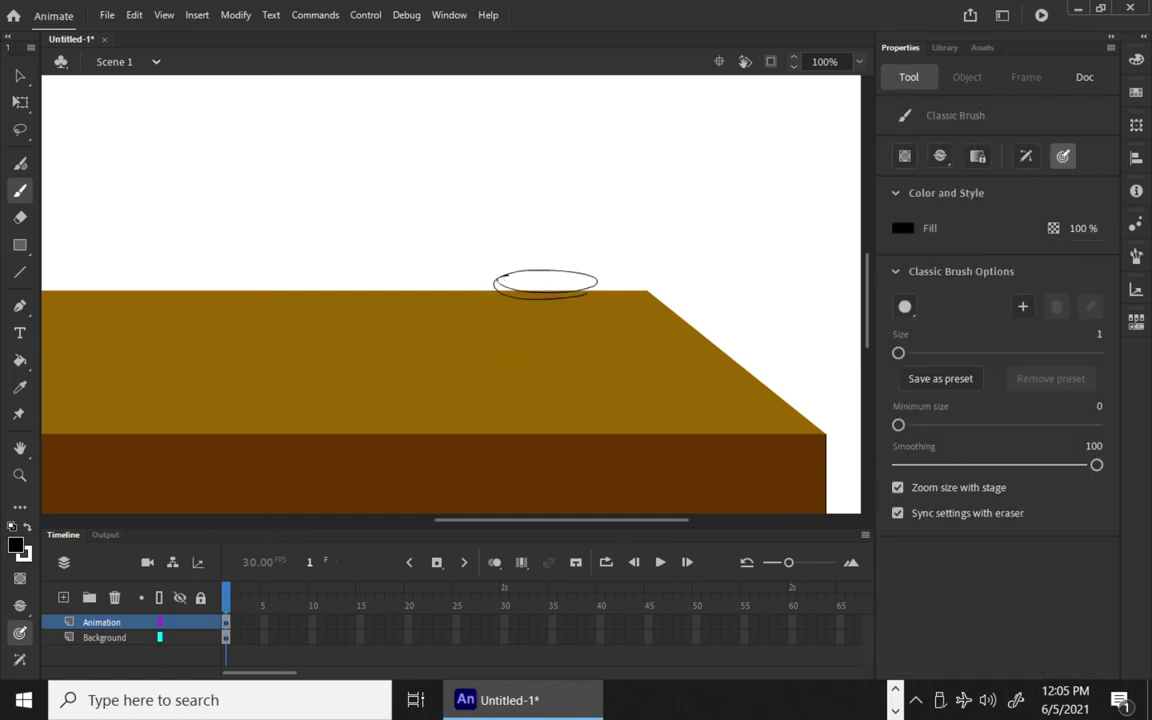
left_click_drag(495, 281, 495, 357)
mouse_move(596, 290)
left_mouse_down()
mouse_move(599, 347)
mouse_move(597, 306)
mouse_move(580, 371)
mouse_move(502, 377)
mouse_move(577, 366)
mouse_move(507, 375)
mouse_move(574, 355)
mouse_move(596, 327)
mouse_move(586, 352)
mouse_move(500, 345)
left_mouse_up()
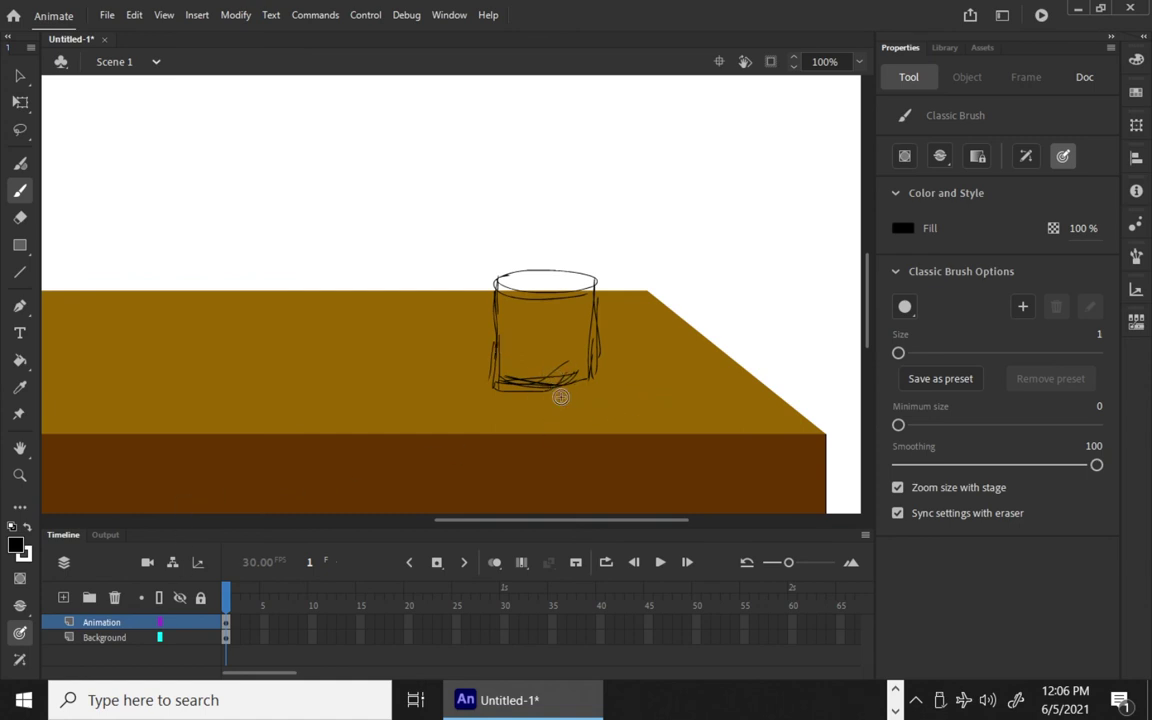
mouse_move(560, 397)
left_mouse_down()
mouse_move(532, 391)
mouse_move(565, 383)
left_mouse_up()
Convert frame 10 of the Animation layer to a blank keyframe.
left_click(313, 623)
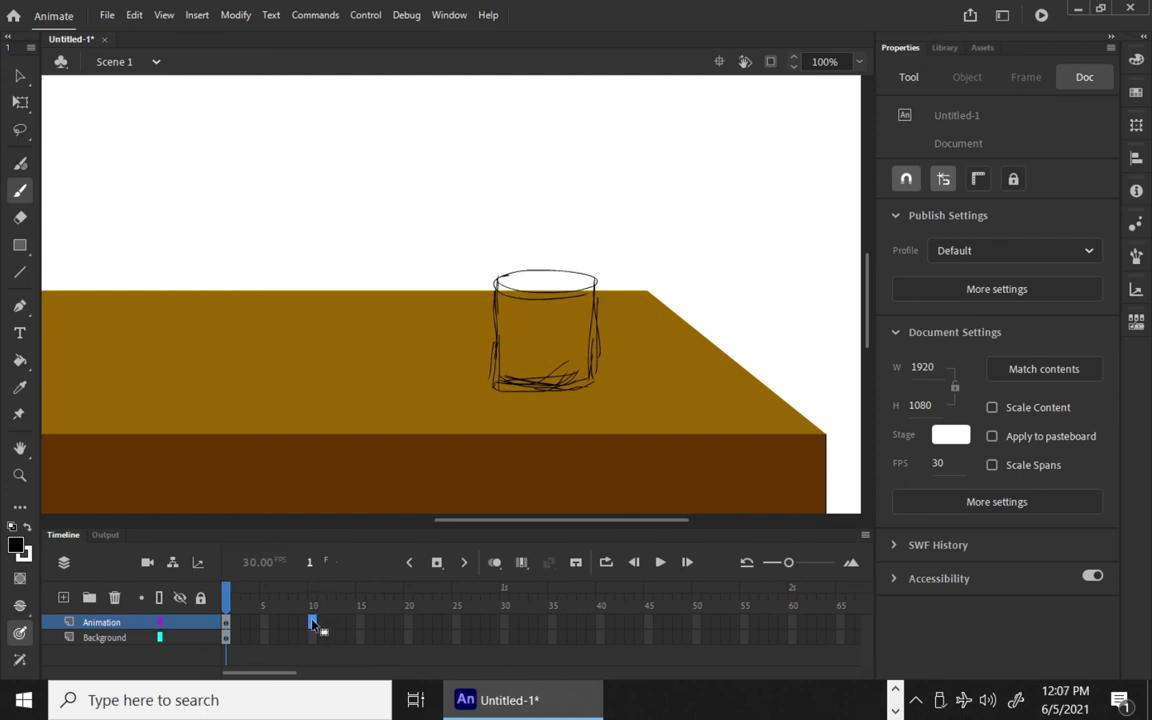
right_click(313, 625)
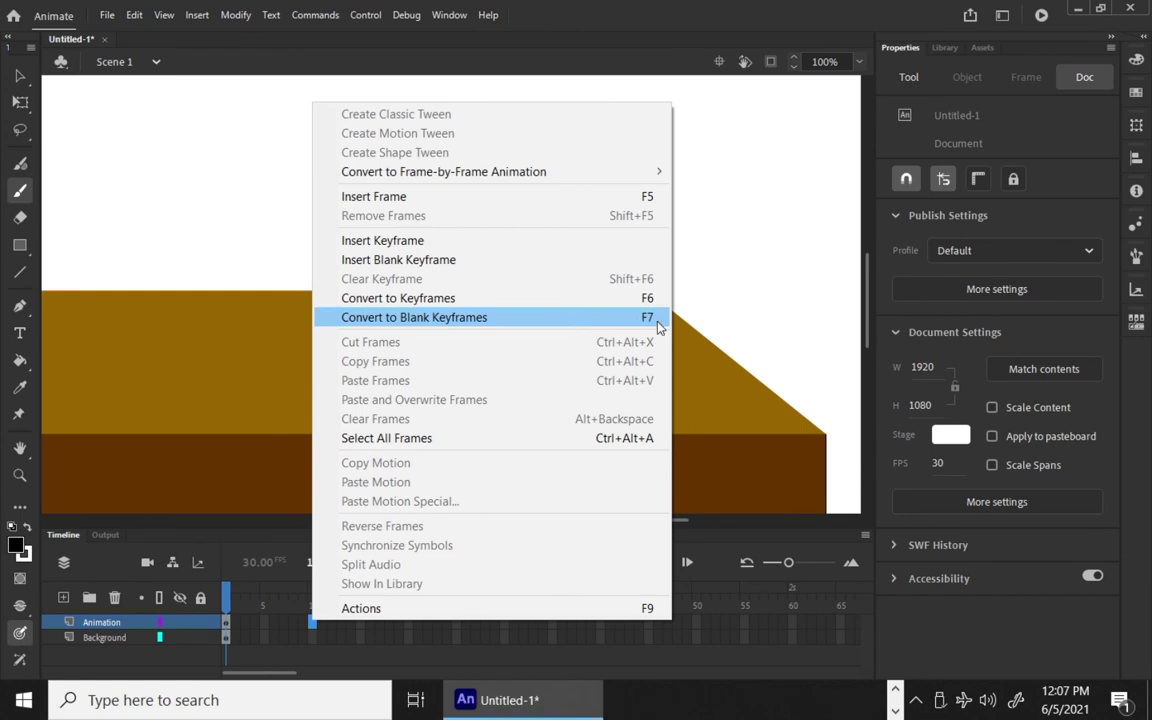
left_click(555, 320)
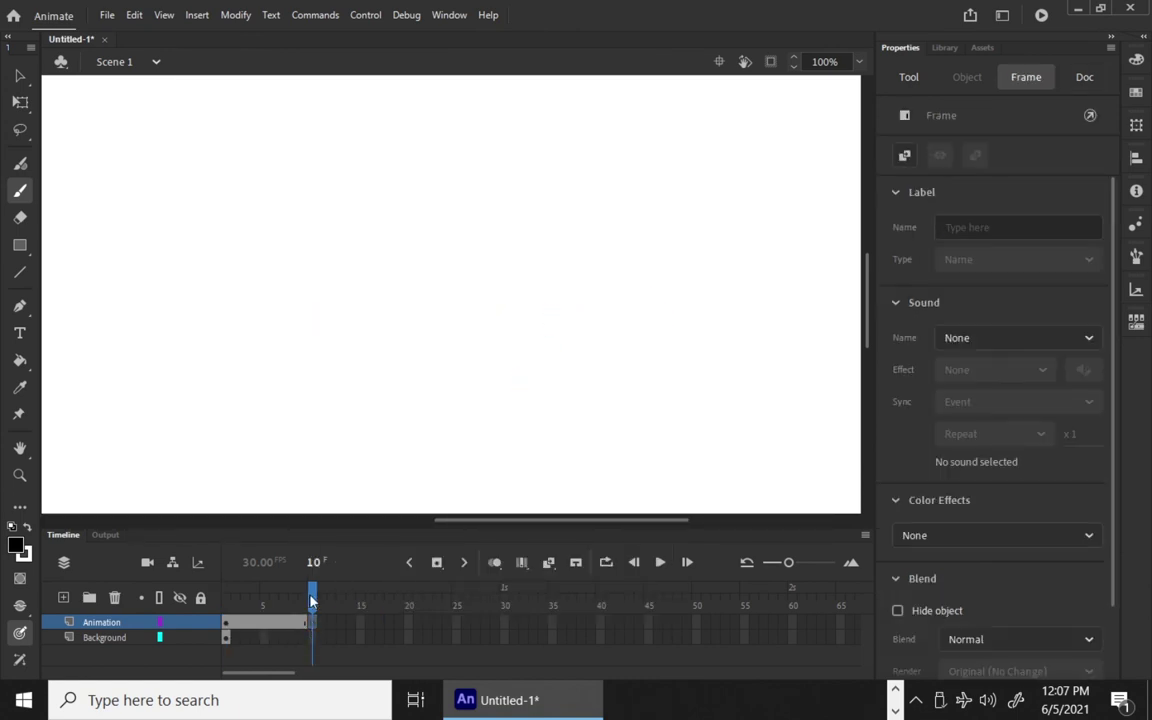
mouse_move(312, 598)
left_mouse_down()
mouse_move(224, 600)
mouse_move(312, 600)
left_mouse_up()
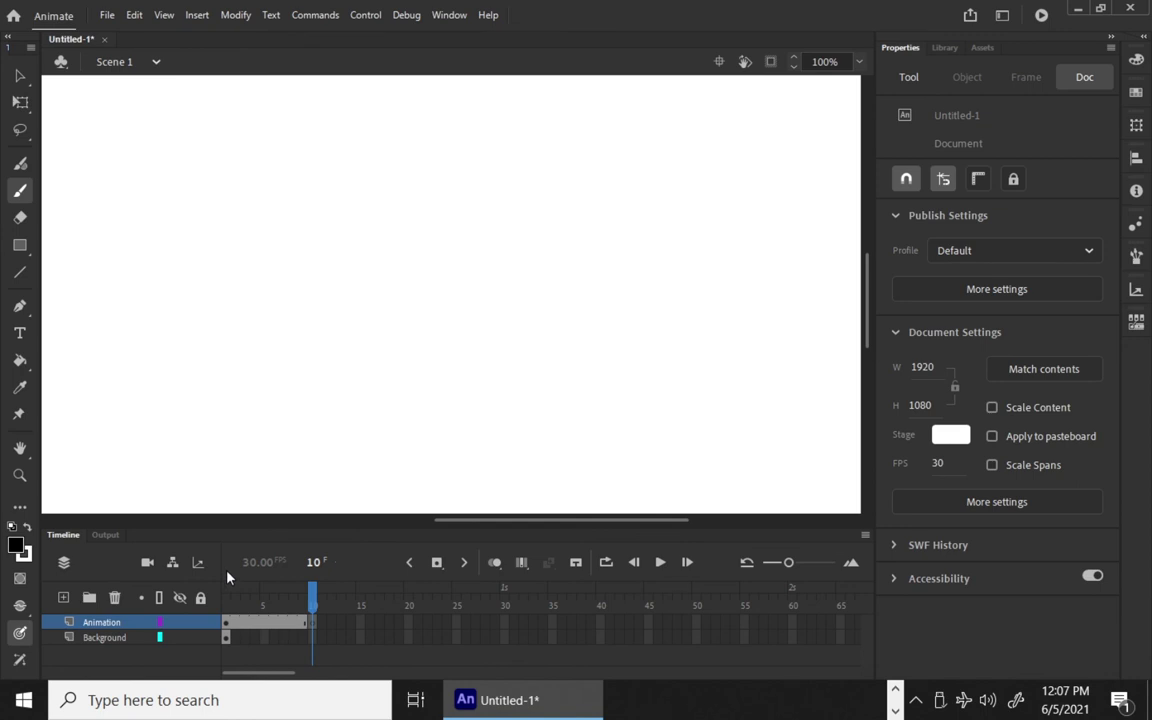
left_click_drag(229, 600, 488, 597)
Extend the Background layer to frame 50 by inserting a frame there.
left_click(697, 637)
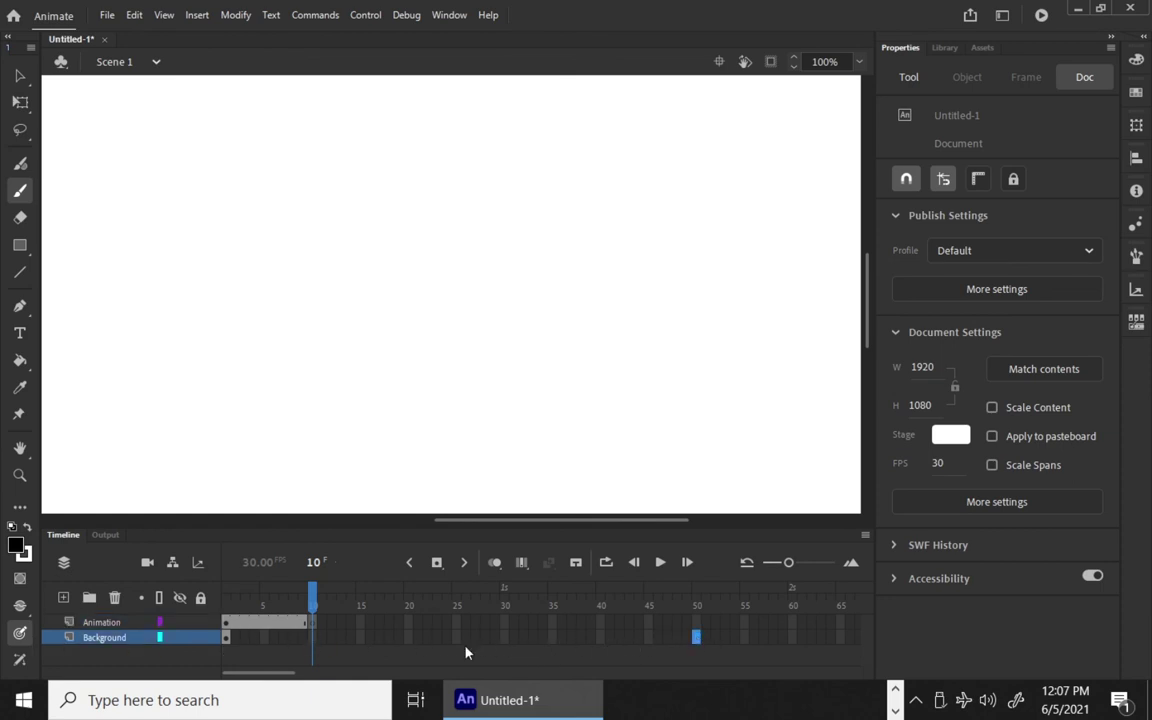
right_click(698, 640)
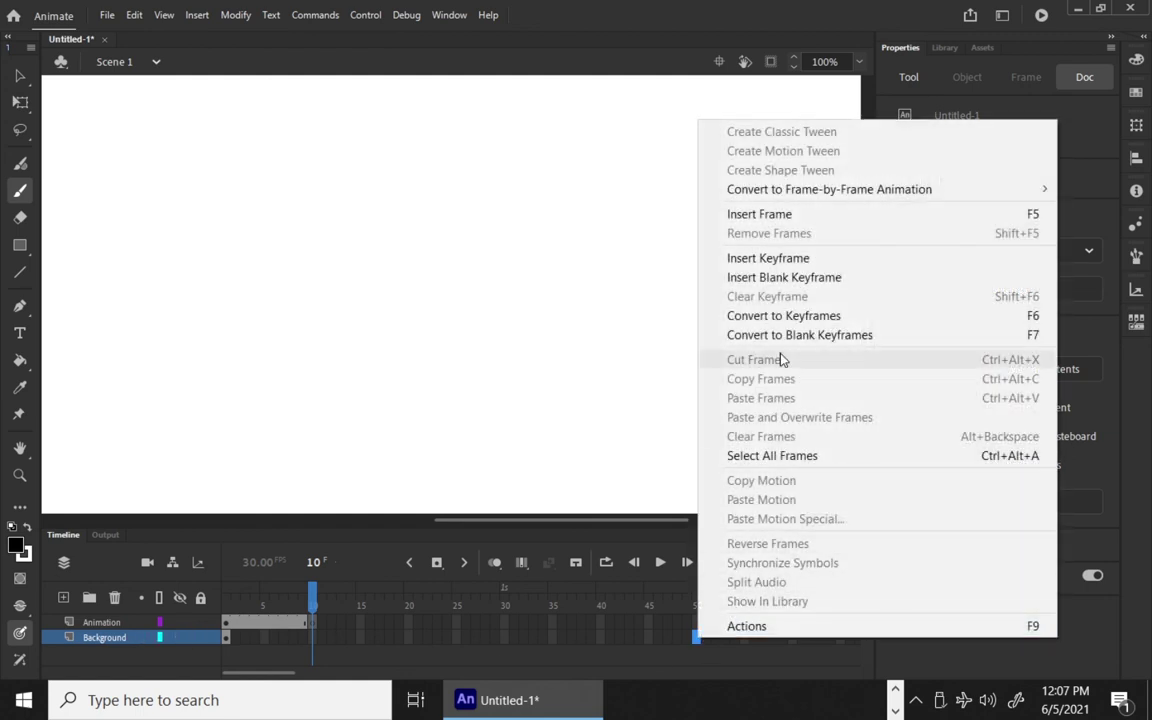
left_click(1036, 216)
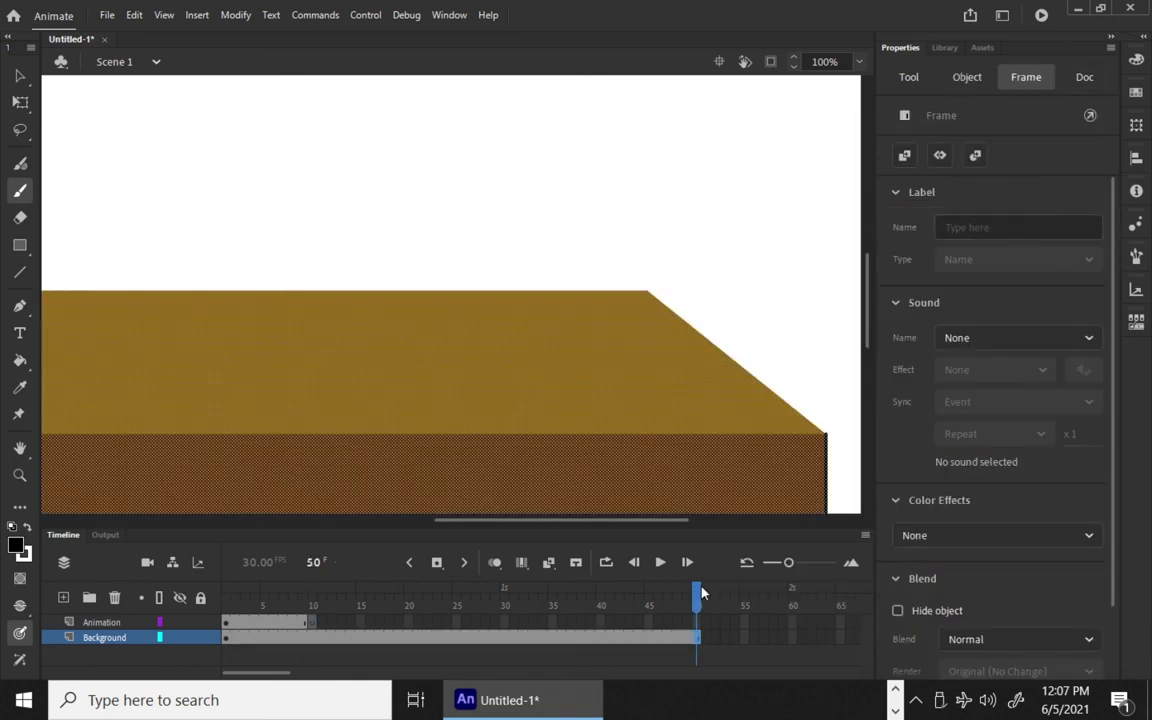
mouse_move(695, 597)
left_mouse_down()
mouse_move(548, 594)
mouse_move(690, 588)
mouse_move(589, 592)
mouse_move(700, 600)
left_mouse_up()
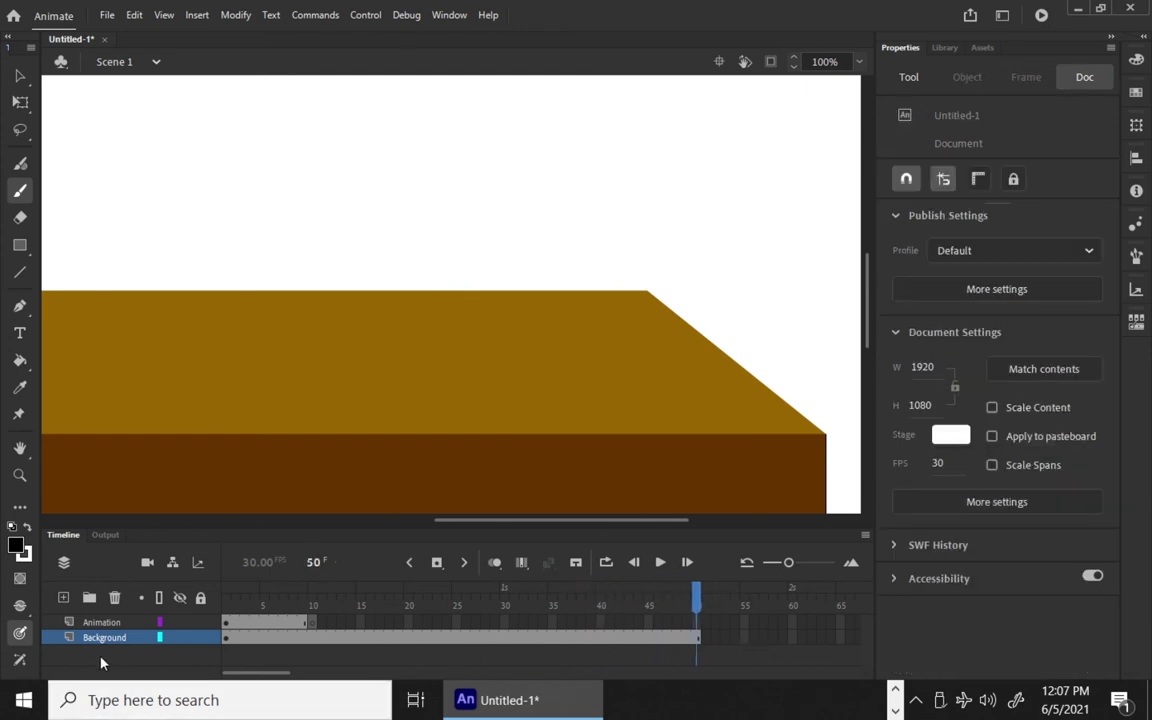
Insert frames on the Background layer at 55 and 60, and return the playhead to frame 1.
left_click(744, 638)
key("F5")
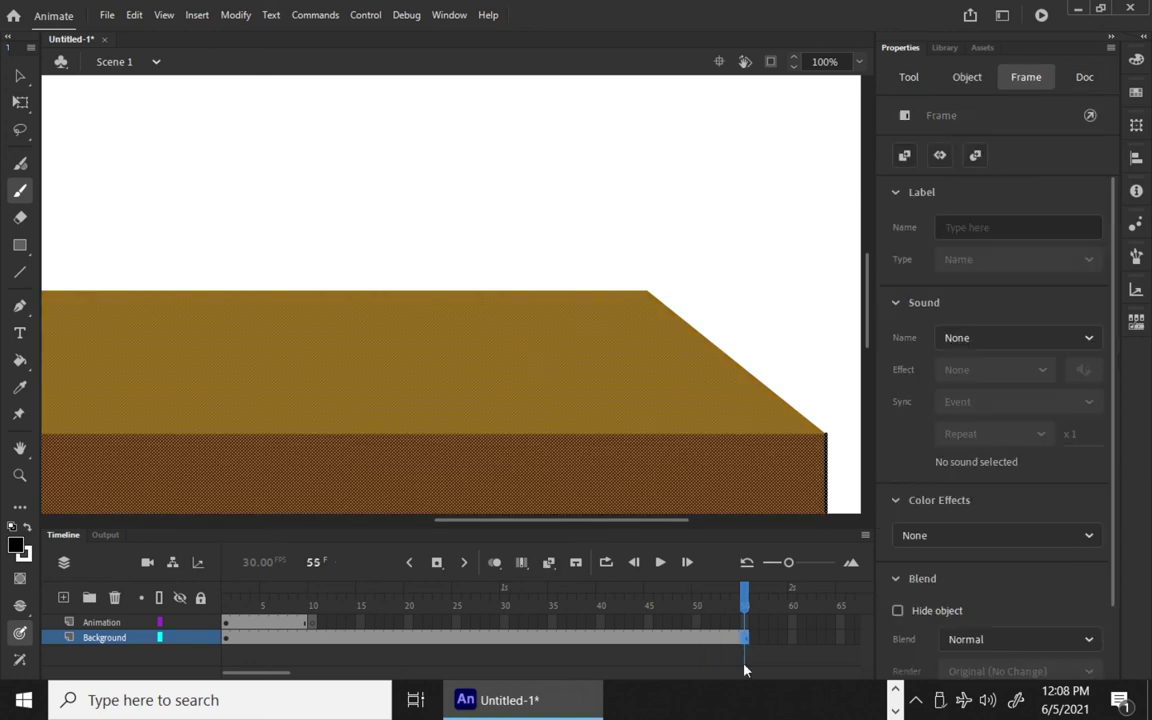
left_click(795, 640)
key("F5")
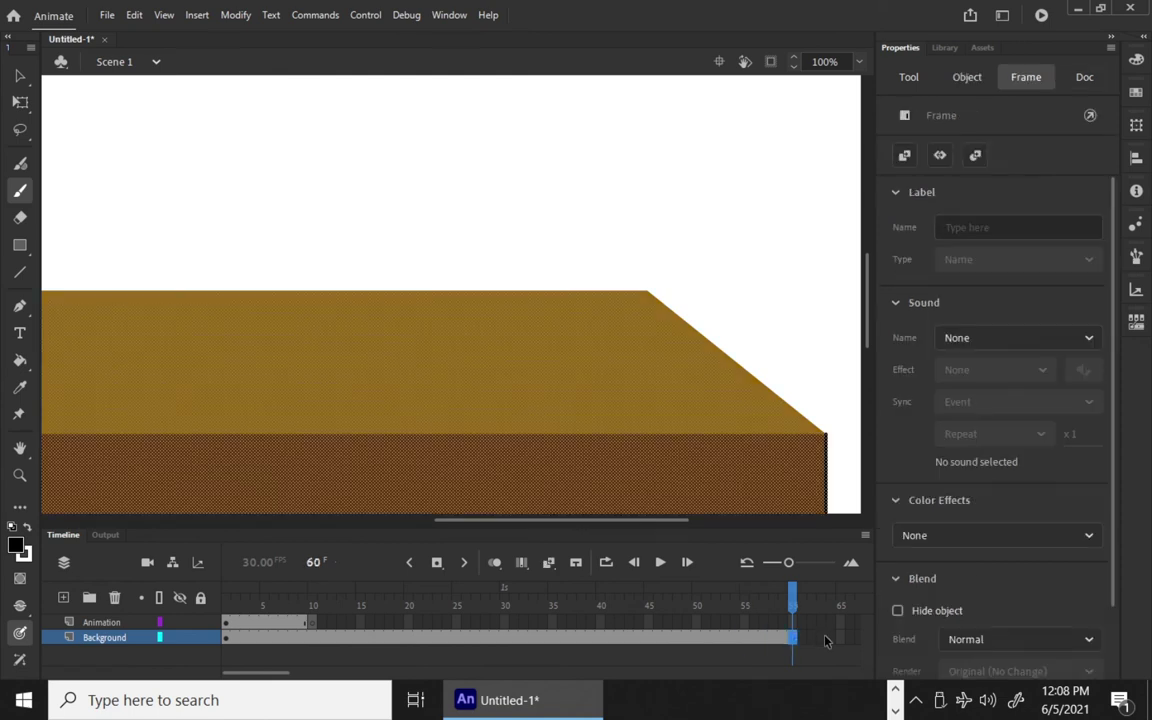
left_click(820, 637)
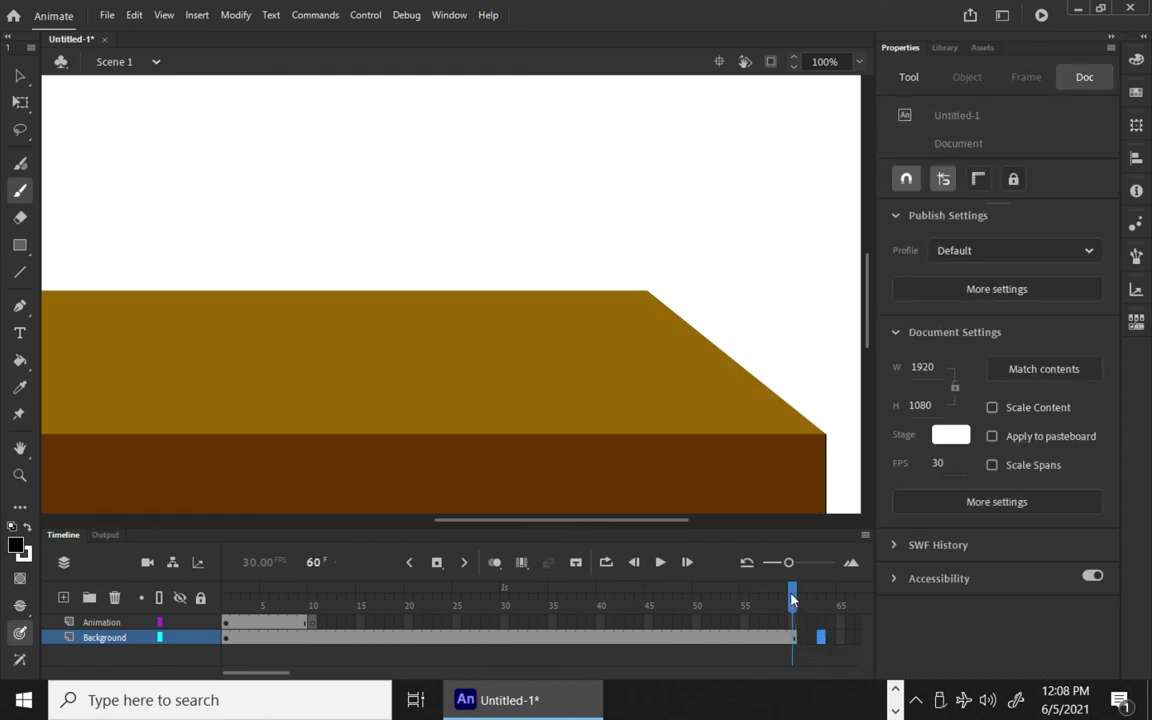
left_click_drag(790, 605, 182, 600)
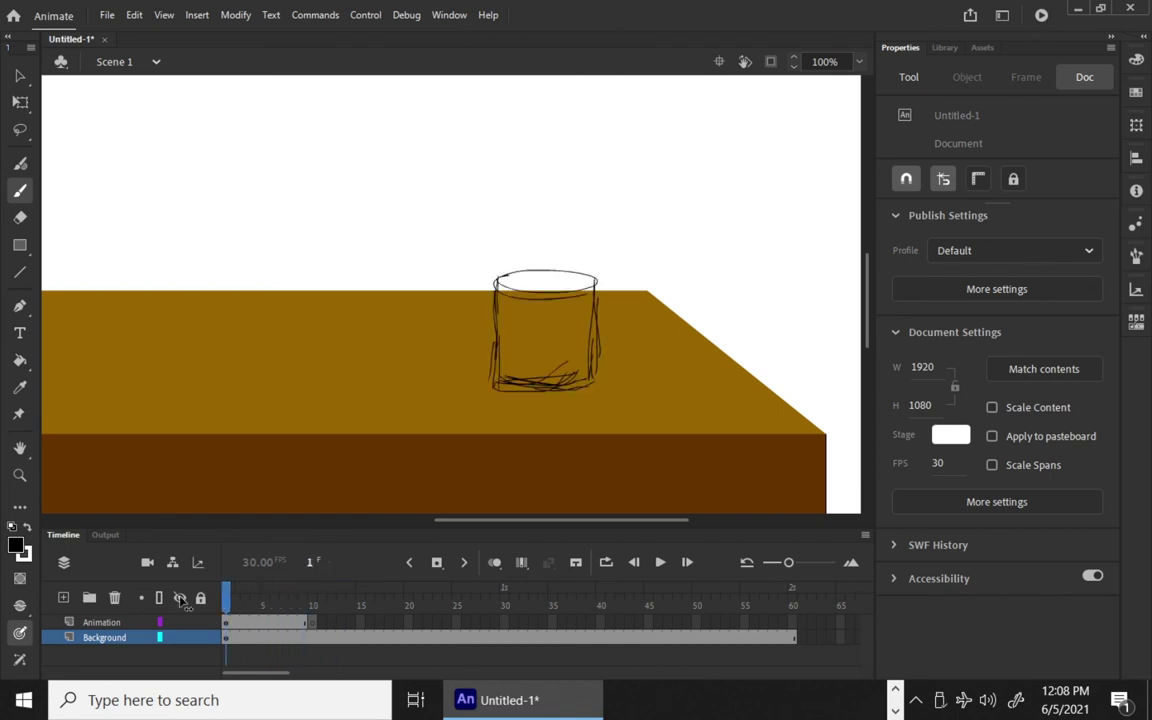
Turn on onion skinning with frame 10 of the Animation layer current, so the frame 1 cup serves as a drawing reference.
left_click(315, 625)
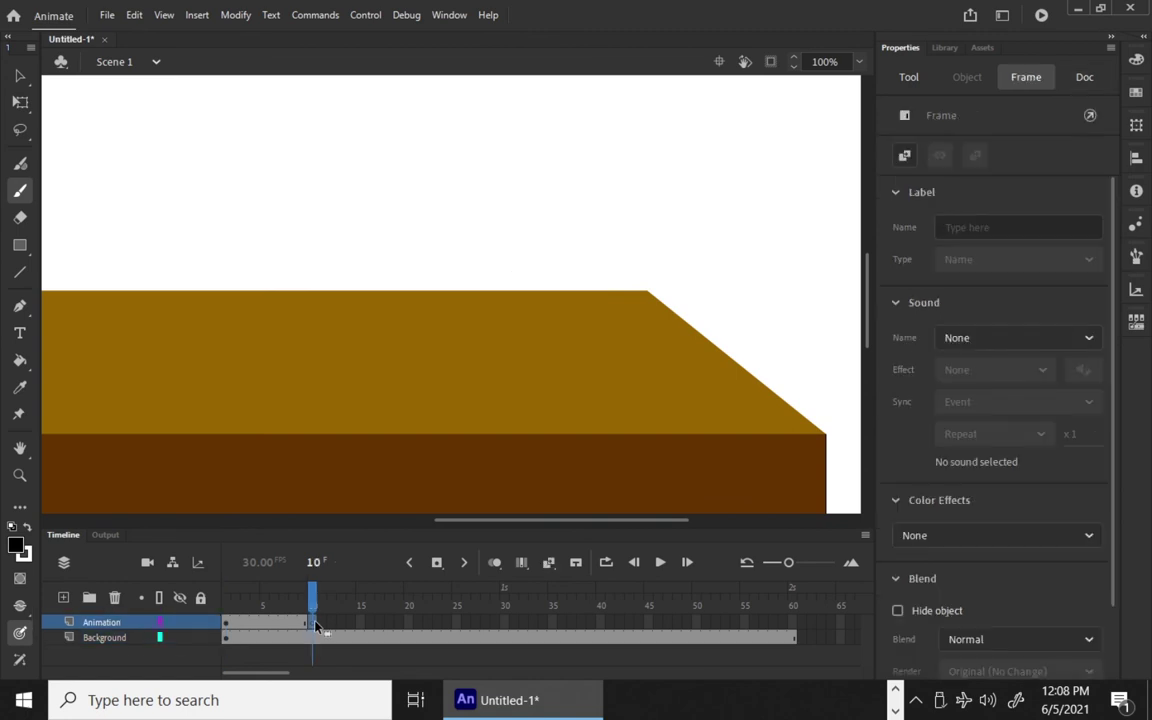
left_click(228, 625)
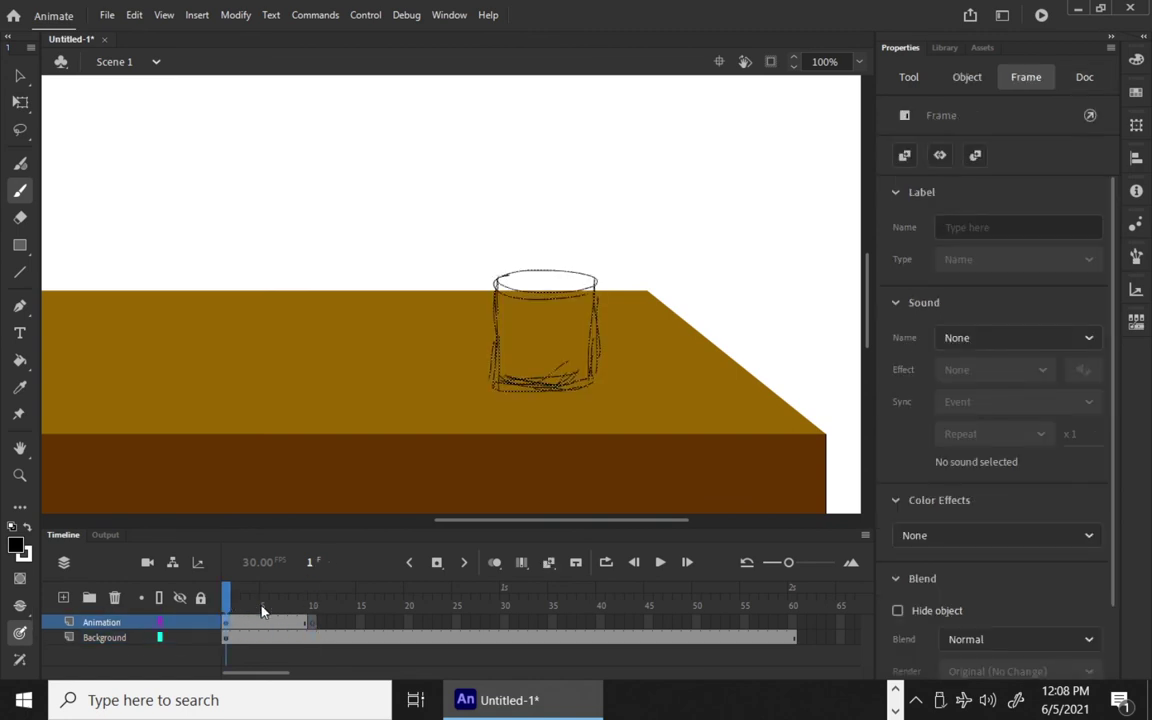
left_click(313, 622)
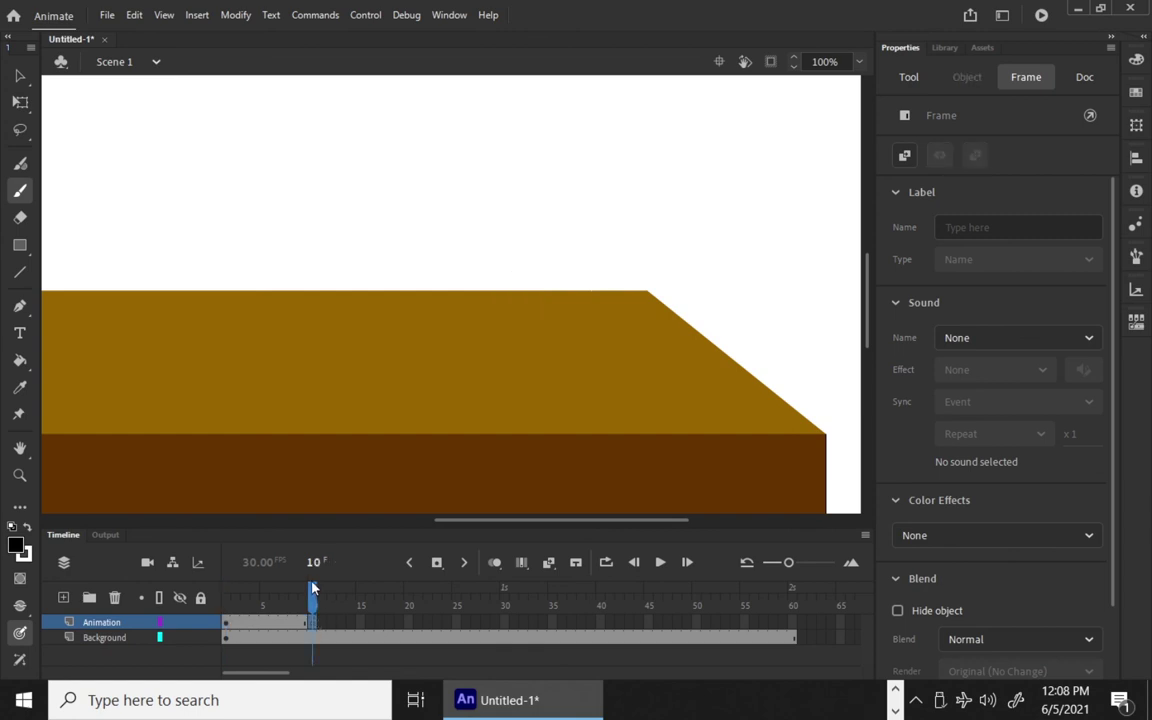
left_click(228, 623)
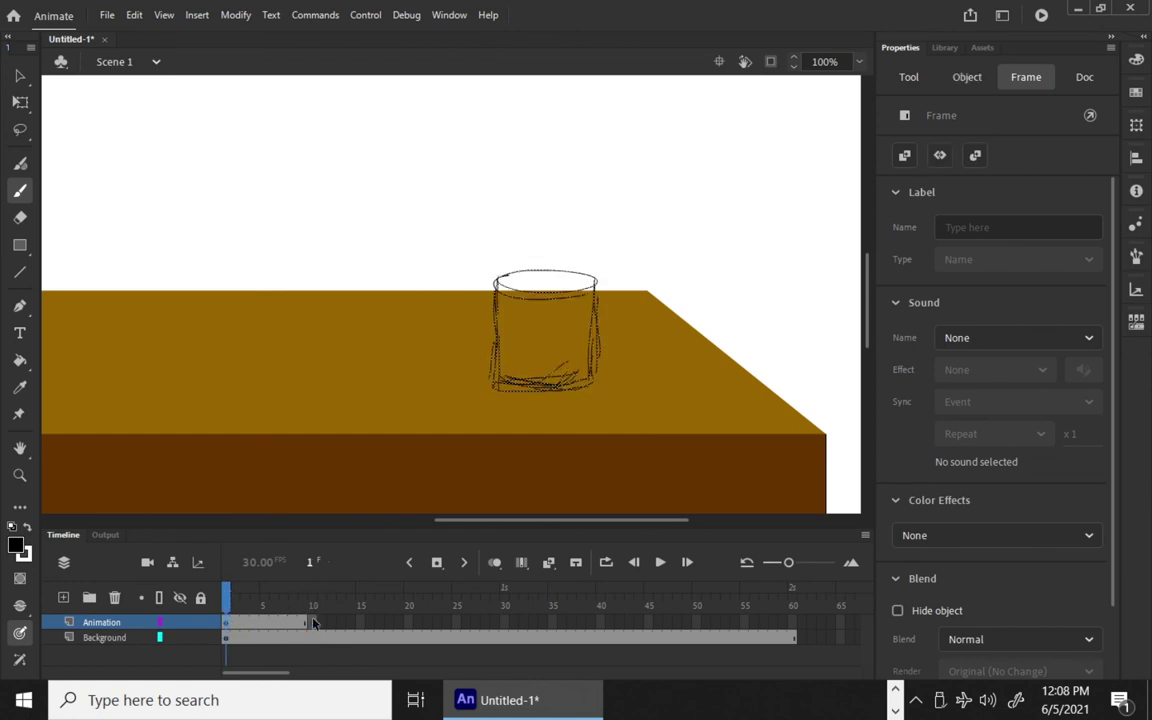
left_click(313, 623)
left_click(264, 623)
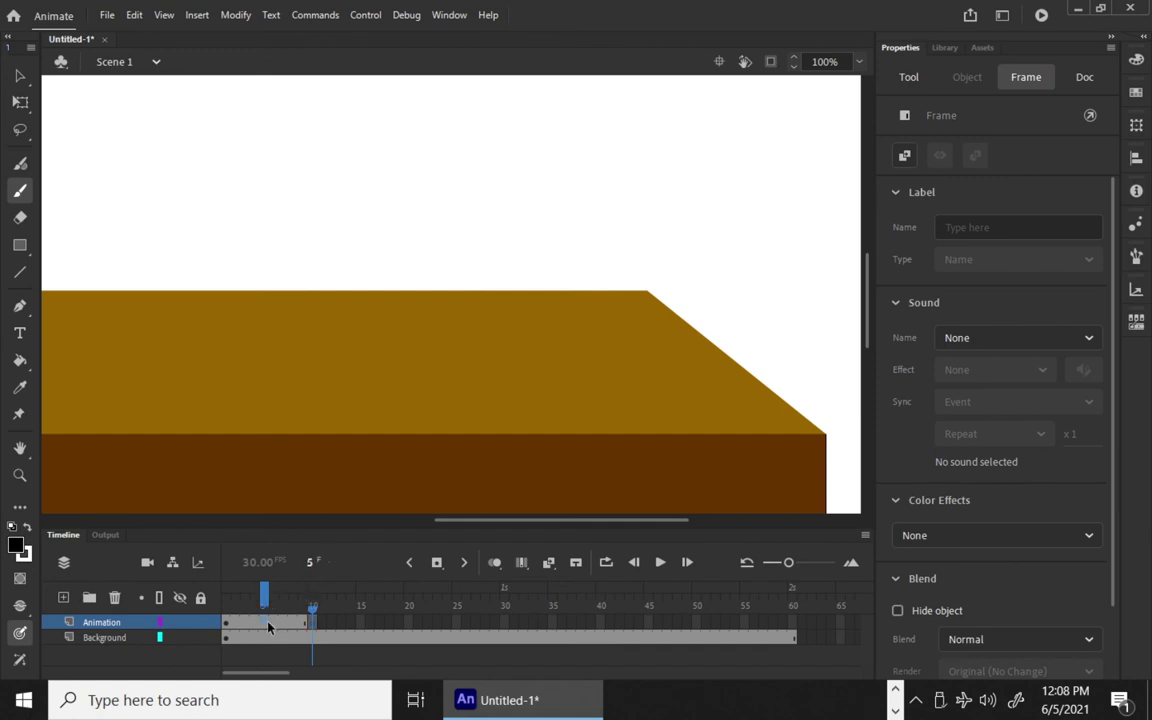
left_click(313, 623)
left_click(494, 562)
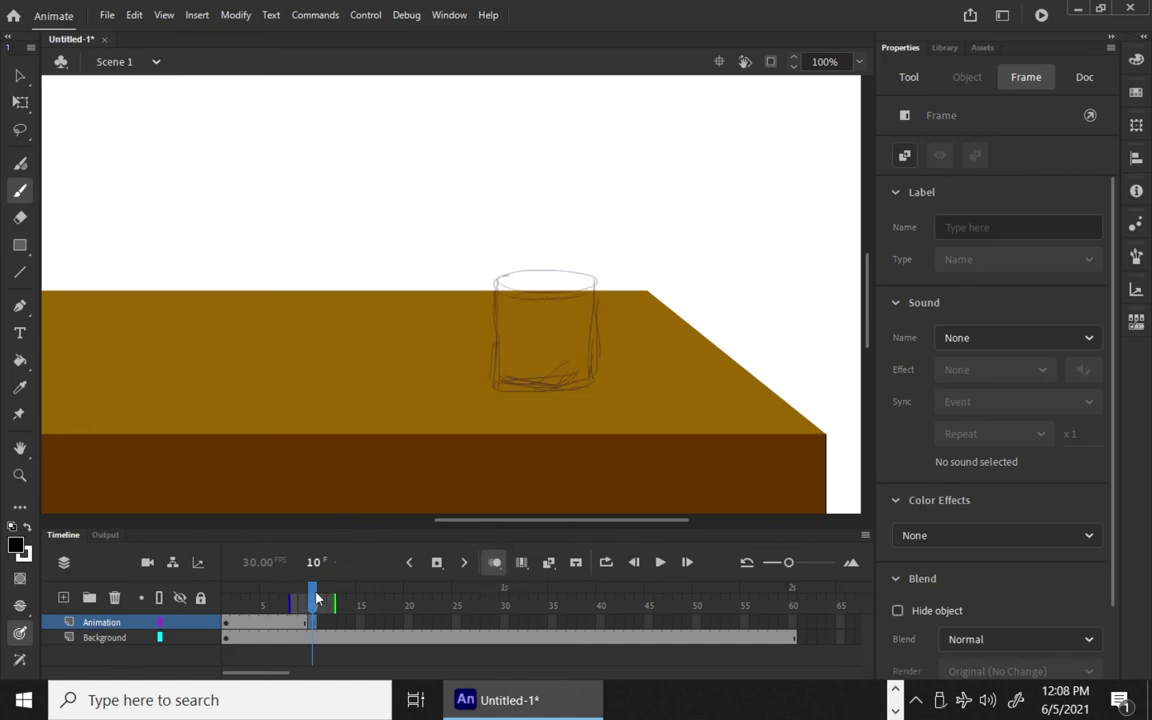
left_click(284, 597)
left_click_drag(284, 597, 313, 597)
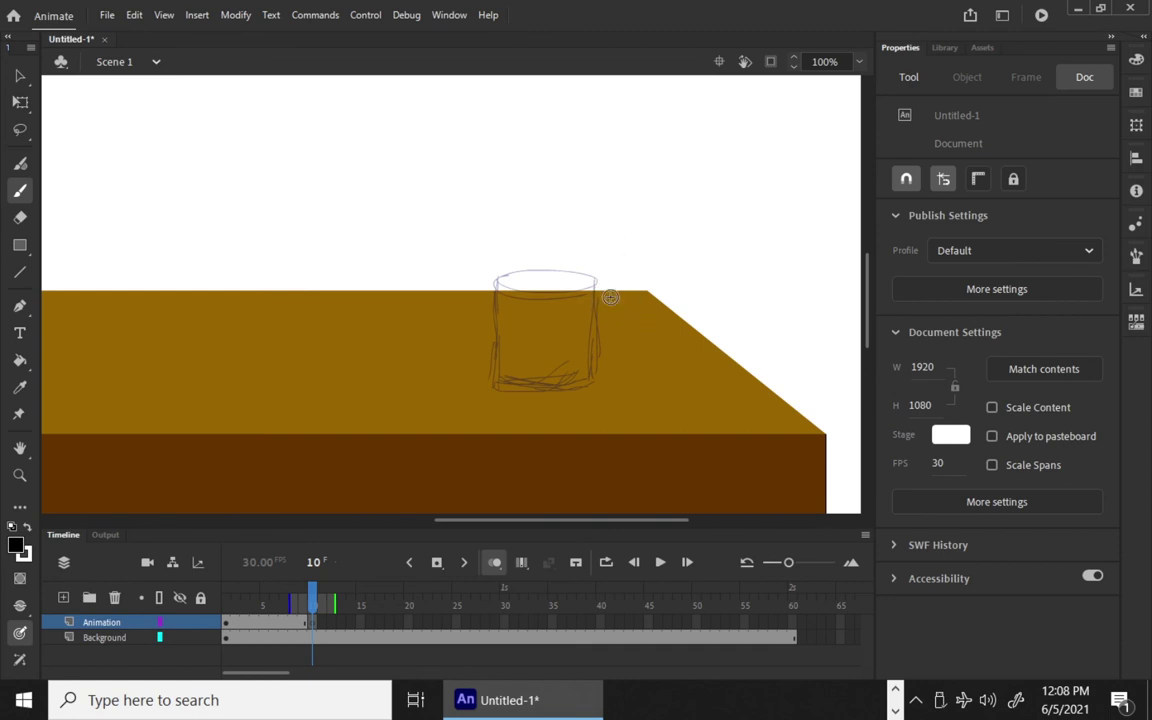
Sketch the cup bent over toward the table's far corner on frame 10, keeping its base on the onion-skinned cup's base.
mouse_move(616, 282)
left_mouse_down()
mouse_move(660, 325)
mouse_move(612, 290)
left_mouse_up()
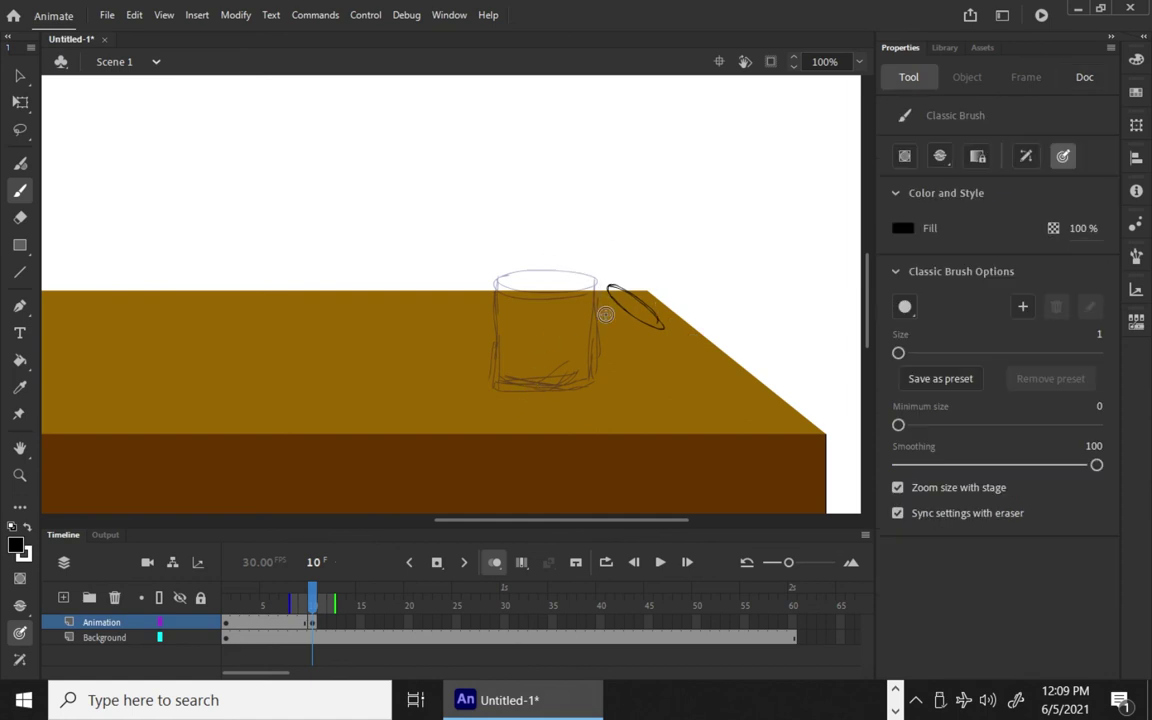
mouse_move(610, 290)
left_mouse_down()
mouse_move(537, 337)
mouse_move(604, 290)
left_mouse_up()
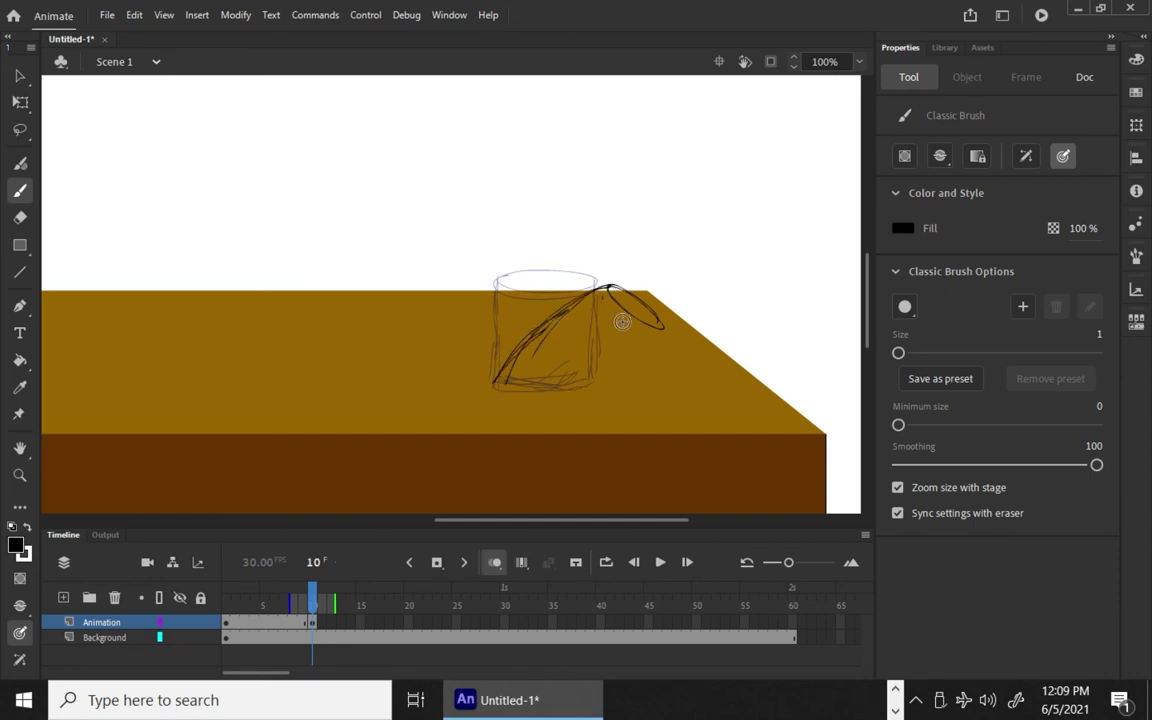
mouse_move(664, 330)
left_mouse_down()
mouse_move(606, 342)
mouse_move(617, 359)
mouse_move(599, 357)
mouse_move(609, 348)
left_mouse_up()
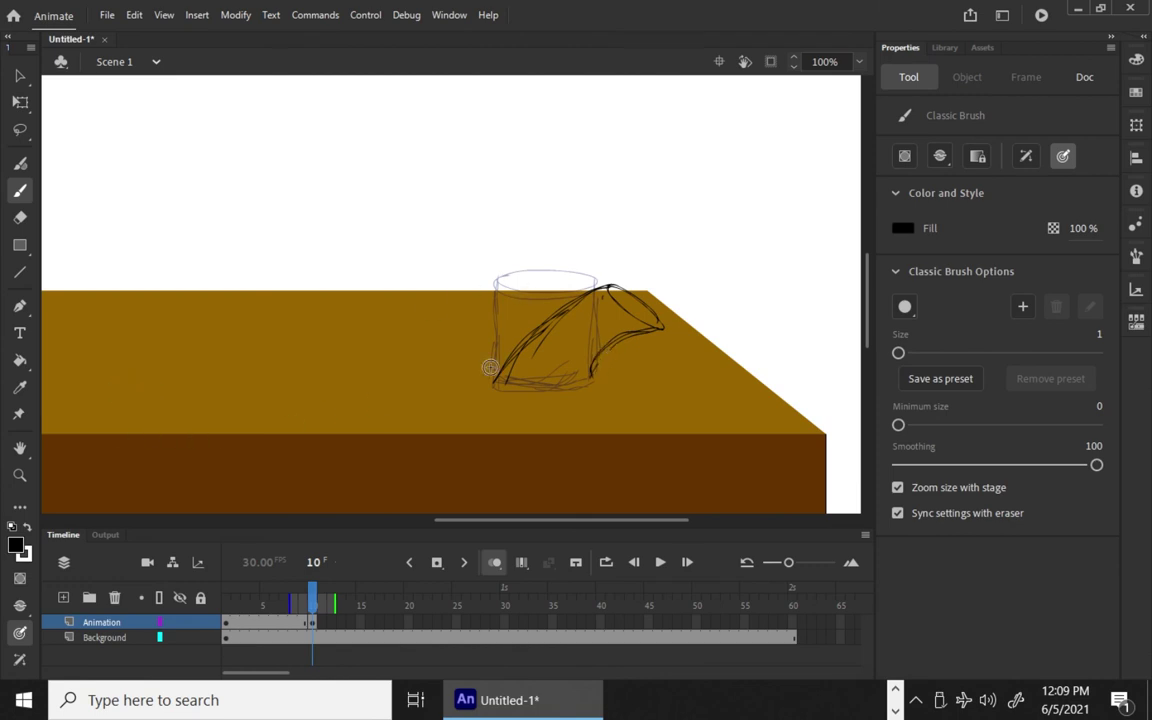
mouse_move(488, 380)
left_mouse_down()
mouse_move(611, 360)
mouse_move(653, 329)
left_mouse_up()
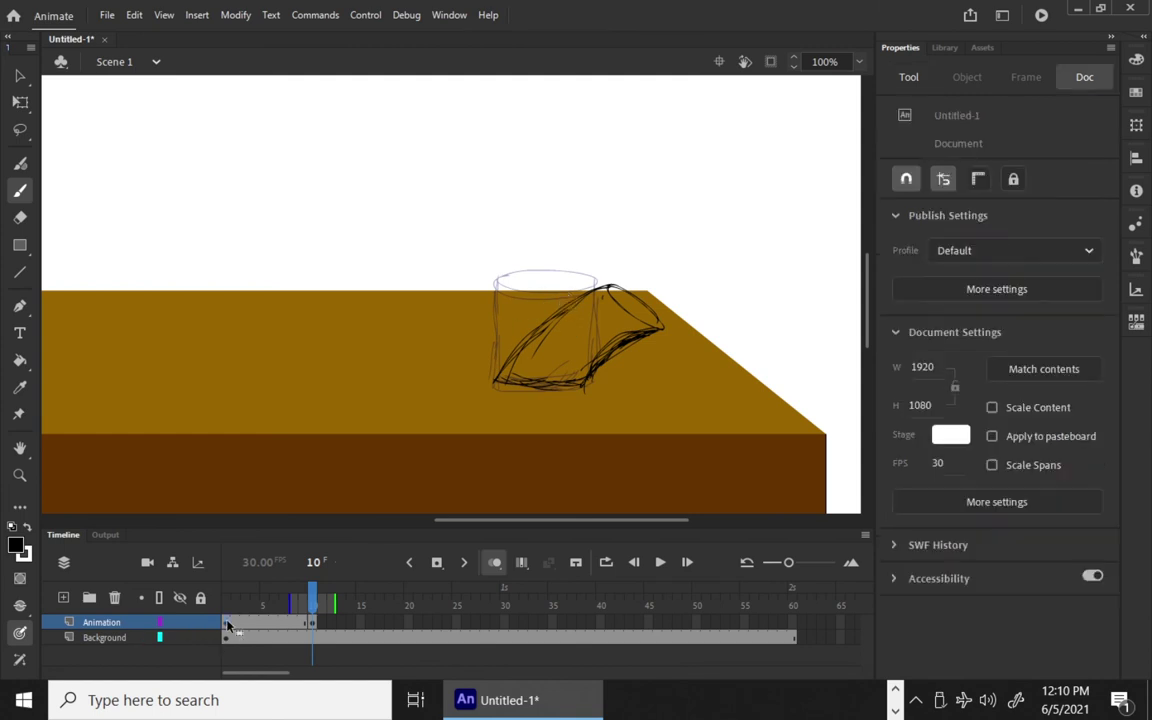
Compare the upright cup on frame 1 with the bent cup on frame 10 of the Animation layer.
left_click_drag(229, 624, 308, 622)
left_click(311, 624)
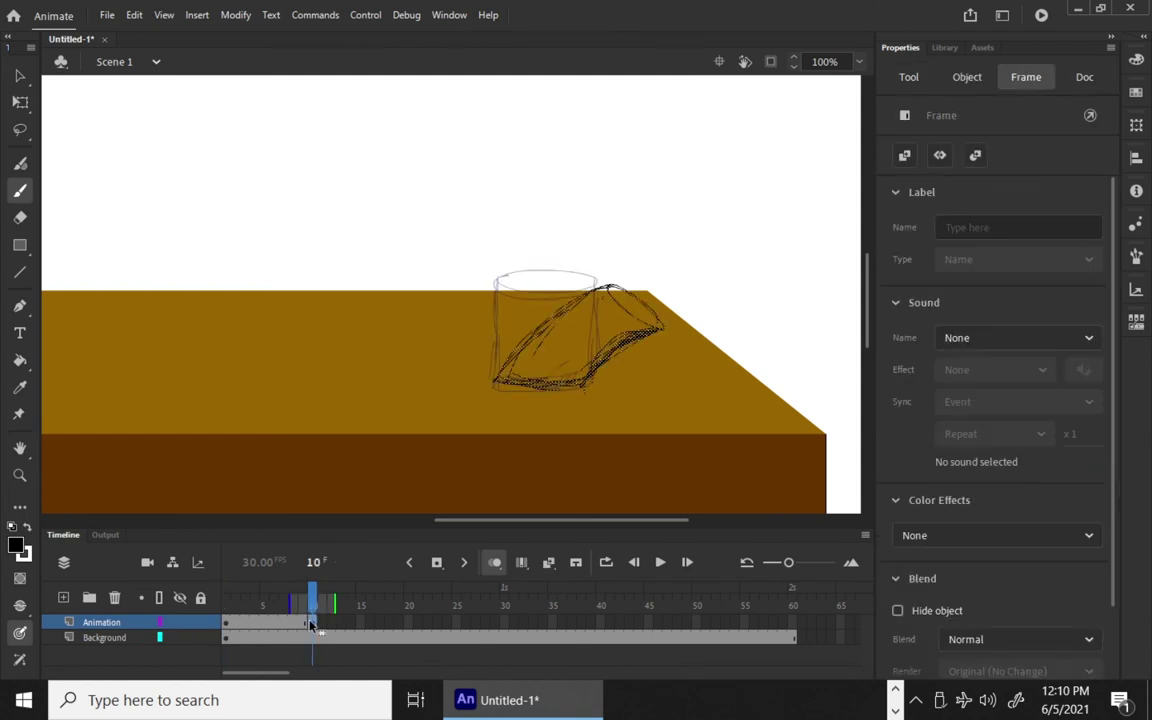
left_click(228, 624)
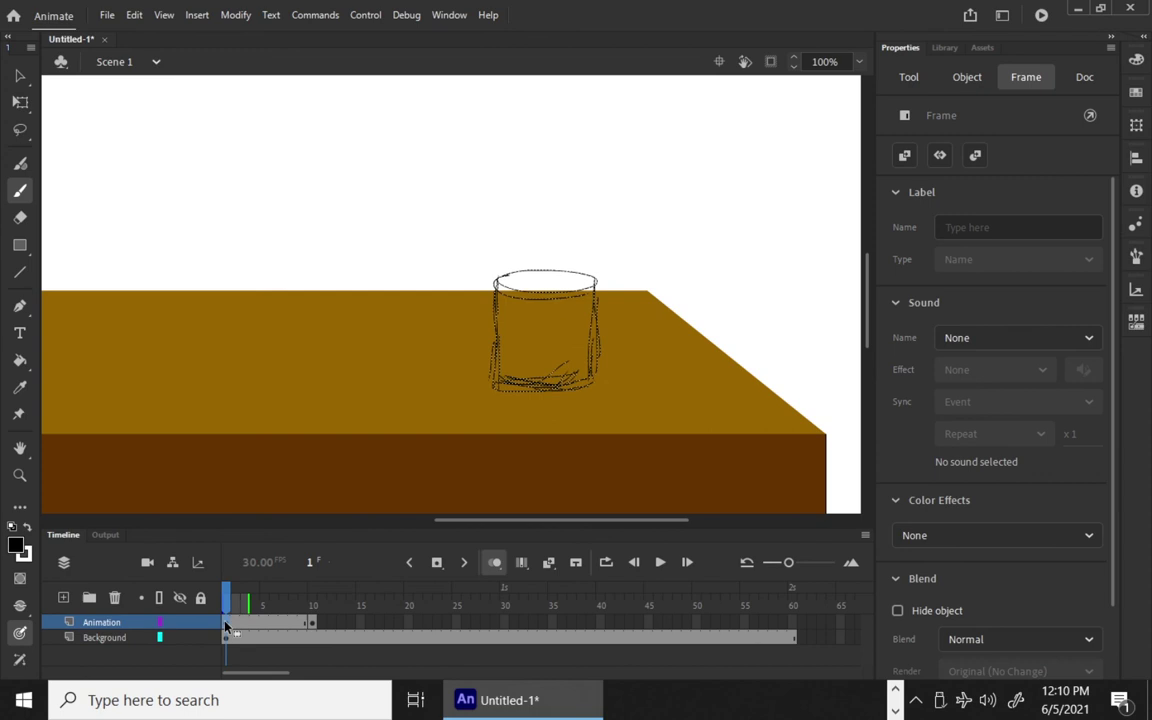
left_click(314, 623)
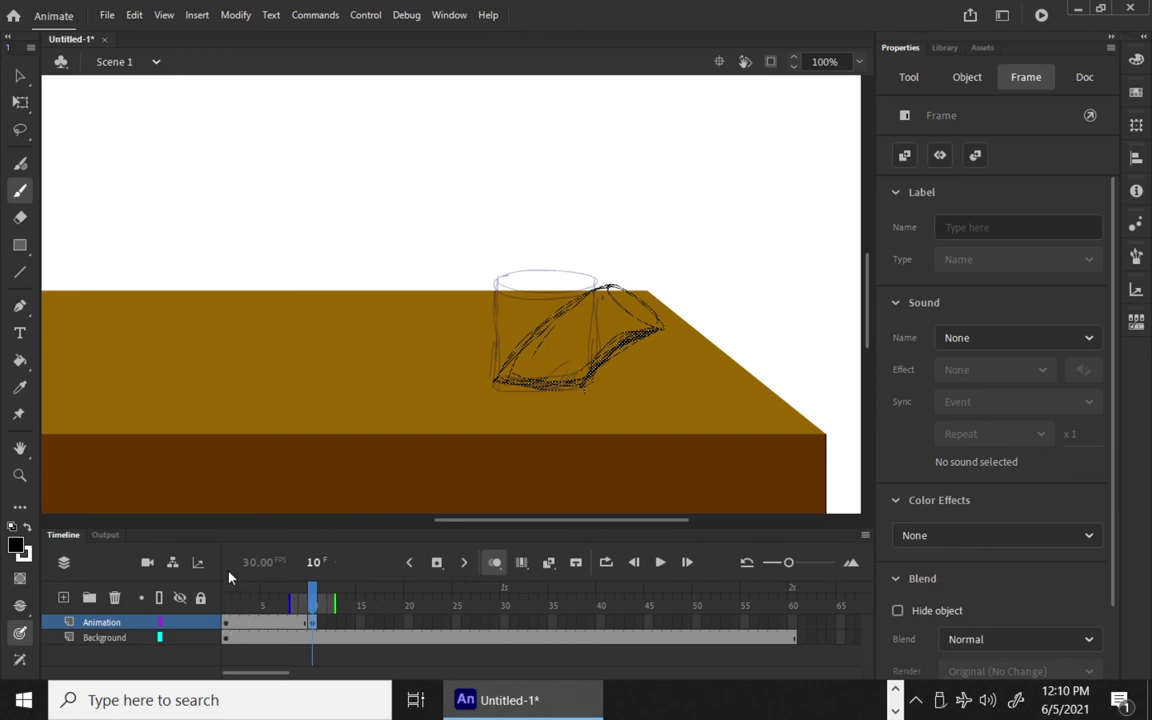
left_click(228, 624)
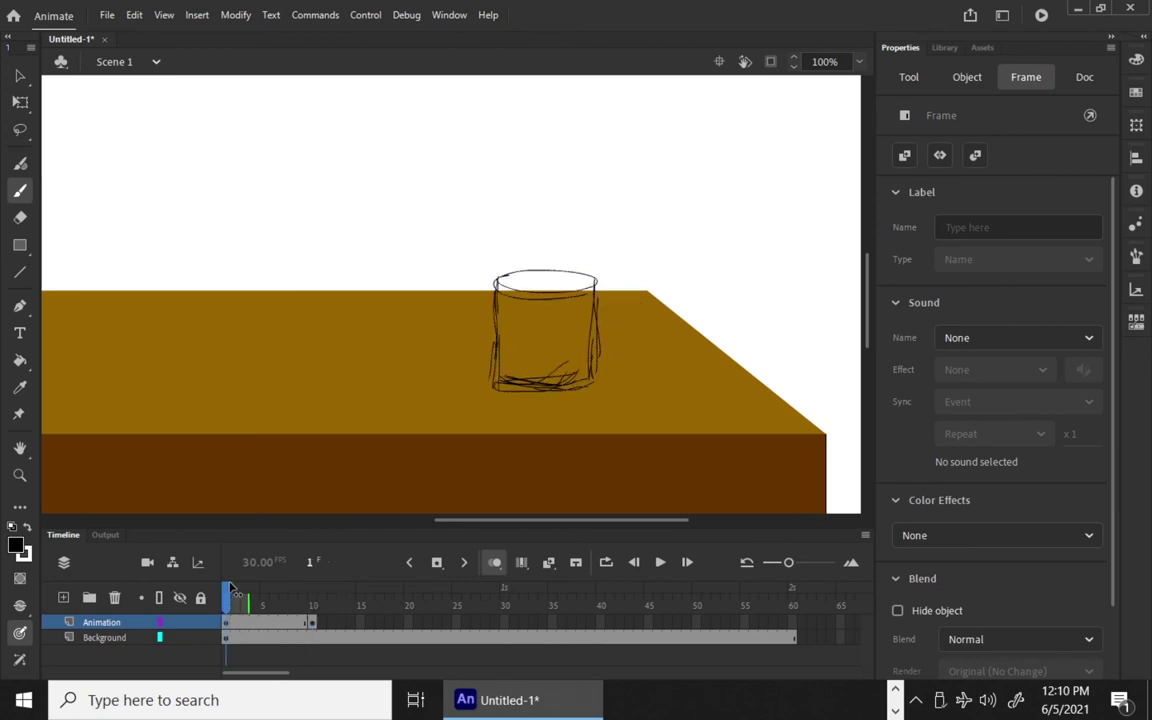
Convert frame 5 of the Animation layer to a keyframe that holds the upright cup.
mouse_move(228, 591)
left_mouse_down()
mouse_move(321, 593)
mouse_move(250, 592)
mouse_move(264, 592)
left_mouse_up()
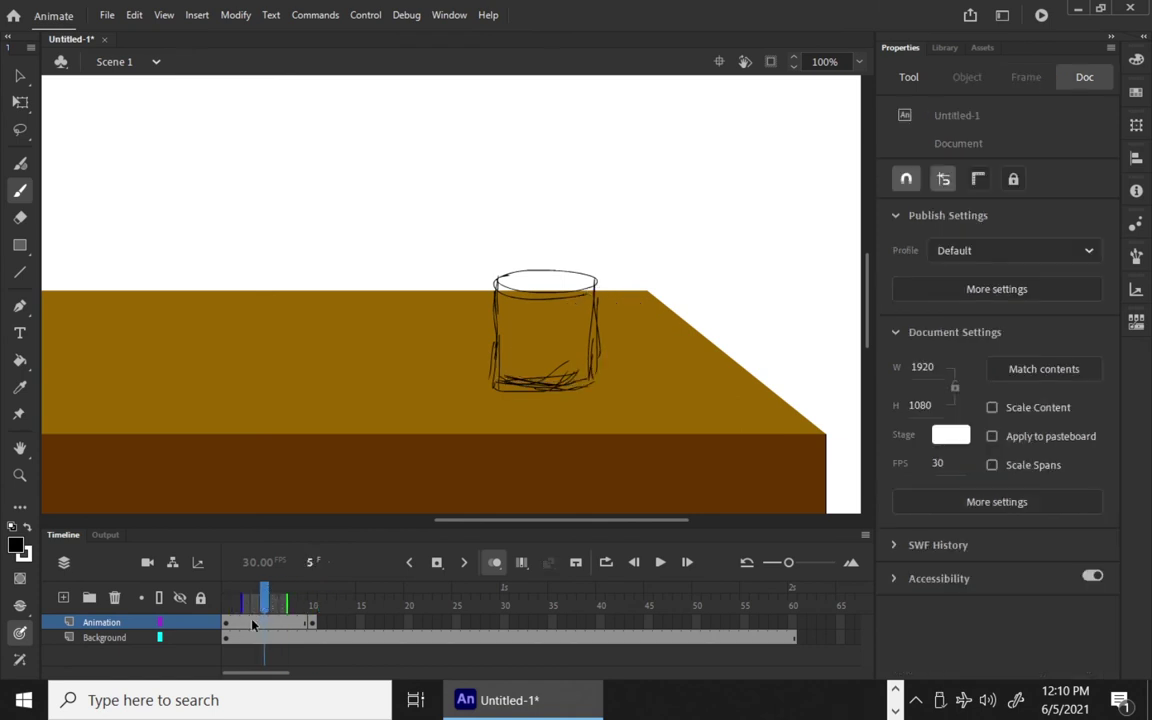
left_click(265, 624)
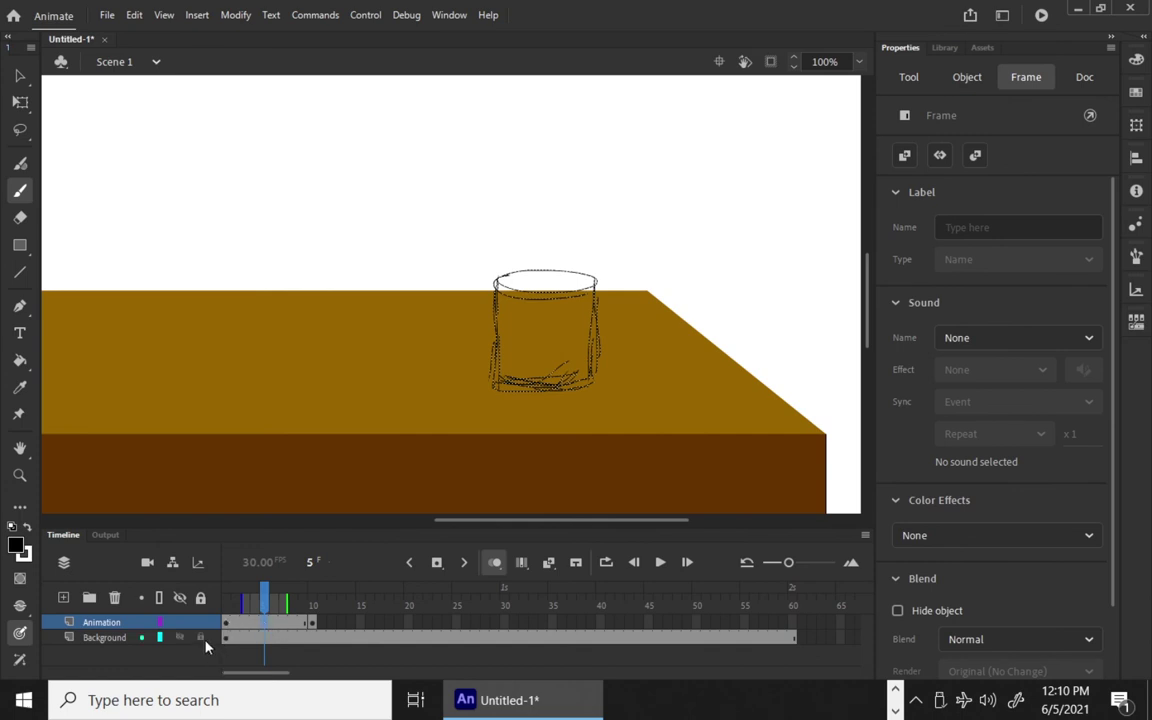
left_click(268, 606)
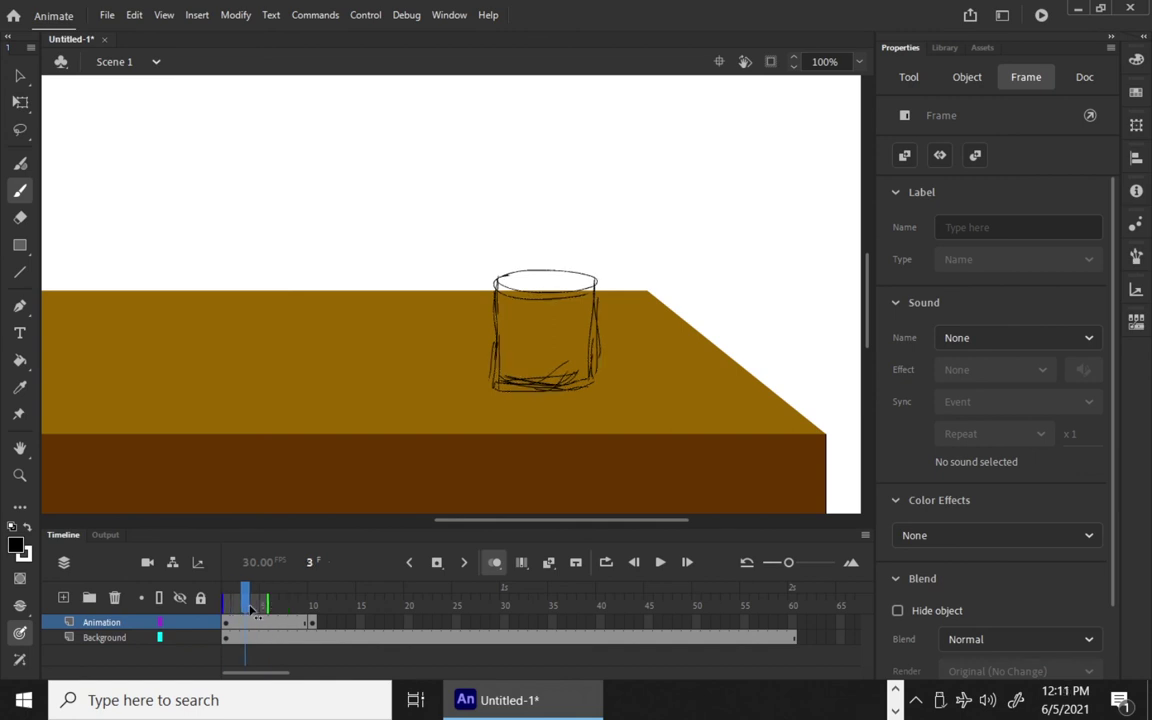
left_click(264, 627)
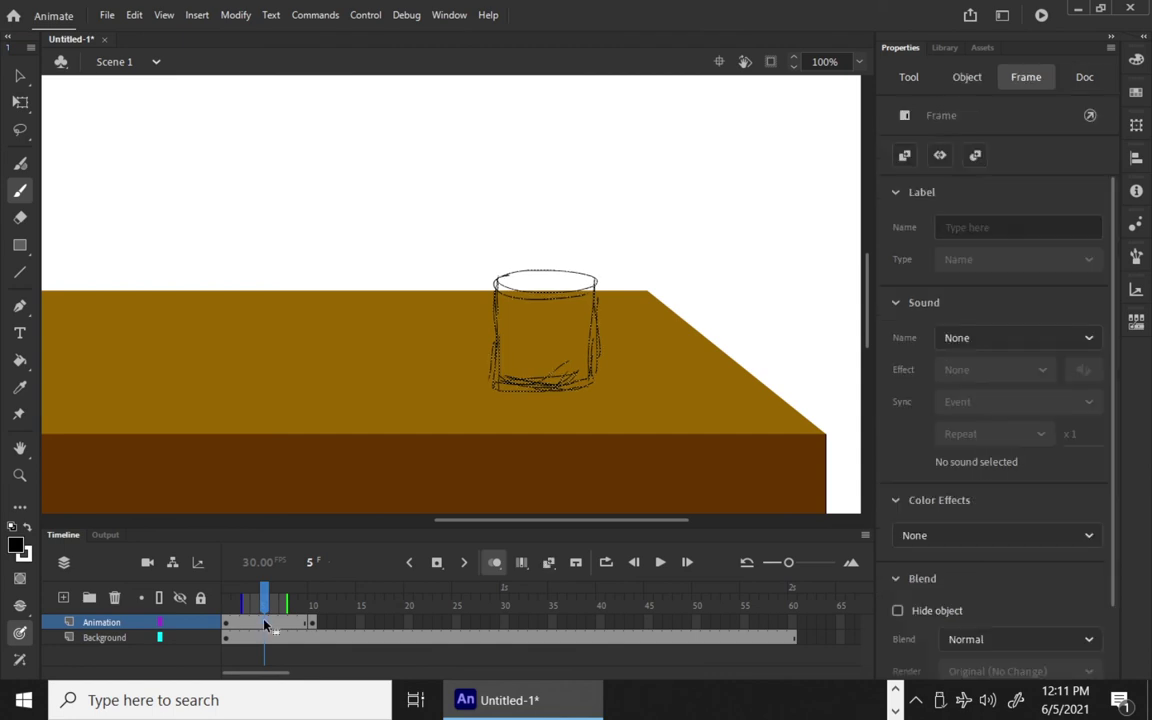
right_click(264, 626)
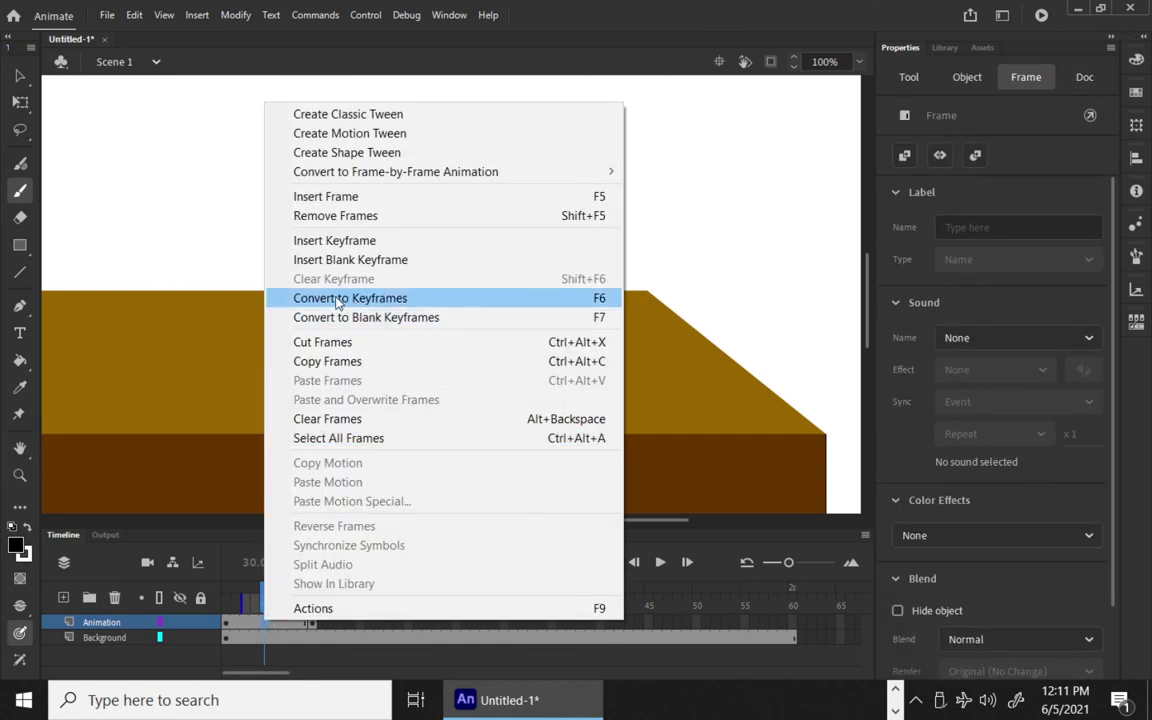
left_click(421, 299)
Check the poses around frames 8 to 10, and convert frame 8 of the Animation layer to a blank keyframe.
mouse_move(266, 590)
left_mouse_down()
mouse_move(226, 590)
mouse_move(314, 588)
left_mouse_up()
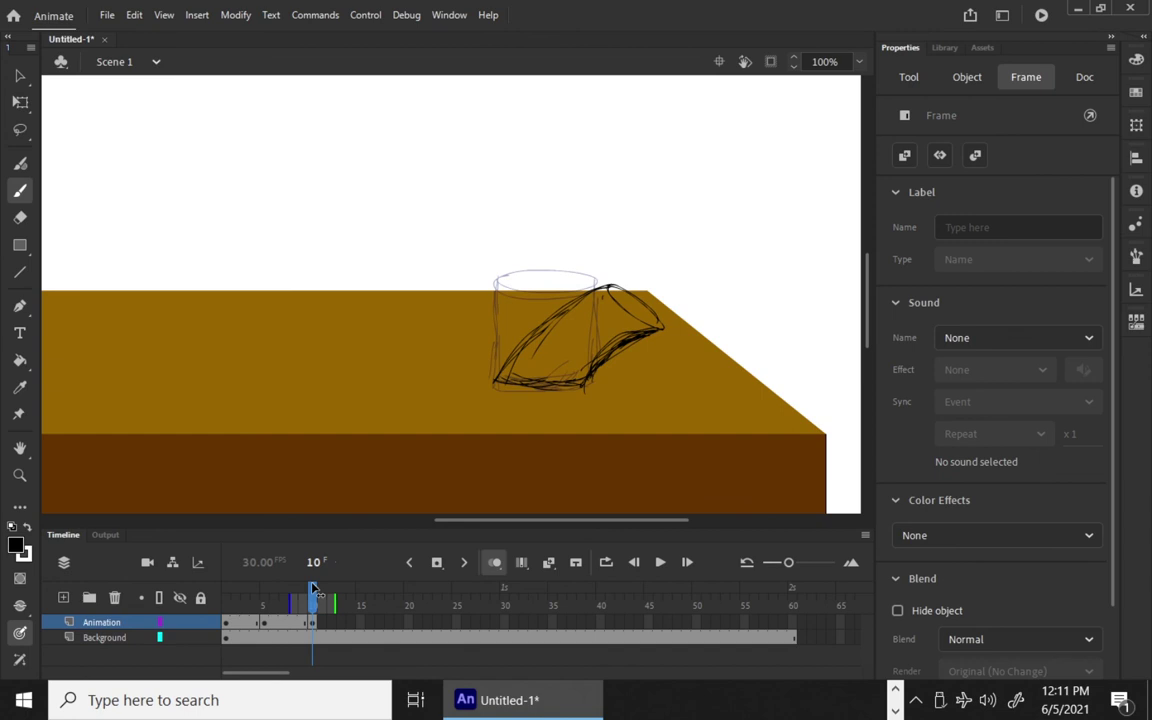
left_click_drag(314, 588, 296, 588)
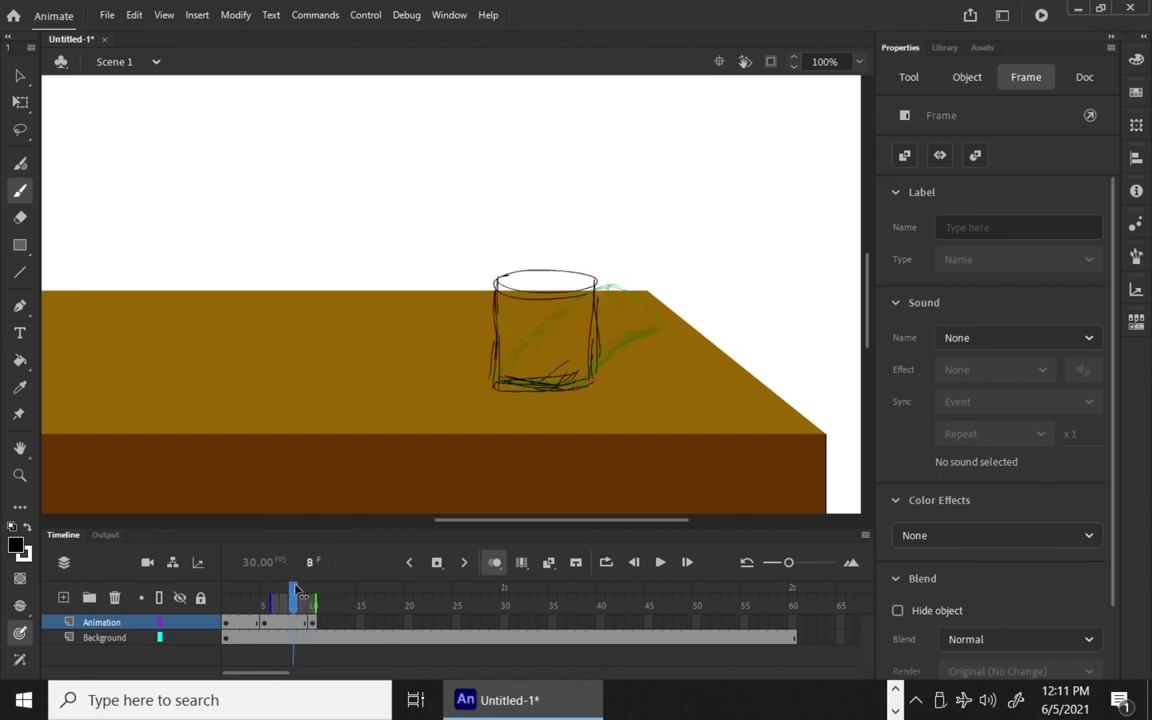
mouse_move(296, 588)
left_mouse_down()
mouse_move(270, 590)
mouse_move(296, 590)
mouse_move(293, 608)
left_mouse_up()
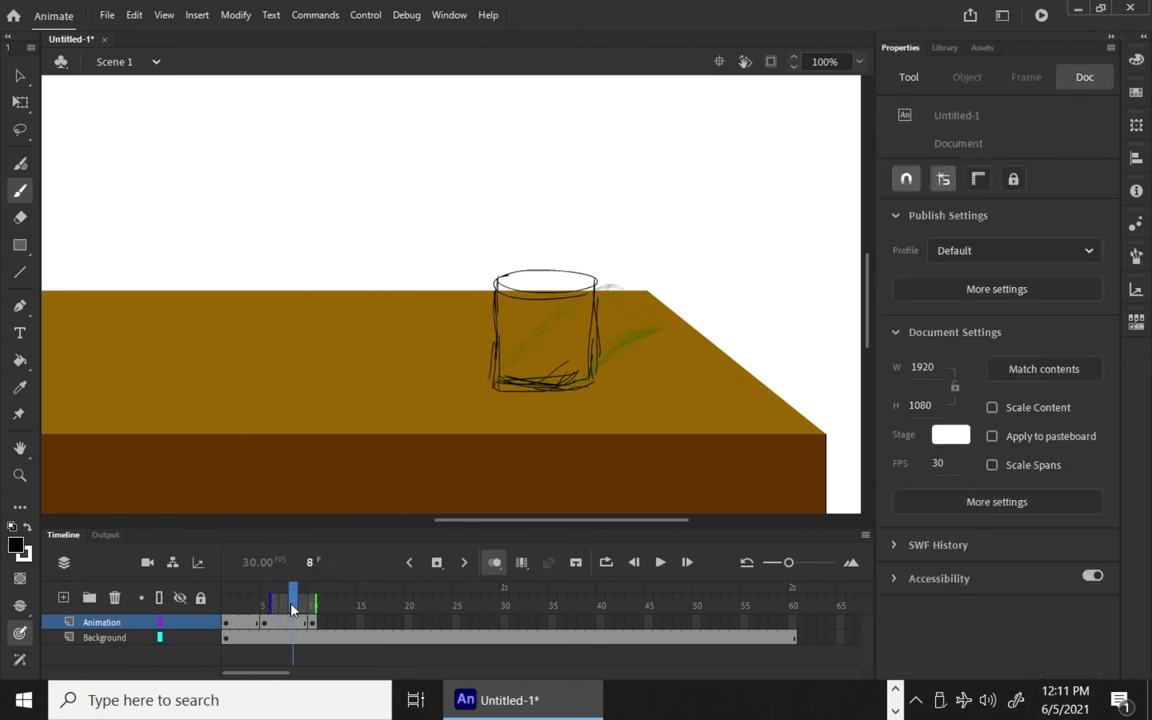
left_click(293, 624)
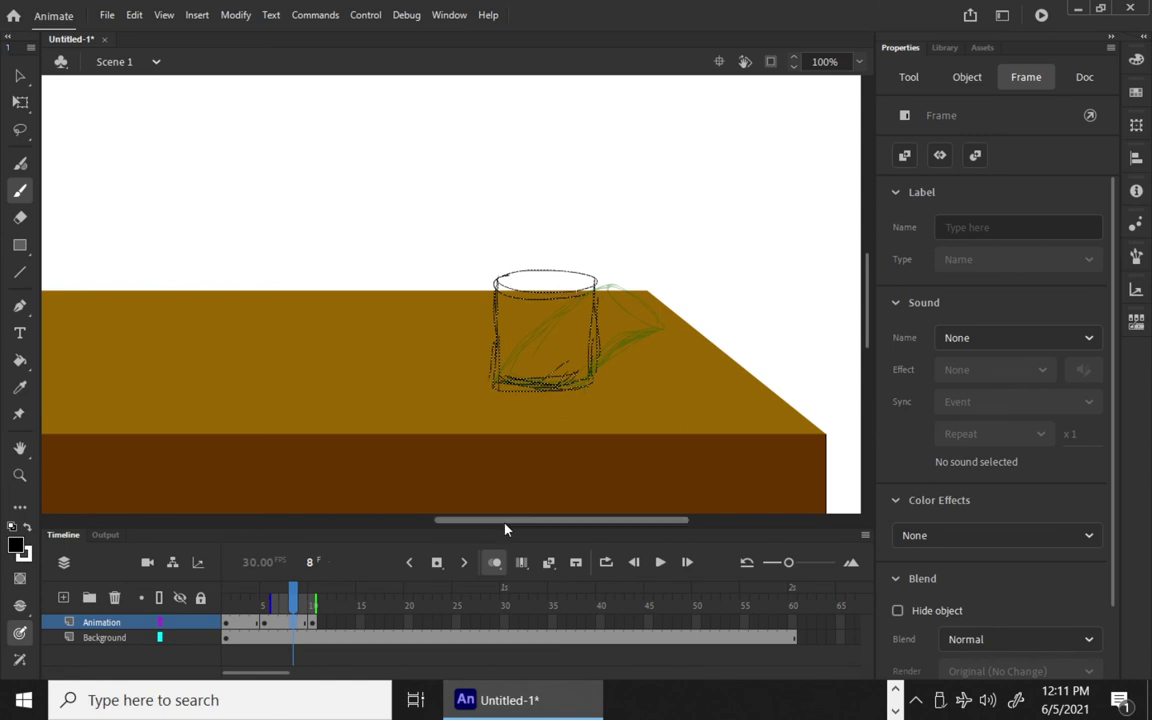
right_click(293, 620)
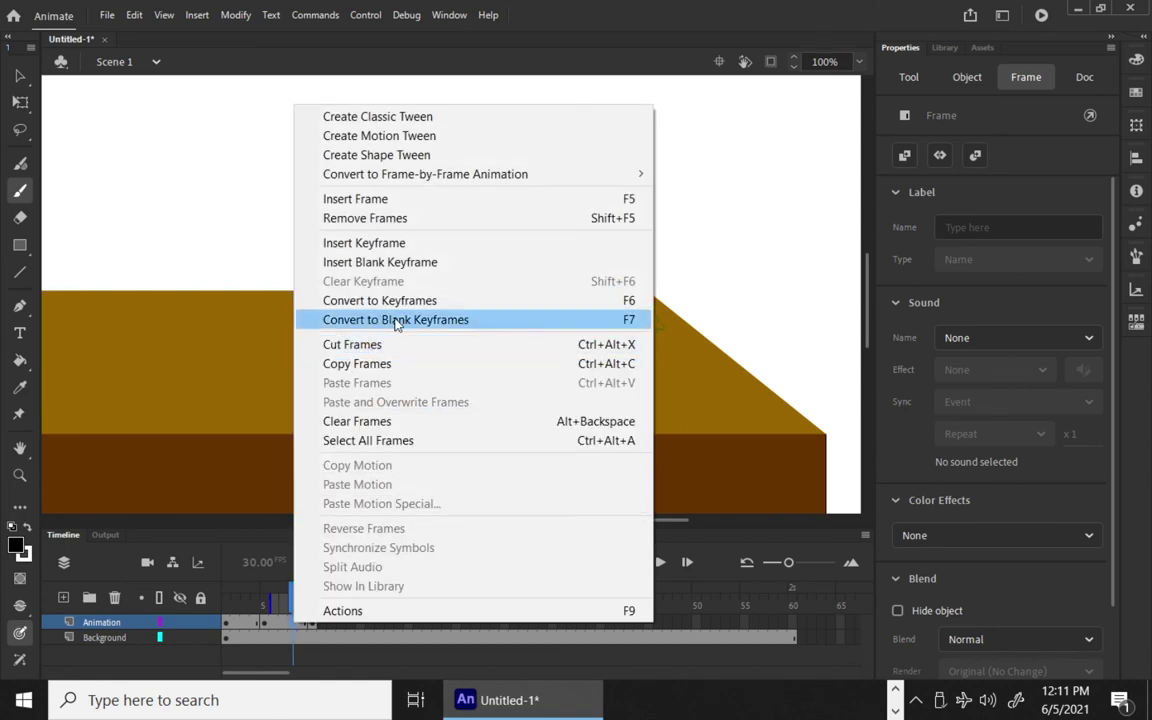
left_click(490, 320)
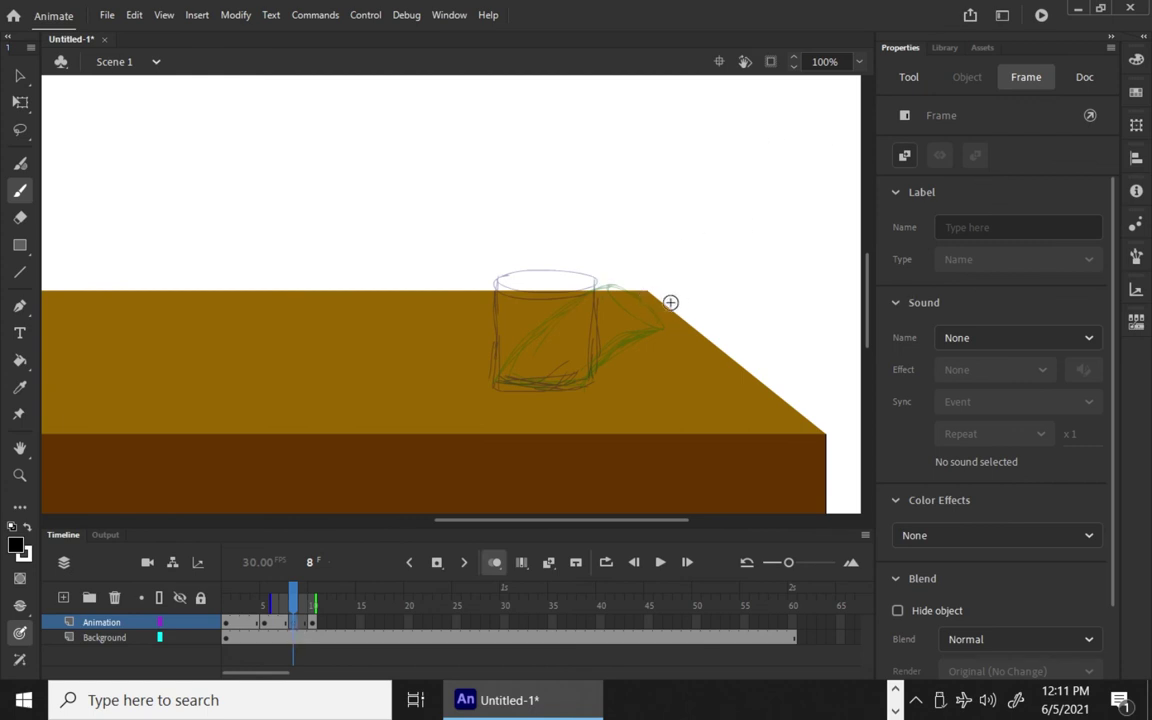
Sketch the in-between cup on frame 8, leaning partway between the onion-skinned upright and bent poses, with rim, sides and curved base.
mouse_move(571, 284)
left_mouse_down()
mouse_move(628, 302)
mouse_move(590, 280)
mouse_move(600, 278)
mouse_move(585, 282)
mouse_move(613, 283)
left_mouse_up()
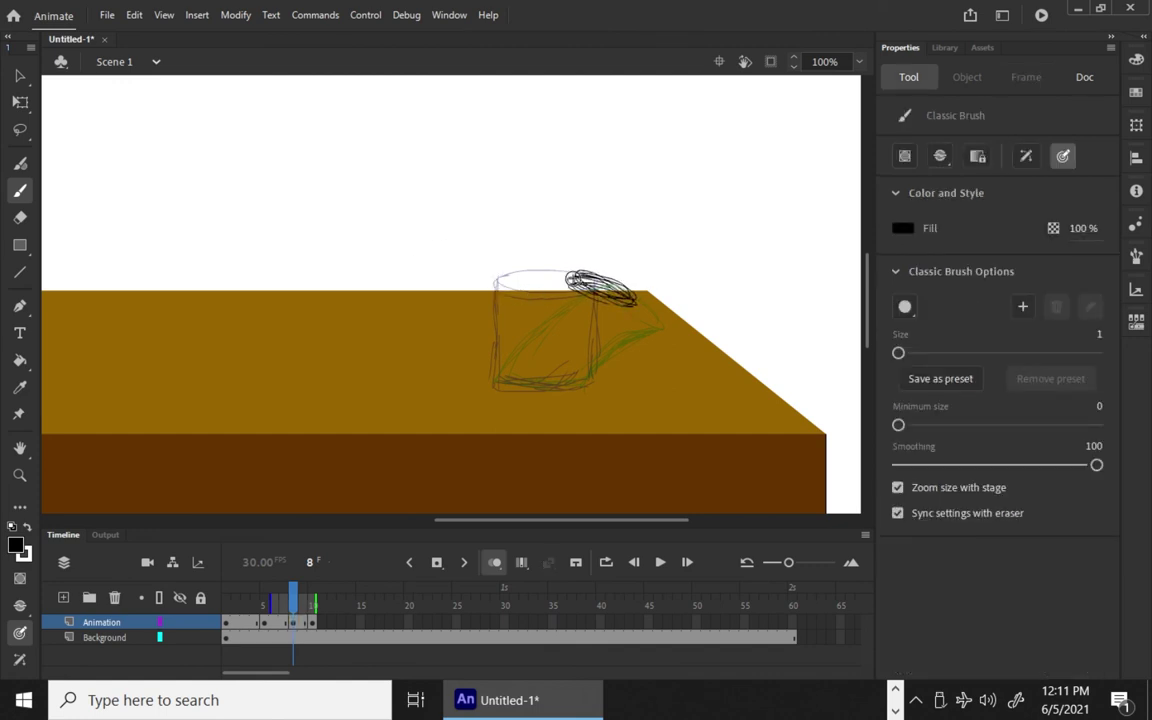
mouse_move(528, 312)
left_mouse_down()
mouse_move(574, 272)
mouse_move(490, 380)
left_mouse_up()
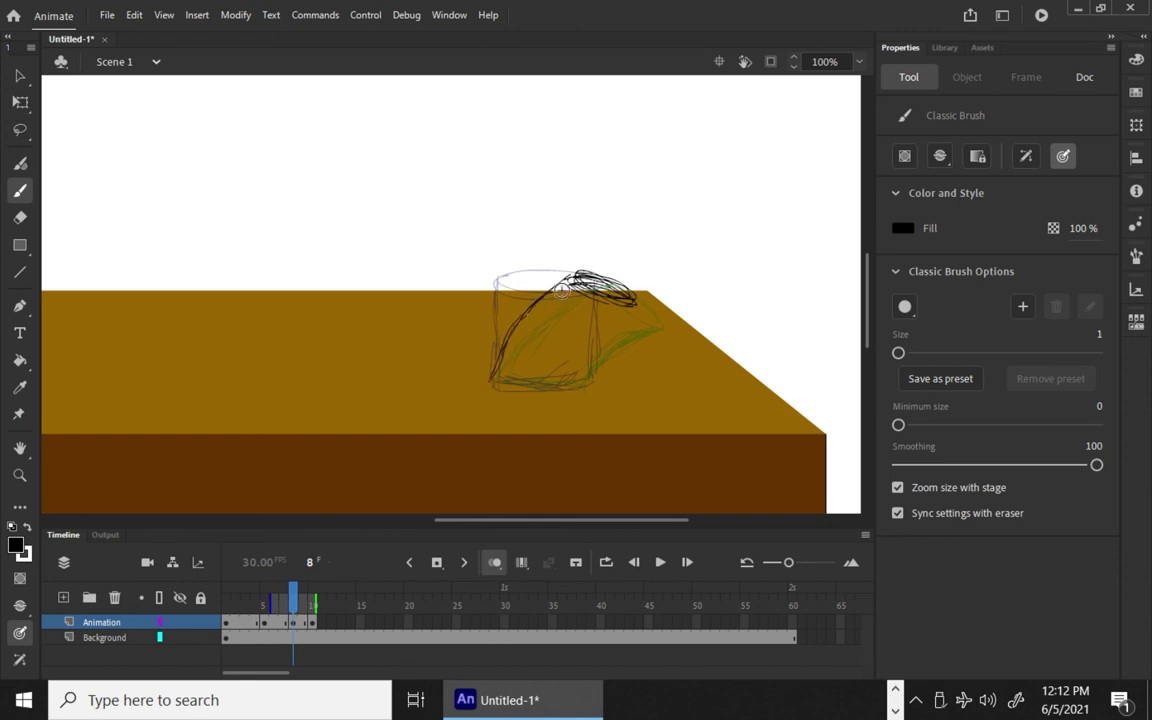
left_click_drag(632, 300, 585, 370)
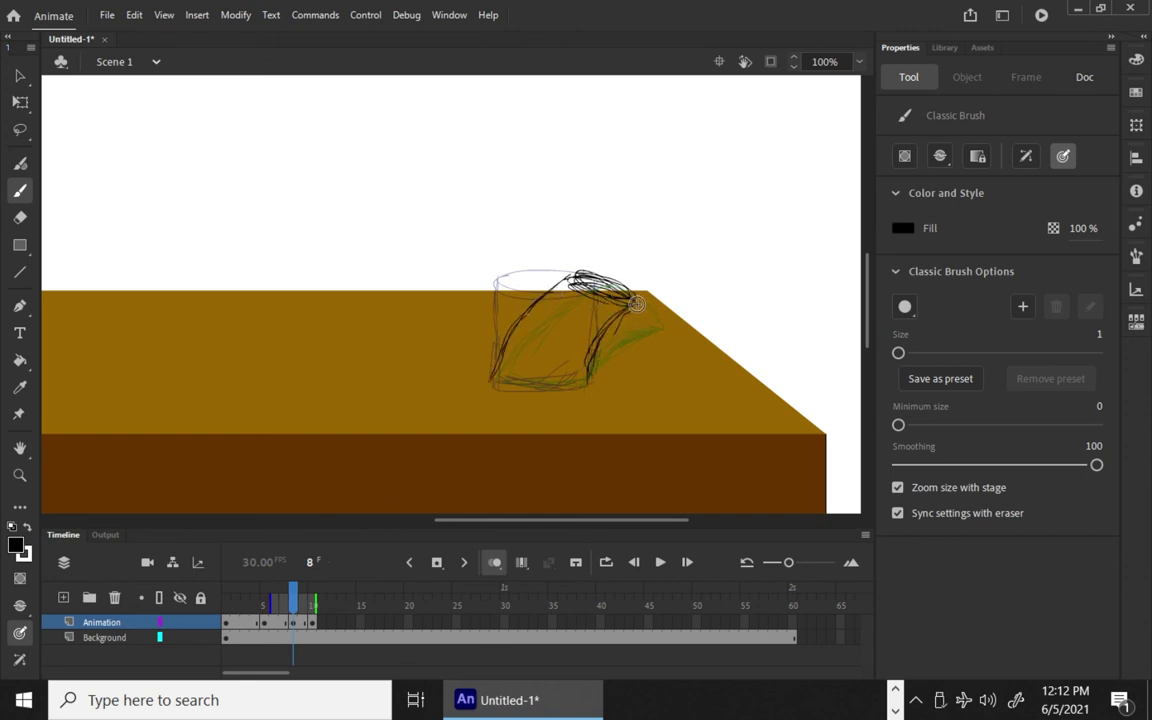
left_click_drag(528, 338, 572, 273)
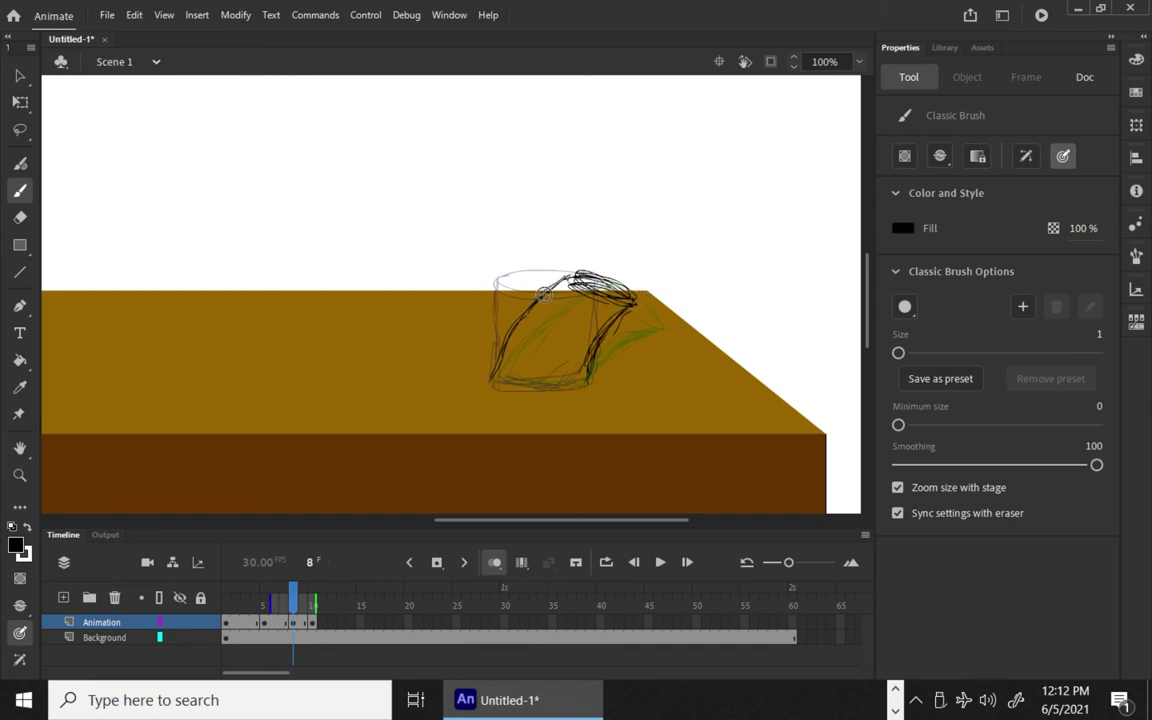
mouse_move(529, 314)
left_mouse_down()
mouse_move(495, 378)
mouse_move(506, 386)
mouse_move(565, 386)
mouse_move(602, 362)
left_mouse_up()
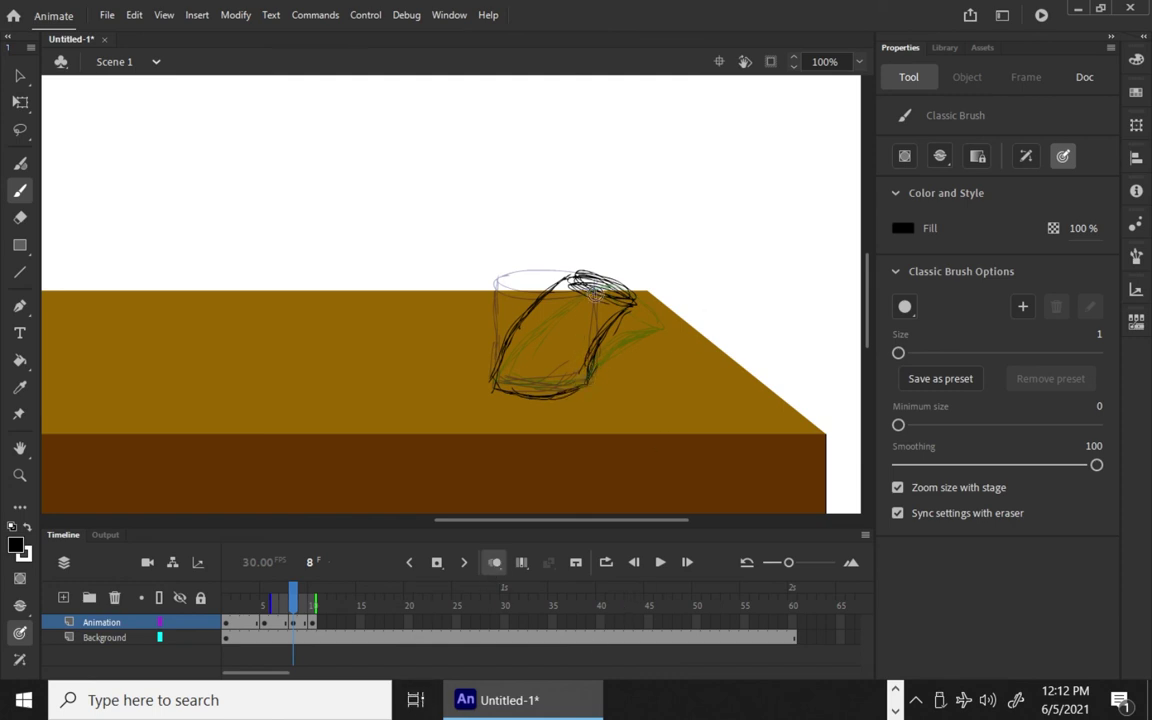
Turn off onion skinning and play the animation from frame 1.
left_click(494, 562)
mouse_move(253, 593)
left_mouse_down()
mouse_move(231, 596)
mouse_move(339, 596)
mouse_move(226, 597)
left_mouse_up()
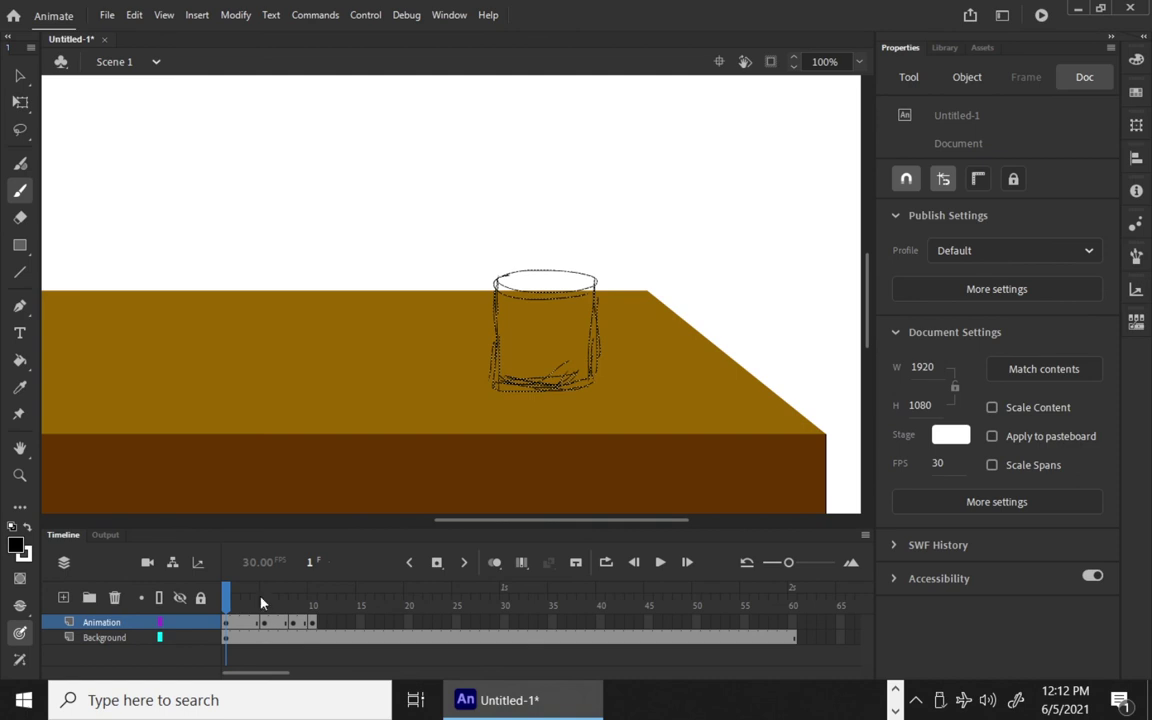
left_click(662, 562)
Enable looping over frames 1 to 10, and preview the cup bending in the looped playback.
left_click(606, 562)
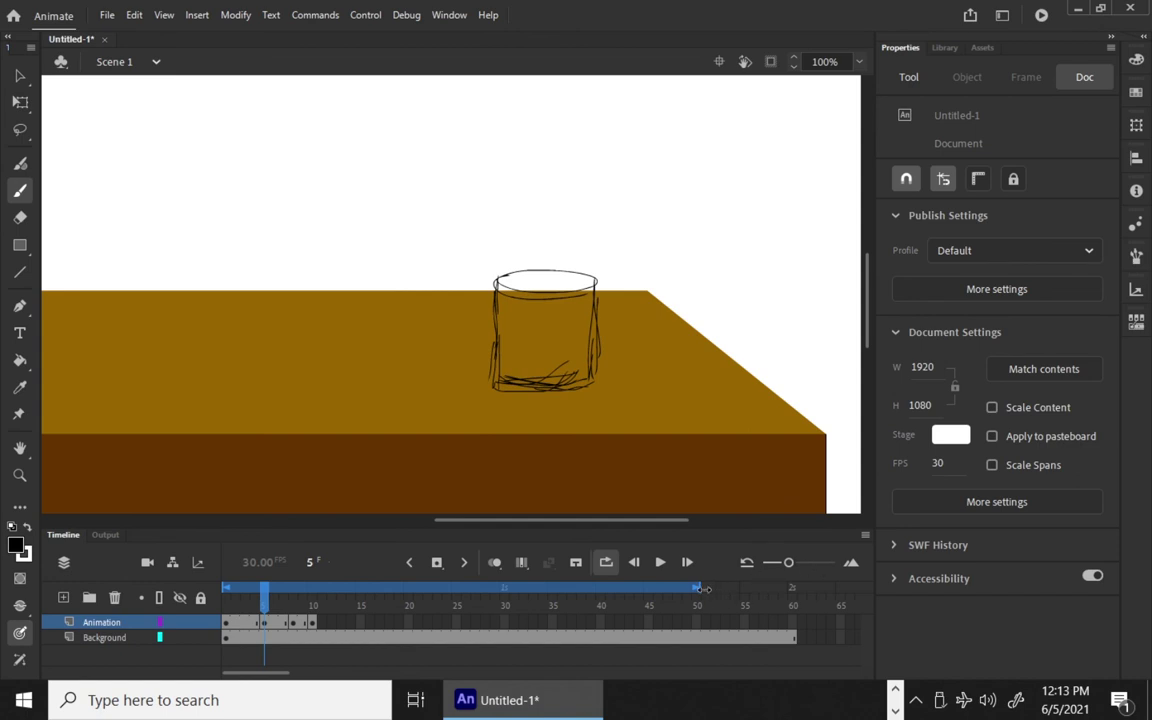
left_click_drag(704, 589, 313, 597)
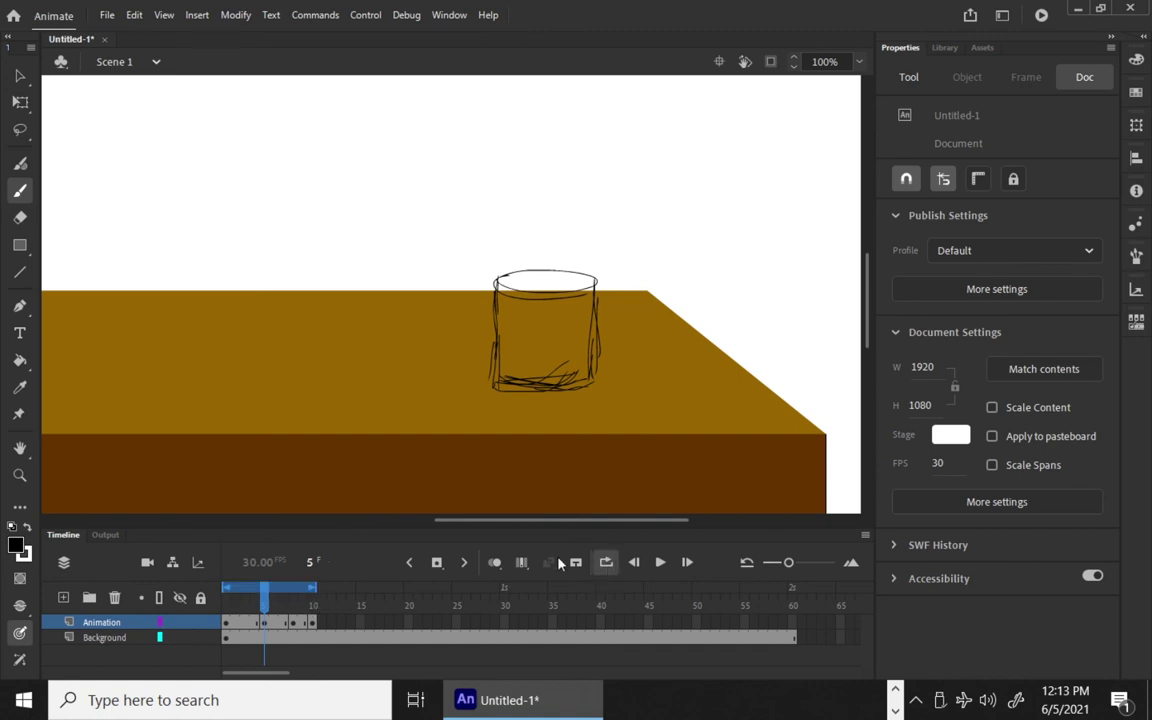
left_click(660, 563)
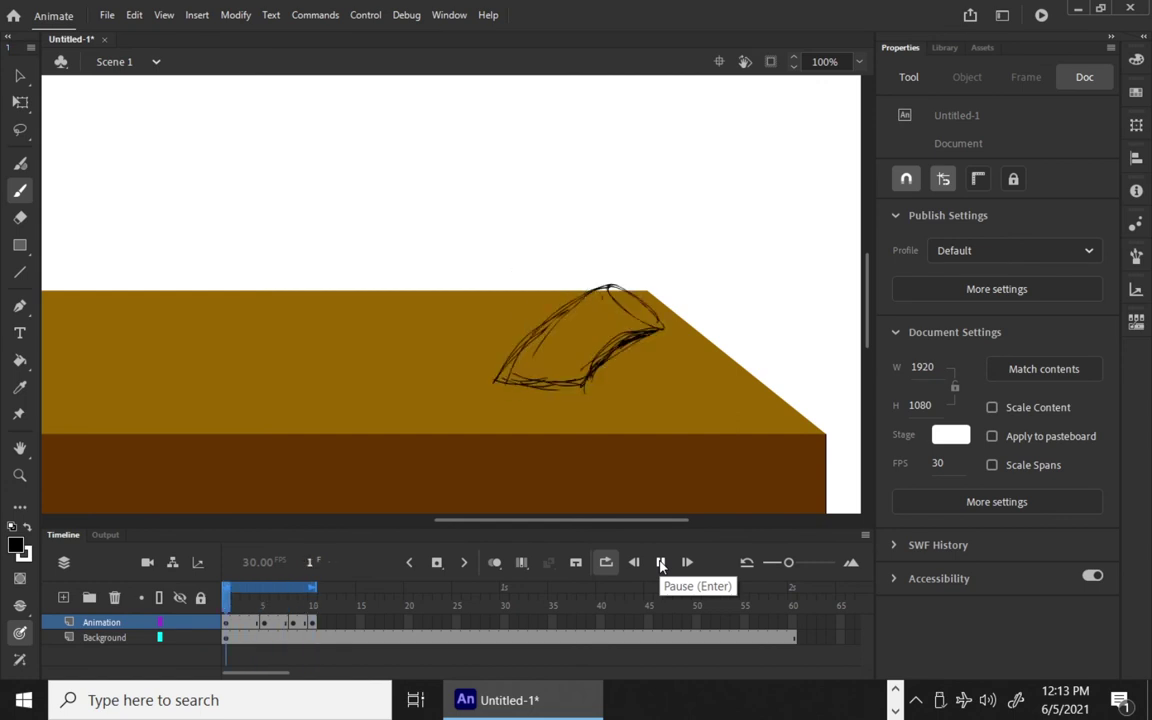
left_click(660, 563)
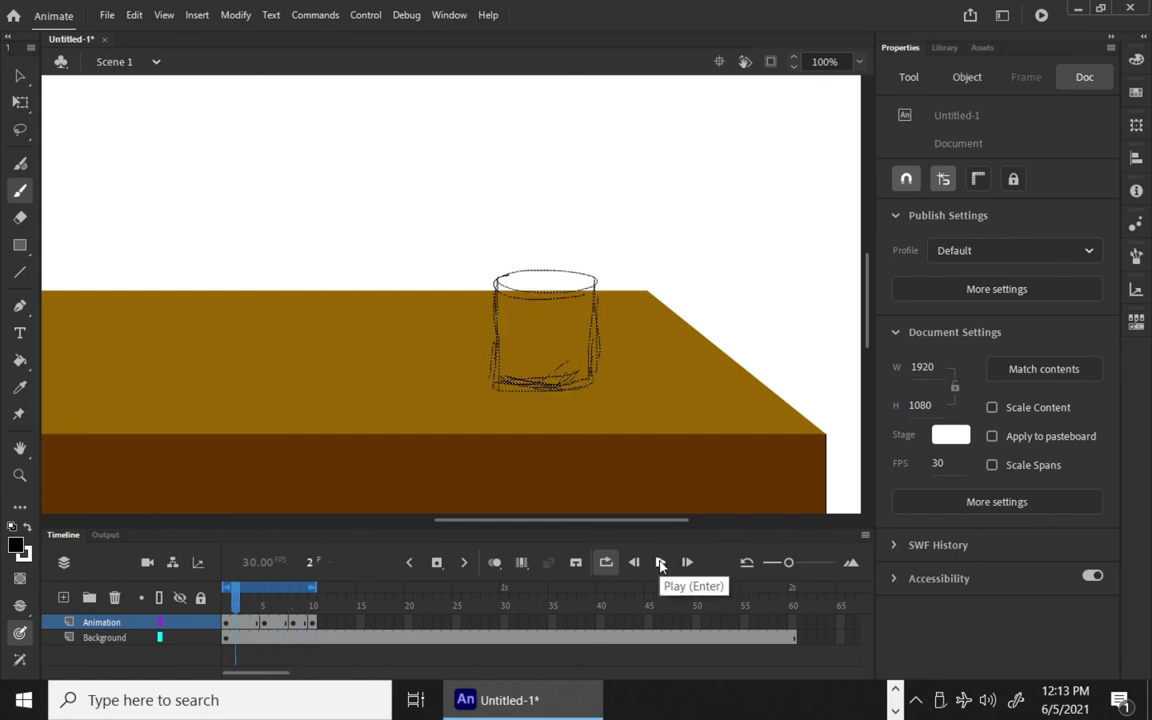
On the Animation layer, hold the leaning pose at frame 8 two frames longer and the frame 5 pose one frame longer.
left_click_drag(235, 623, 308, 623)
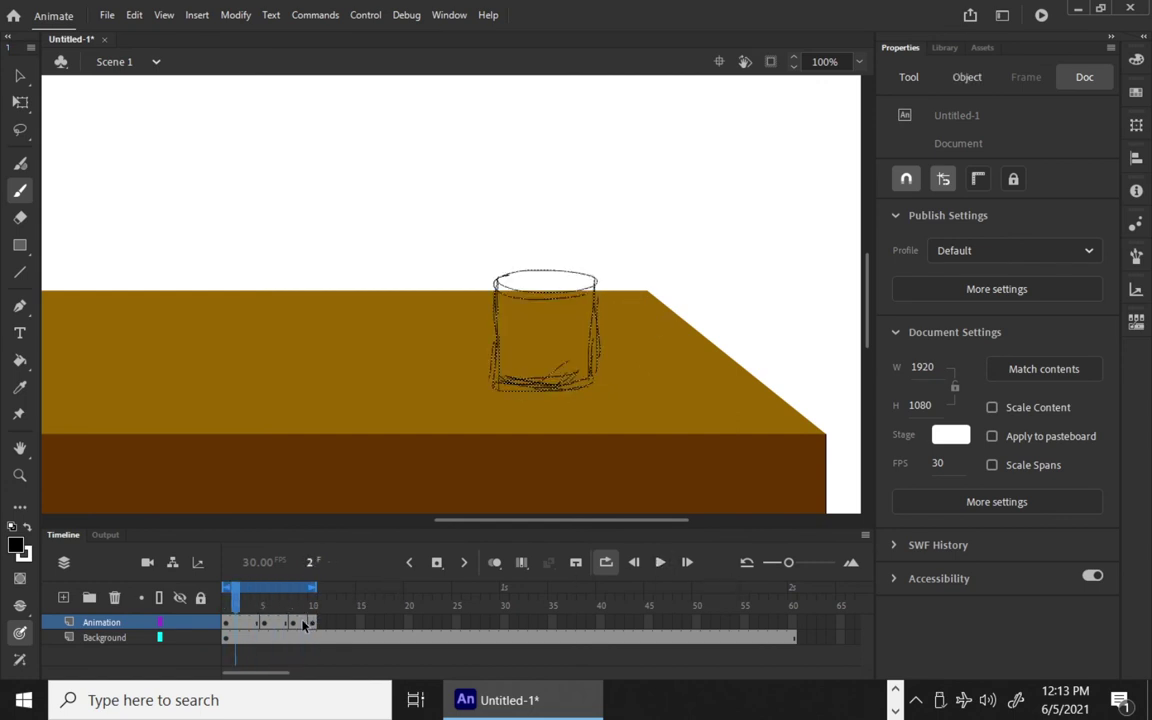
left_click(305, 623)
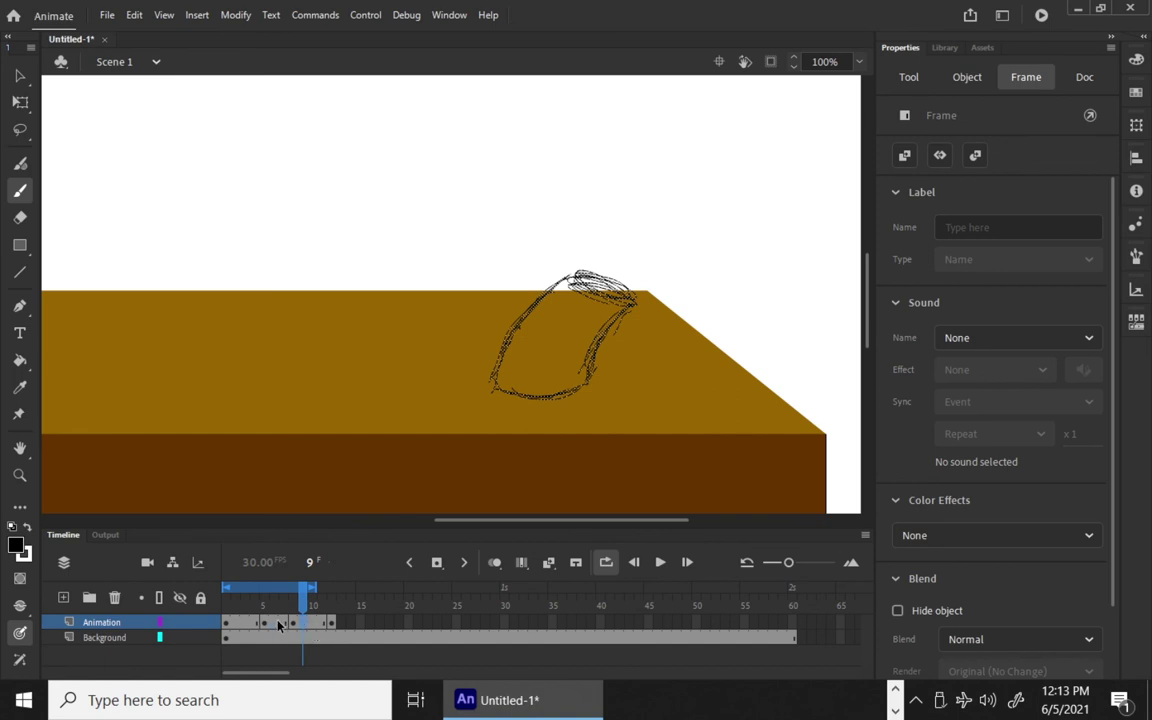
left_click(278, 624)
key("F5")
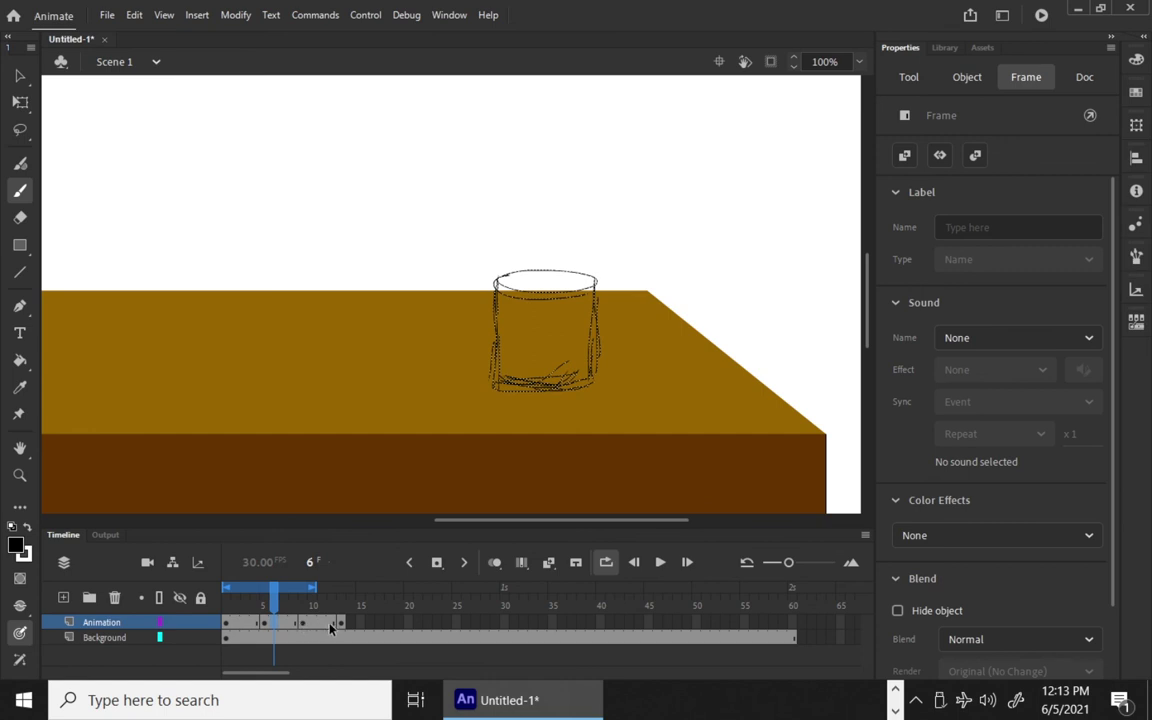
Extend the loop range to frame 13, preview the retimed animation, and select frame 7 of the Animation layer.
left_click_drag(315, 587, 344, 587)
left_click(650, 565)
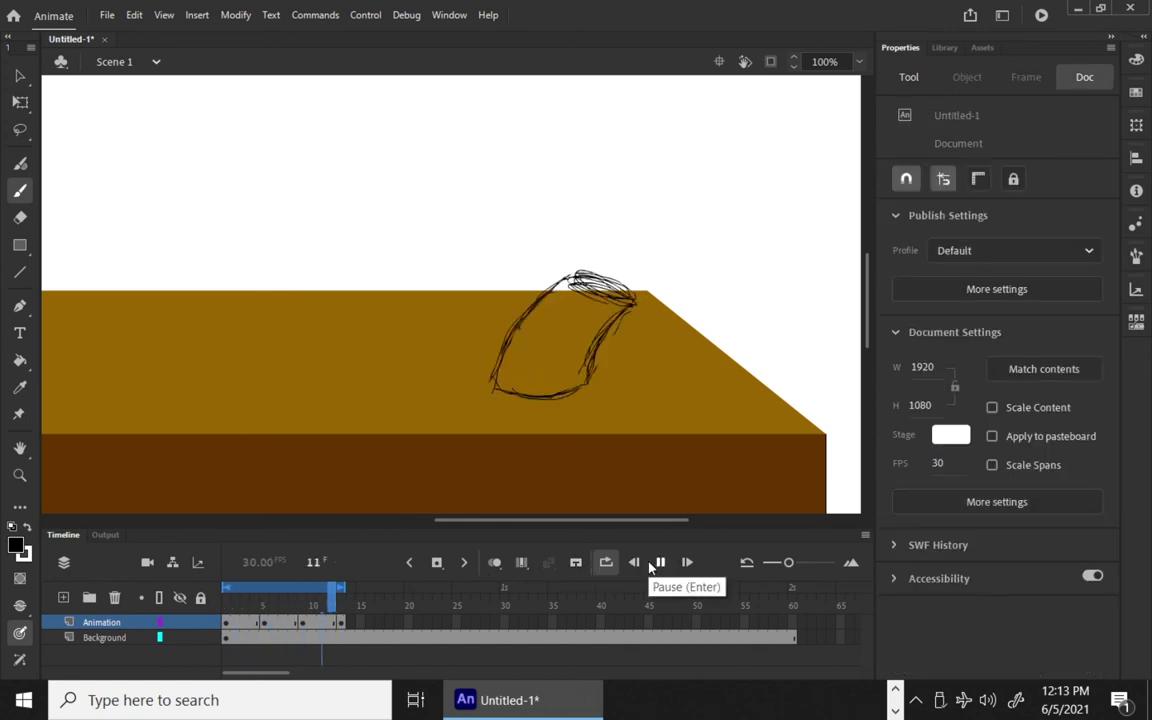
left_click(659, 563)
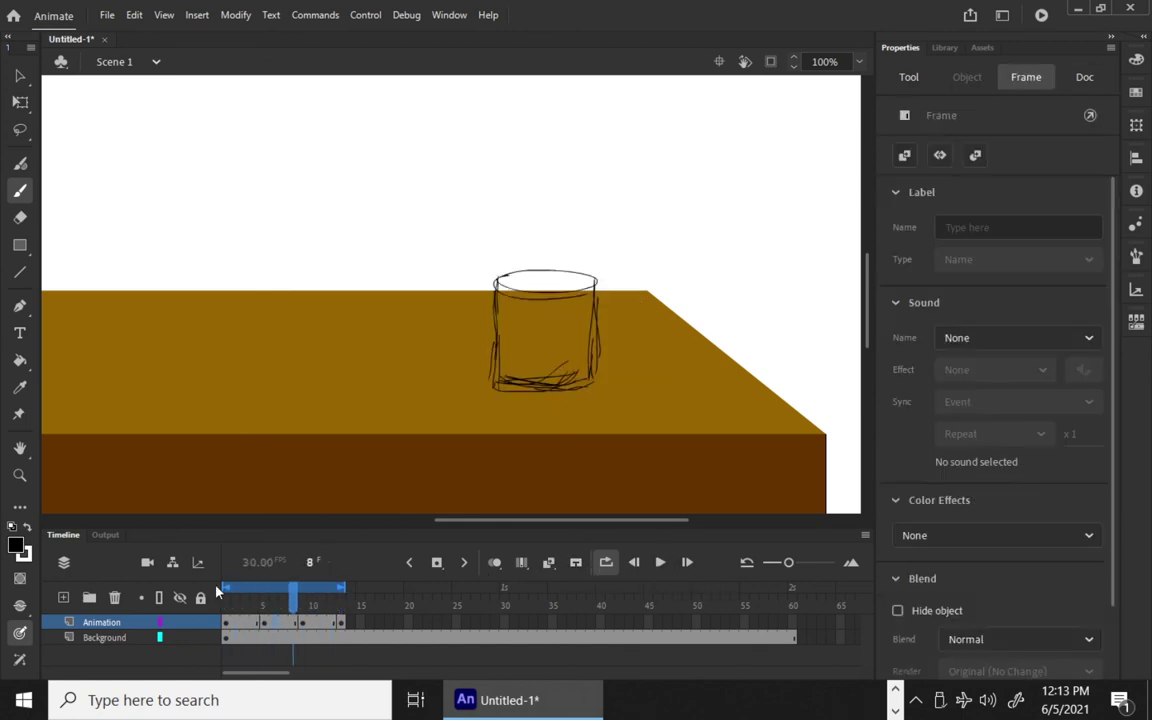
left_click(283, 623)
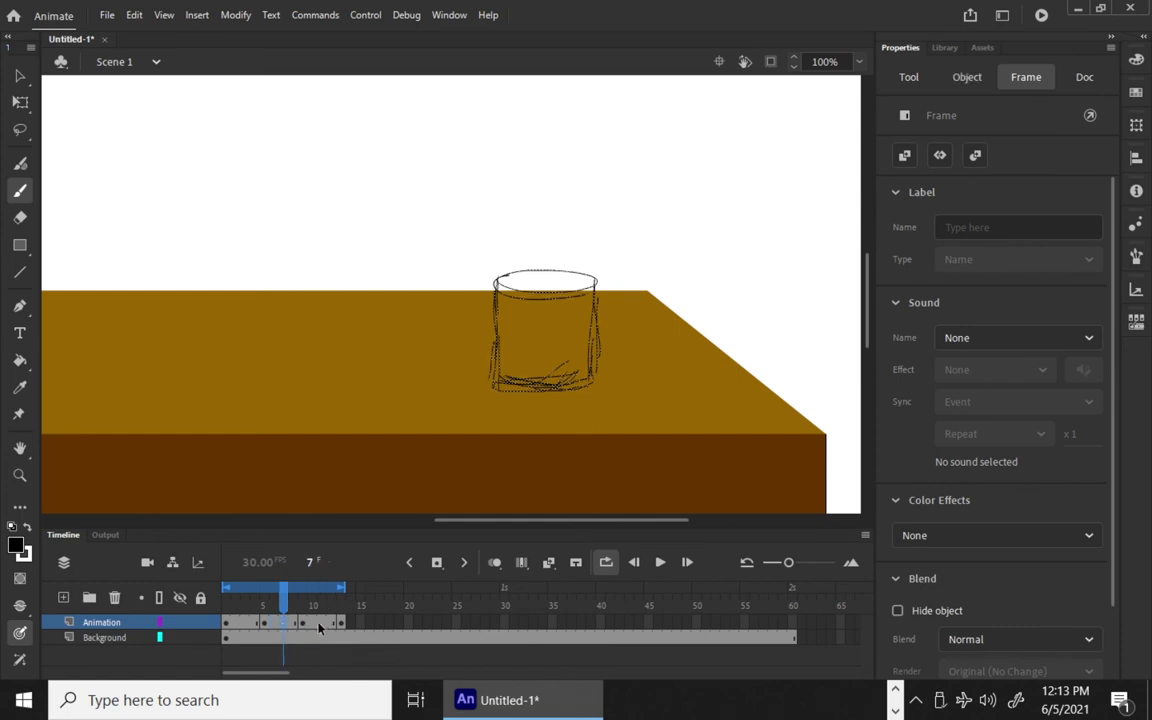
Turn on onion skinning and convert frame 7 of the Animation layer to a blank keyframe.
left_click(320, 625)
left_click(285, 624)
left_click(494, 563)
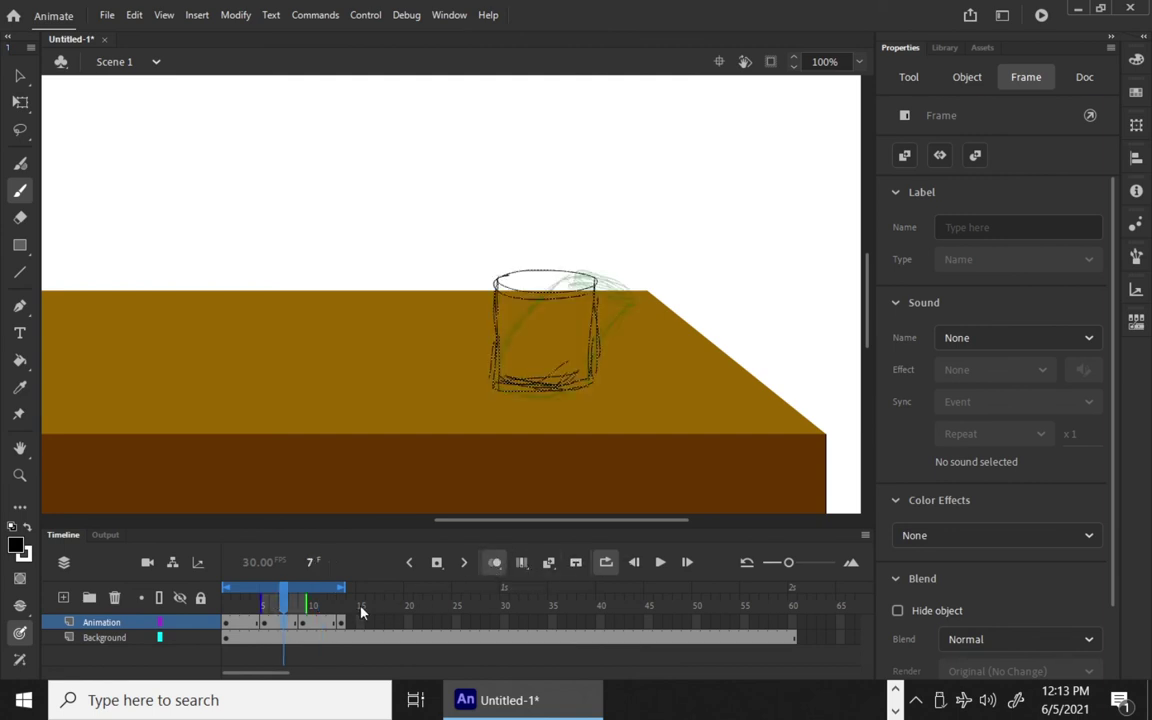
left_click_drag(264, 601, 242, 601)
left_click_drag(242, 606, 270, 603)
right_click(287, 624)
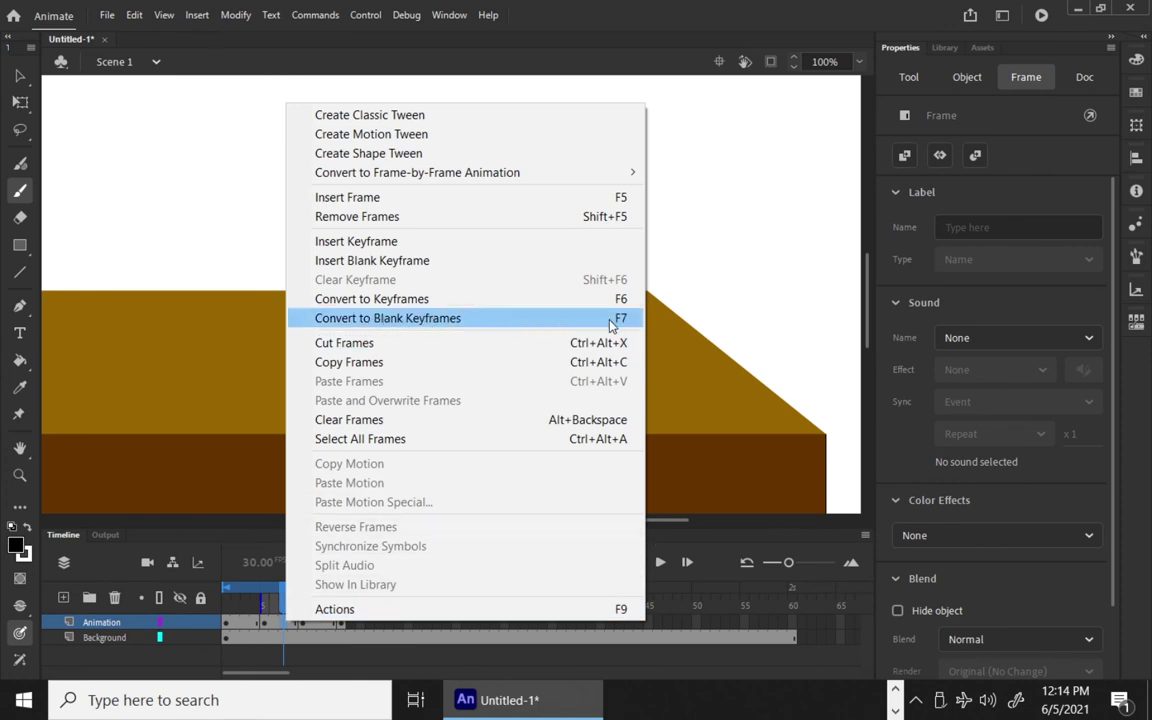
left_click(572, 321)
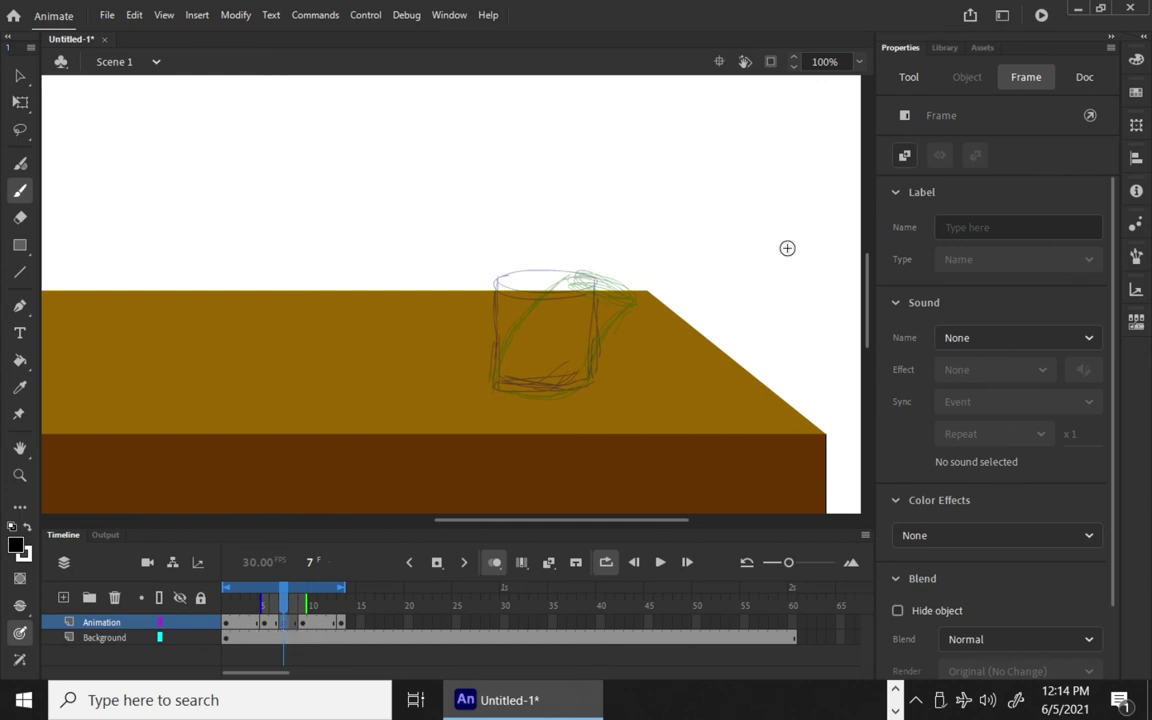
Sketch the slightly leaning in-between cup on frame 7, between the upright and bent onion-skin poses, and preview the loop.
mouse_move(576, 282)
left_mouse_down()
mouse_move(540, 282)
mouse_move(563, 292)
mouse_move(500, 340)
mouse_move(497, 385)
mouse_move(520, 290)
mouse_move(518, 342)
left_mouse_up()
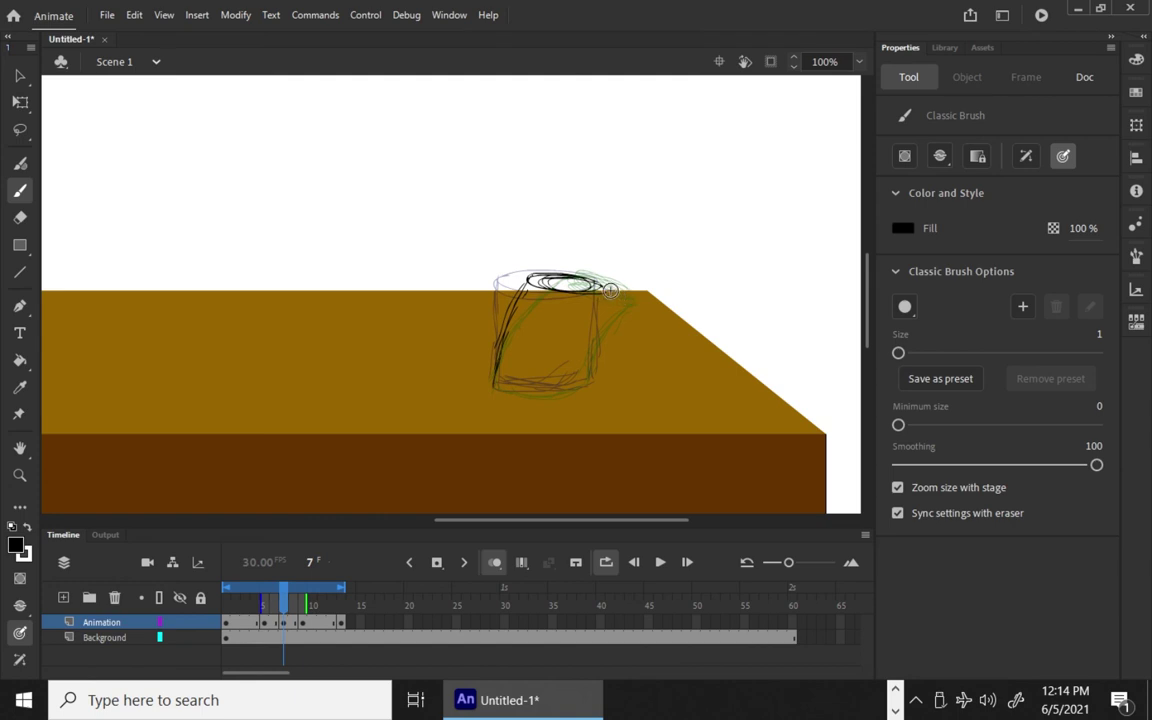
left_click_drag(603, 287, 597, 378)
left_click_drag(497, 386, 570, 390)
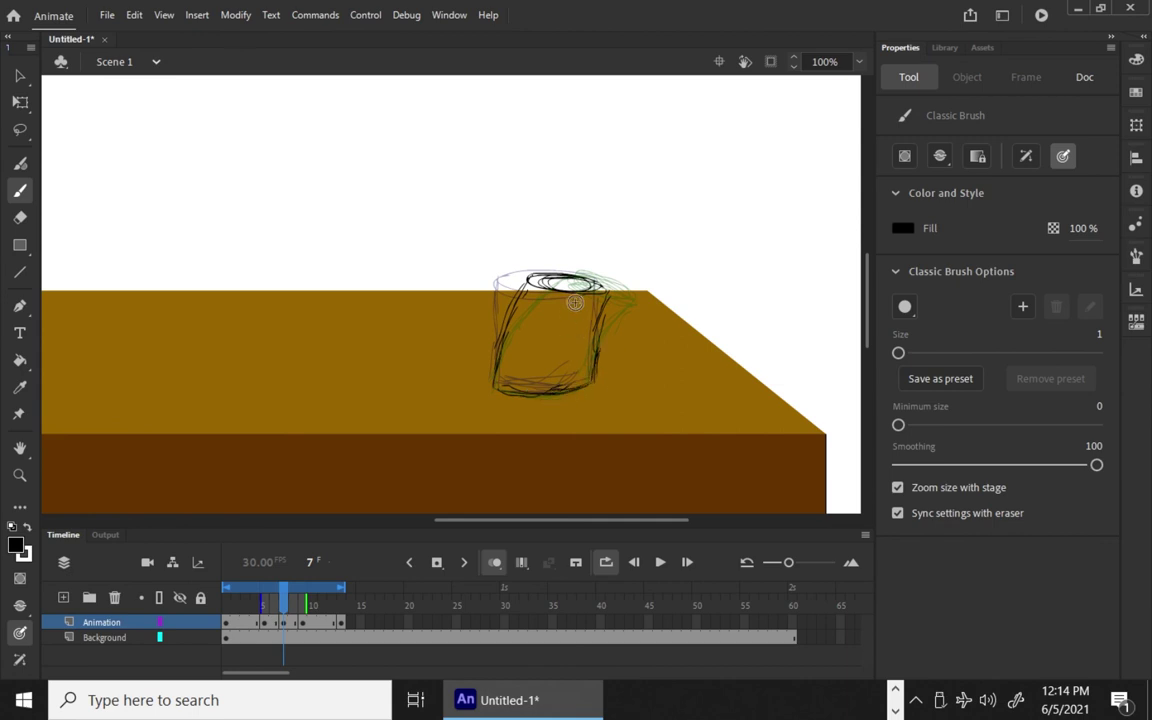
mouse_move(594, 281)
left_mouse_down()
mouse_move(605, 285)
mouse_move(540, 284)
mouse_move(570, 279)
left_mouse_up()
left_click(660, 564)
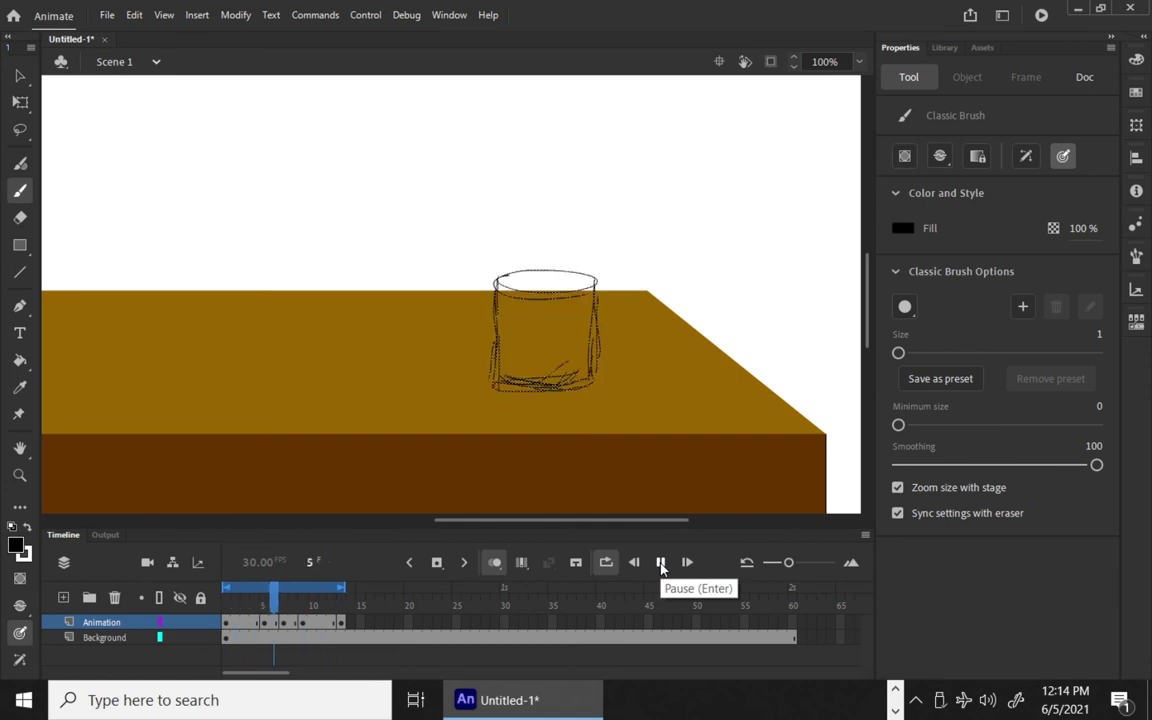
left_click(660, 564)
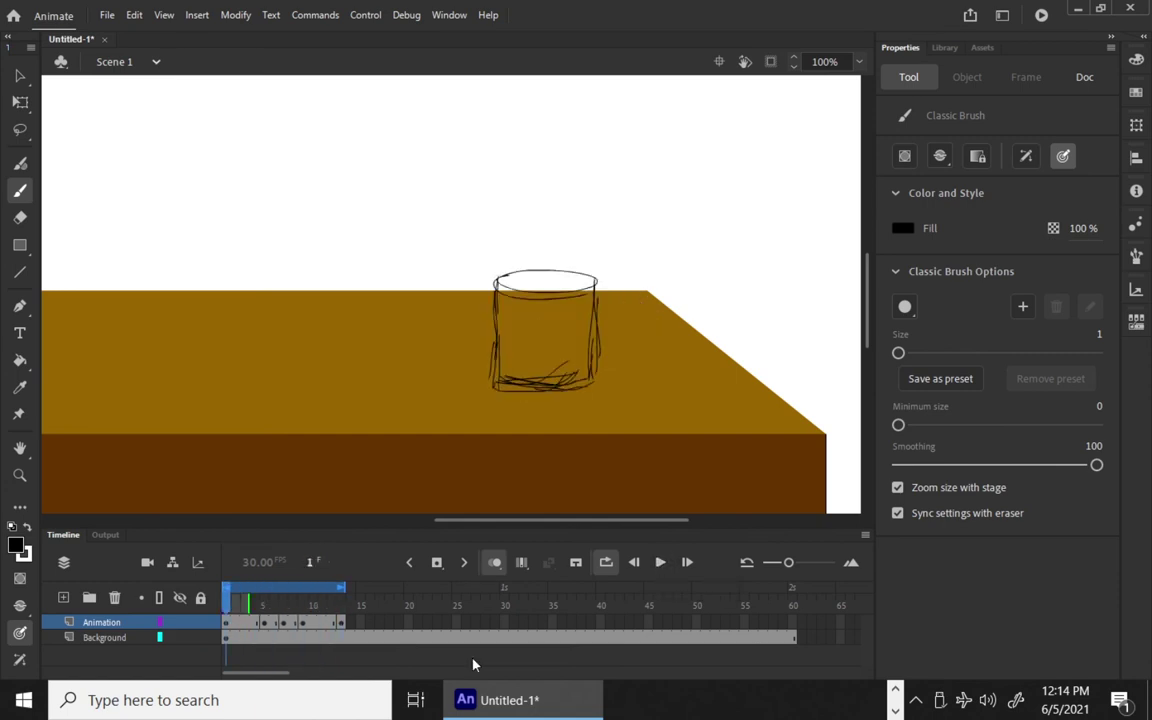
Sketch an in-between bent cup on a new blank keyframe at frame 11 of the Animation layer and preview the loop.
left_click(324, 625)
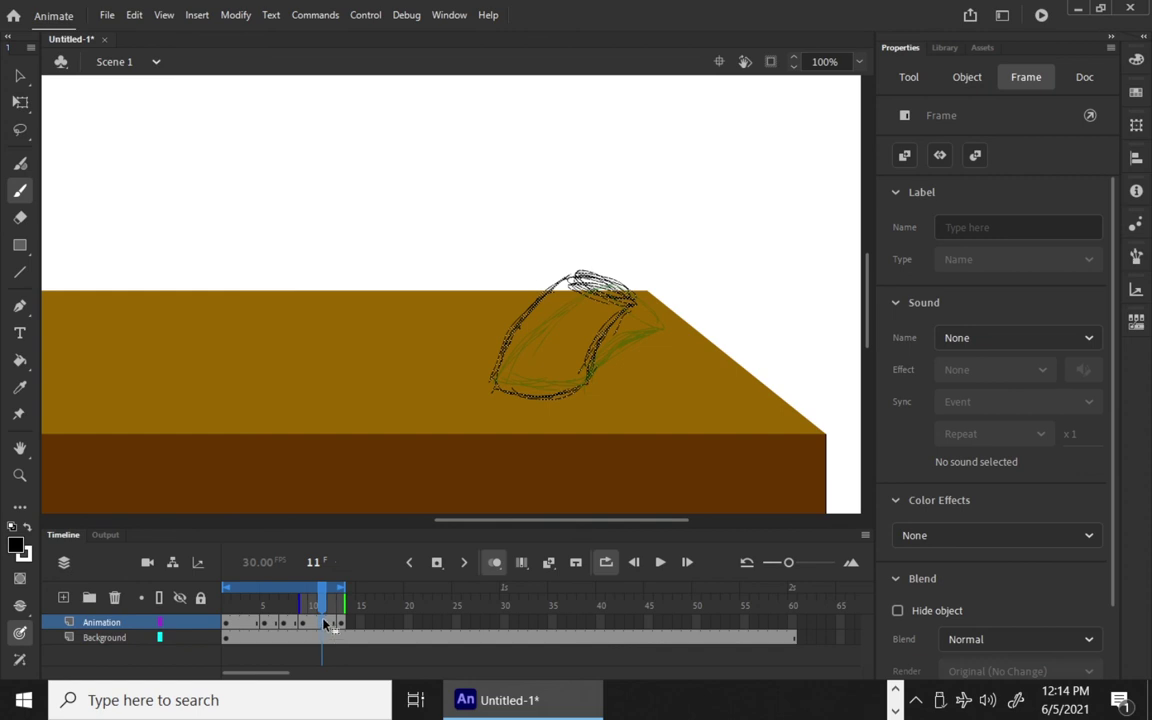
right_click(324, 624)
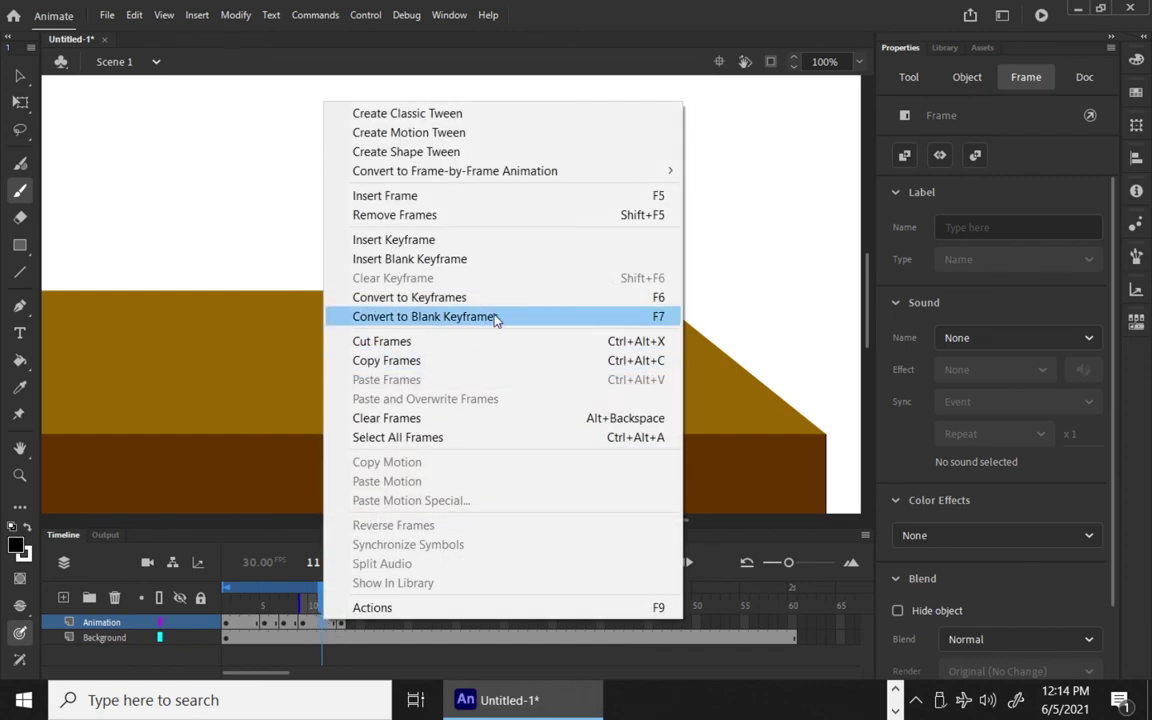
left_click(572, 318)
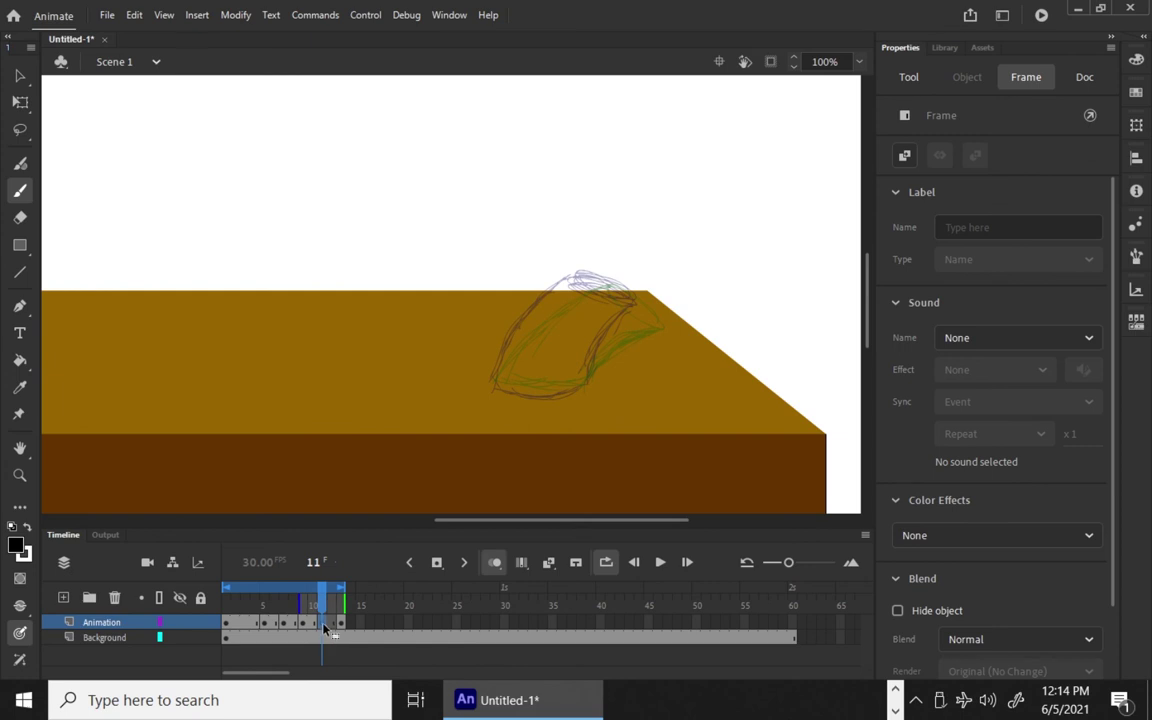
mouse_move(630, 290)
left_mouse_down()
mouse_move(592, 287)
mouse_move(652, 305)
mouse_move(598, 292)
mouse_move(555, 262)
mouse_move(572, 265)
mouse_move(568, 300)
mouse_move(492, 385)
left_mouse_up()
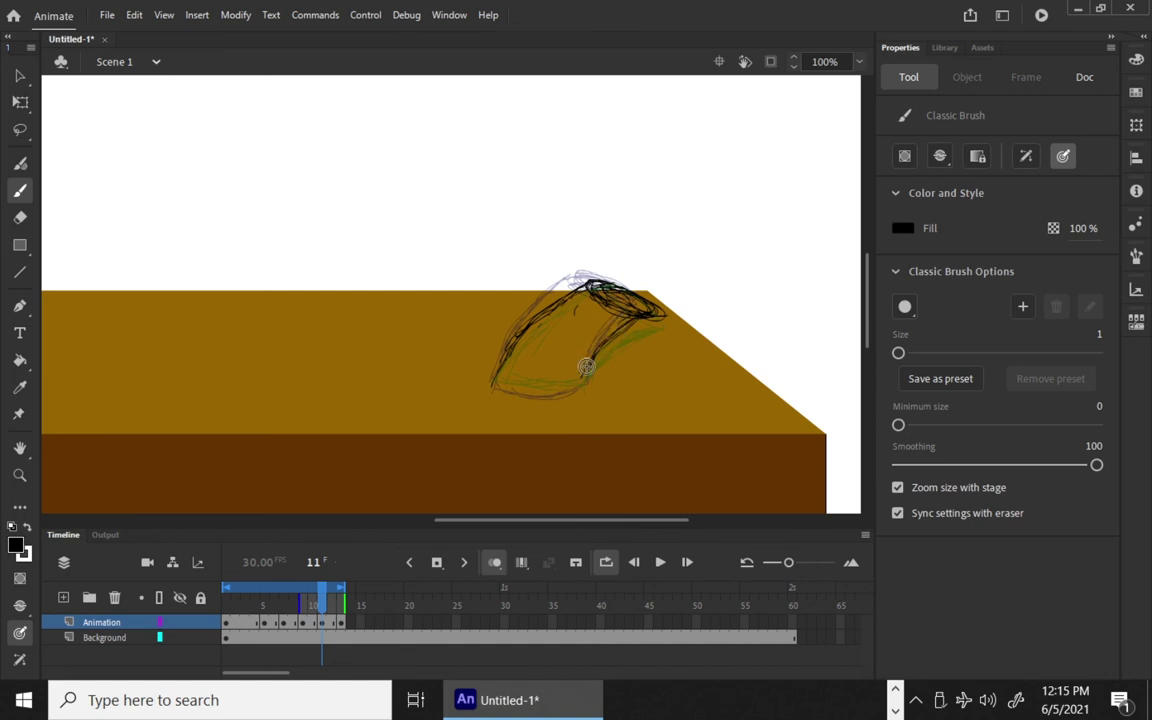
left_click_drag(581, 373, 512, 386)
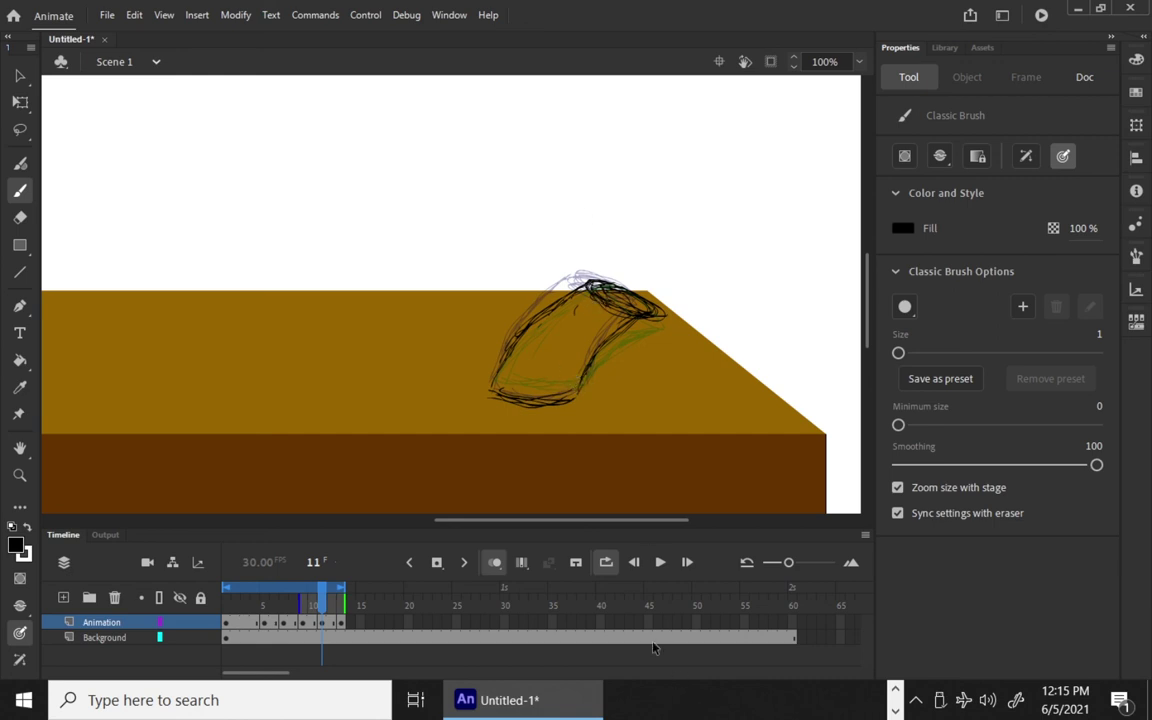
left_click(662, 566)
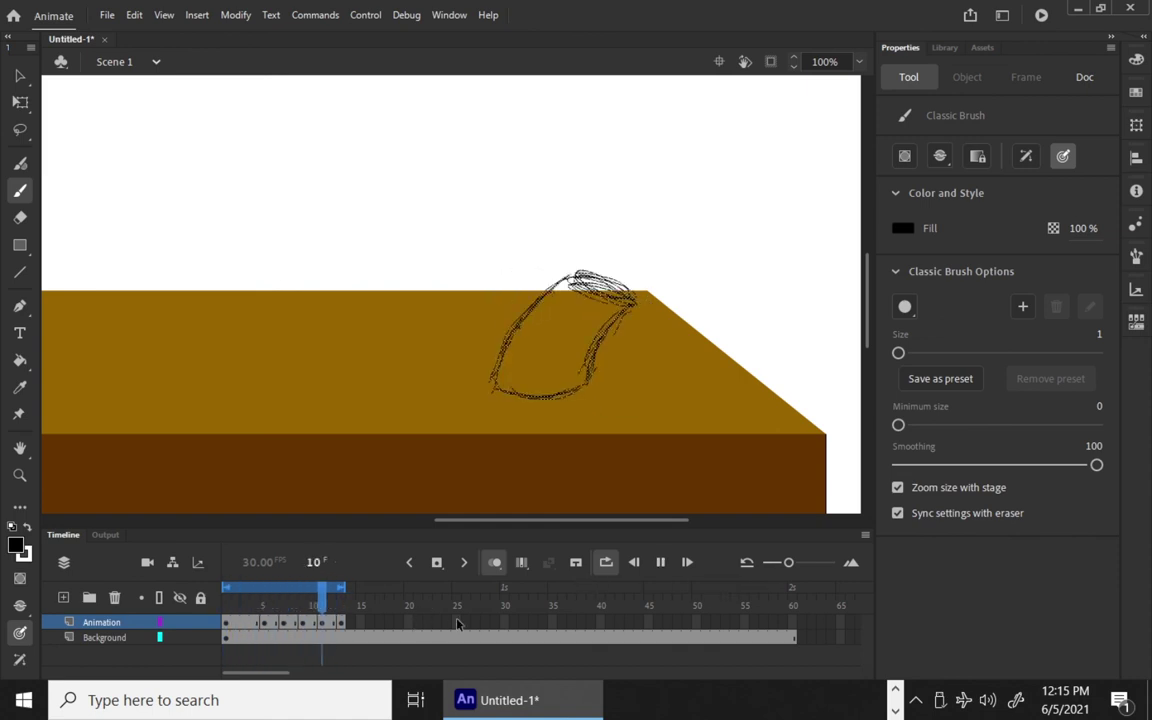
left_click(660, 562)
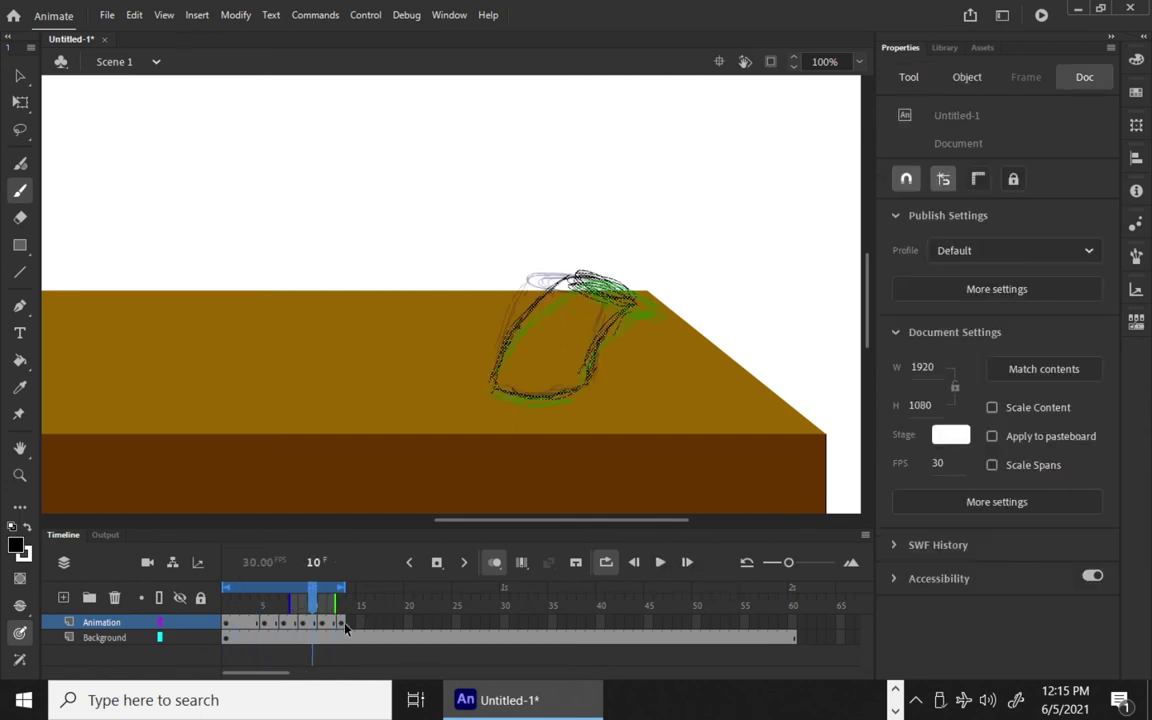
Extend both the frame 13 bent pose on the Animation layer and the loop range to frame 20, and preview the playback.
left_click(410, 625)
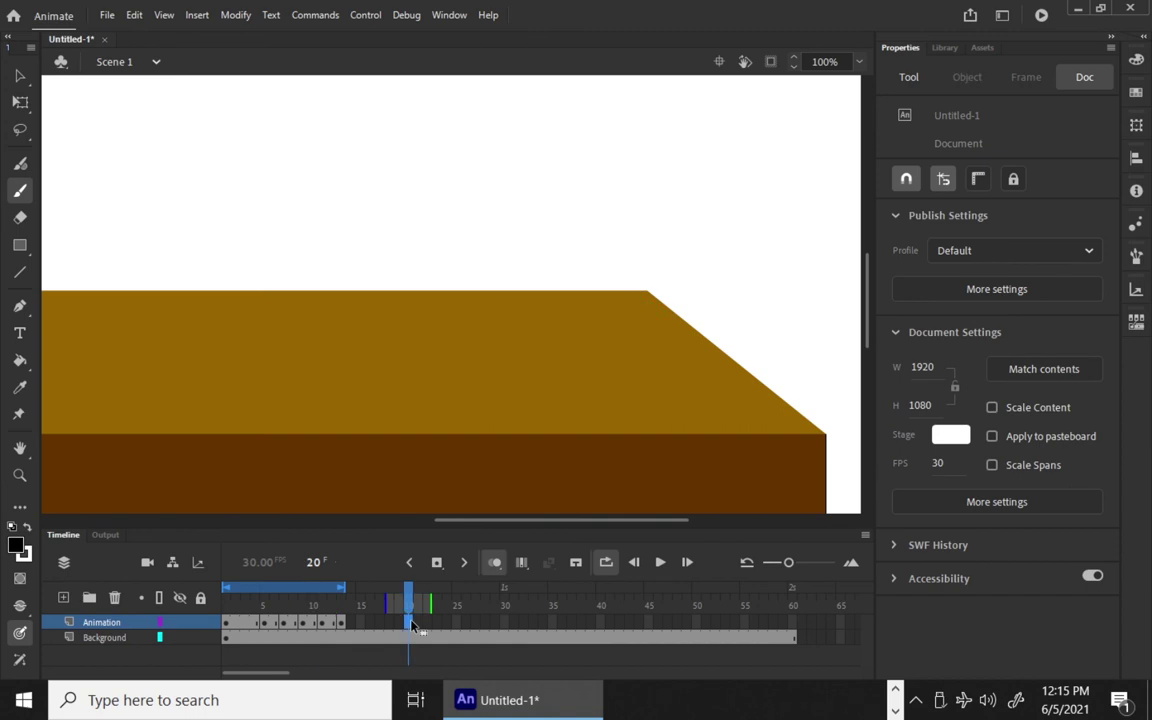
left_click(343, 625)
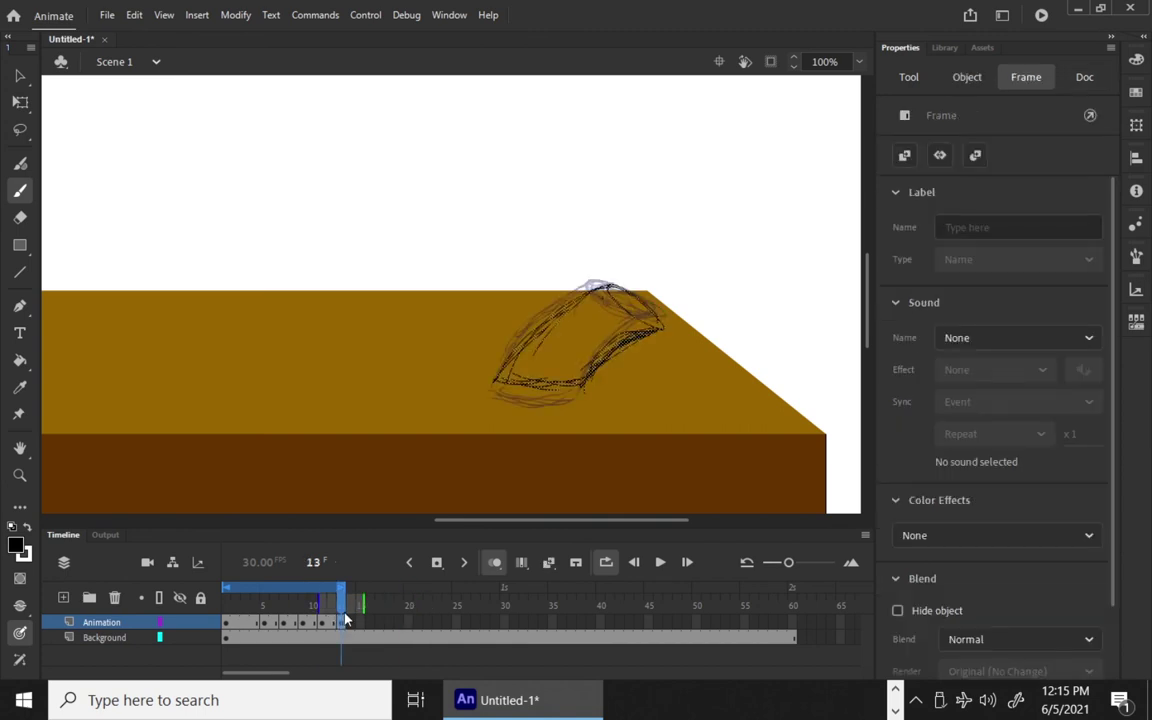
left_click(409, 624)
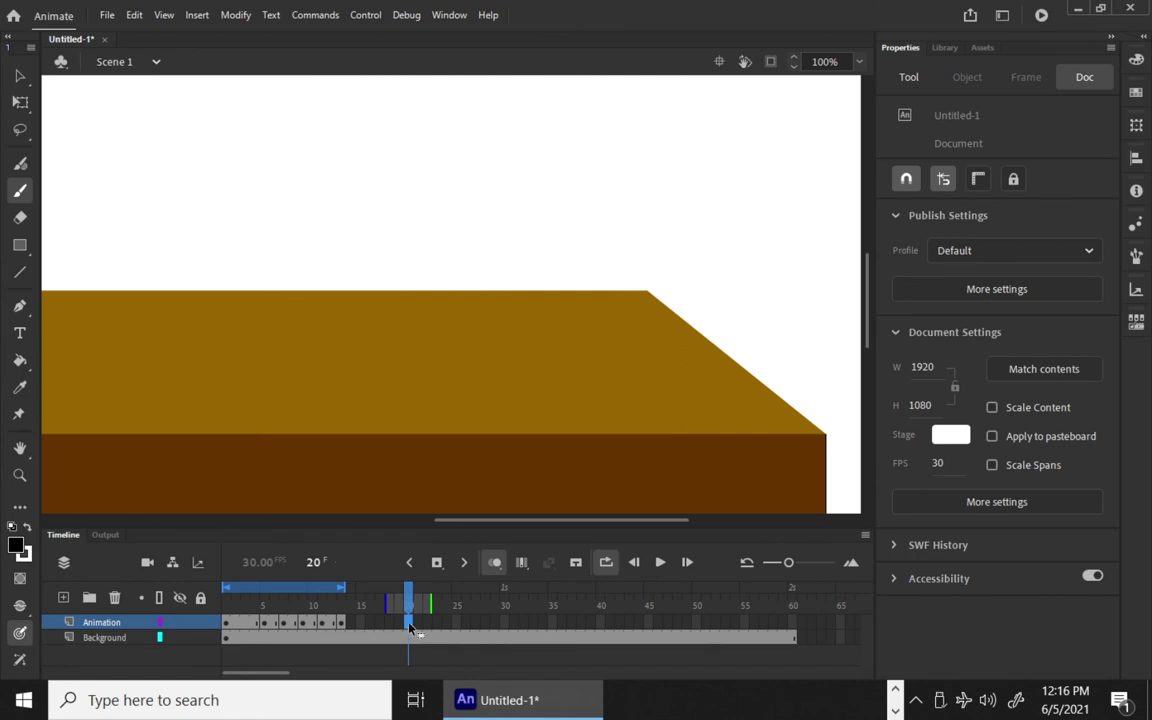
key("F5")
left_click_drag(345, 588, 409, 589)
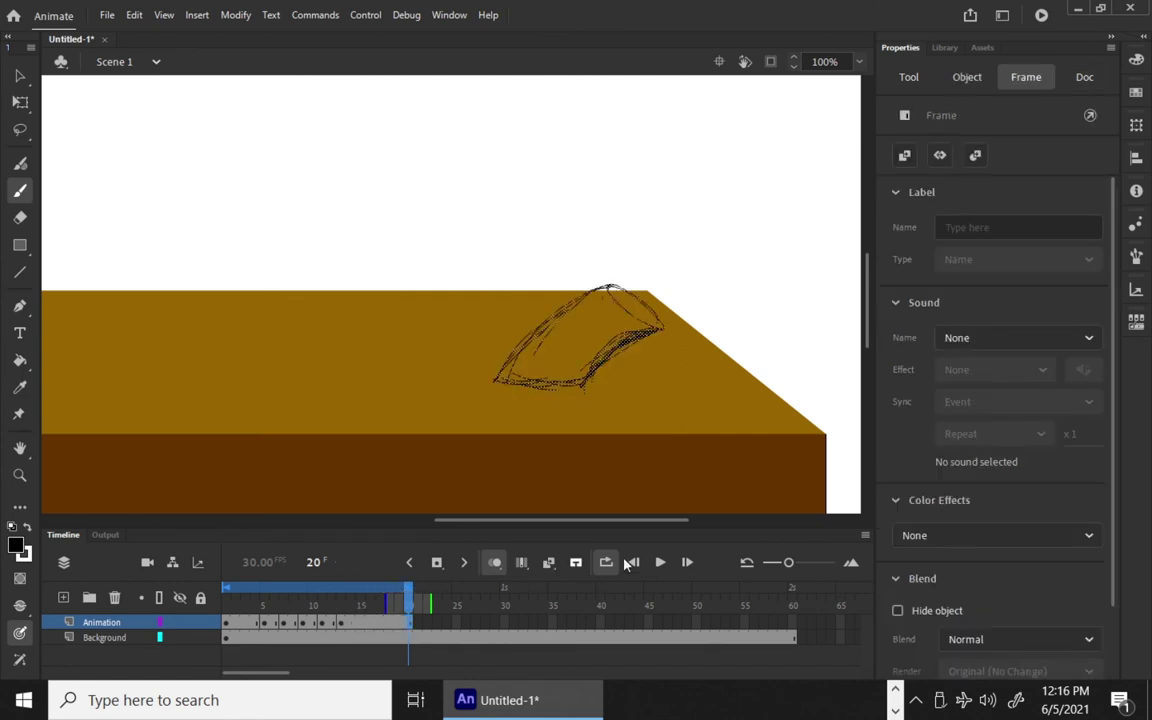
left_click(660, 563)
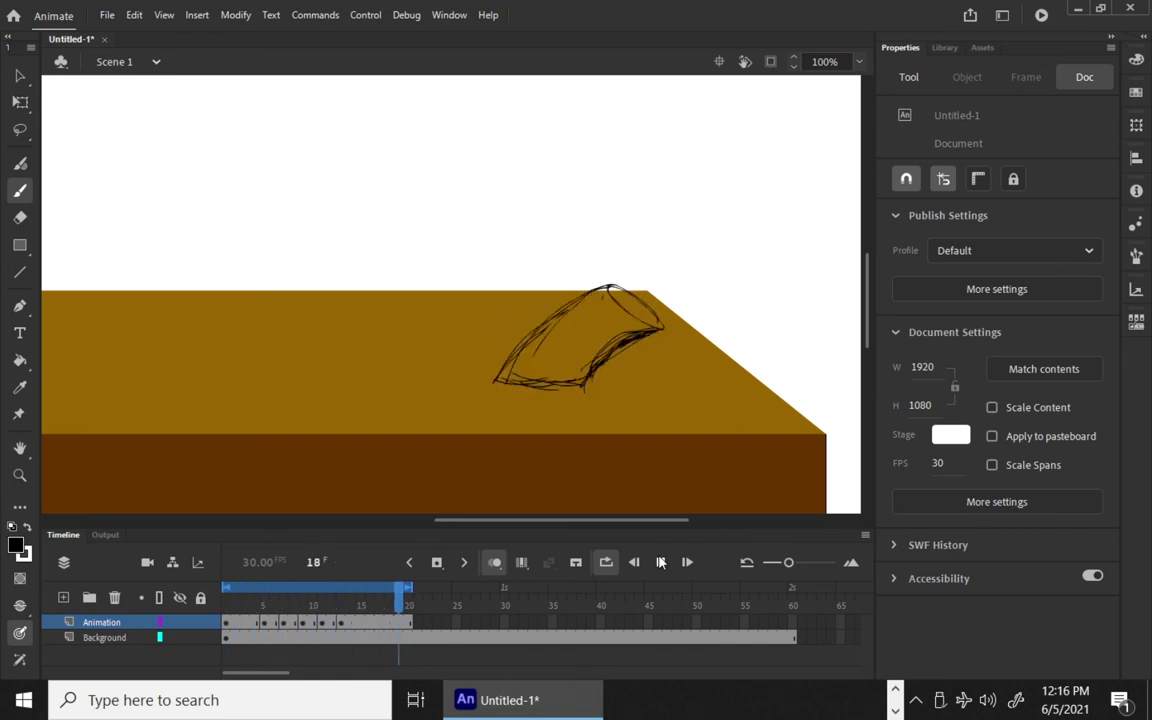
left_click_drag(350, 600, 418, 603)
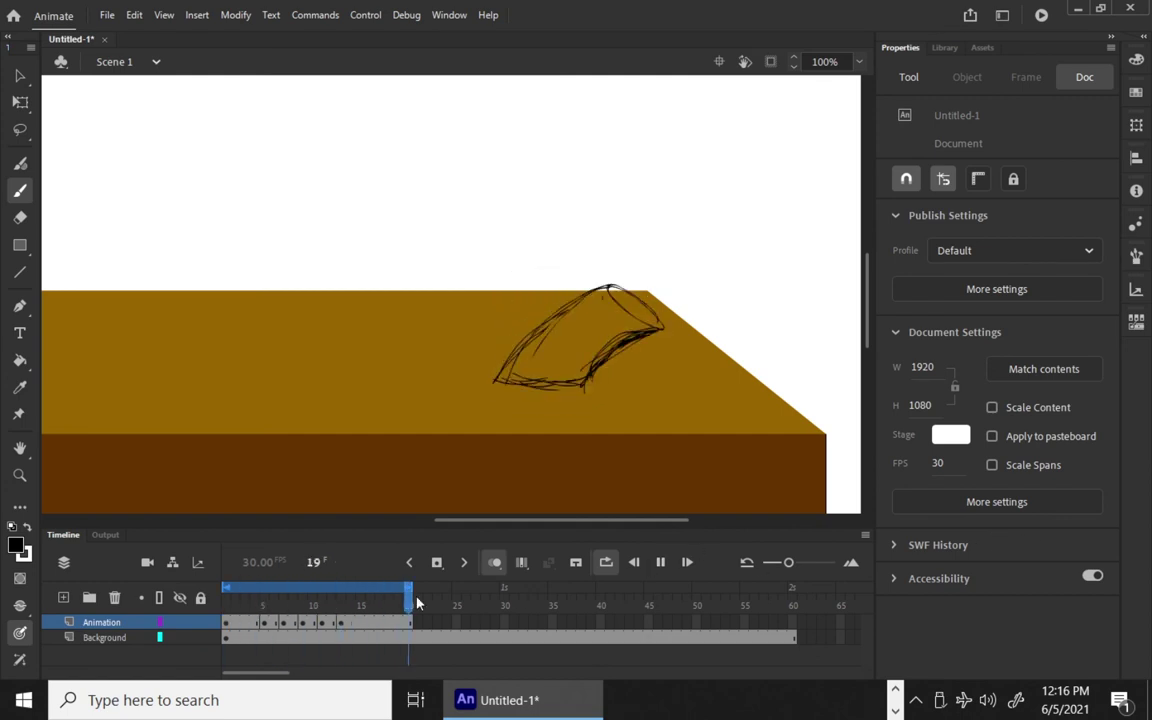
Sketch the cup bent lower toward the table's right edge on a new blank keyframe at frame 15, and preview the loop.
left_click(355, 622)
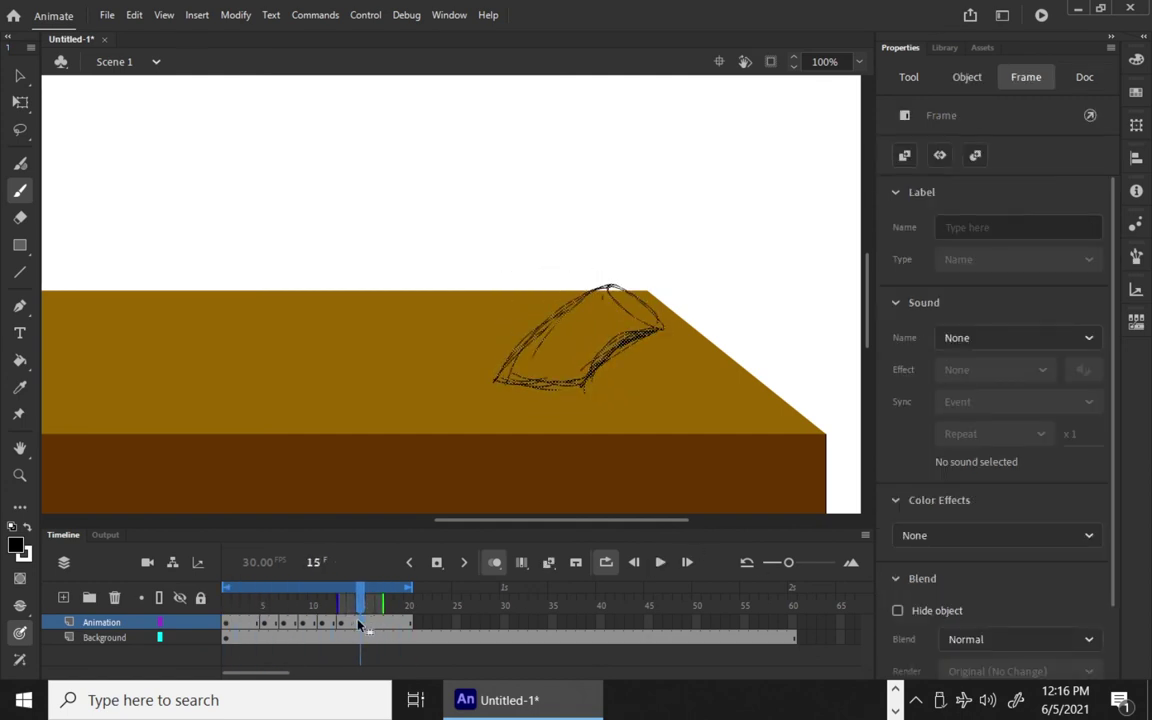
right_click(361, 623)
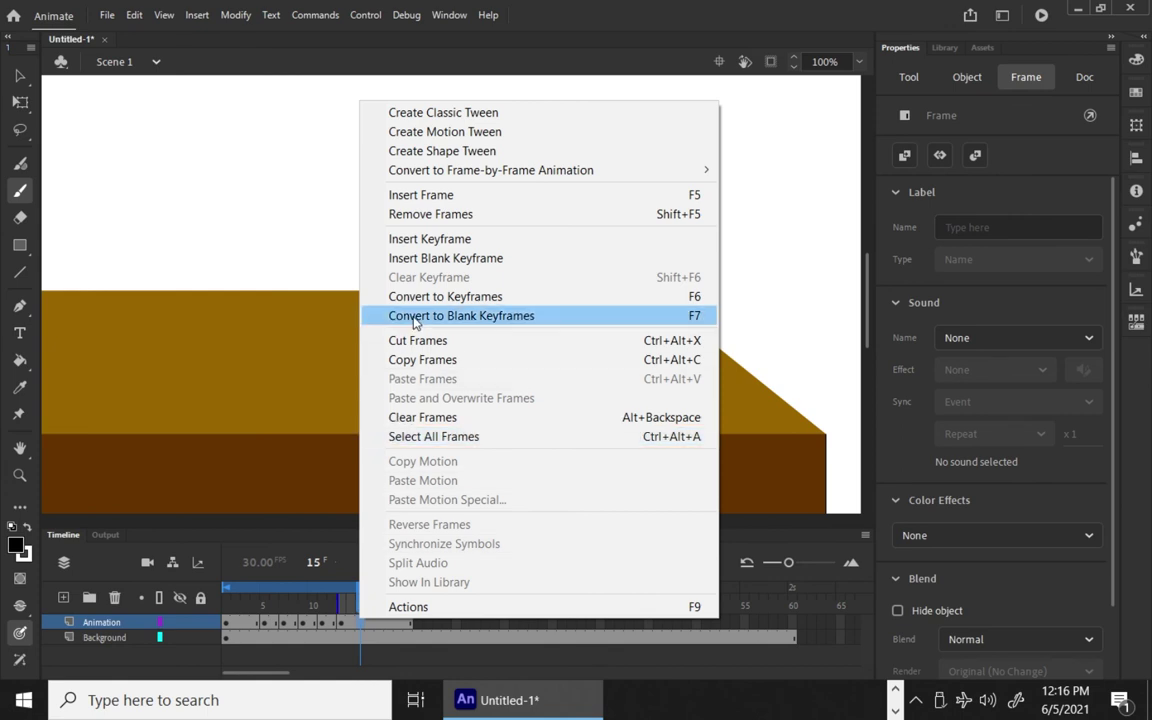
left_click(503, 317)
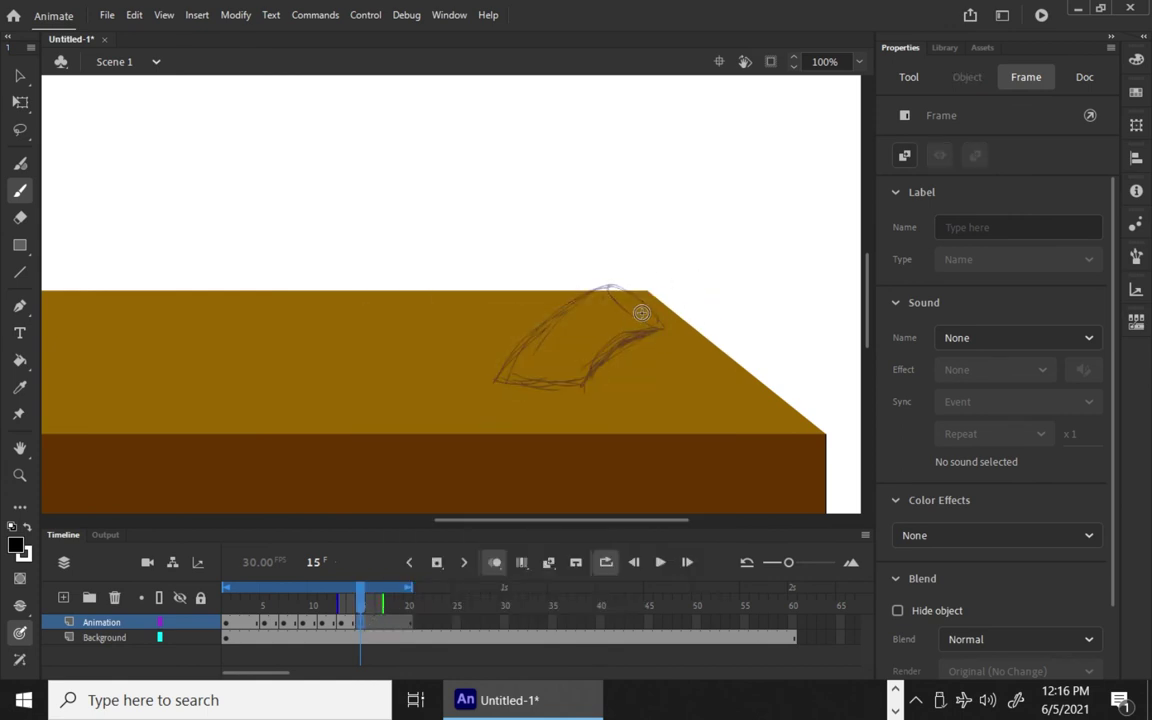
mouse_move(646, 305)
left_mouse_down()
mouse_move(650, 318)
mouse_move(640, 305)
mouse_move(585, 322)
mouse_move(513, 367)
left_mouse_up()
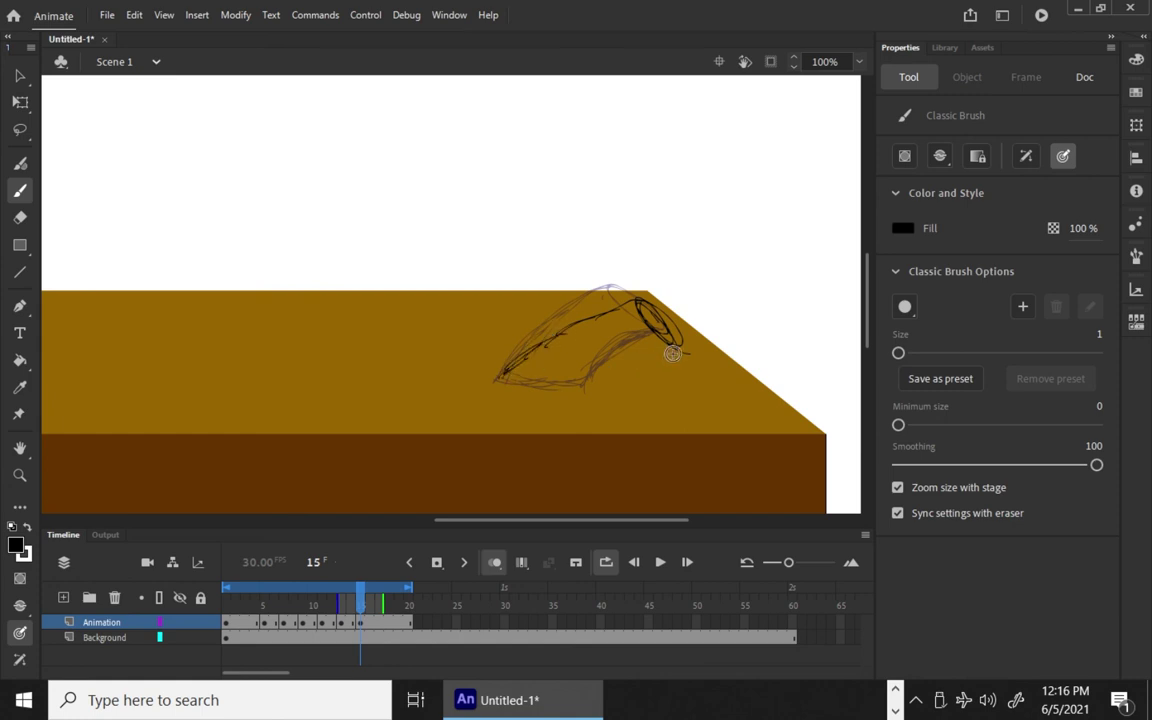
left_click_drag(664, 346, 587, 366)
left_click_drag(520, 345, 616, 304)
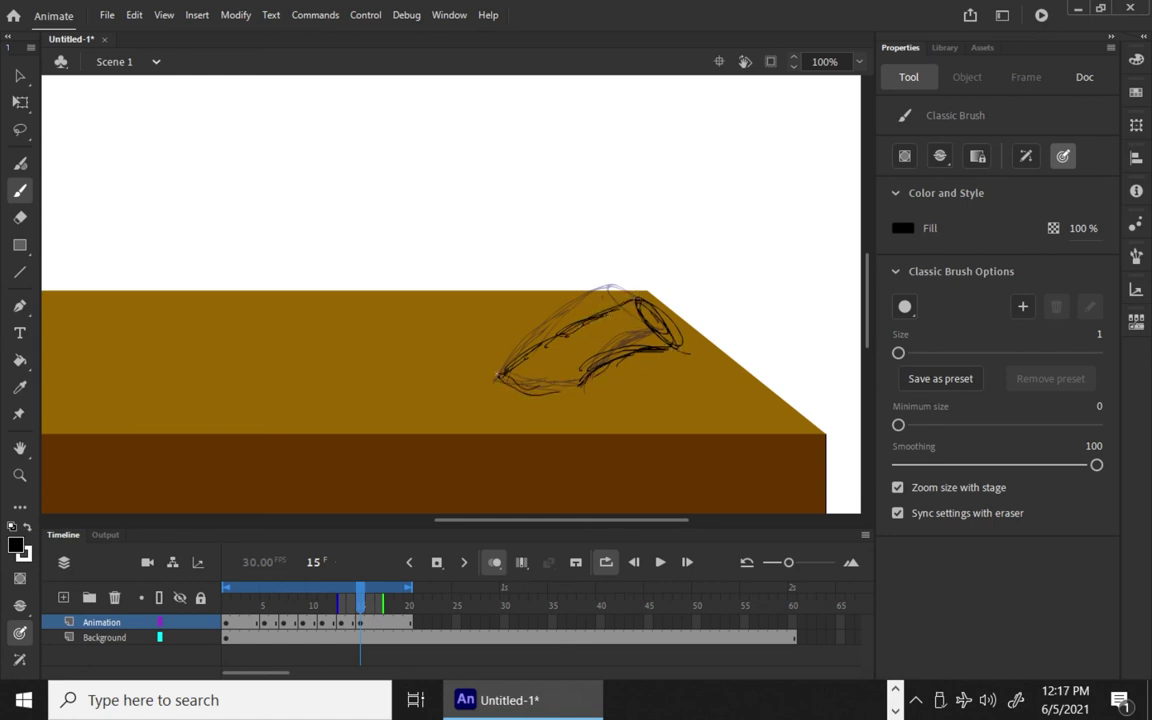
mouse_move(497, 377)
left_mouse_down()
mouse_move(554, 396)
mouse_move(548, 372)
mouse_move(578, 378)
left_mouse_up()
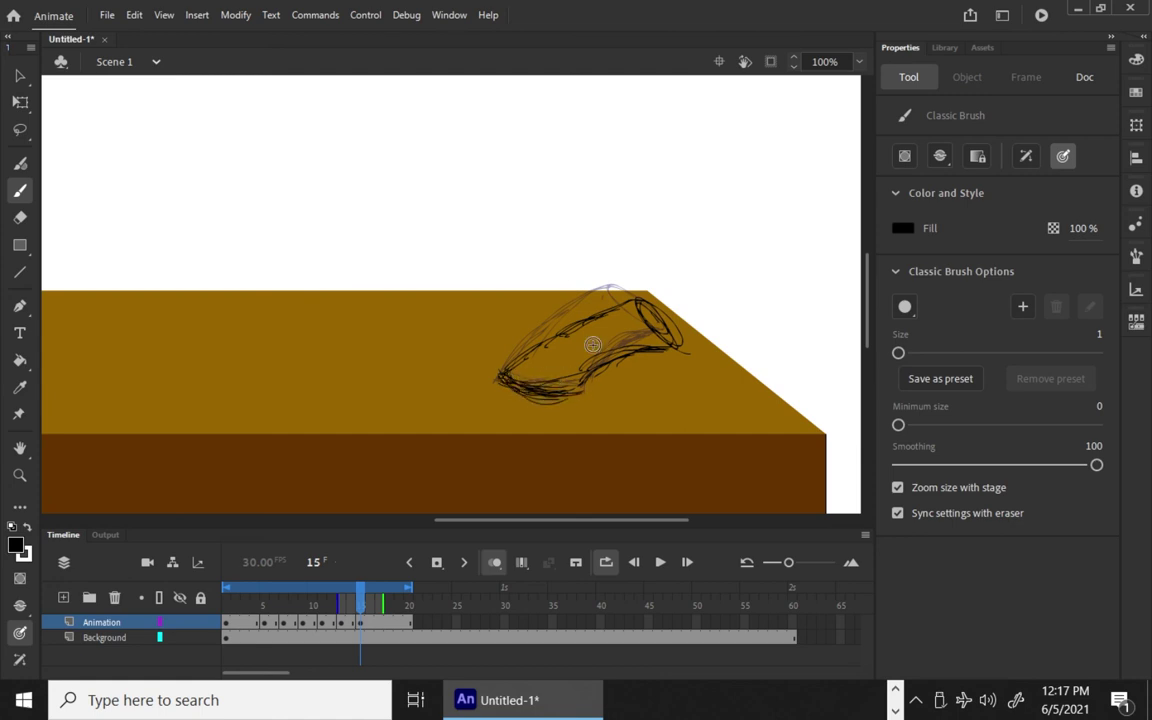
left_click(659, 563)
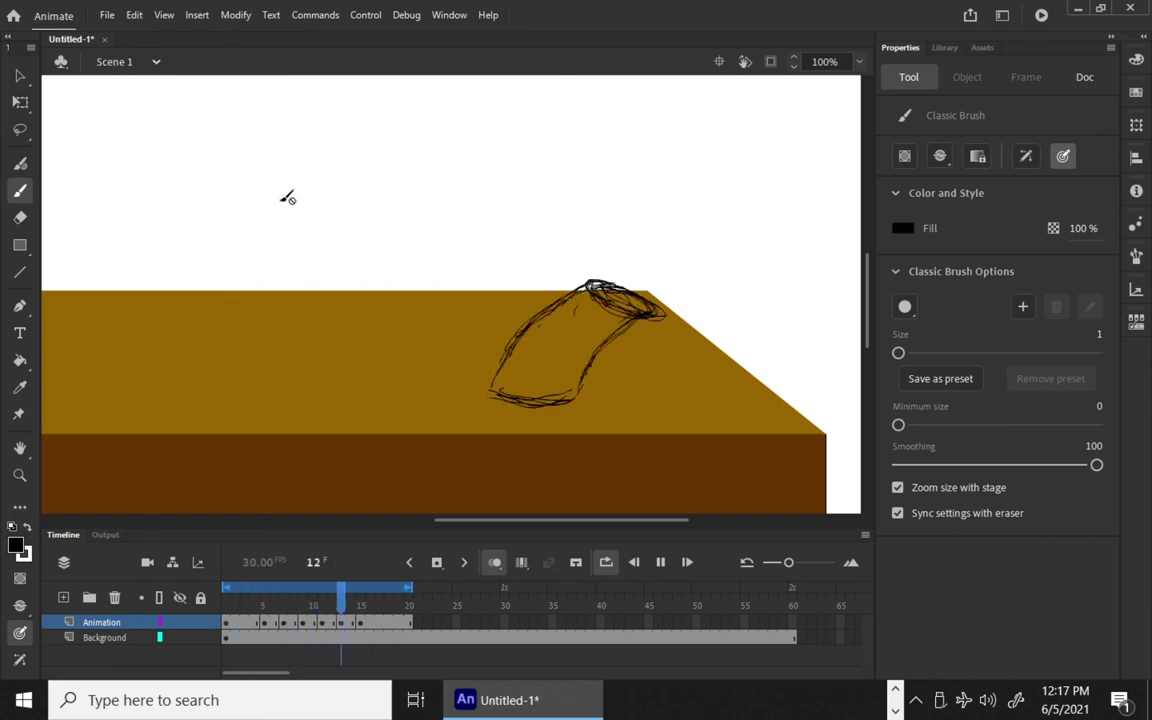
Sketch the cup tilted back to the left in mid-air on a new blank keyframe at frame 21 of the Animation layer.
left_click(418, 624)
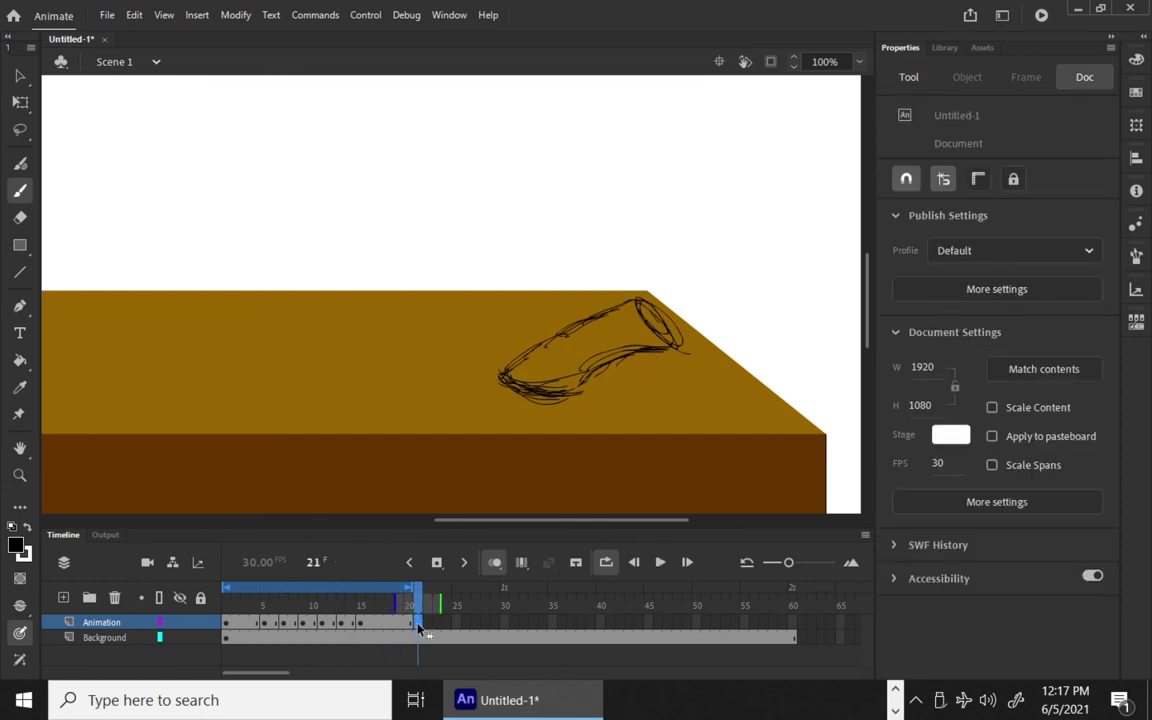
right_click(418, 624)
left_click(476, 321)
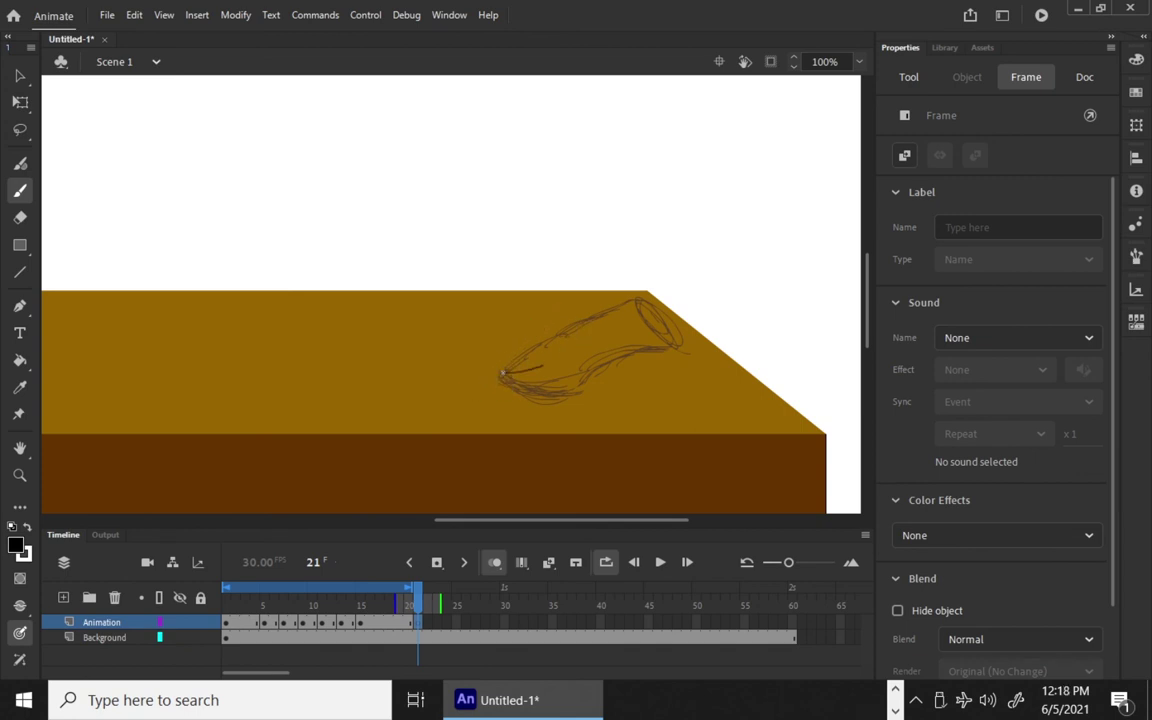
left_click_drag(505, 372, 565, 346)
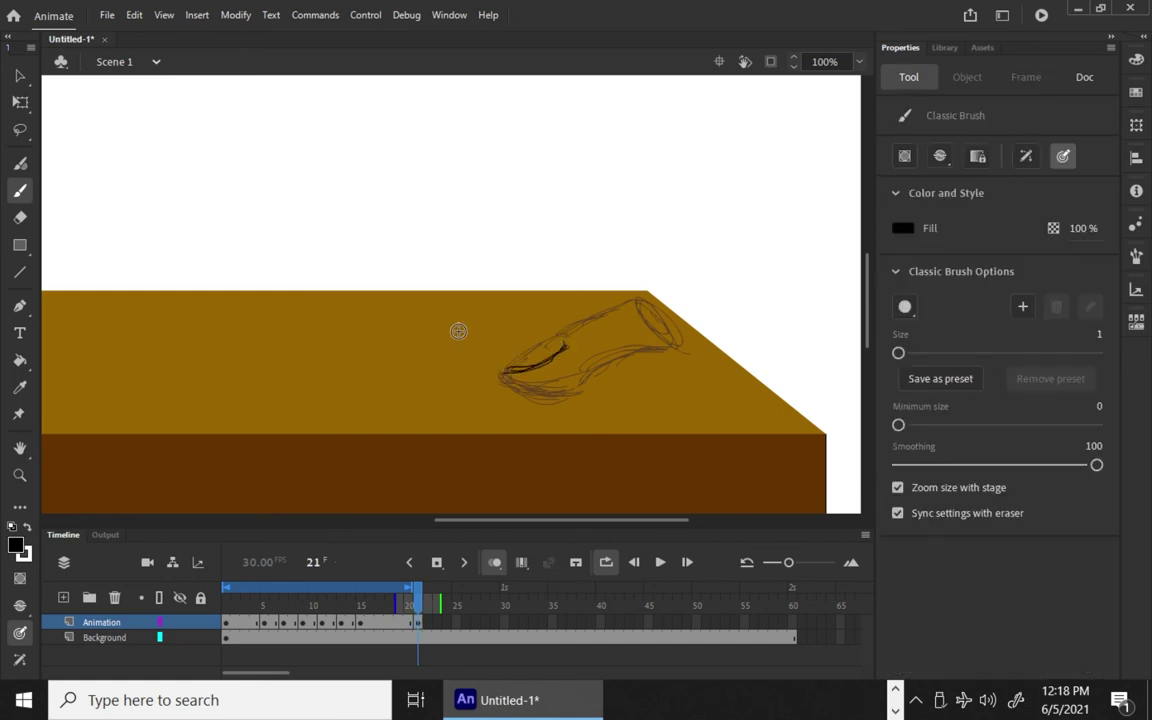
left_click_drag(457, 322, 505, 365)
left_click_drag(510, 290, 565, 340)
left_click_drag(518, 302, 500, 272)
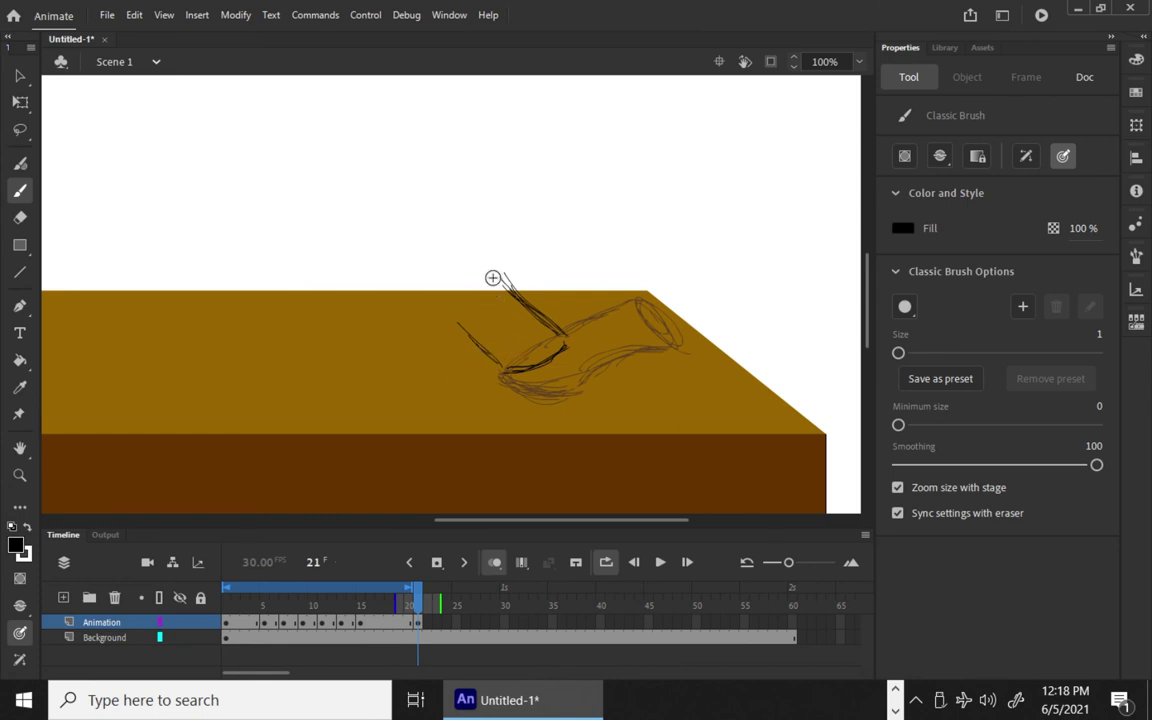
mouse_move(476, 285)
left_mouse_down()
mouse_move(445, 315)
mouse_move(503, 278)
mouse_move(442, 318)
mouse_move(512, 274)
left_mouse_up()
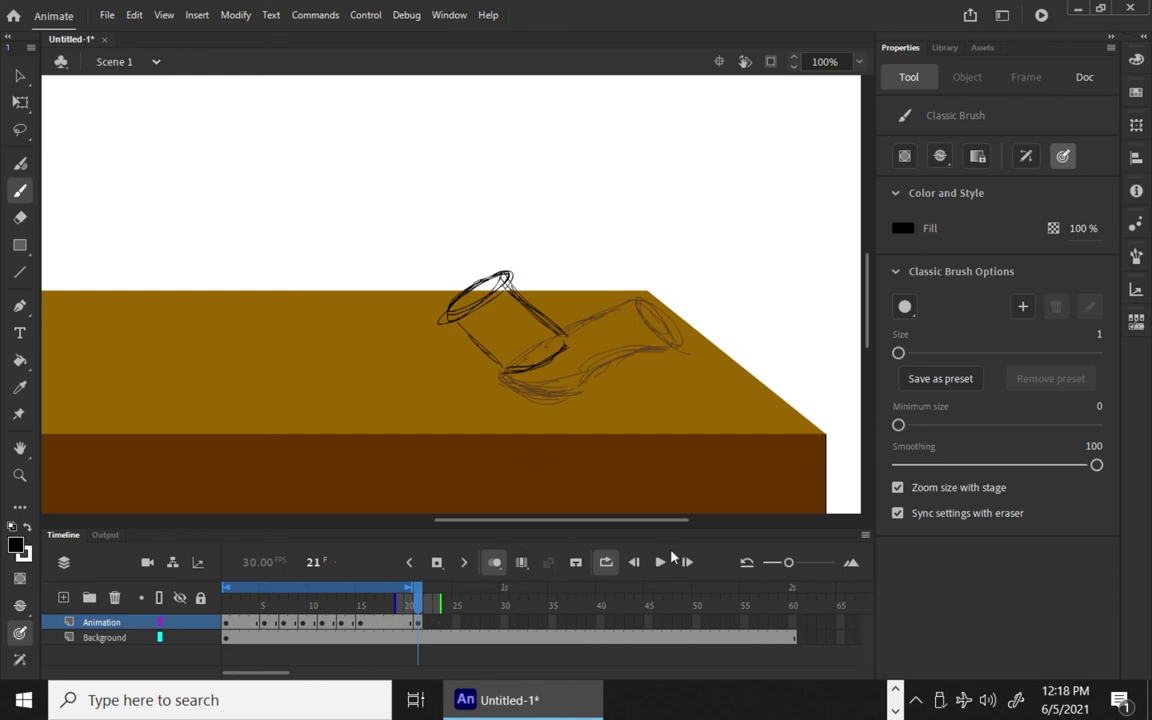
Turn off onion skinning and scrub through the animation up to frame 21 to check the motion.
left_click(494, 563)
mouse_move(277, 607)
left_mouse_down()
mouse_move(219, 607)
mouse_move(417, 607)
left_mouse_up()
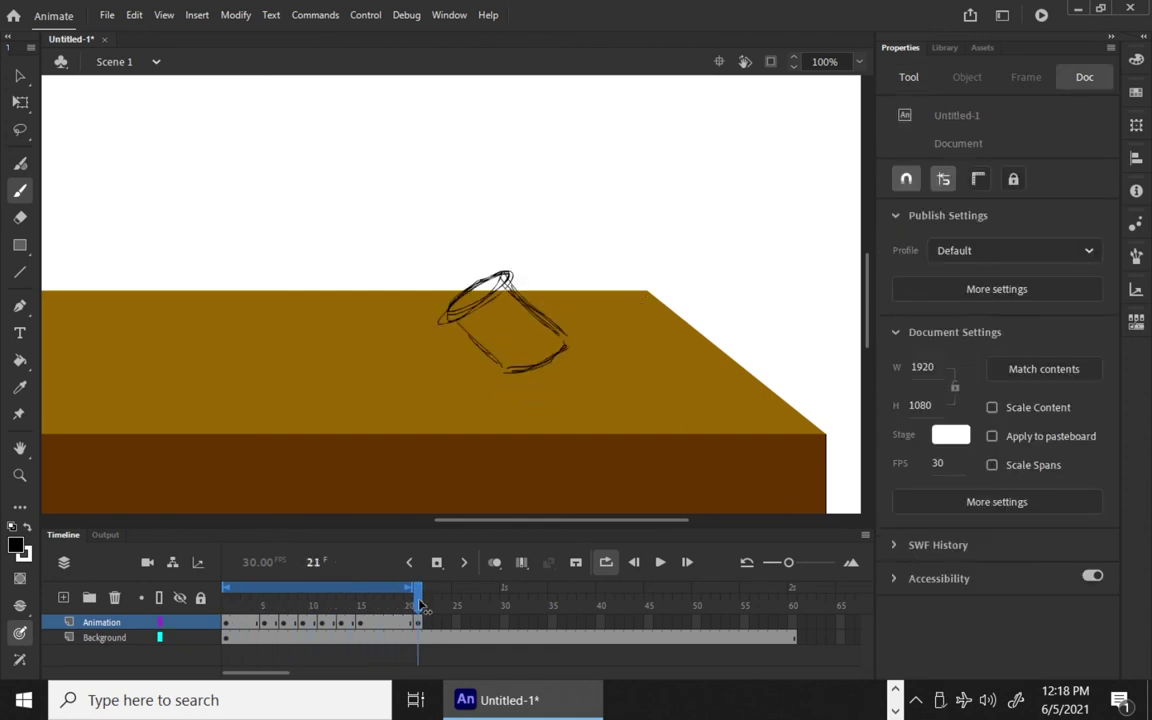
key("Return")
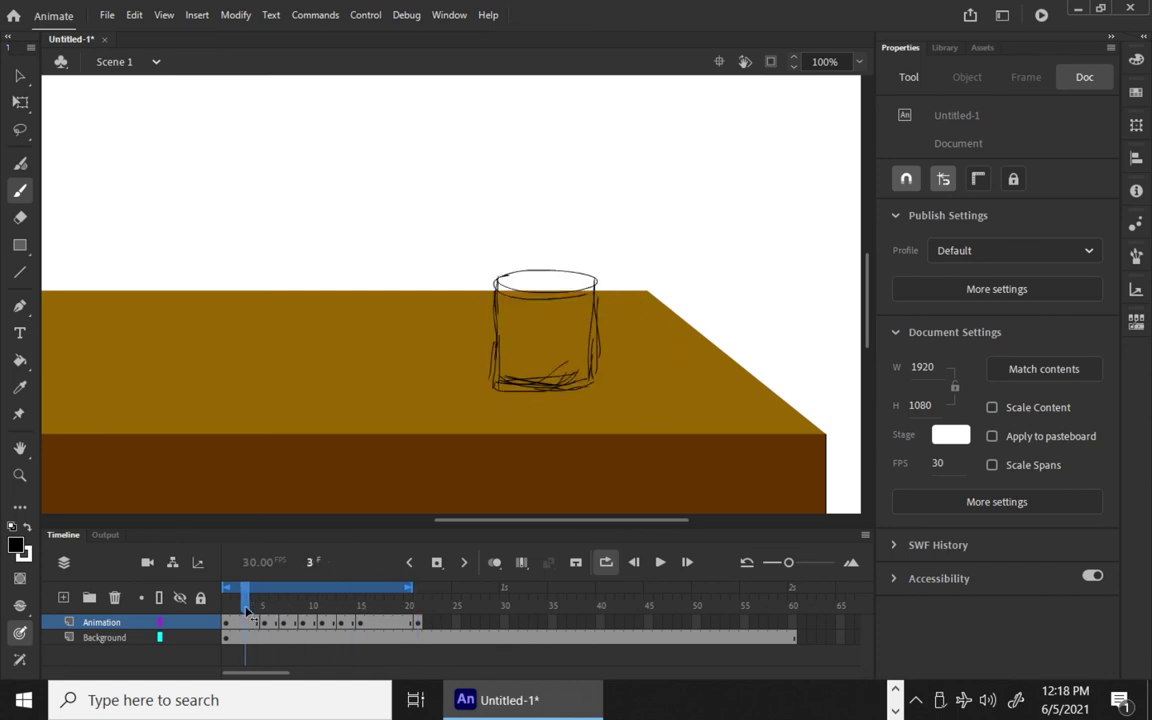
left_click_drag(417, 621, 420, 622)
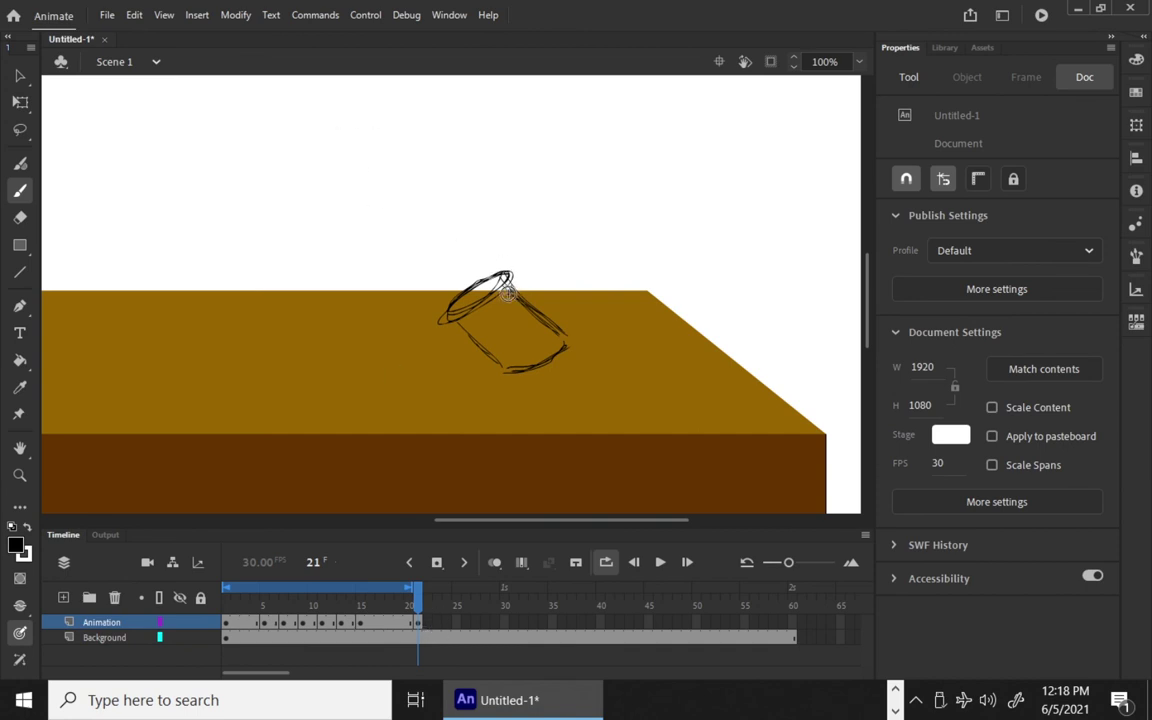
Turn on onion skinning and sketch the cup tilted left, higher above the table, on a new blank keyframe at frame 23 of the Animation layer.
mouse_move(419, 597)
left_mouse_down()
mouse_move(285, 597)
mouse_move(436, 592)
left_mouse_up()
left_click(494, 562)
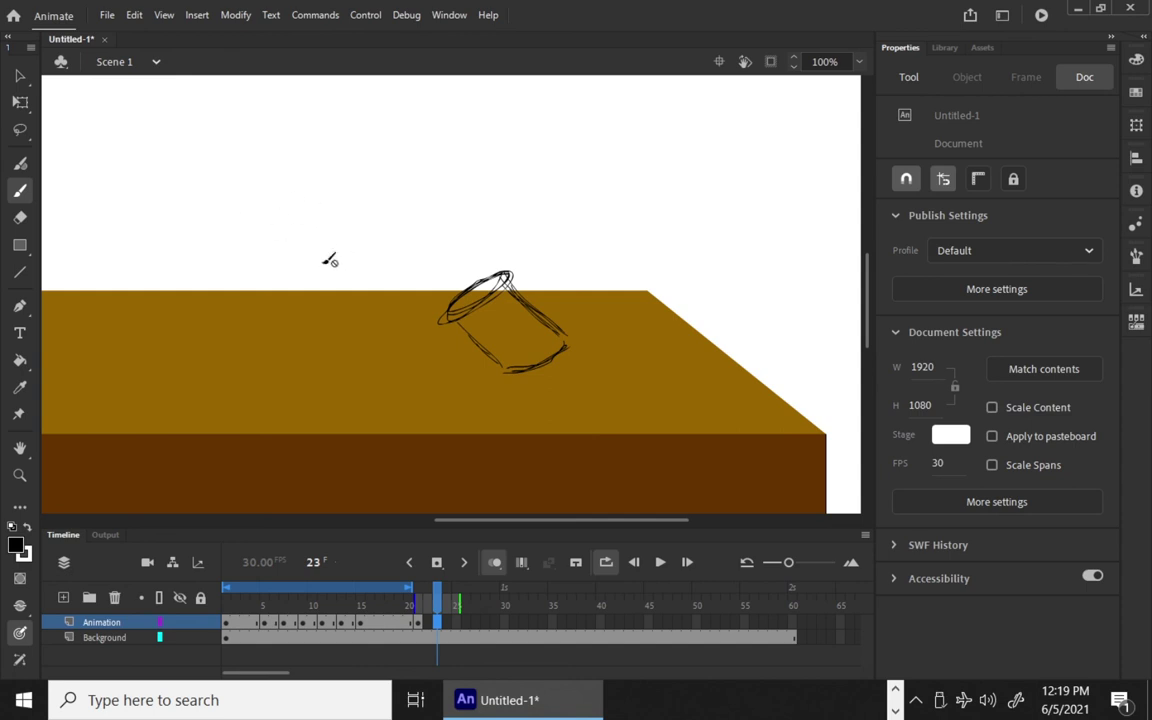
right_click(441, 624)
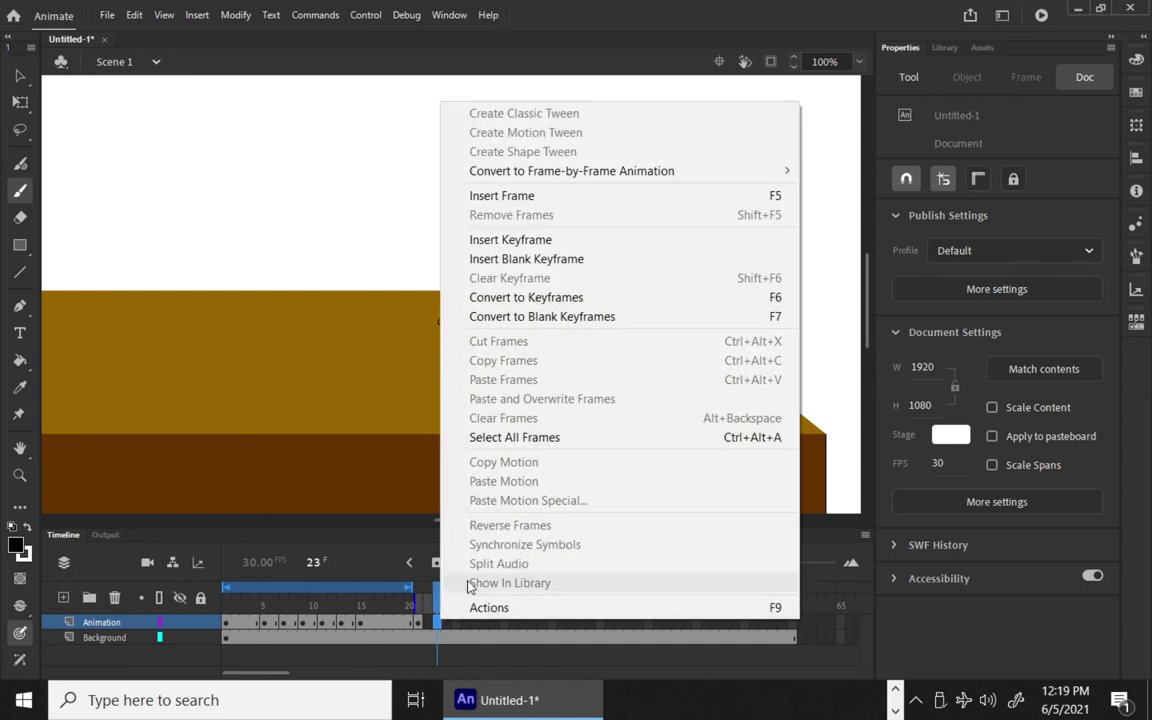
left_click(727, 318)
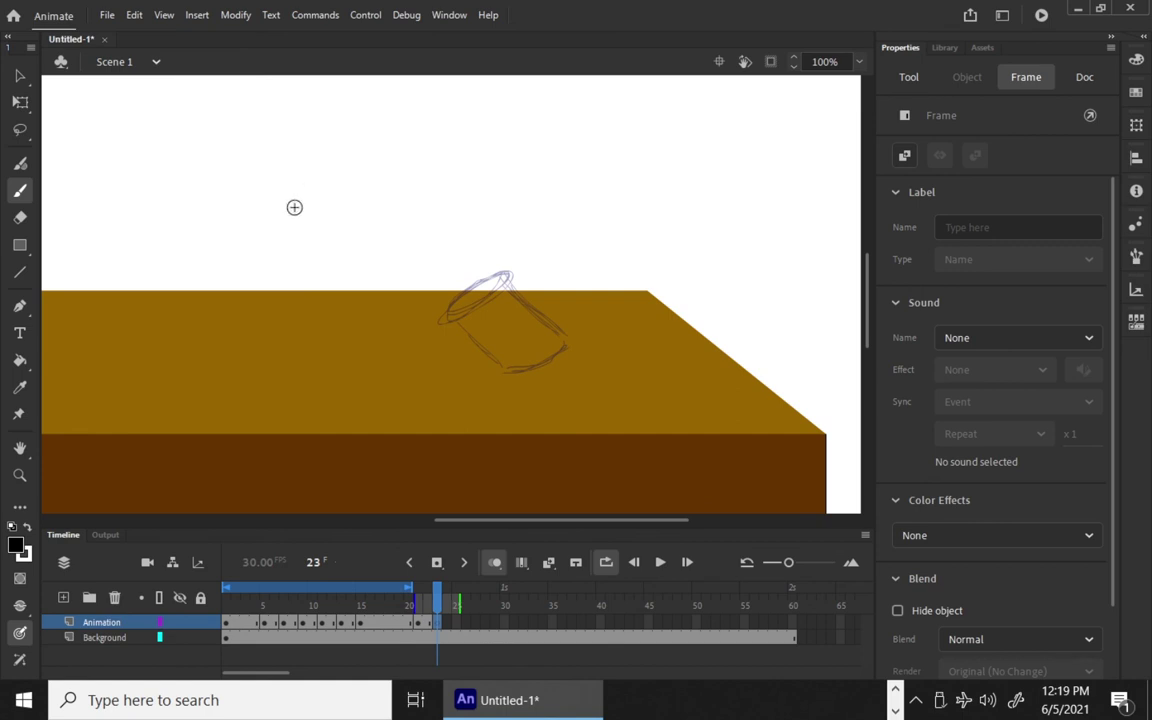
mouse_move(306, 195)
left_mouse_down()
mouse_move(345, 186)
mouse_move(399, 219)
mouse_move(352, 190)
mouse_move(311, 247)
mouse_move(342, 272)
mouse_move(399, 280)
mouse_move(399, 244)
mouse_move(382, 298)
left_mouse_up()
key("ctrl+z")
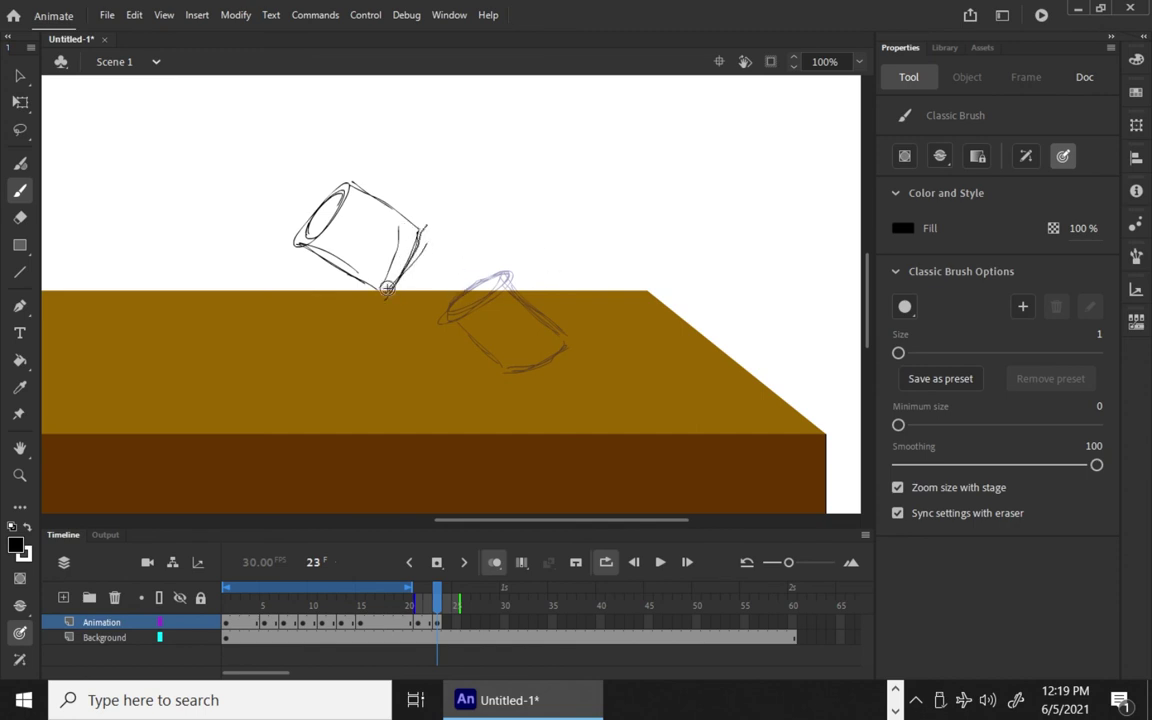
left_click_drag(425, 228, 385, 295)
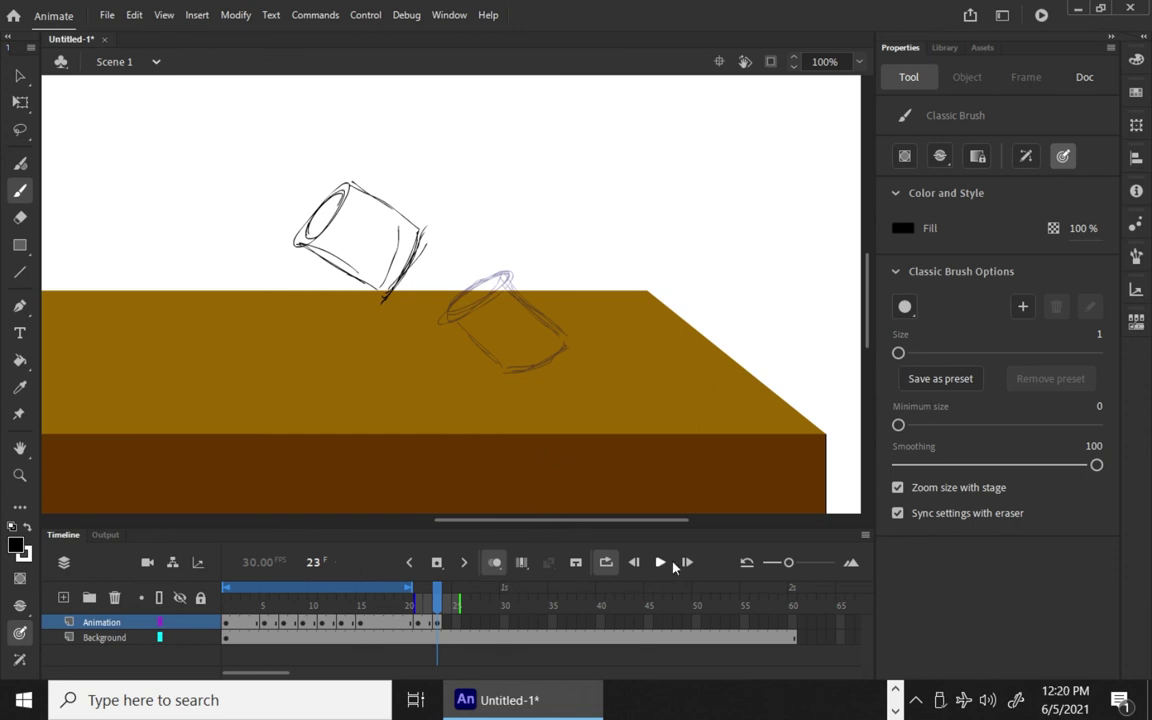
Extend the loop range to frame 25 and preview the looped playback.
left_click_drag(416, 588, 455, 590)
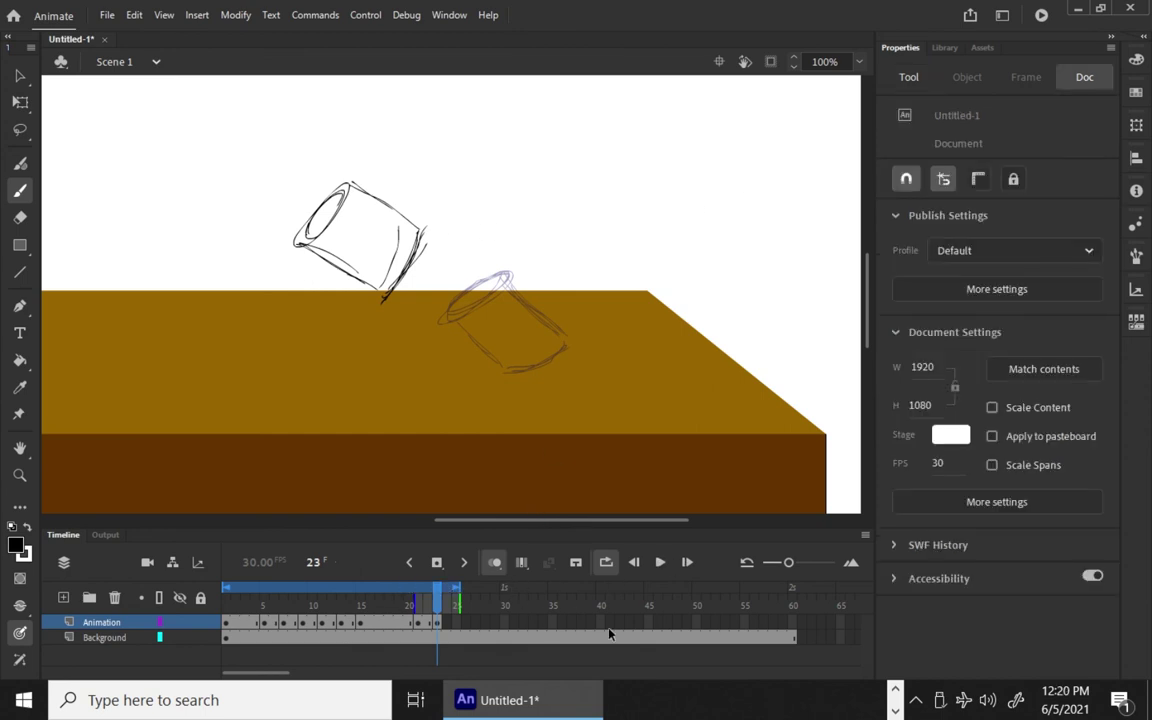
left_click(661, 563)
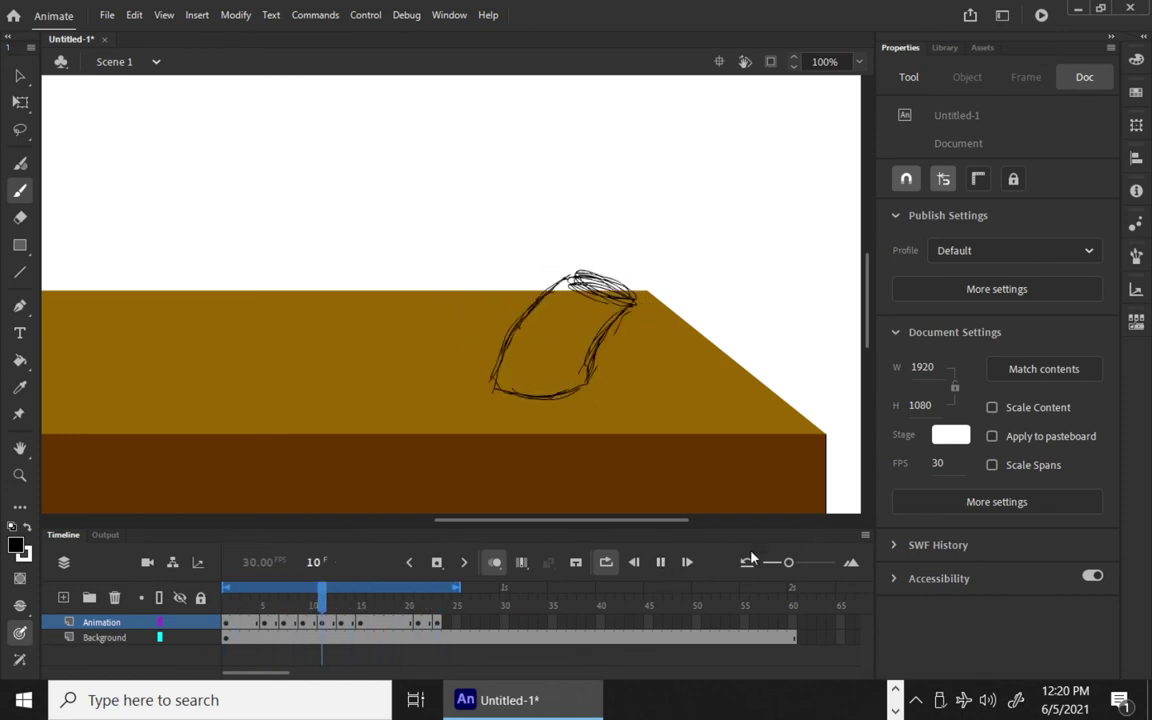
left_click(661, 563)
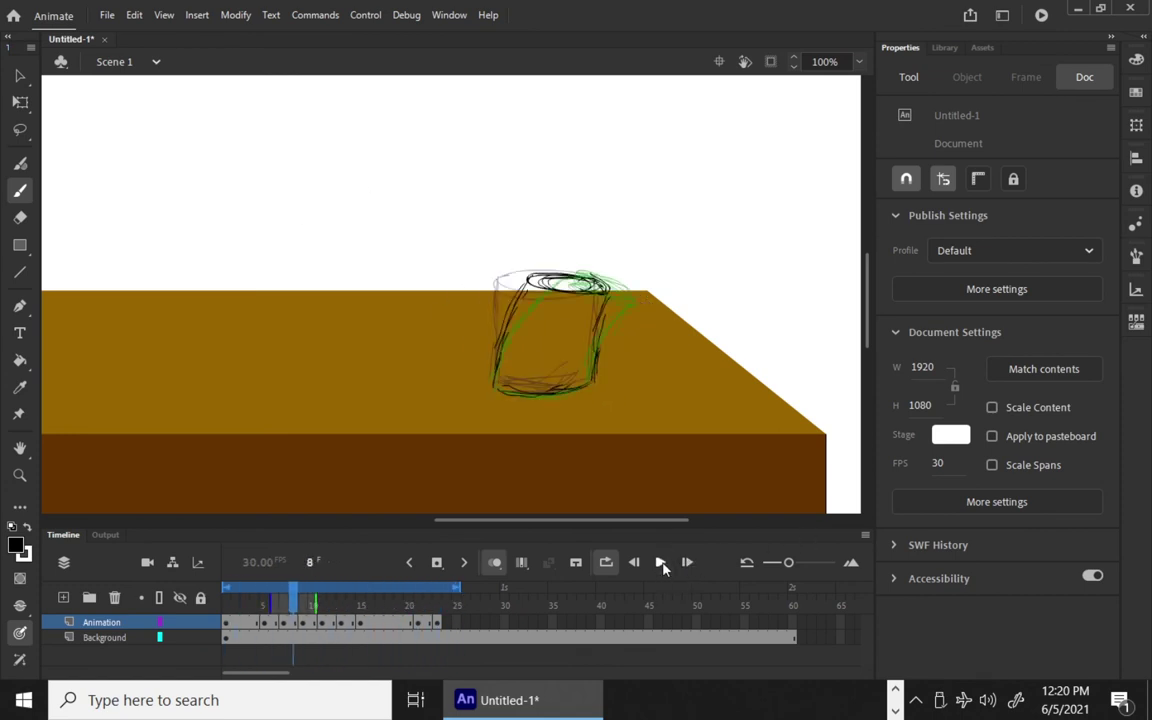
Sketch the cup farther up and to the left on a new blank keyframe at frame 25, and compare it with the previous pose.
left_click(455, 624)
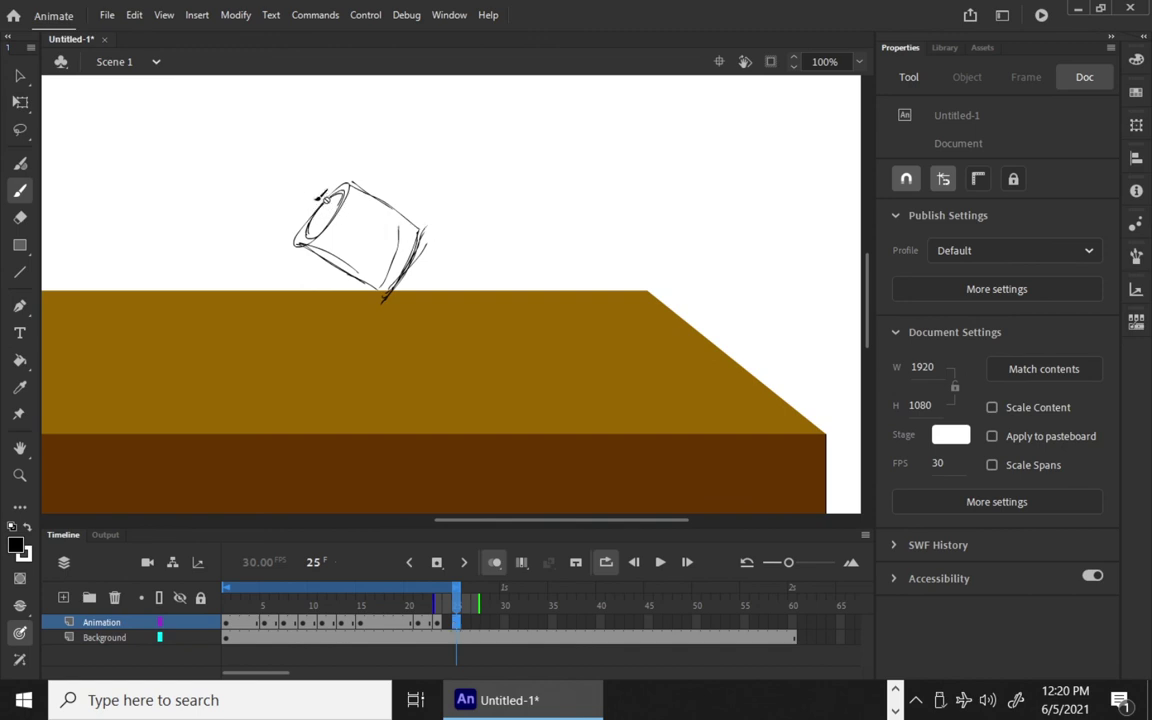
right_click(456, 625)
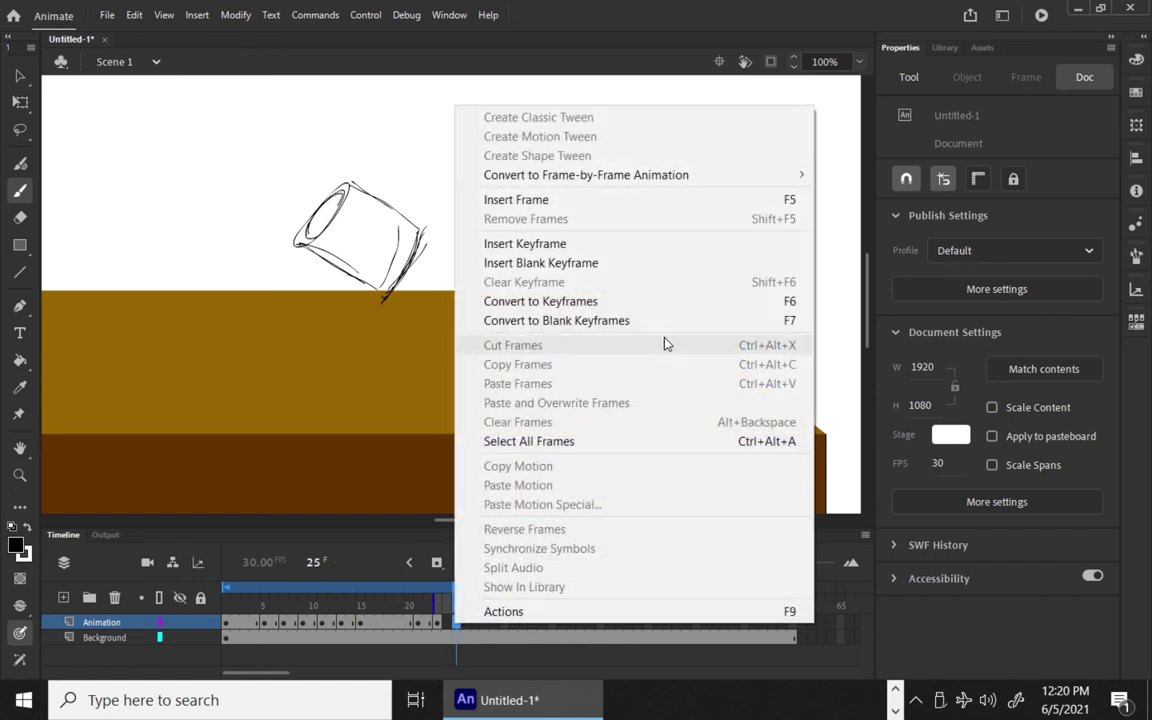
left_click(667, 328)
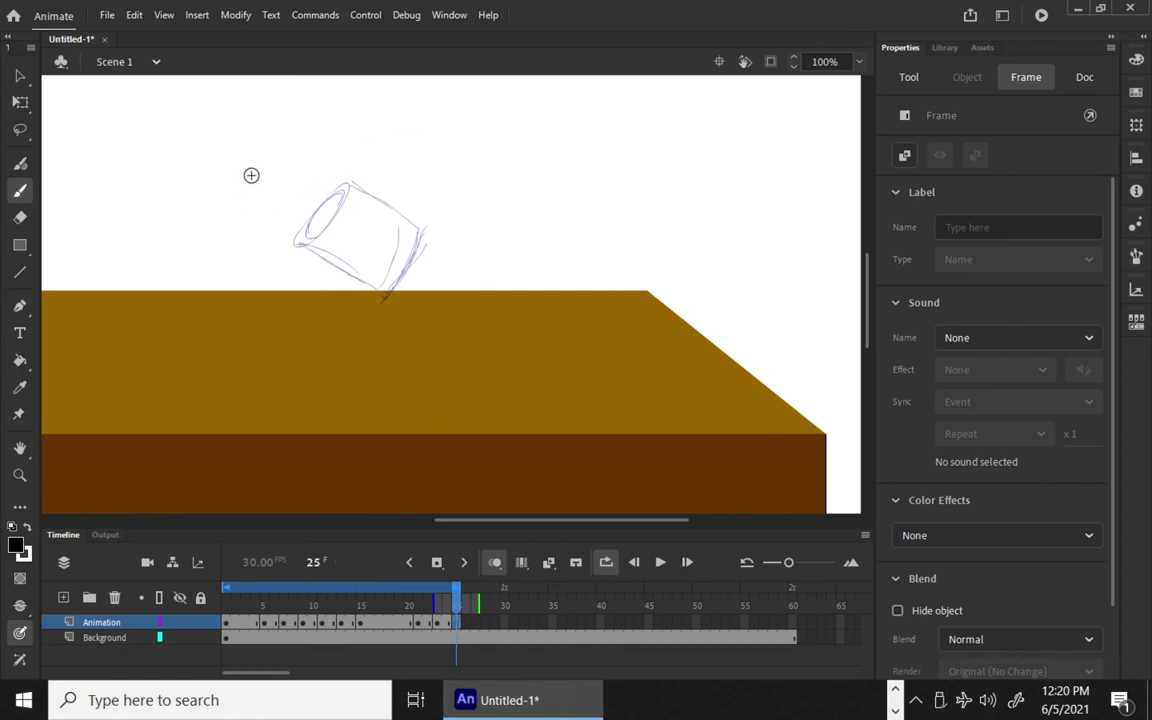
left_click_drag(237, 207, 250, 225)
left_click_drag(260, 163, 302, 202)
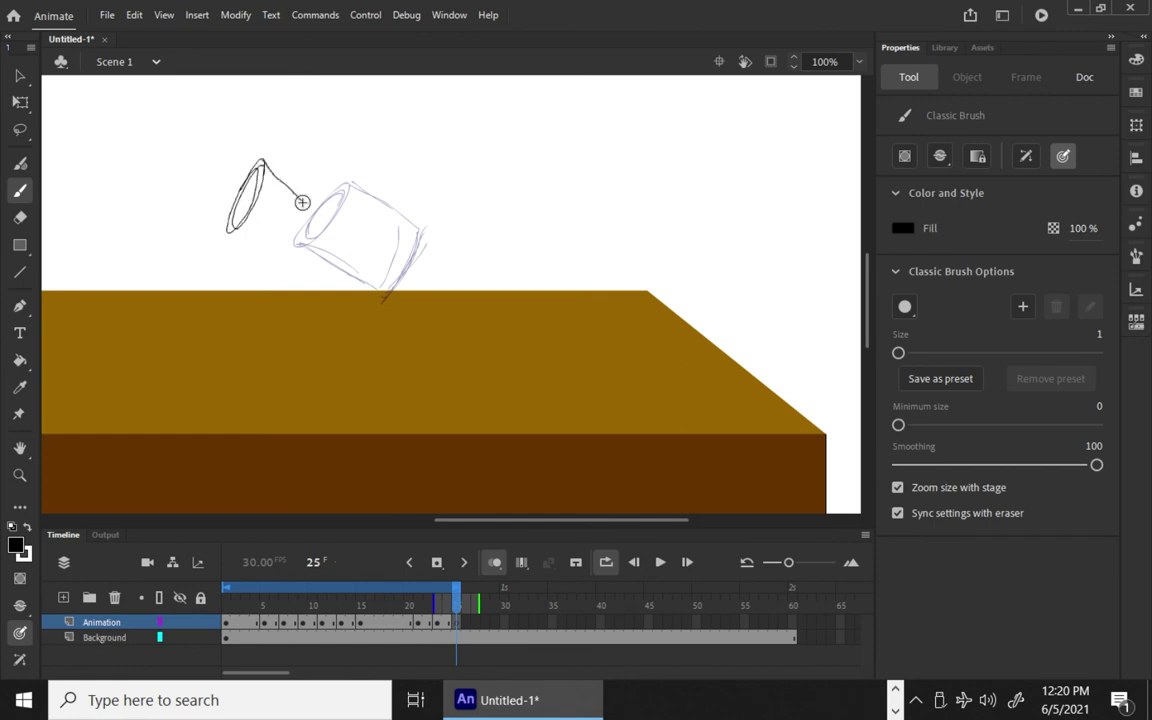
key("ctrl+z")
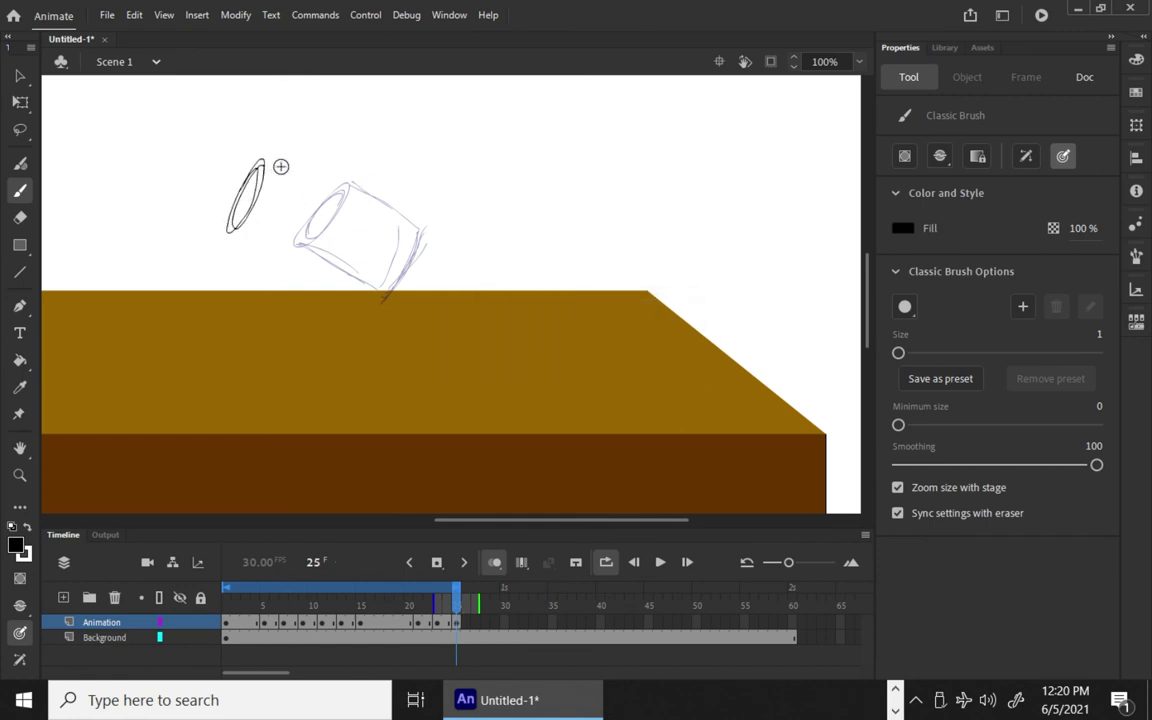
mouse_move(260, 157)
left_mouse_down()
mouse_move(357, 197)
mouse_move(330, 188)
left_mouse_up()
left_click_drag(232, 230, 315, 270)
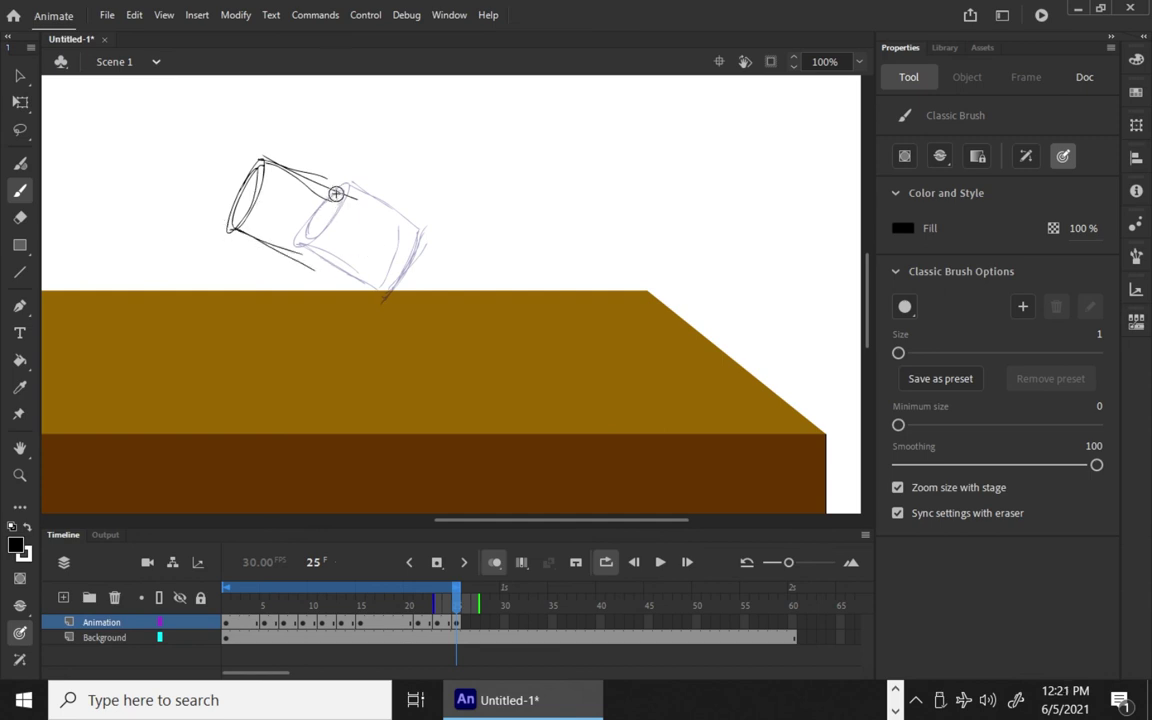
mouse_move(336, 193)
left_mouse_down()
mouse_move(357, 213)
mouse_move(360, 195)
mouse_move(355, 206)
mouse_move(285, 162)
left_mouse_up()
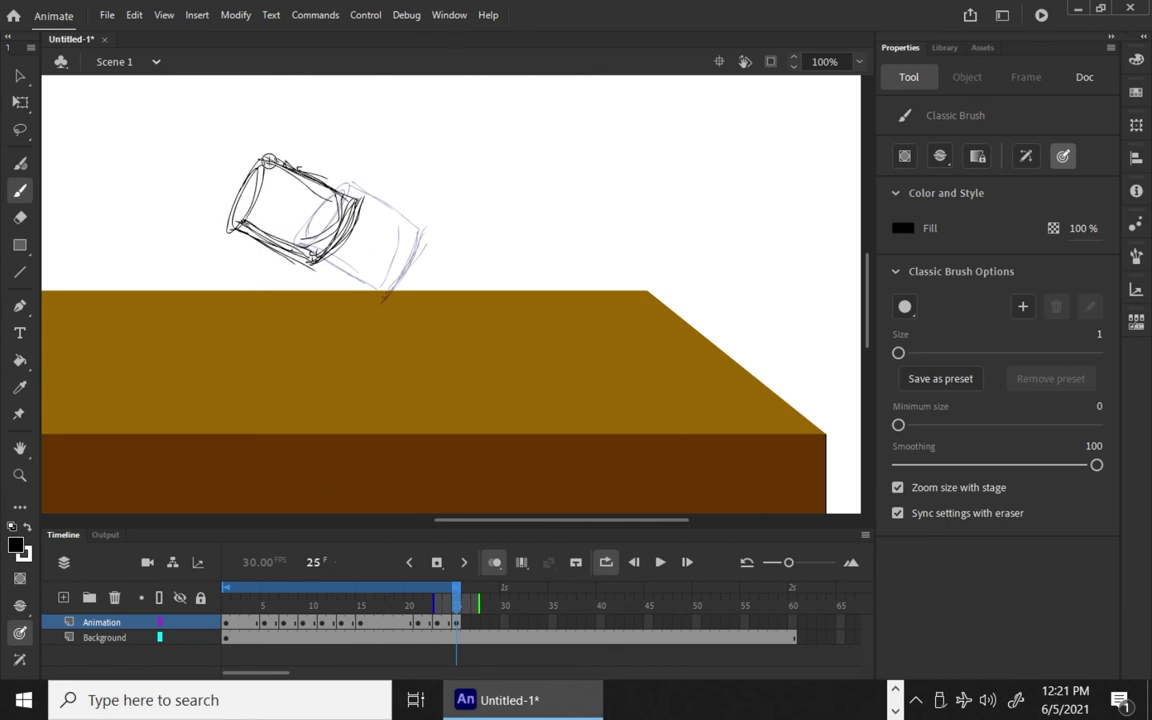
left_click_drag(269, 164, 232, 212)
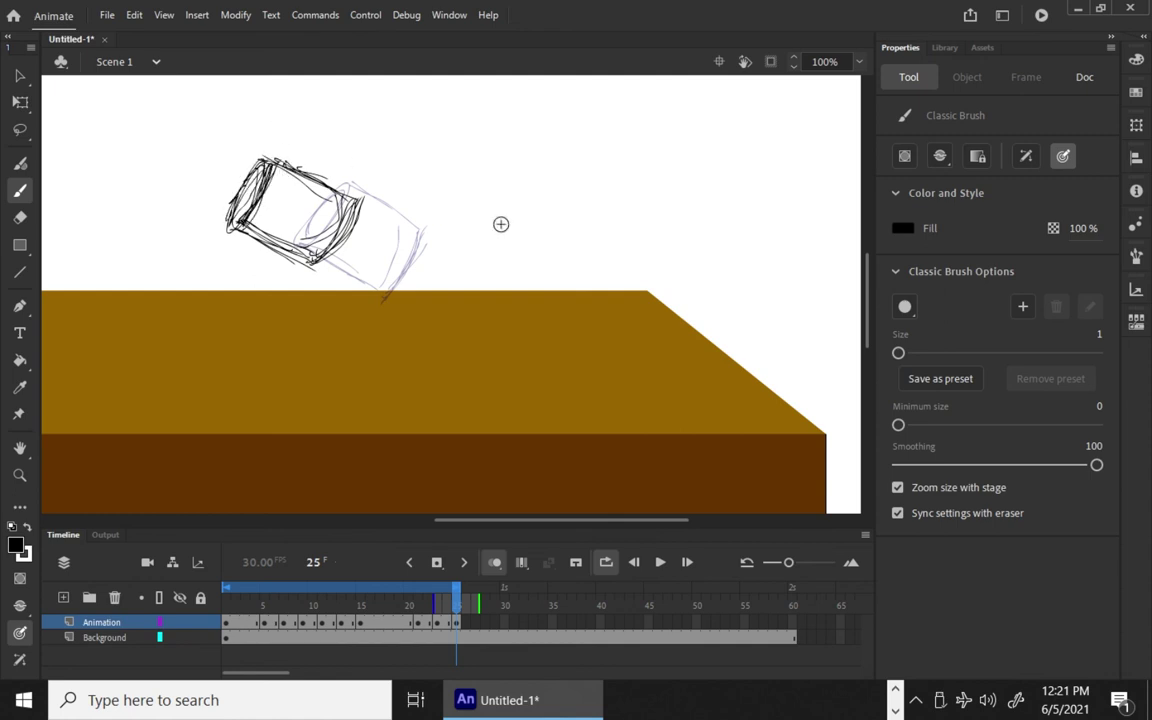
left_click_drag(459, 597, 452, 597)
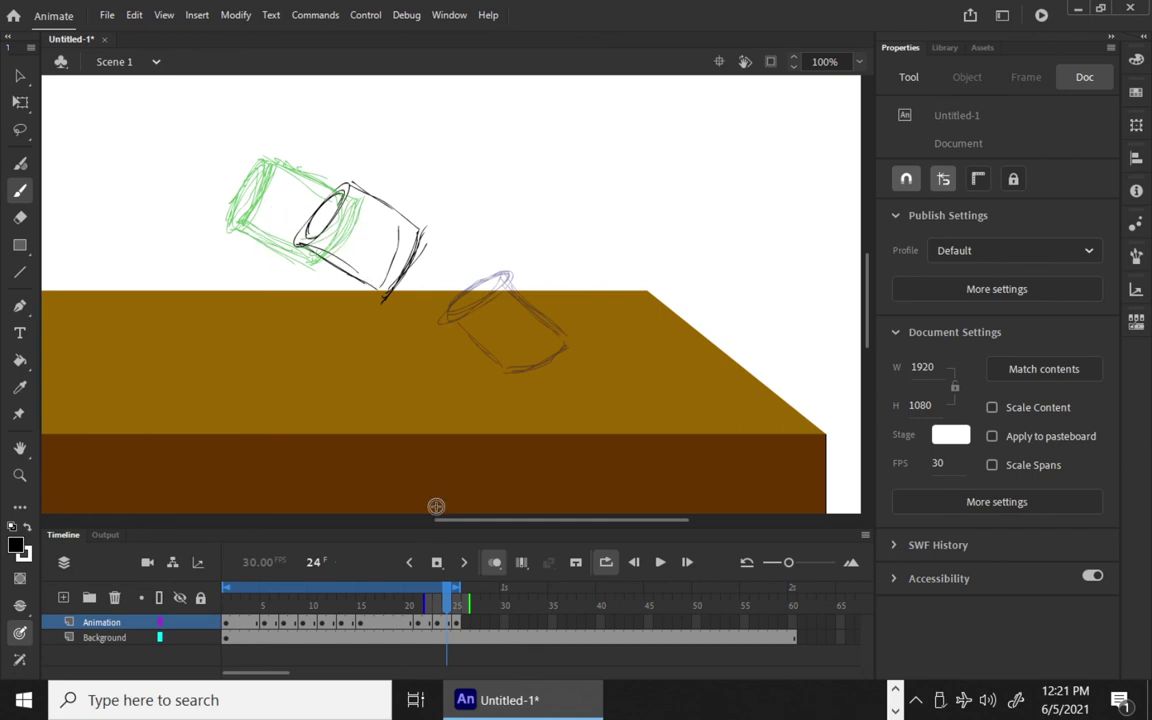
Sketch the cup rotated closer to horizontal and slightly farther left on a new blank keyframe at frame 27 of the Animation layer.
right_click(474, 628)
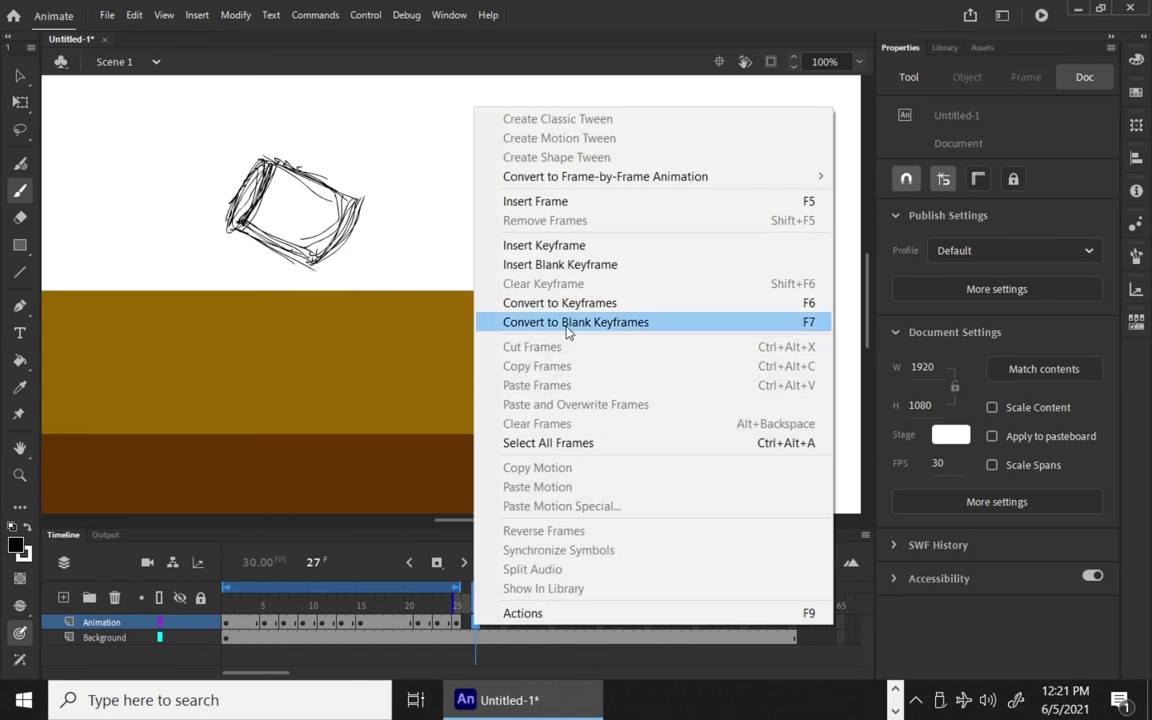
left_click(567, 322)
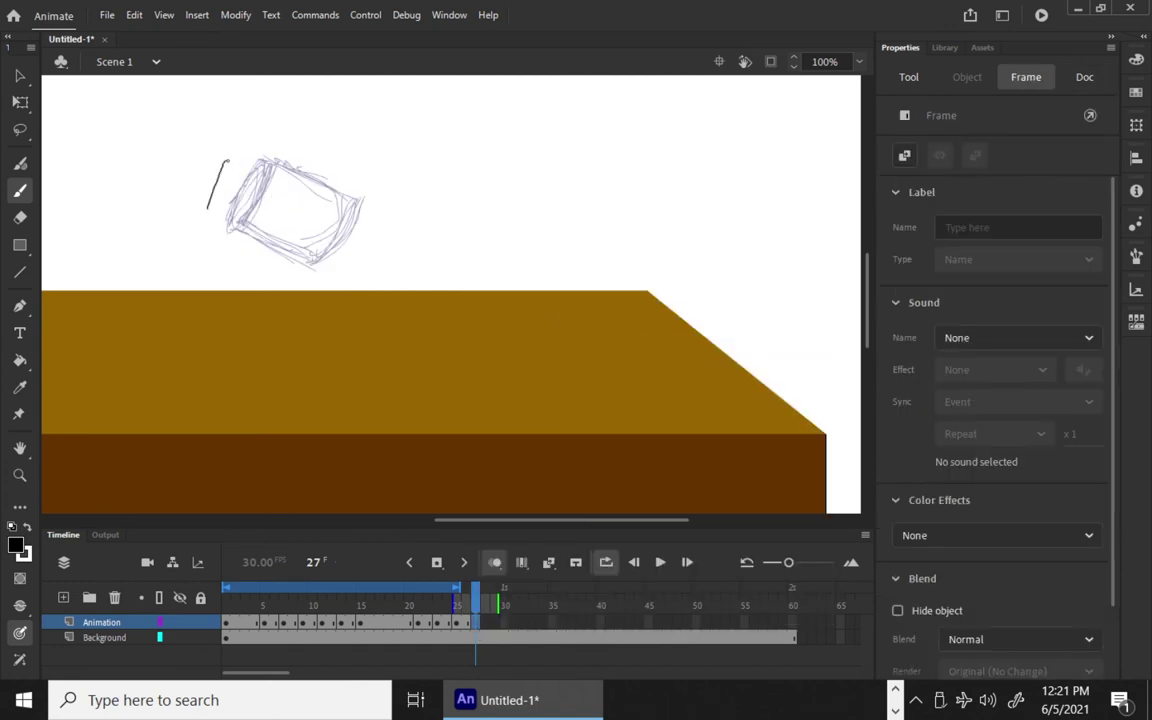
mouse_move(207, 208)
left_mouse_down()
mouse_move(229, 160)
mouse_move(219, 210)
mouse_move(230, 154)
left_mouse_up()
key("ctrl")
key("ctrl+z")
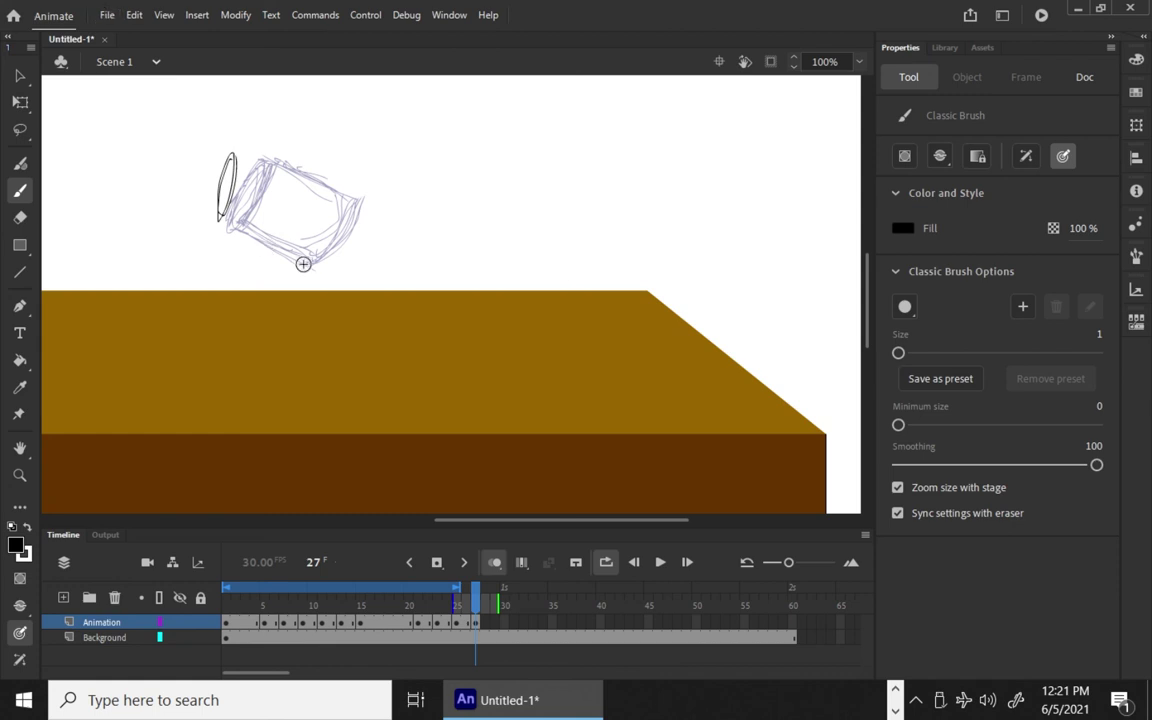
left_click_drag(218, 219, 275, 244)
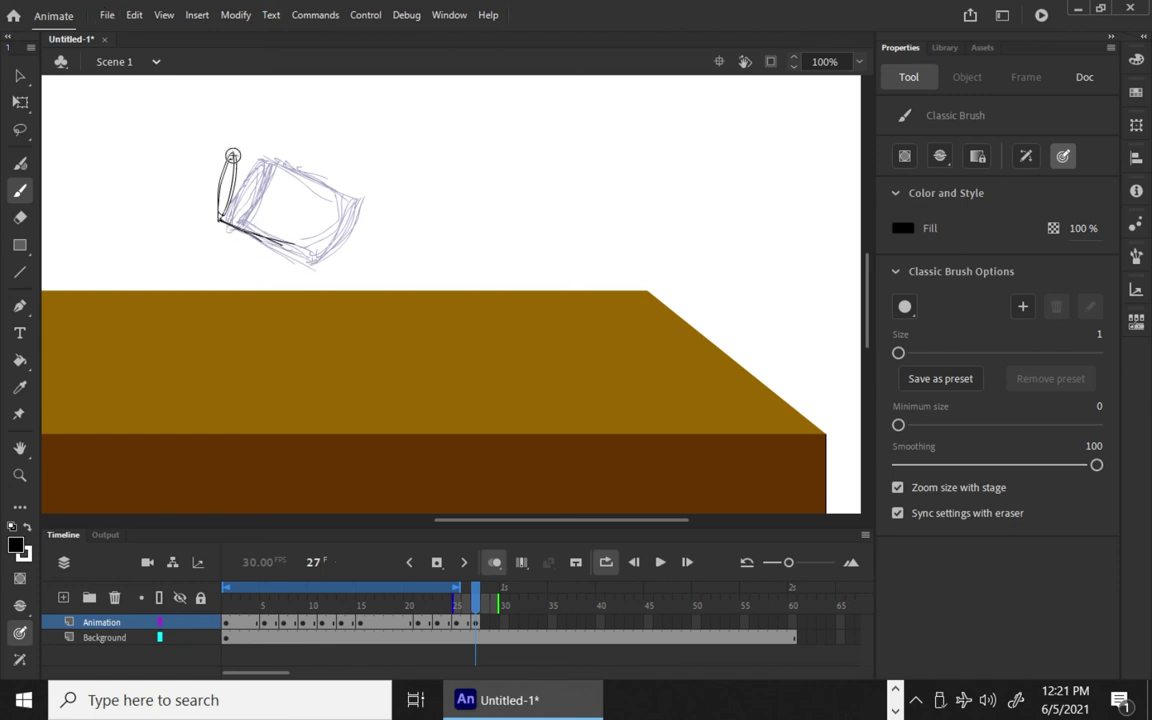
mouse_move(231, 159)
left_mouse_down()
mouse_move(257, 157)
mouse_move(246, 155)
mouse_move(312, 231)
mouse_move(319, 175)
mouse_move(312, 238)
left_mouse_up()
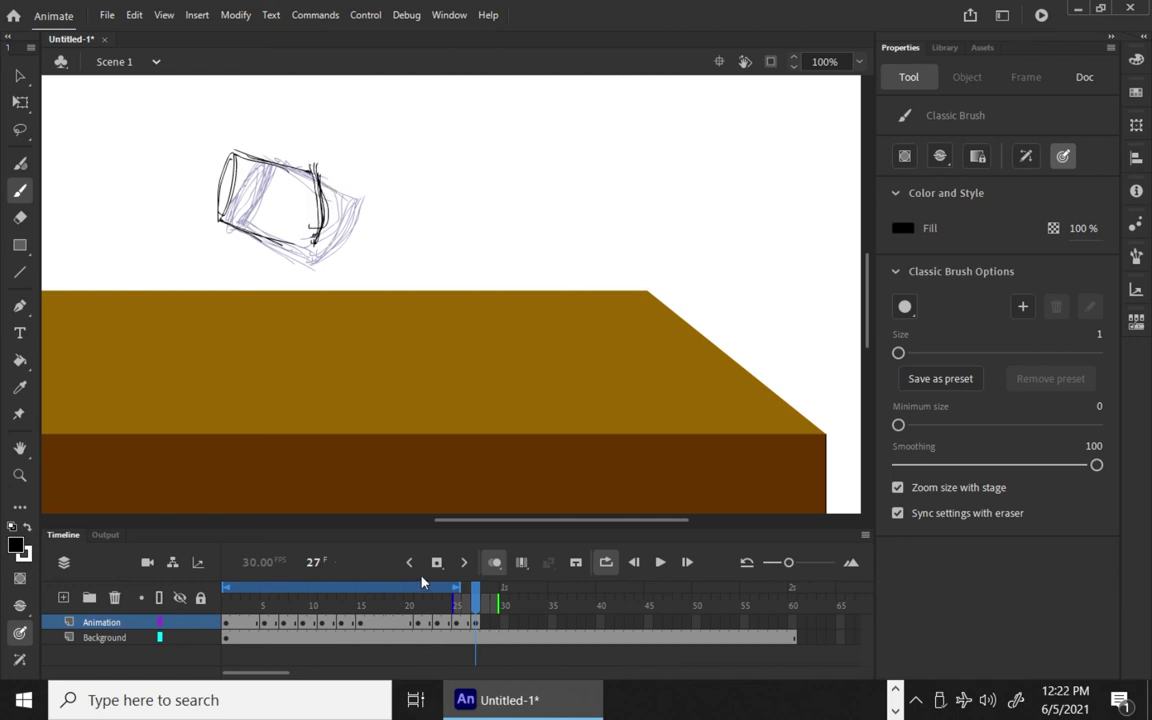
Extend both the frame 27 pose and the loop range to frame 28, and preview the playback.
left_click(488, 623)
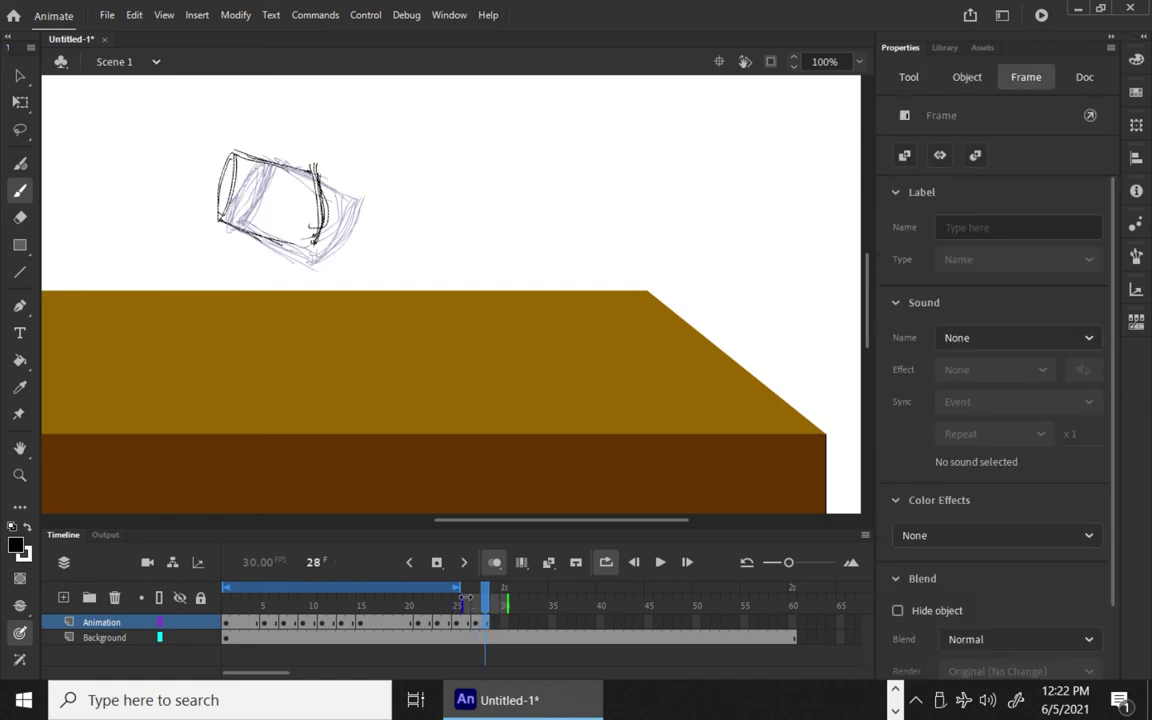
left_click_drag(465, 597, 499, 591)
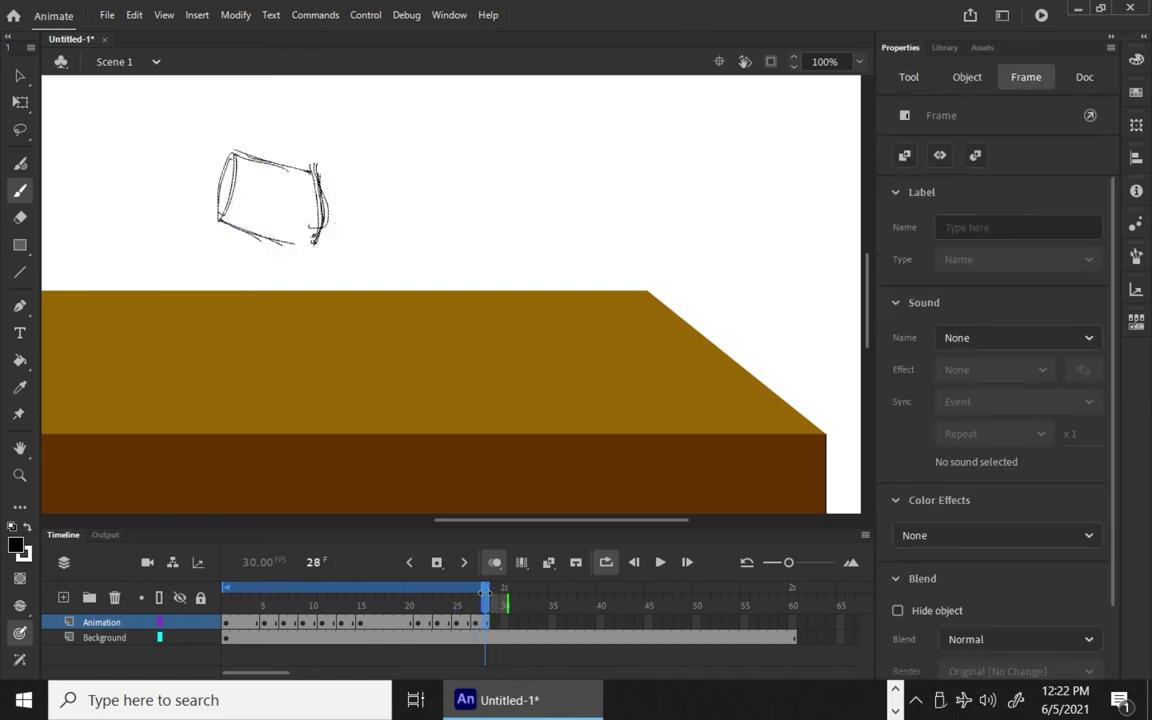
left_click(666, 567)
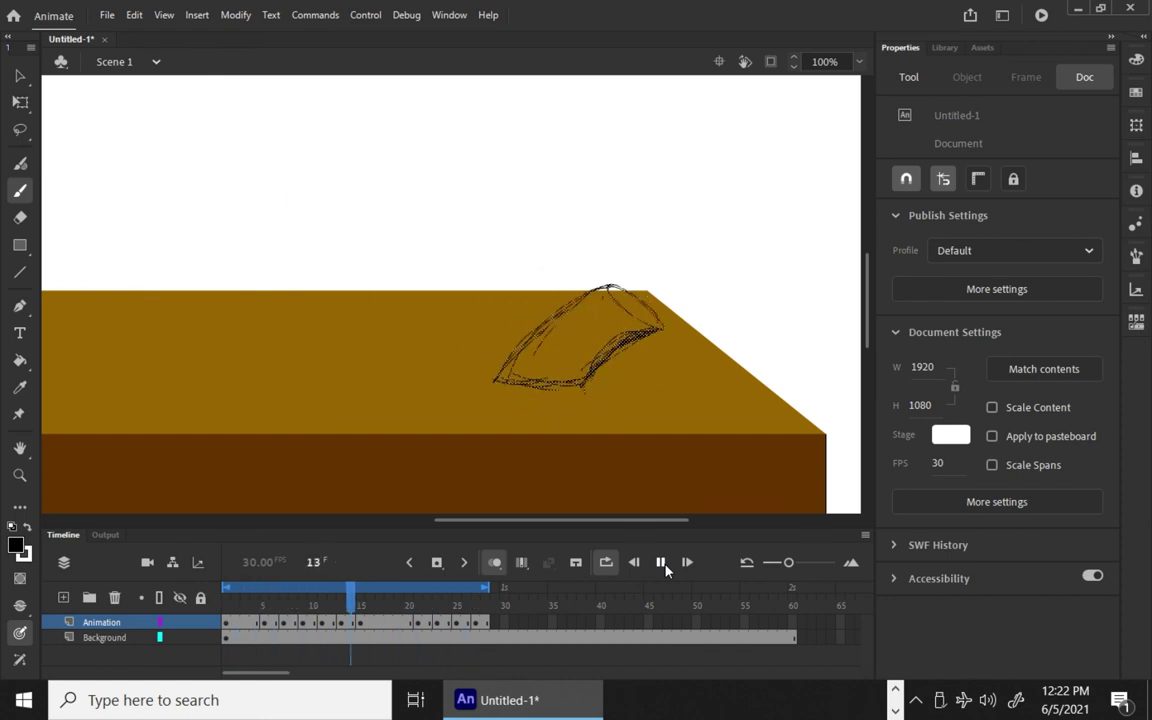
left_click(661, 563)
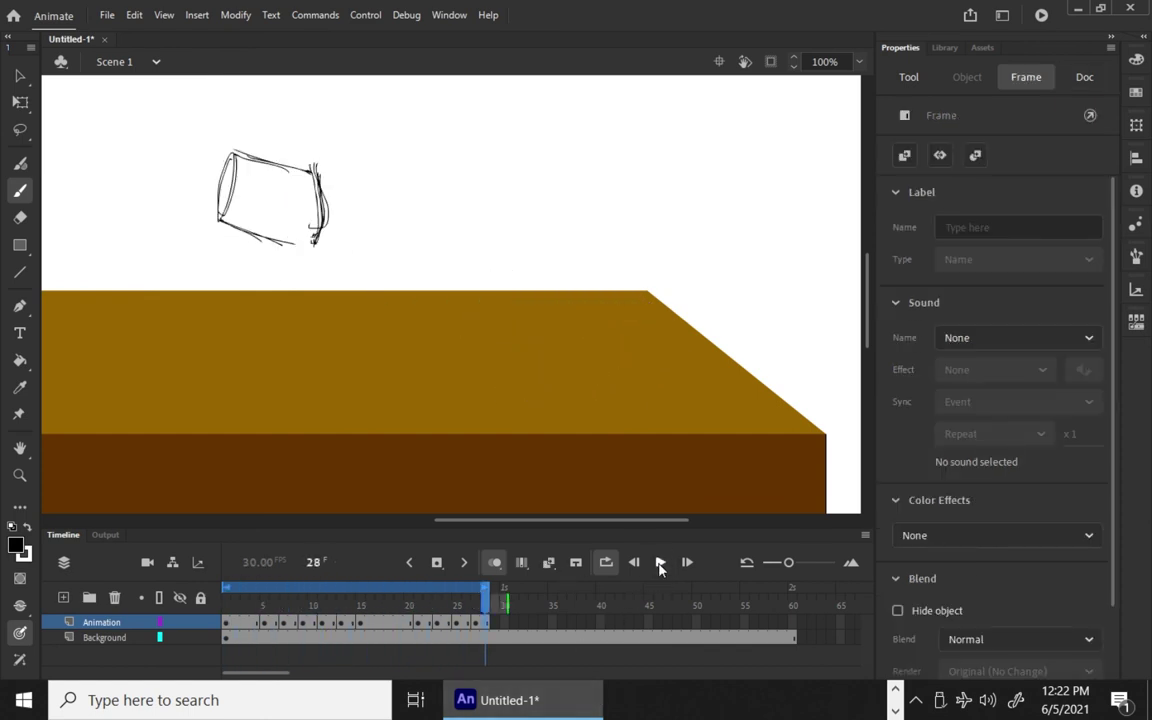
Sketch the cup lying nearly horizontal in mid-air on a new blank keyframe at frame 29, with the onion-skin range reaching back to frame 26.
left_click(502, 622)
right_click(502, 622)
left_click(494, 622)
right_click(494, 622)
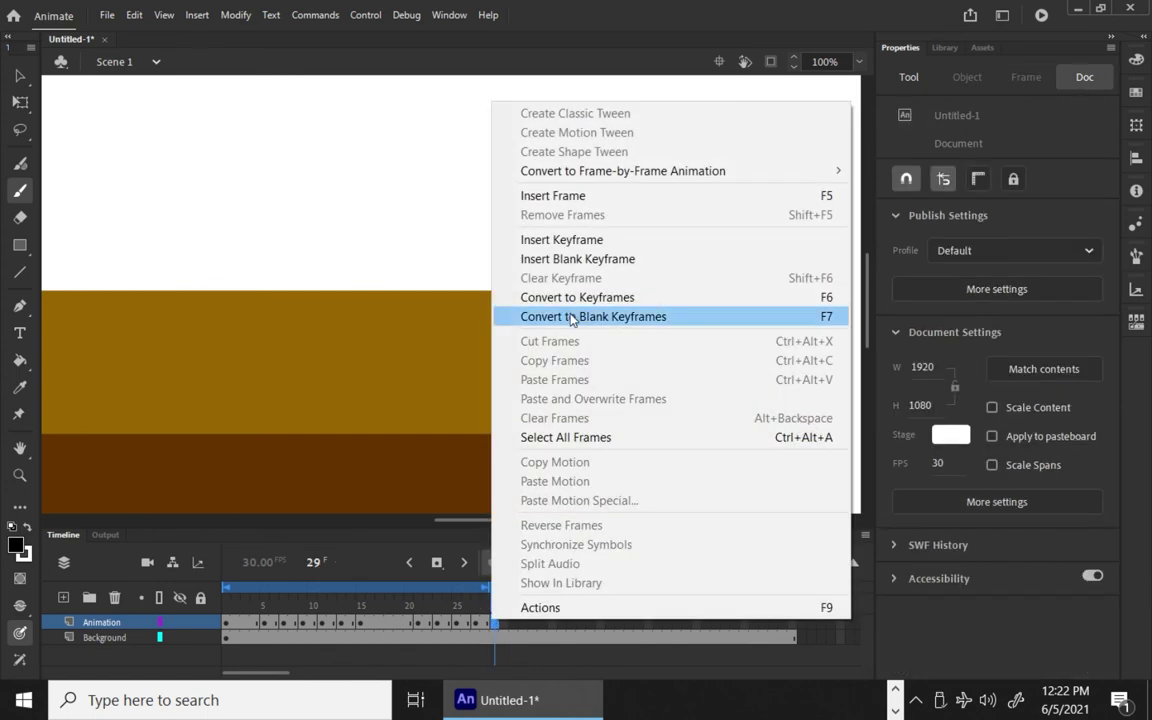
left_click(572, 316)
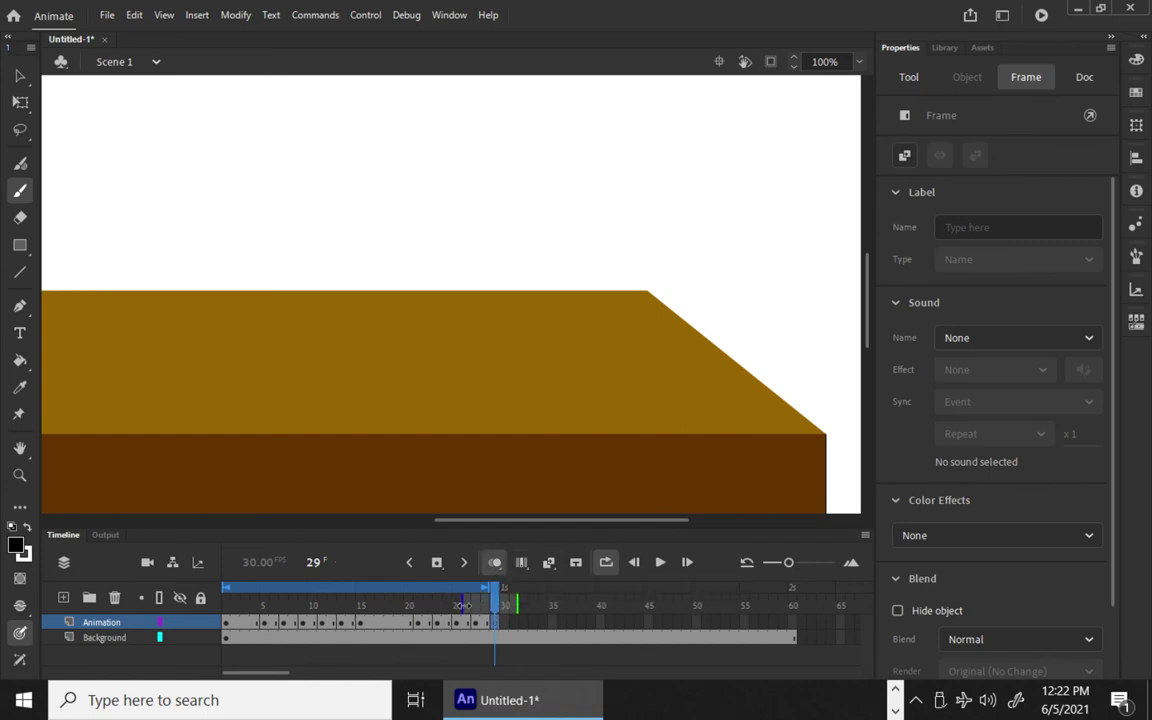
left_click(465, 605)
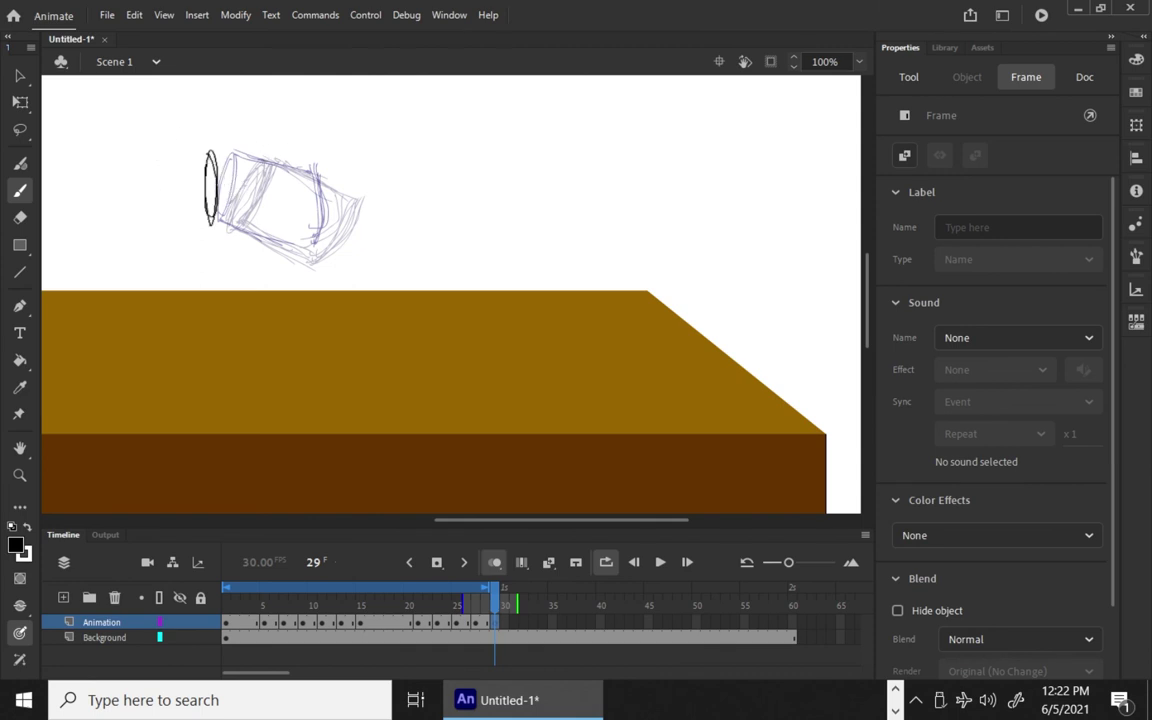
left_click(215, 113)
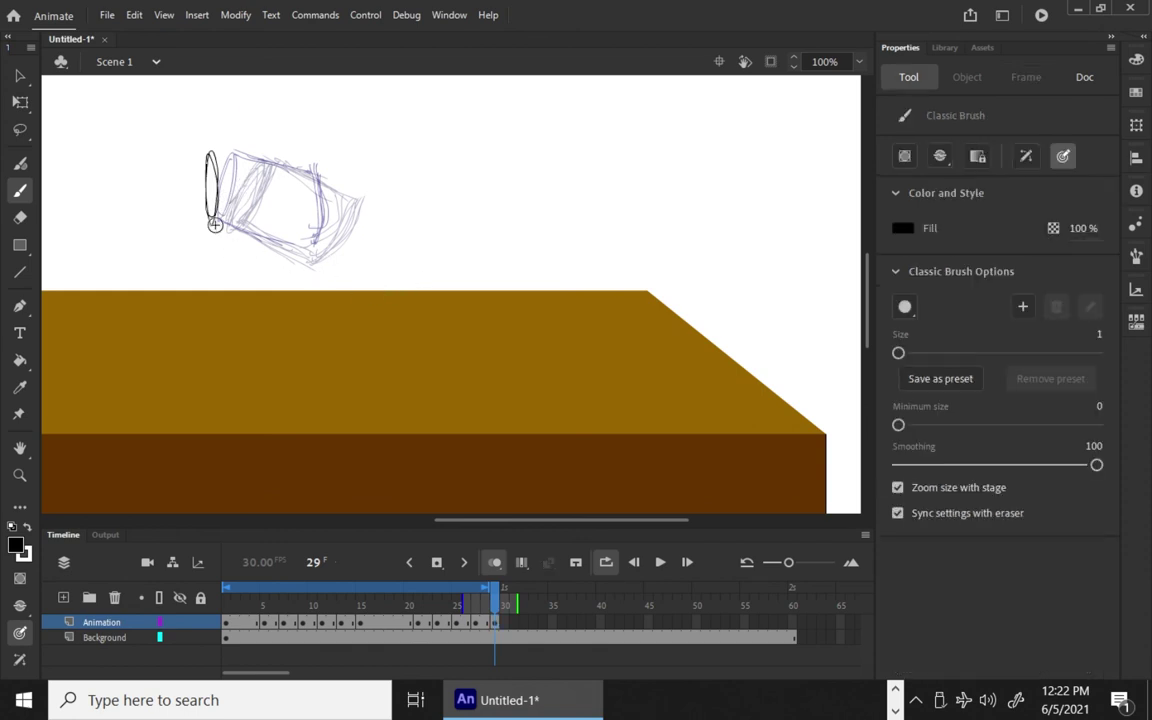
left_click_drag(212, 226, 284, 235)
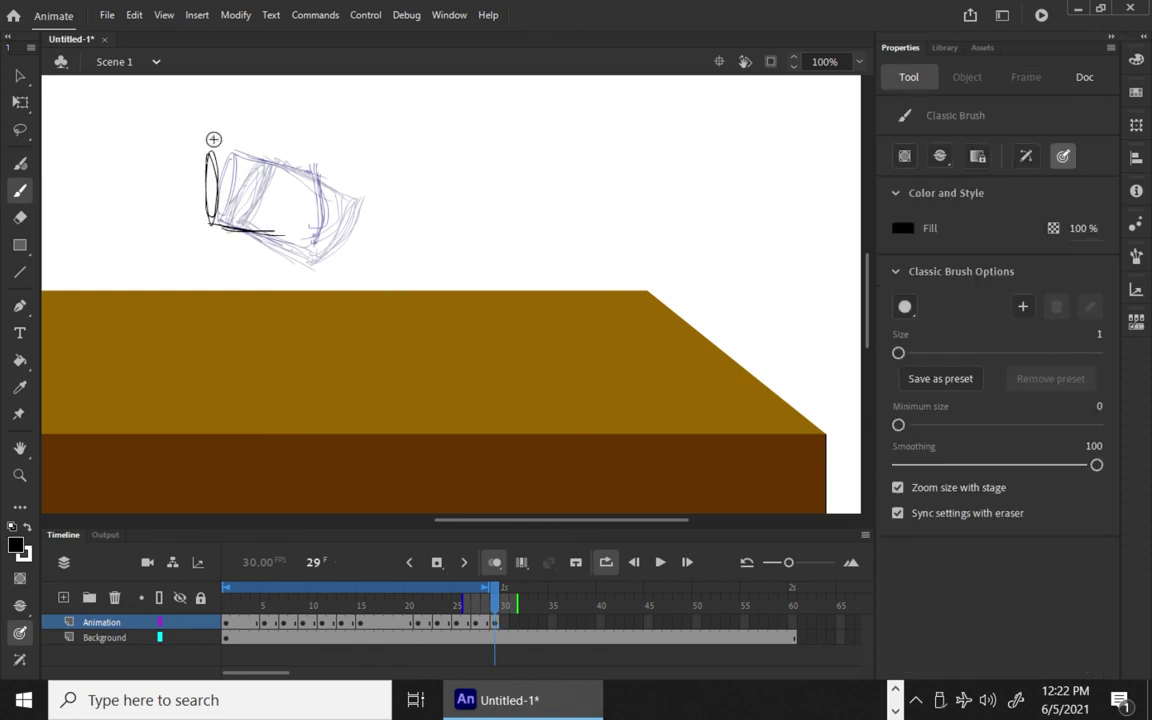
left_click_drag(209, 150, 295, 162)
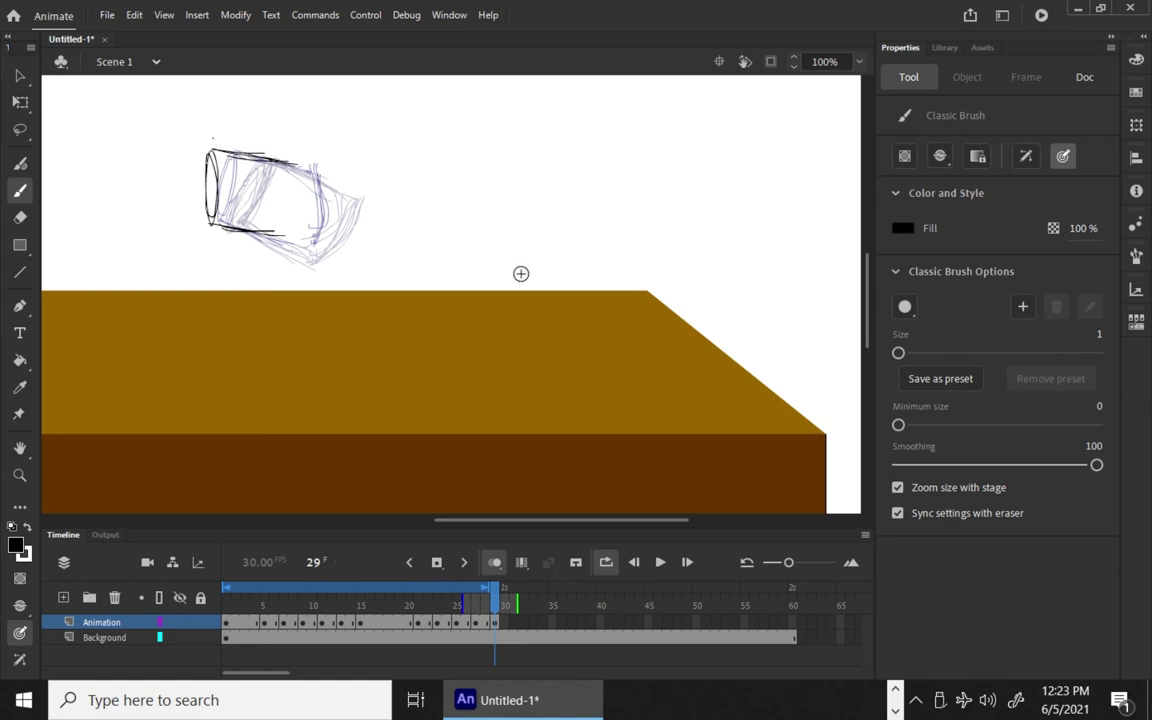
mouse_move(286, 242)
left_mouse_down()
mouse_move(300, 178)
mouse_move(299, 231)
left_mouse_up()
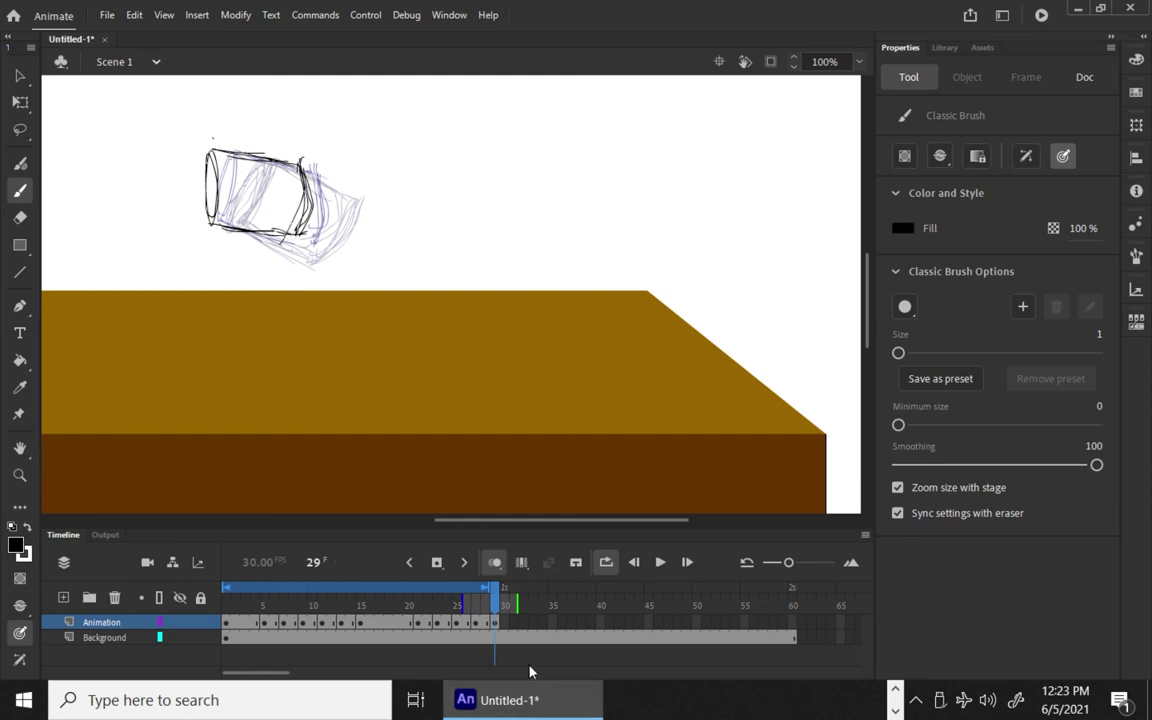
Extend the frame 29 pose to frame 30 of the Animation layer and preview the playback.
left_click(504, 622)
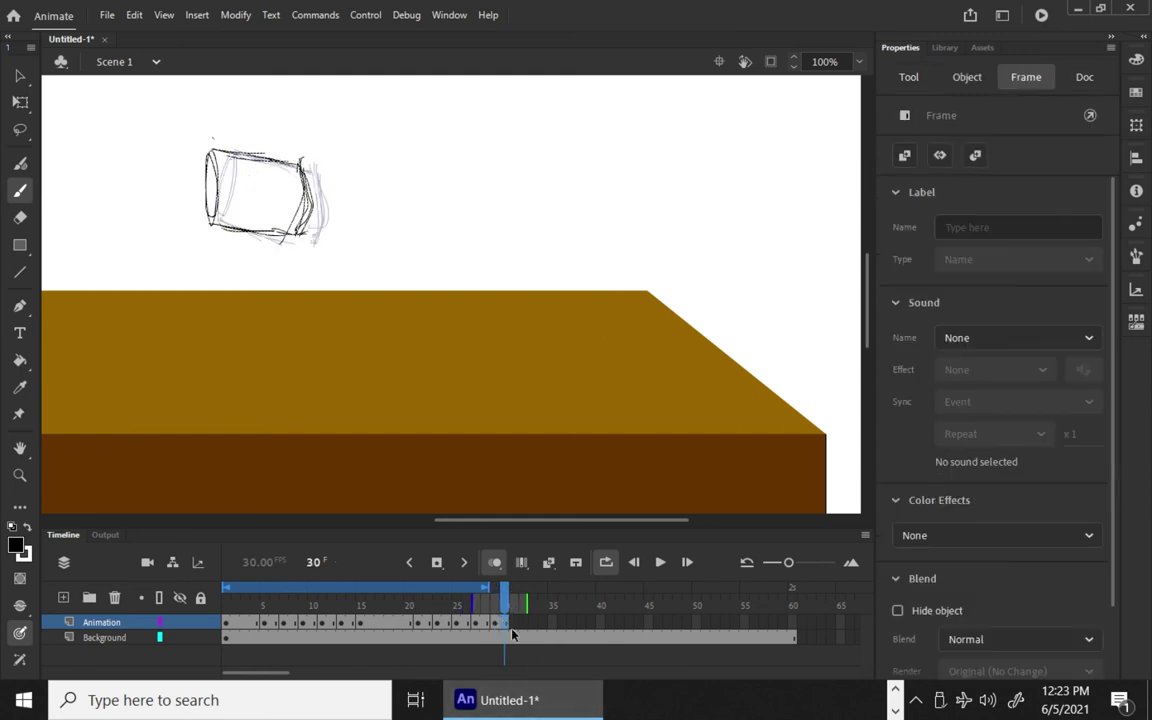
left_click(661, 562)
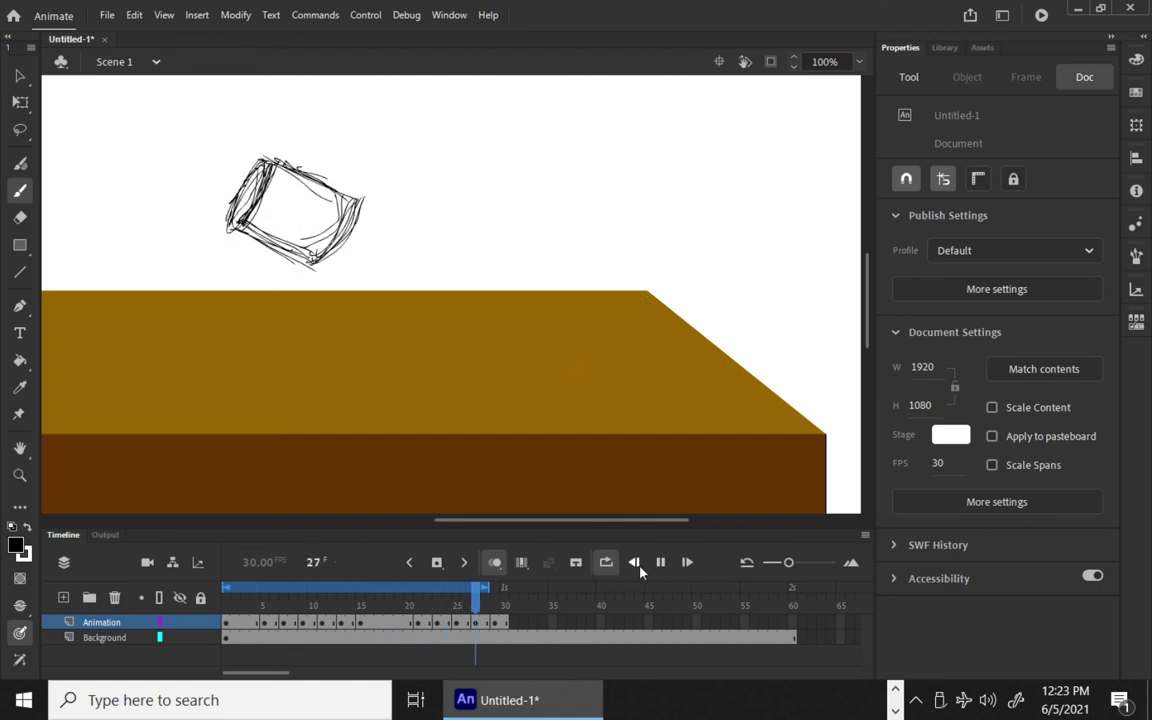
left_click(640, 568)
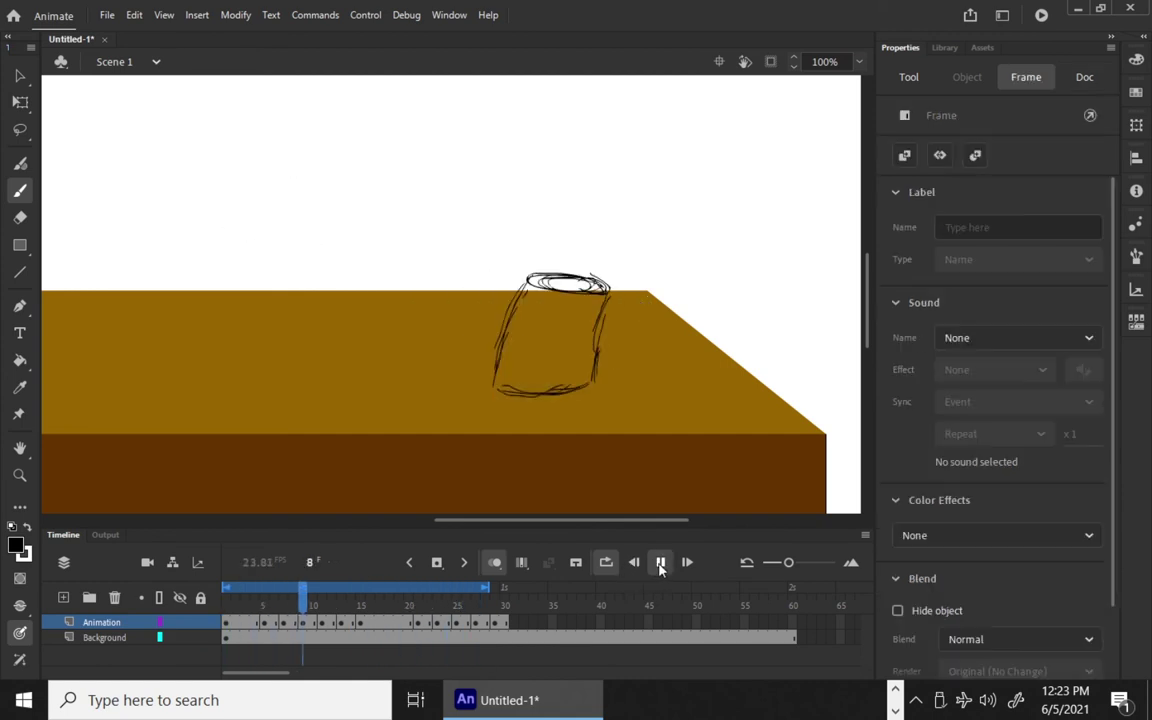
Sketch the cup tipped past horizontal and farther left, with its mouth angled downward, on a new blank keyframe at frame 31.
left_click(502, 625)
left_click(514, 625)
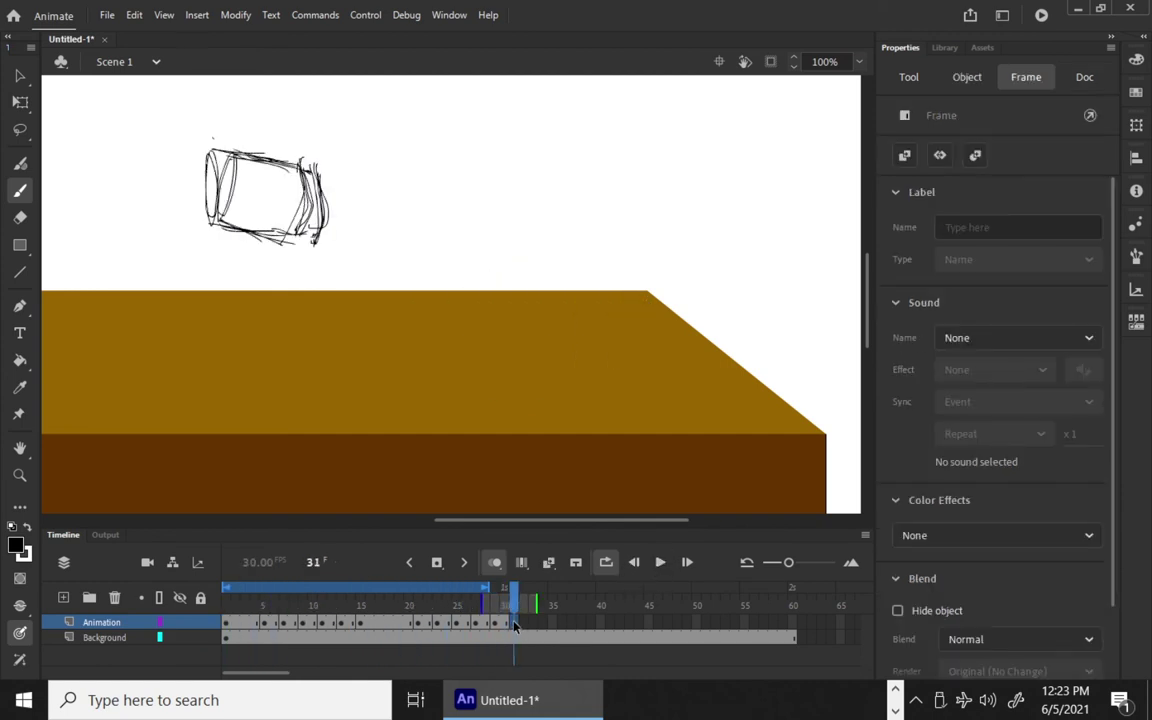
right_click(514, 623)
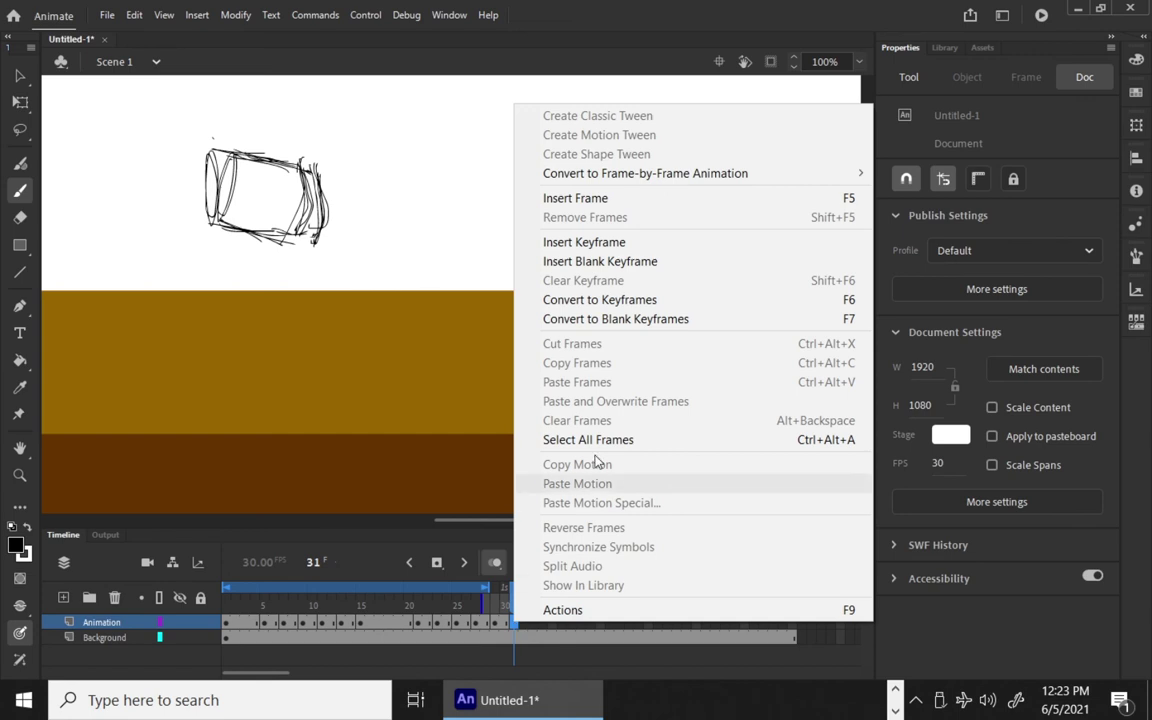
left_click(640, 320)
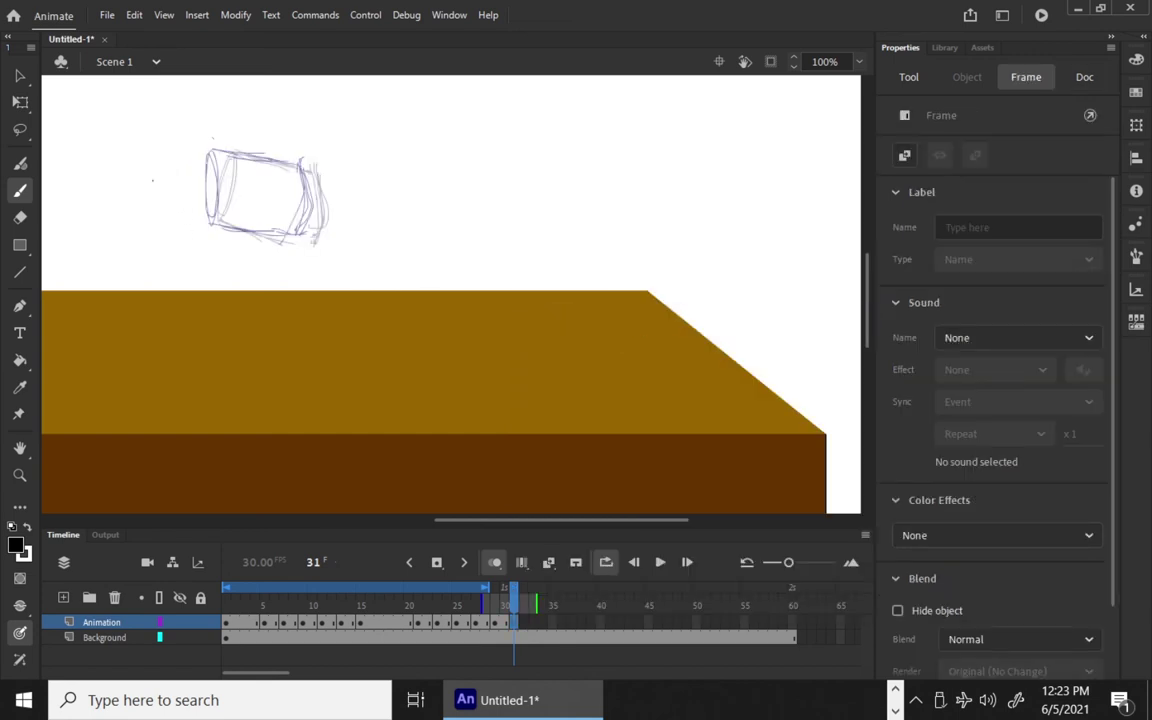
left_click_drag(155, 178, 150, 172)
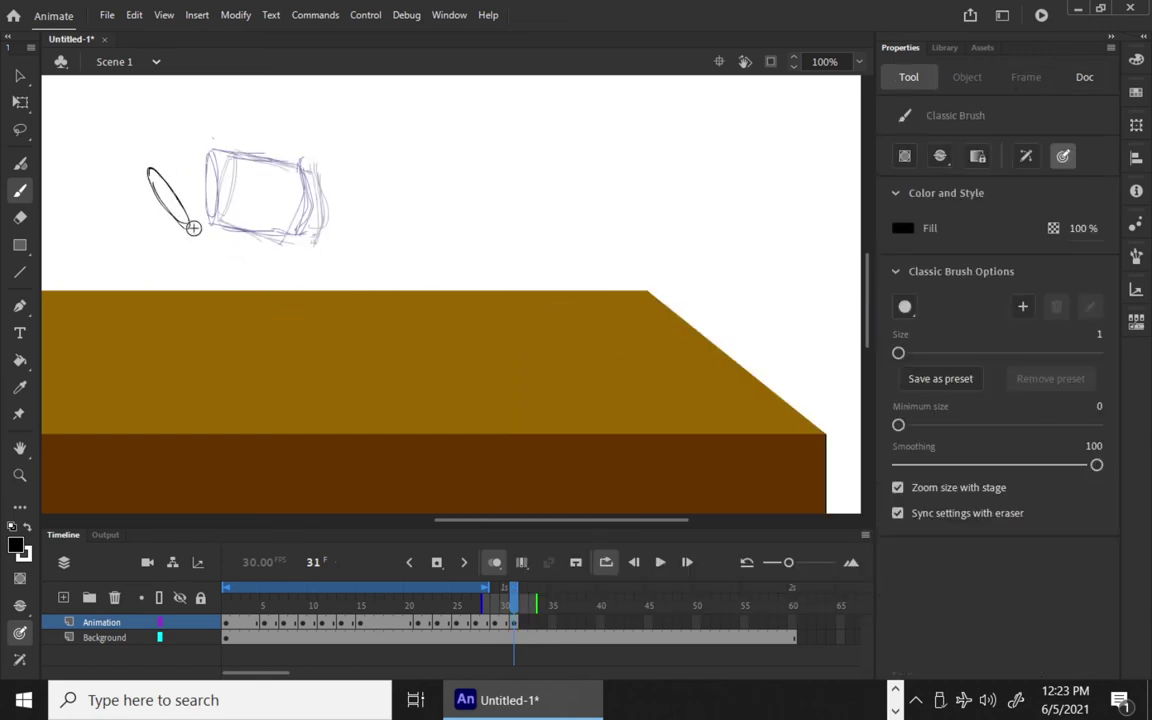
left_click_drag(185, 228, 260, 184)
left_click_drag(148, 170, 215, 136)
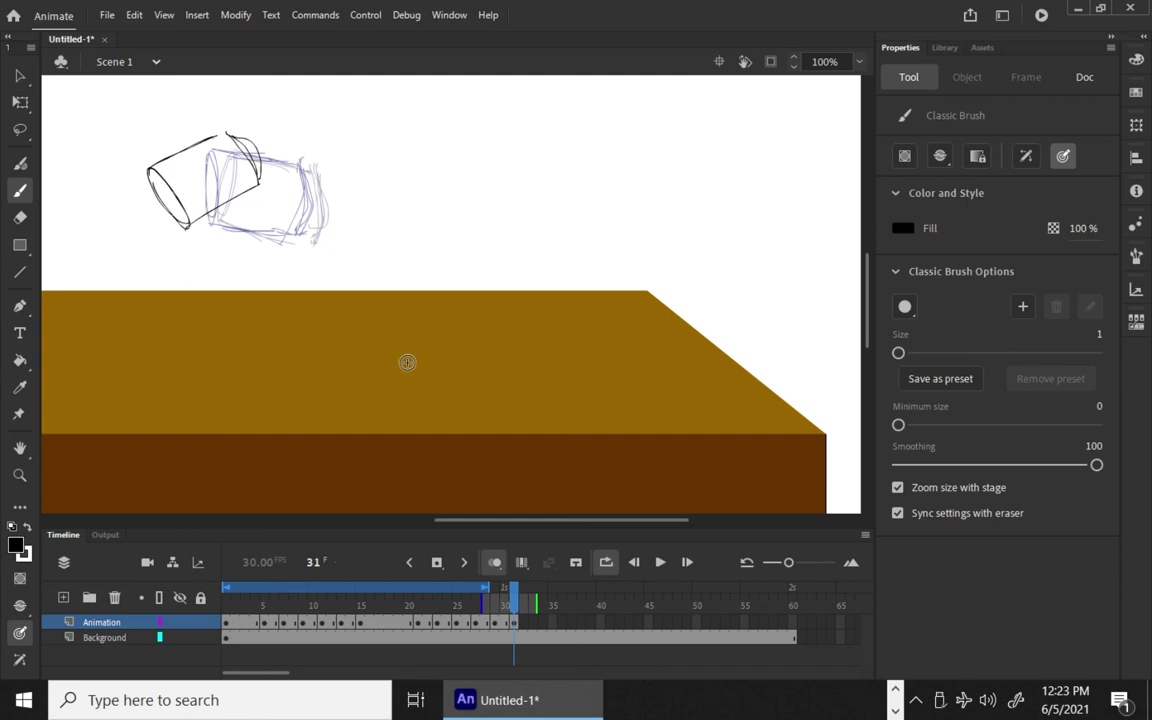
Sketch the cup falling lower and farther left, tilted more steeply mouth-down, on a new blank keyframe at frame 33.
right_click(532, 623)
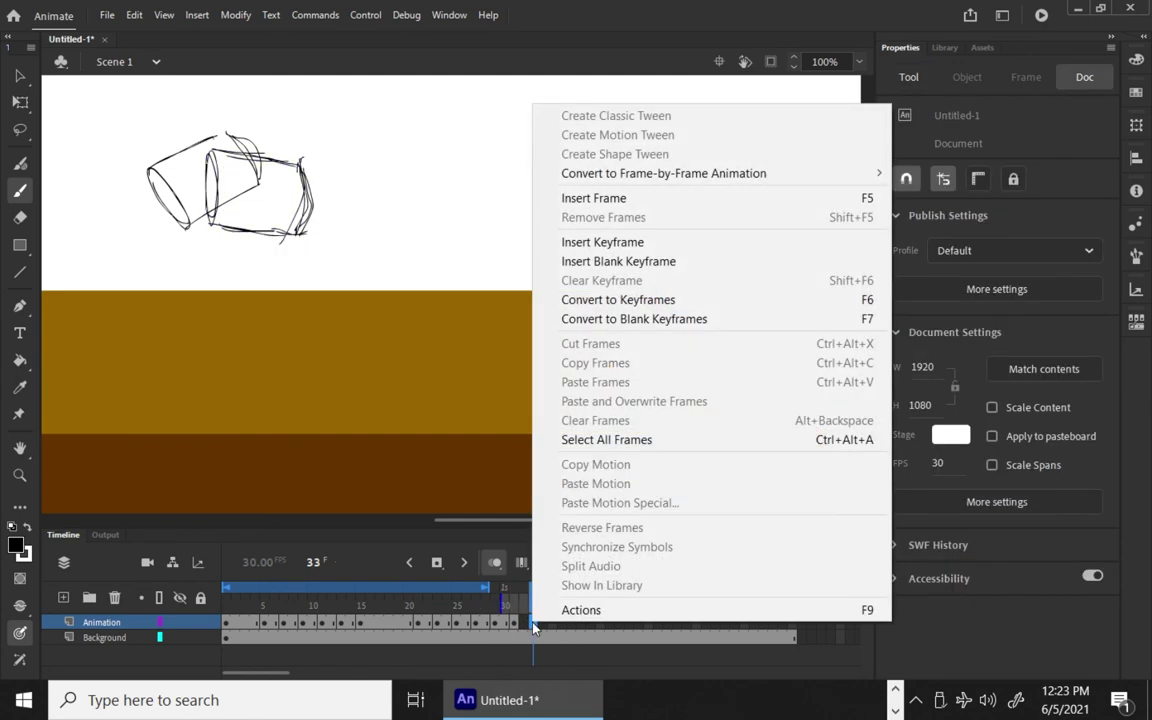
left_click(635, 319)
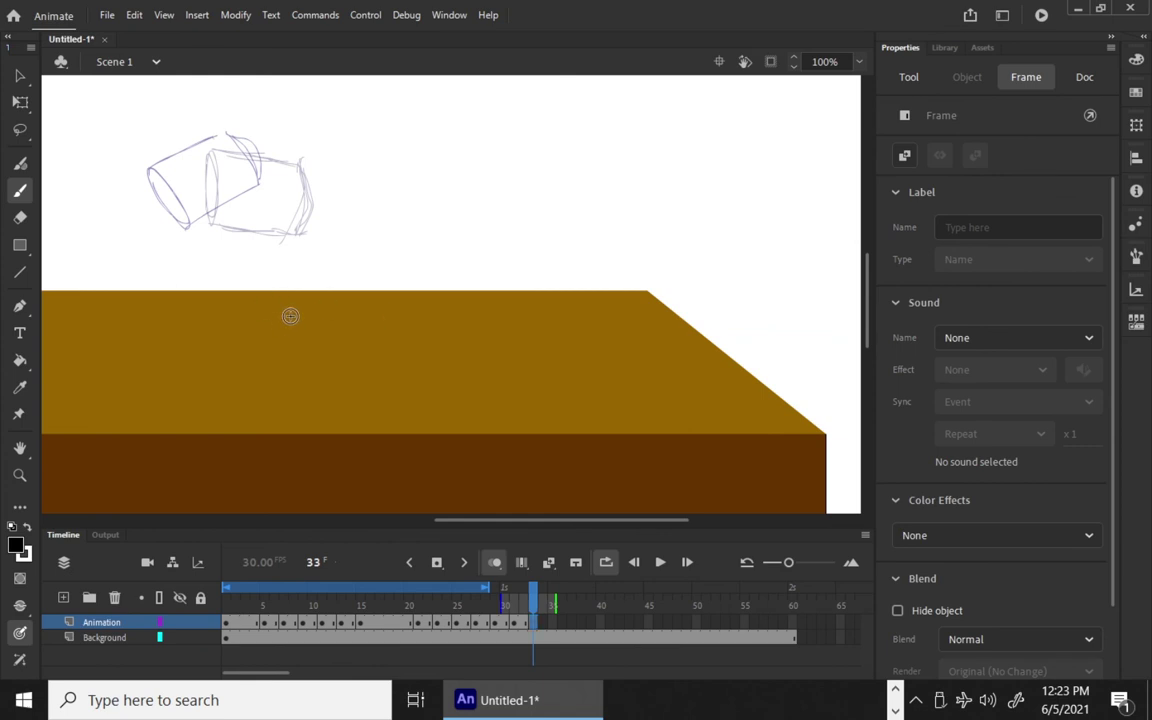
left_click_drag(290, 316, 426, 312)
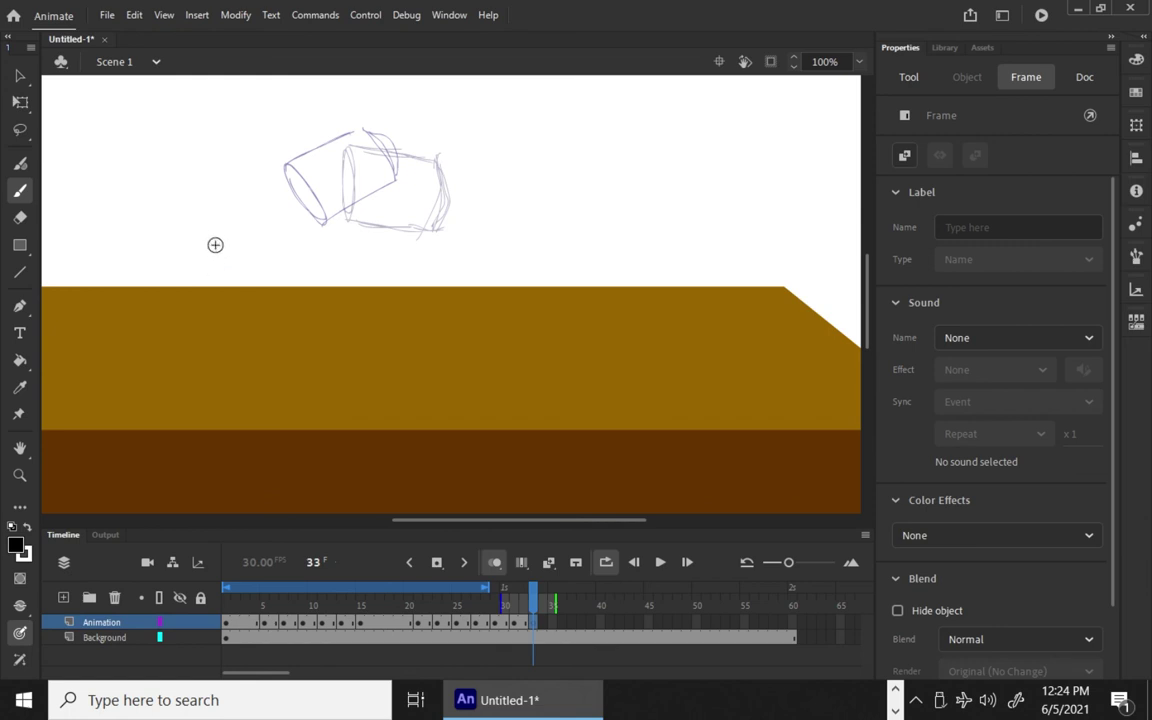
mouse_move(202, 230)
left_mouse_down()
mouse_move(240, 270)
mouse_move(226, 248)
mouse_move(270, 240)
mouse_move(253, 259)
mouse_move(232, 172)
mouse_move(258, 164)
mouse_move(290, 212)
left_mouse_up()
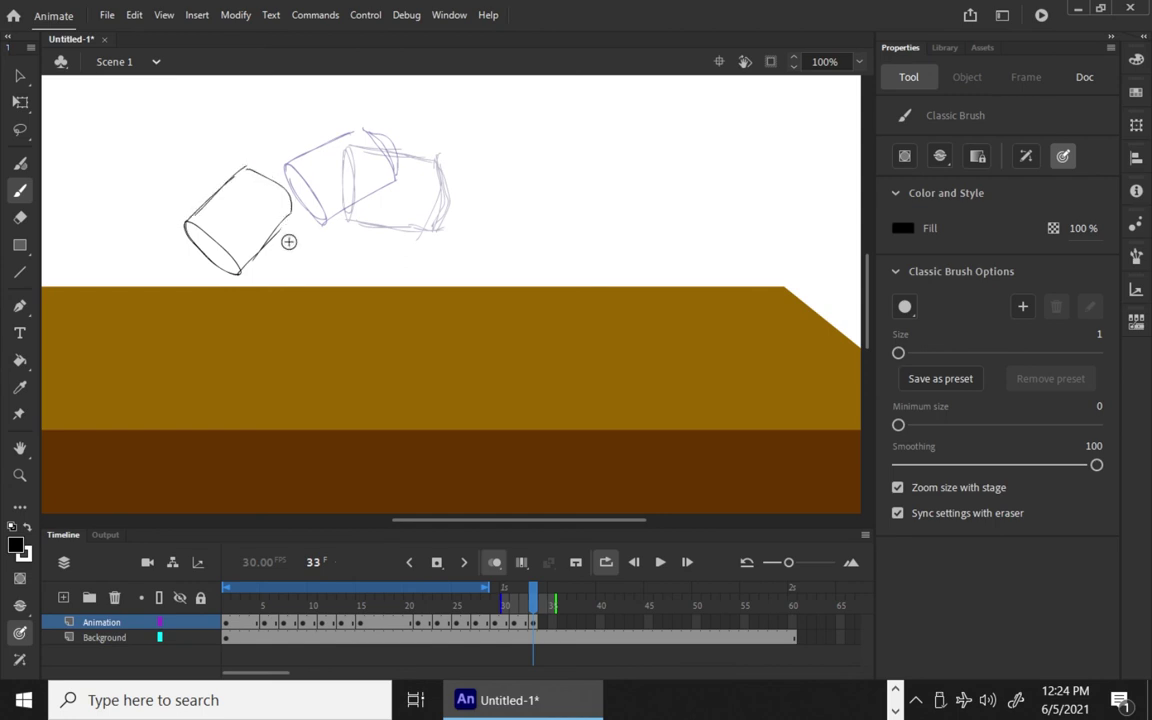
Sketch the cup touching down mouth-first on the tabletop, leaning slightly to the right, on a new blank keyframe at frame 35.
right_click(553, 622)
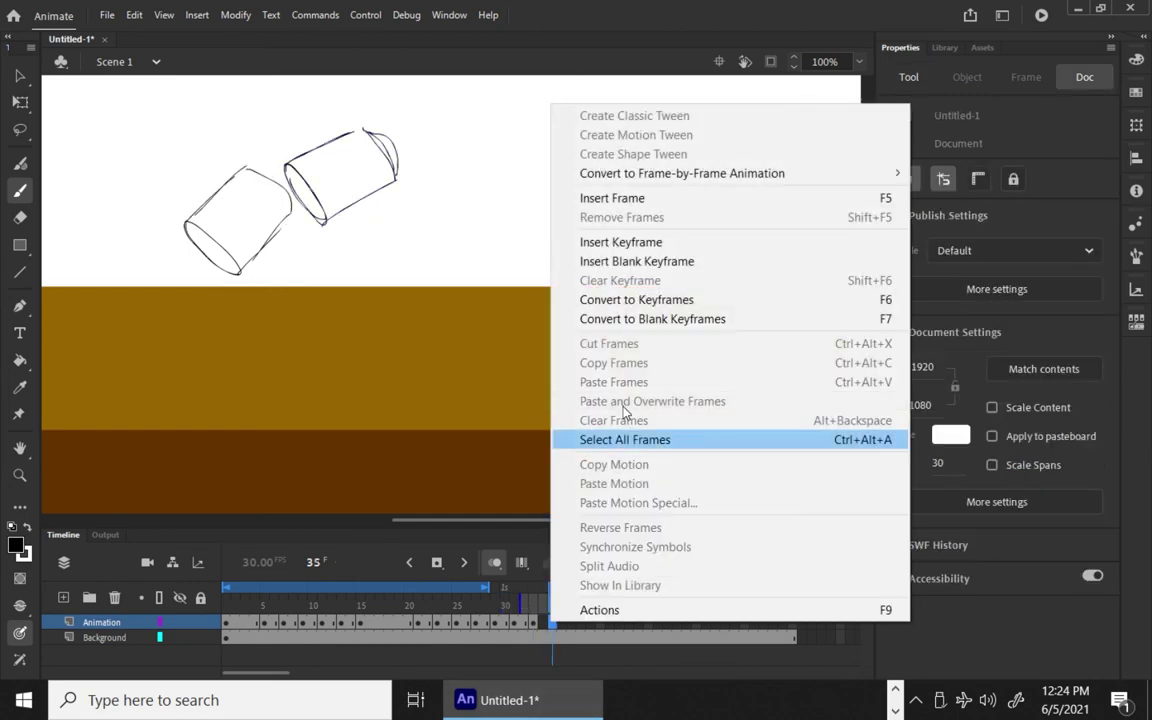
left_click(661, 318)
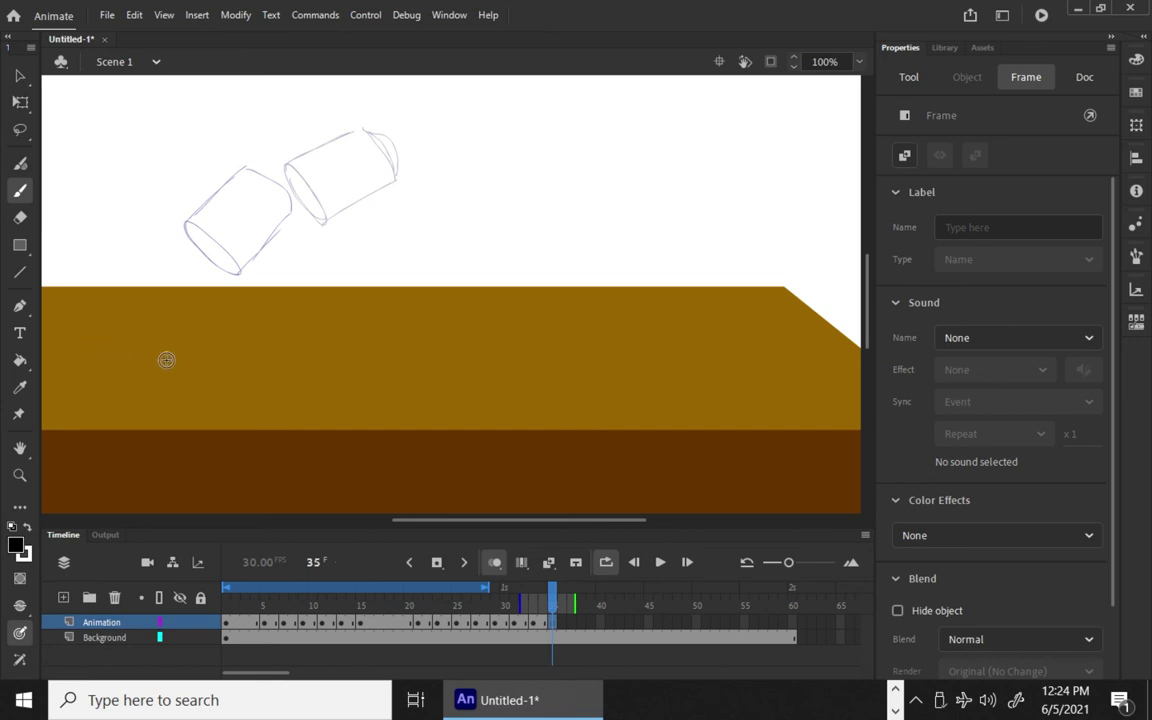
left_click_drag(100, 368, 172, 370)
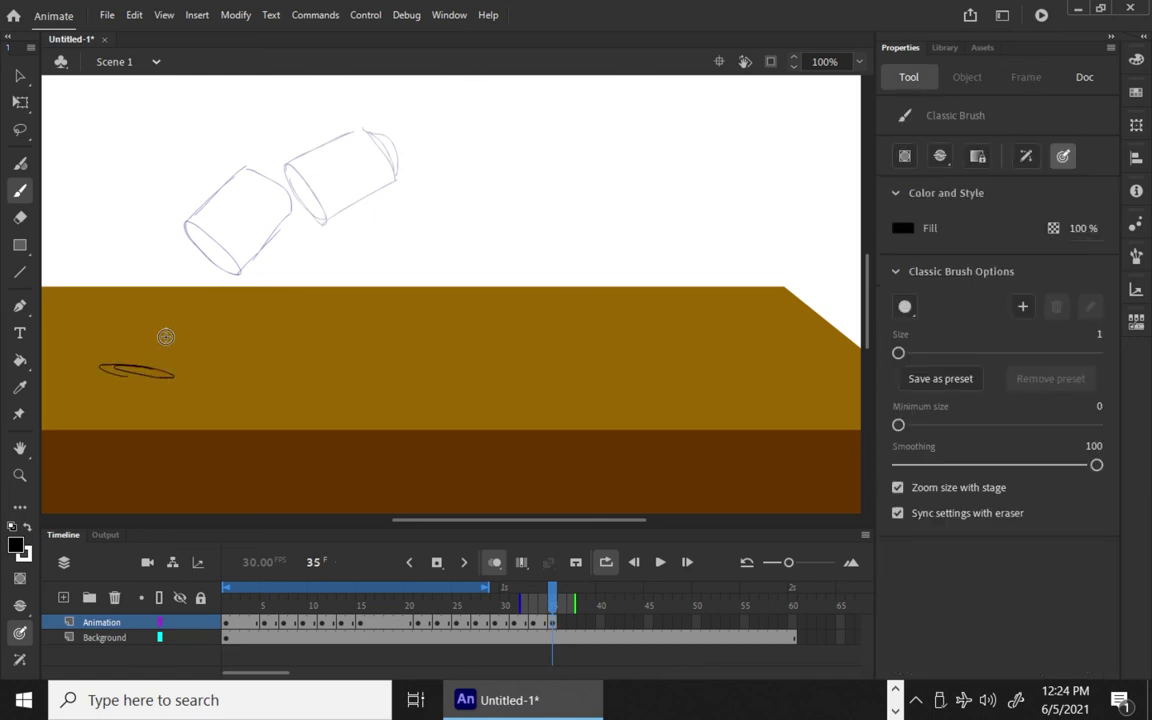
left_click_drag(197, 318, 174, 375)
left_click_drag(129, 322, 108, 358)
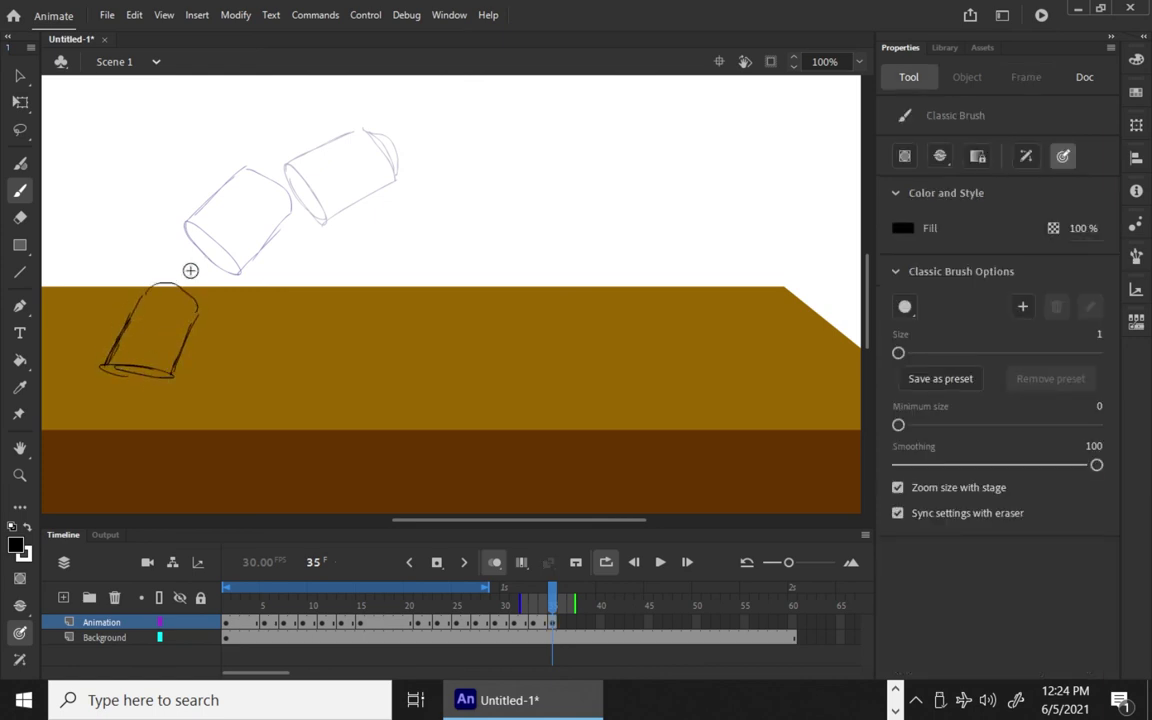
Extend the frame 35 pose to frame 36 and the loop range to frame 37, and preview the playback.
left_click(558, 627)
left_click(565, 627)
left_click(565, 627)
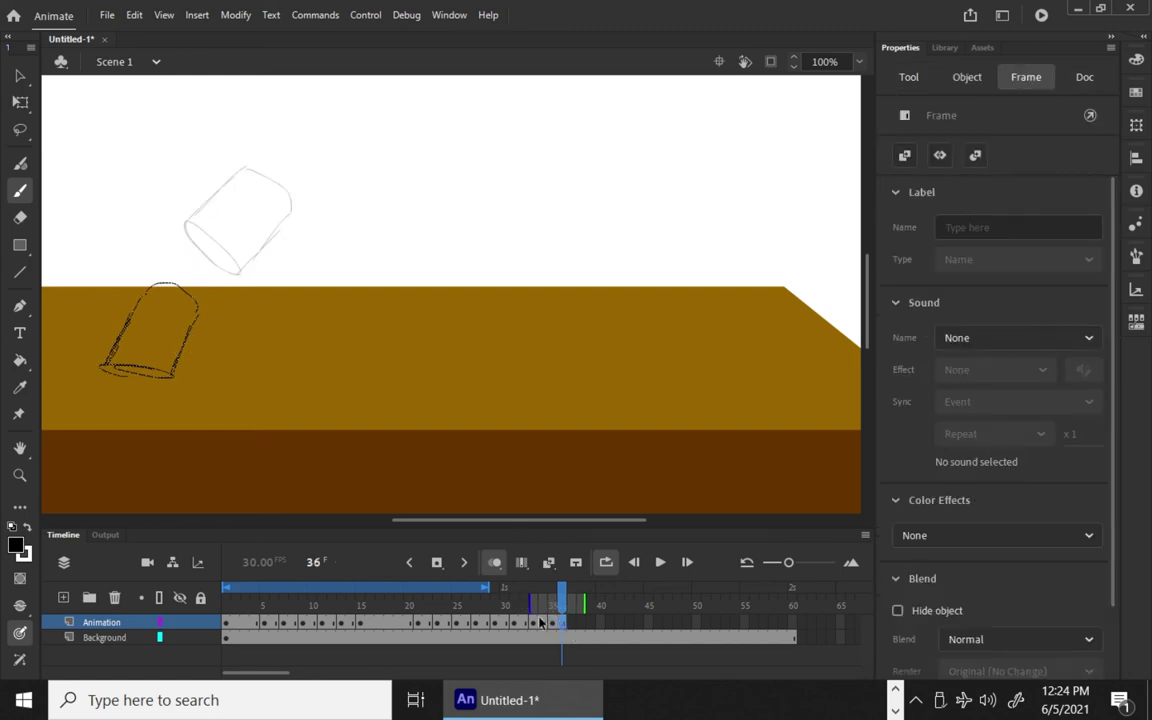
left_click_drag(488, 589, 565, 589)
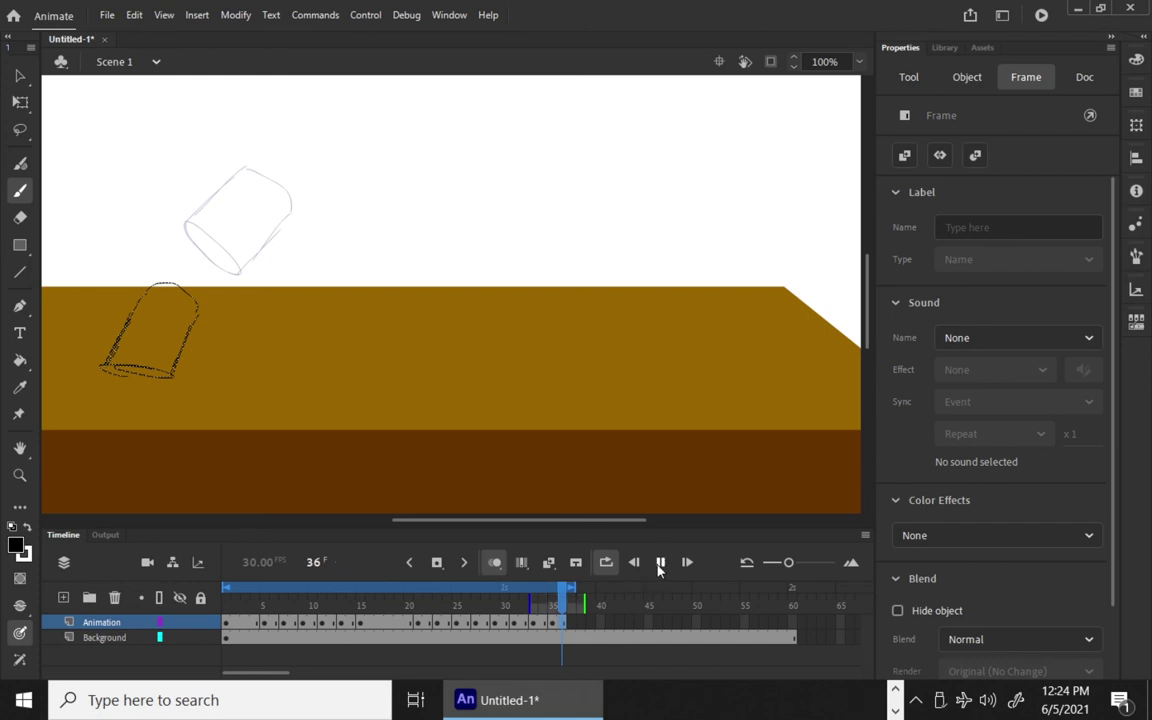
left_click(660, 562)
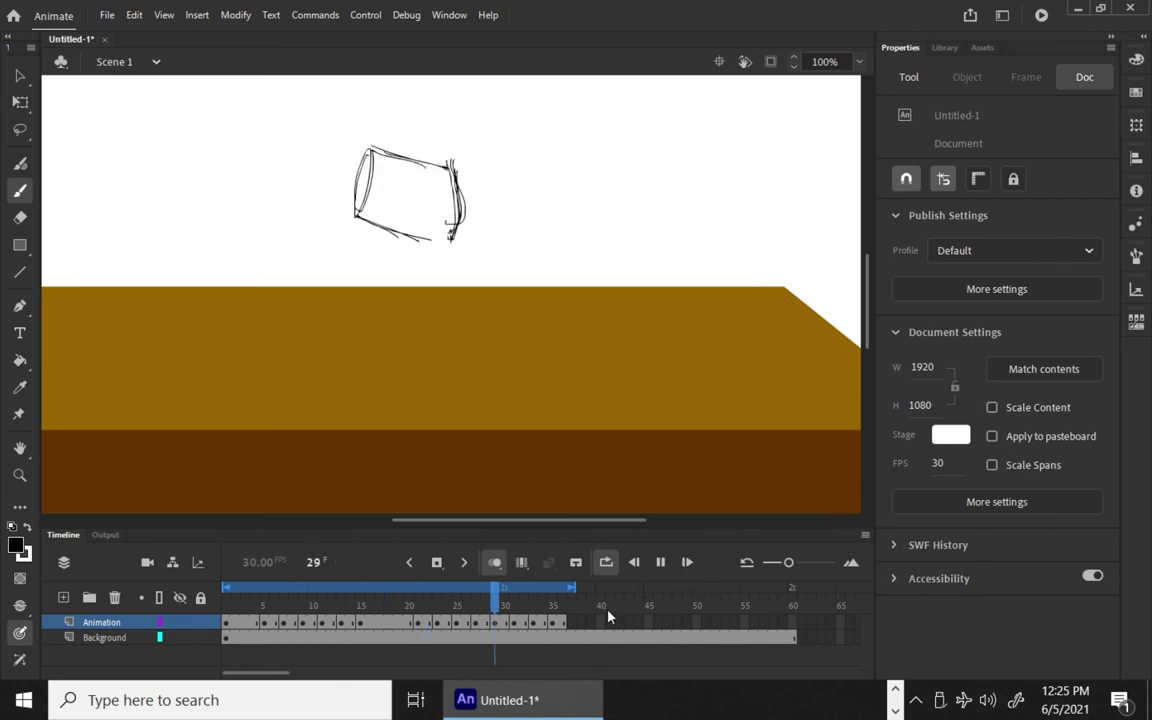
Sketch the cup standing straight on the table over the previous landing pose on a new blank keyframe at frame 37.
right_click(572, 622)
left_click(660, 322)
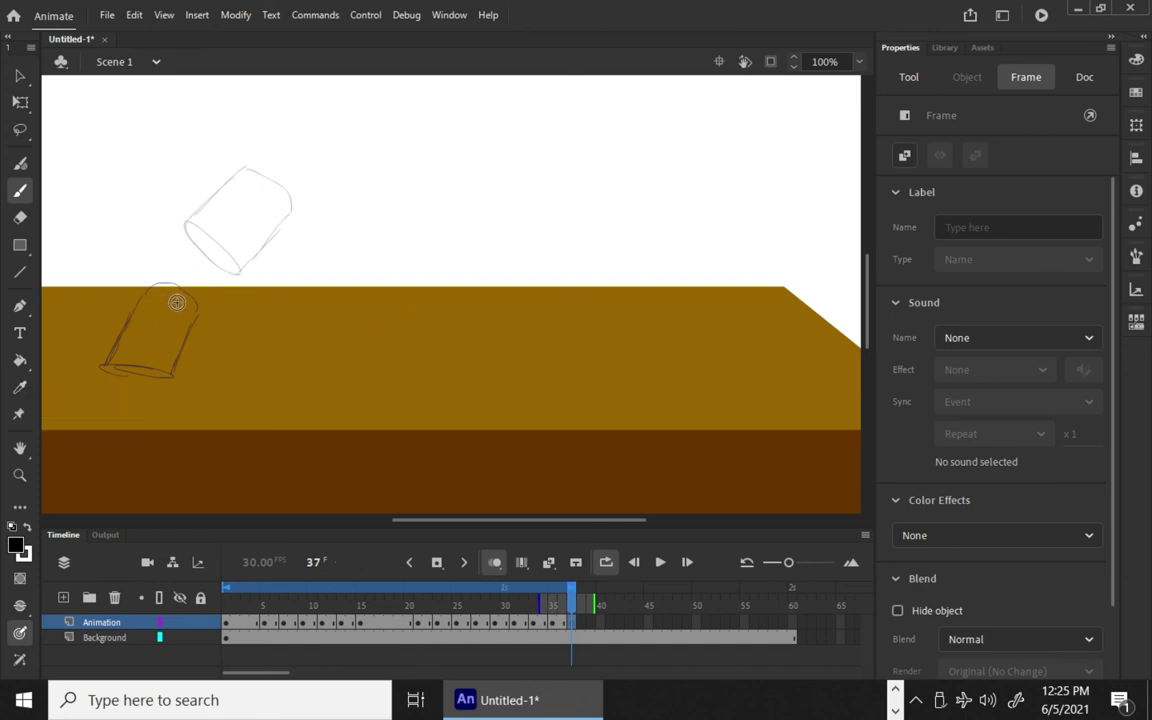
mouse_move(176, 302)
left_mouse_down()
mouse_move(143, 314)
mouse_move(152, 332)
left_mouse_up()
left_click(21, 304)
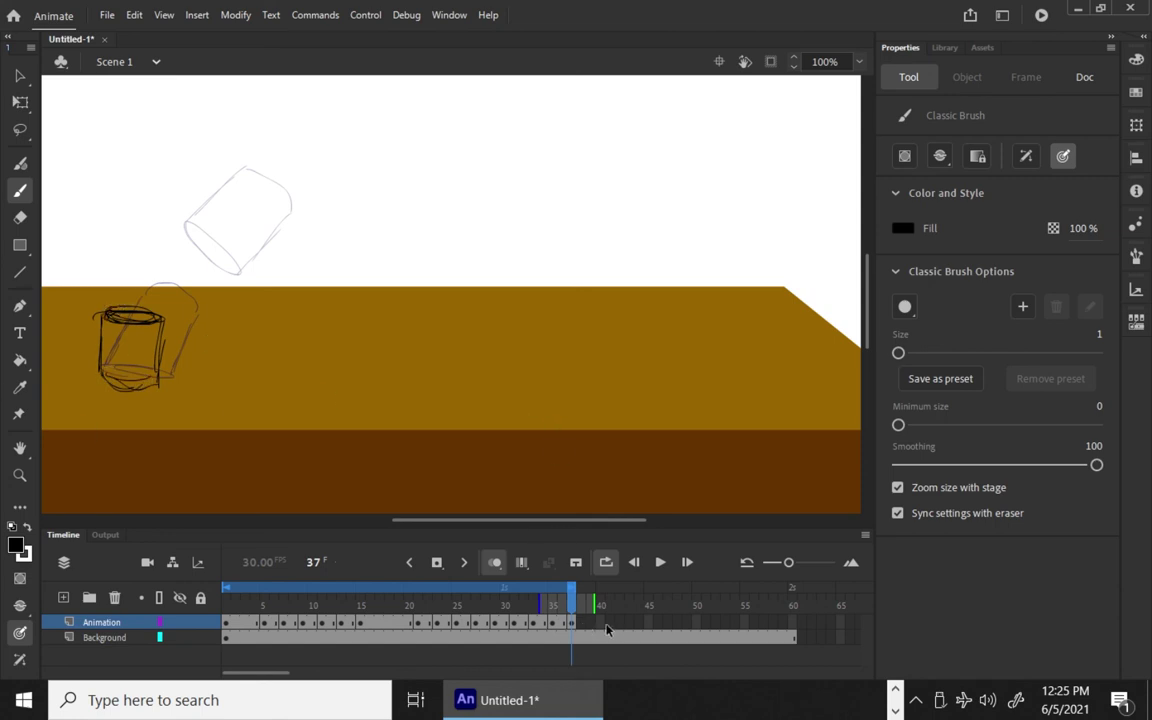
Hold the frame 37 pose through frame 45, stretch the loop range to frame 46, and preview the playback.
left_click(647, 625)
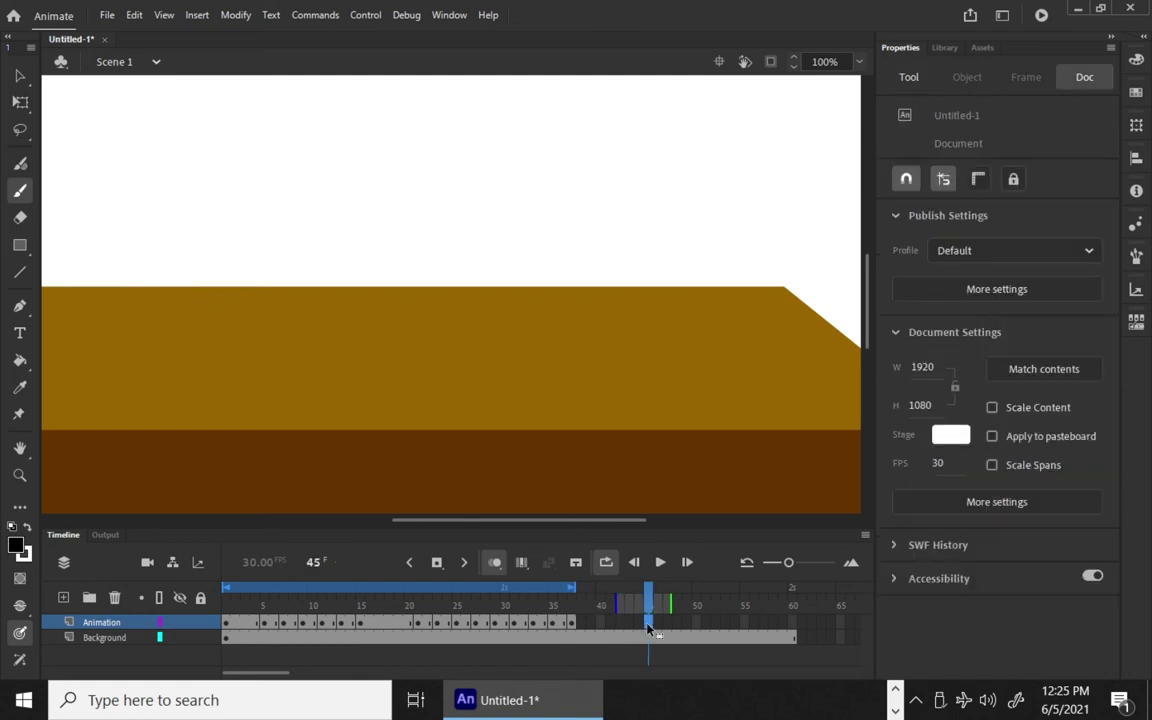
key("F5")
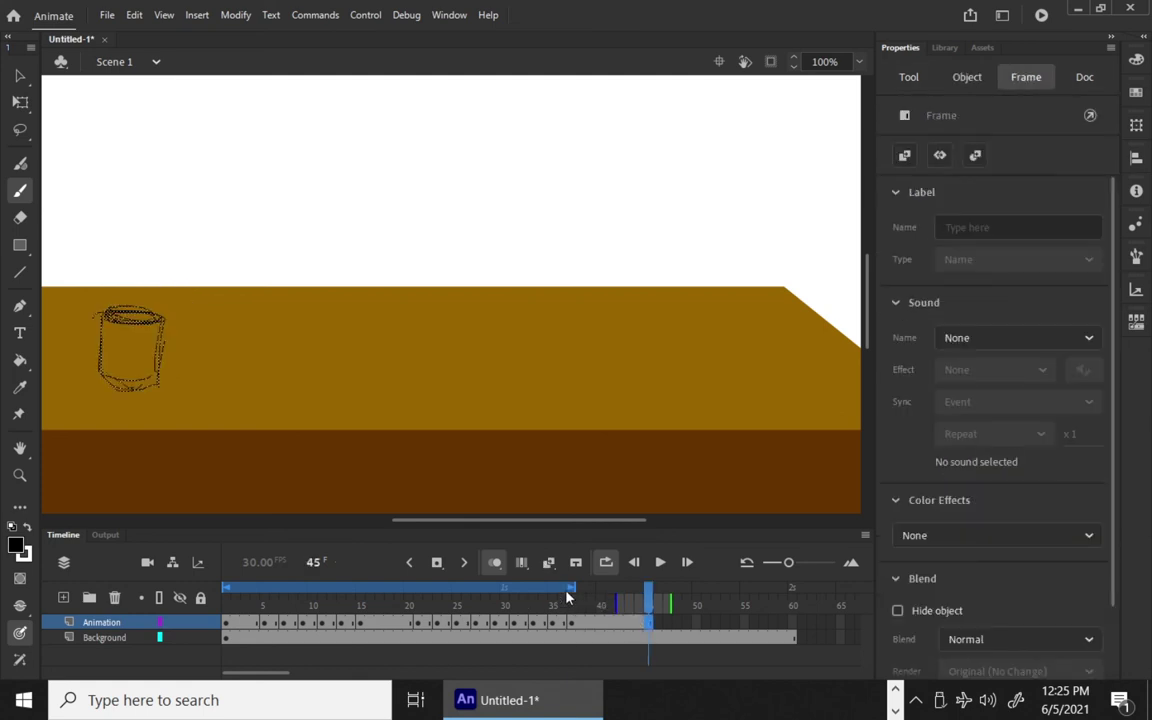
left_click(660, 563)
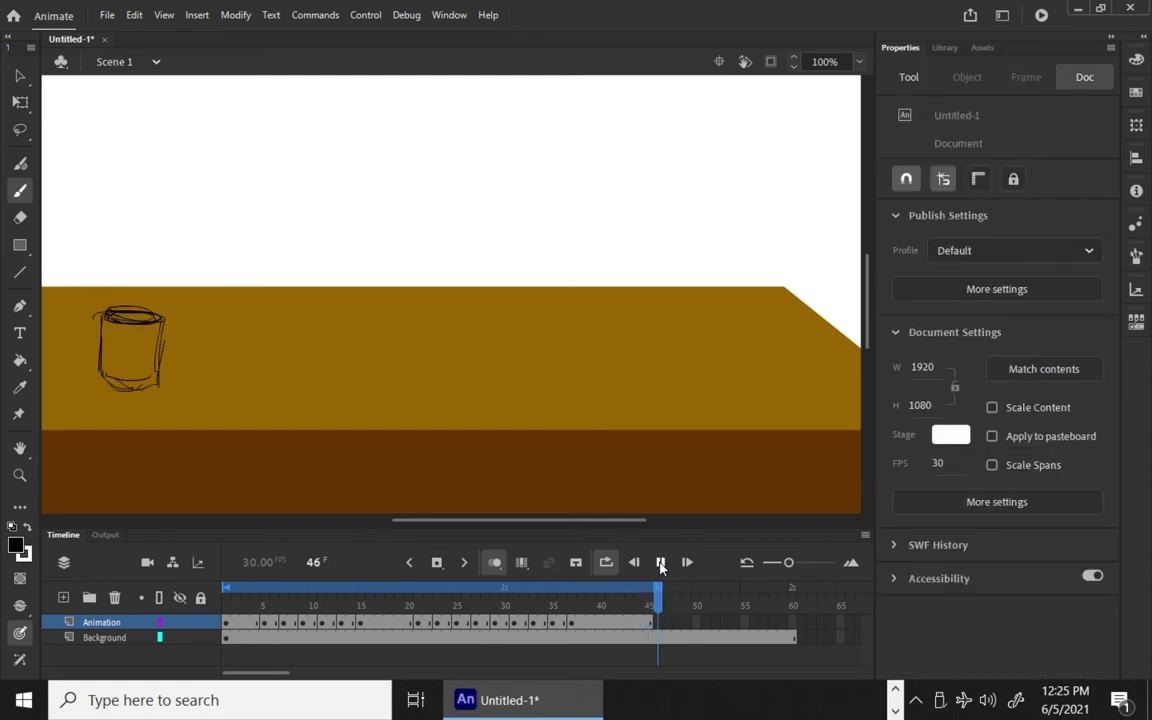
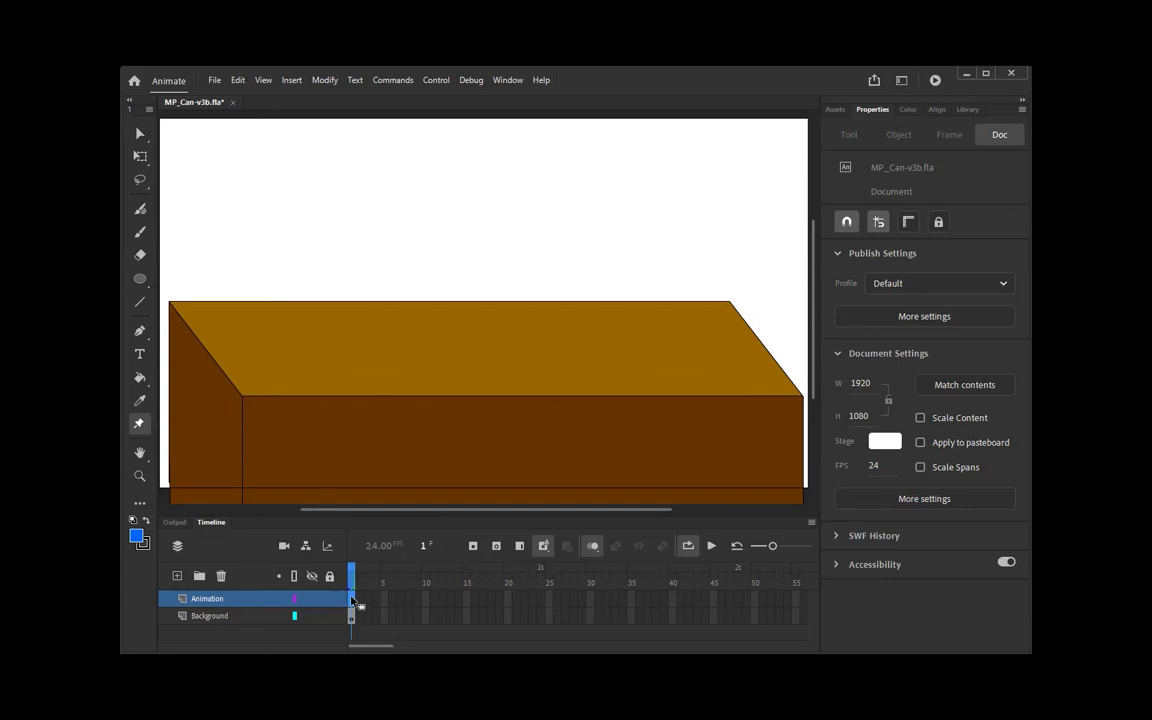
Add a blank keyframe at frame 1 of the Animation layer and draw a blue oval with a black outline near the tabletop's right end.
right_click(352, 601)
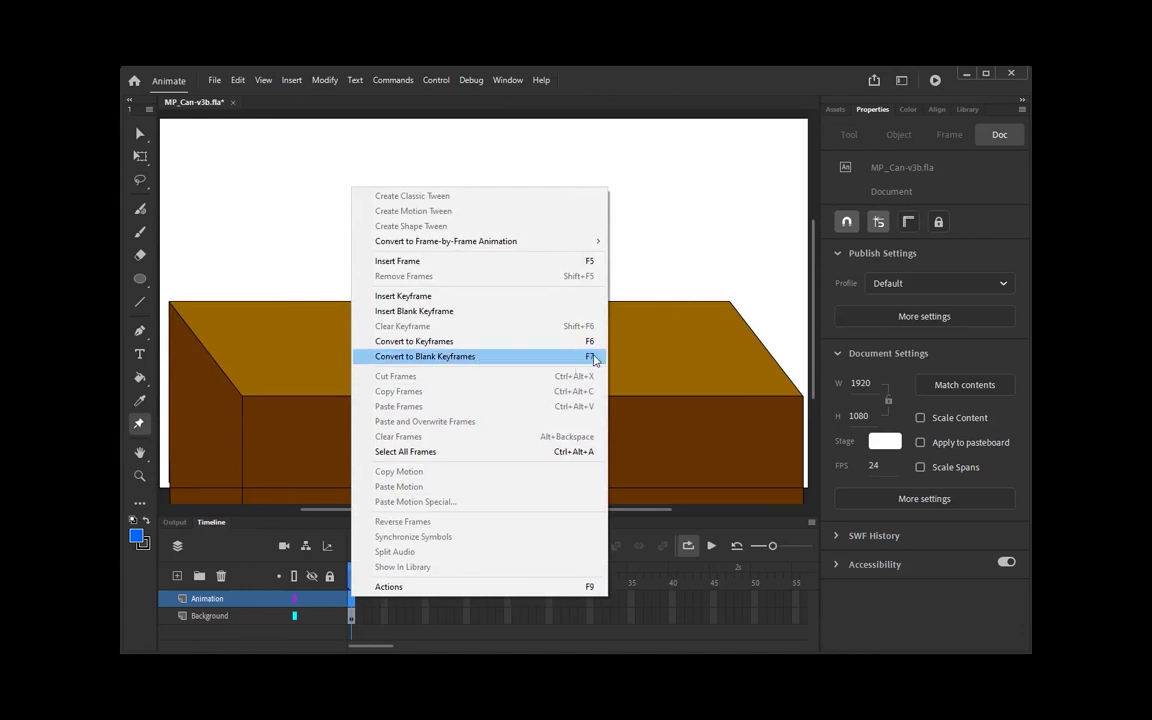
left_click(558, 357)
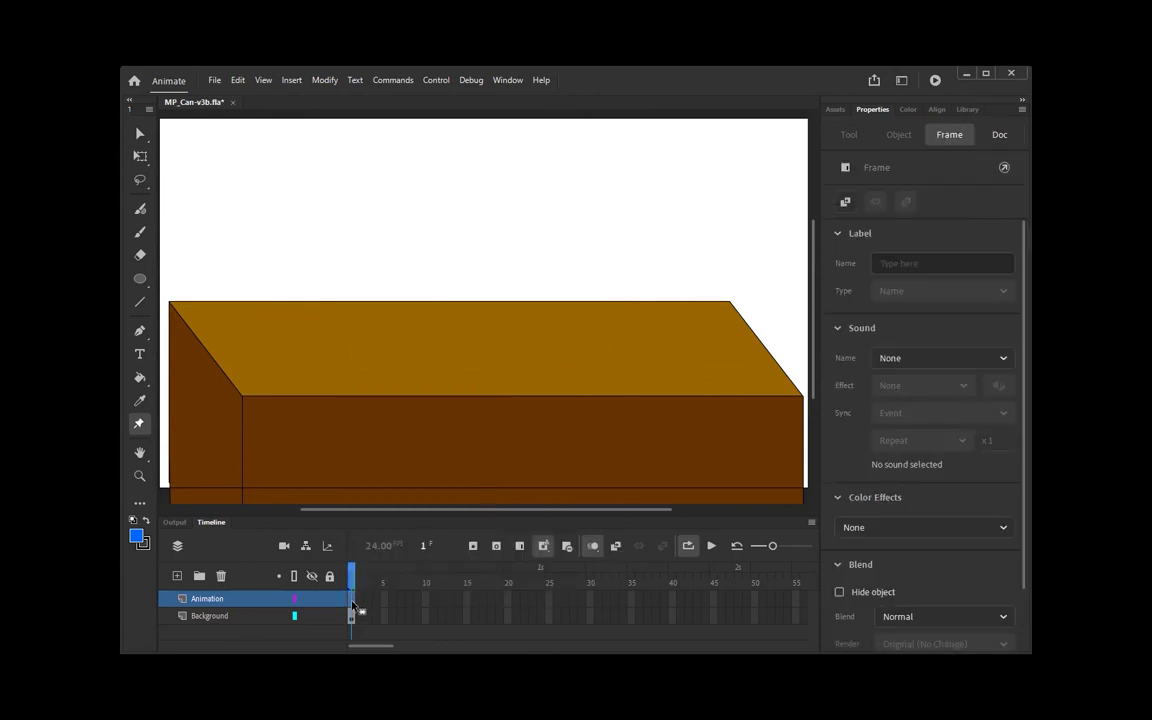
left_click(141, 280)
left_click(141, 280)
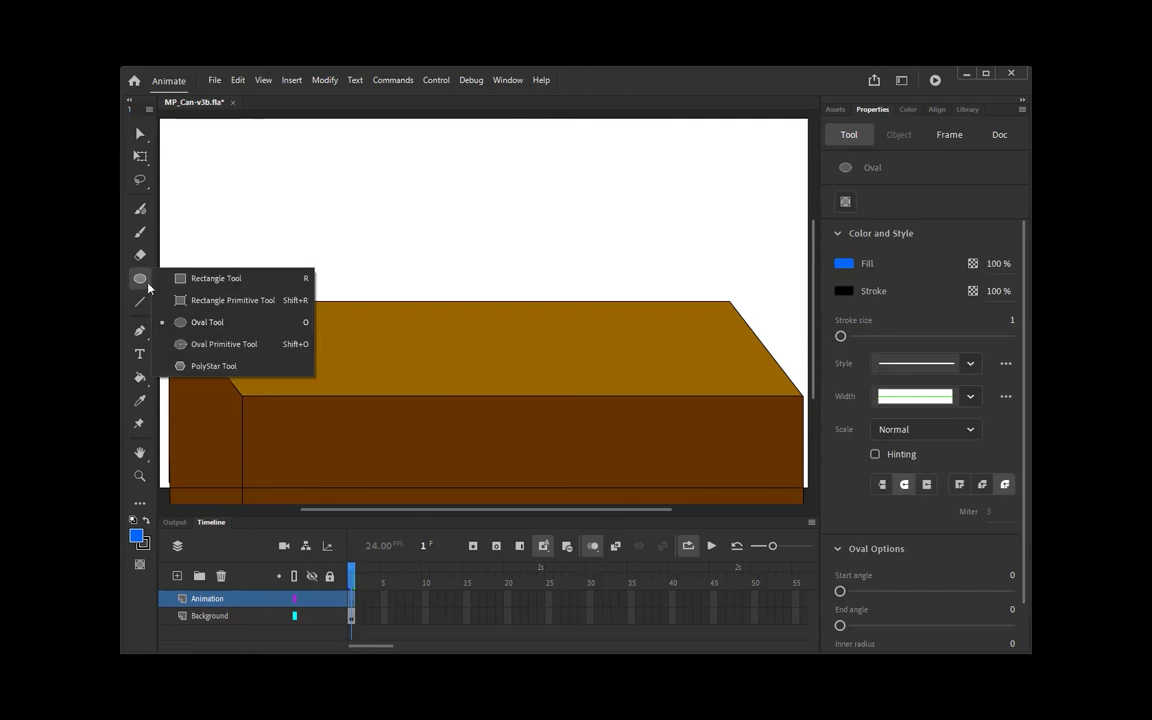
left_click(199, 277)
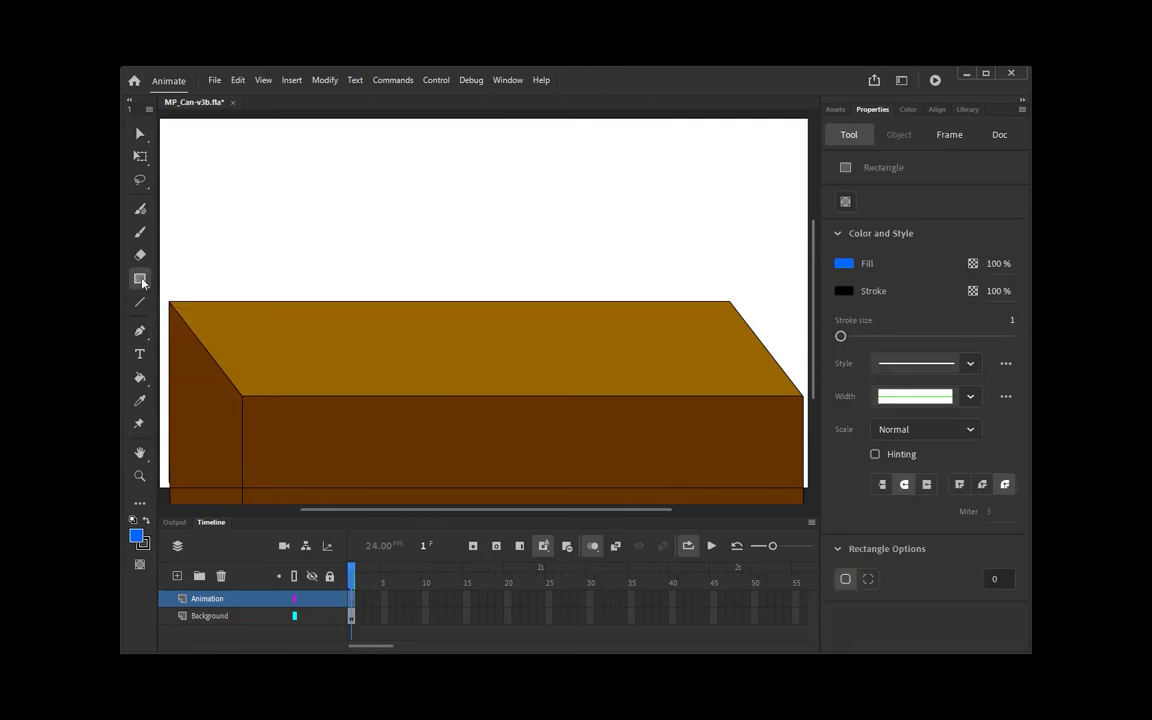
left_click(141, 280)
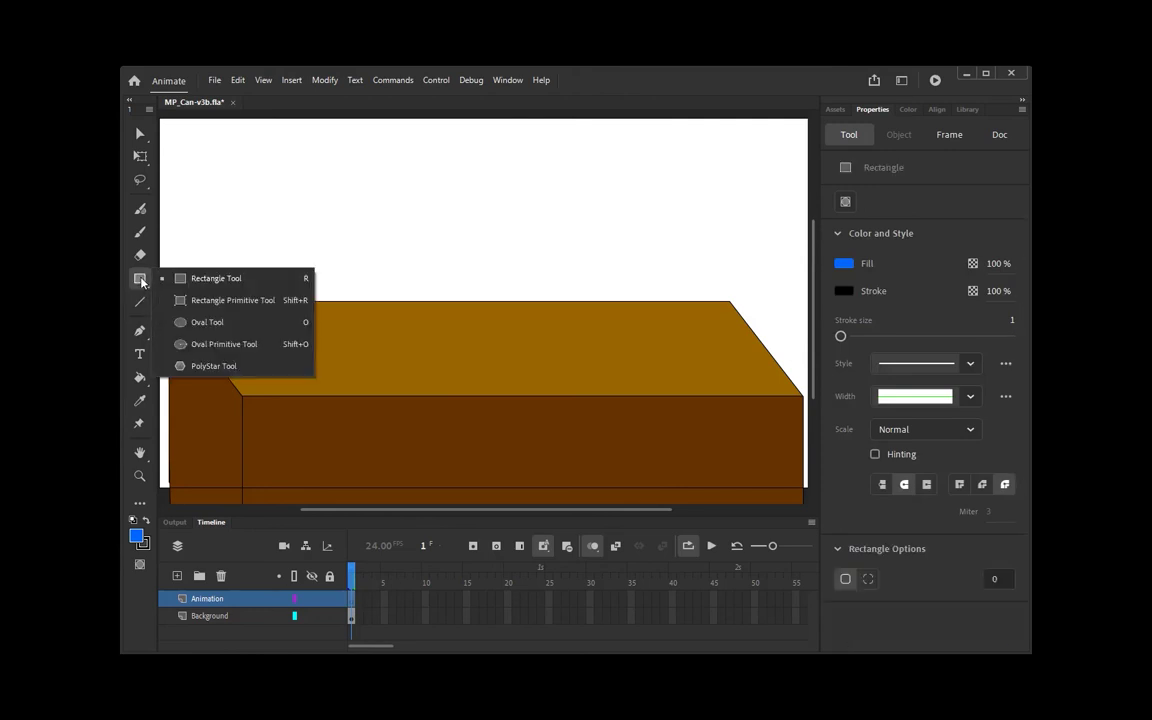
left_click(224, 324)
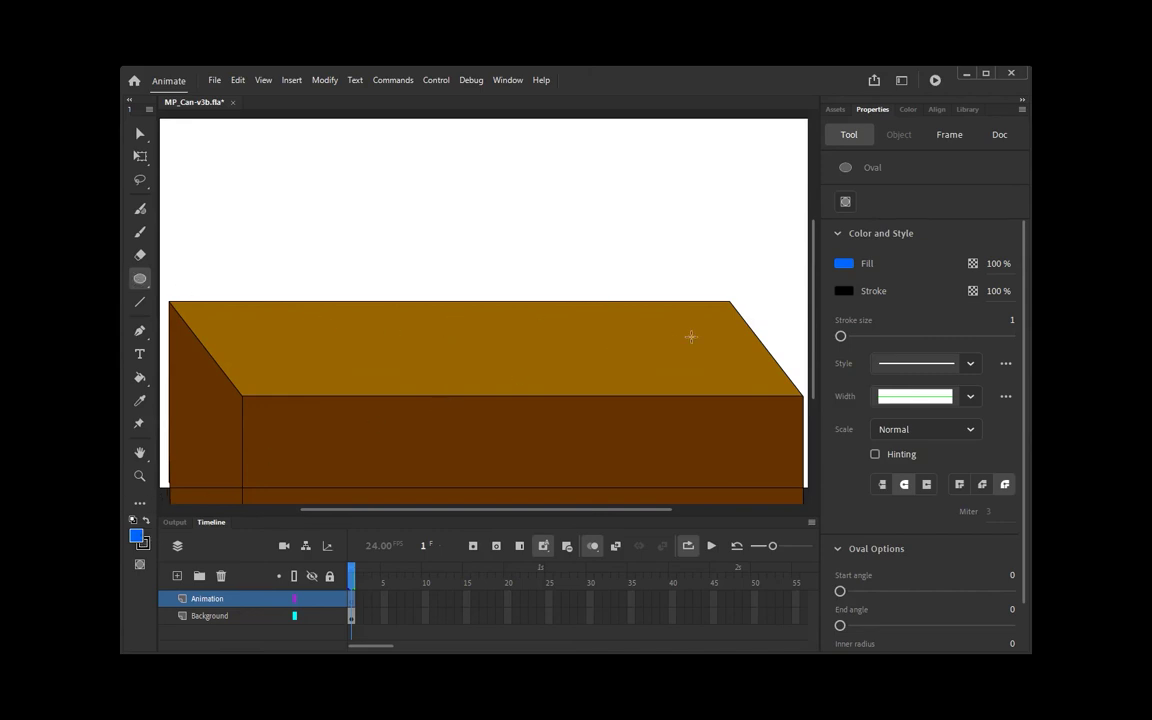
left_click_drag(623, 300, 714, 380)
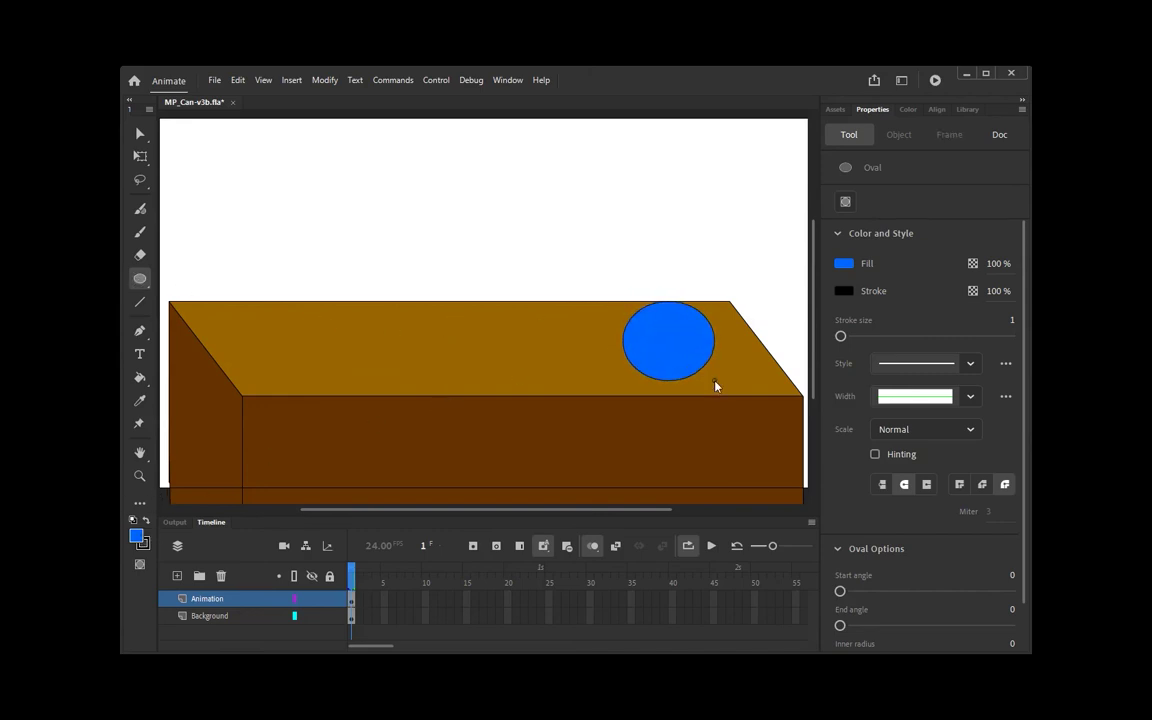
Reshape the blue oval with the Subselection tool into a blob with a flared base, a pinched left side and a raised top leaning right.
left_click(138, 133)
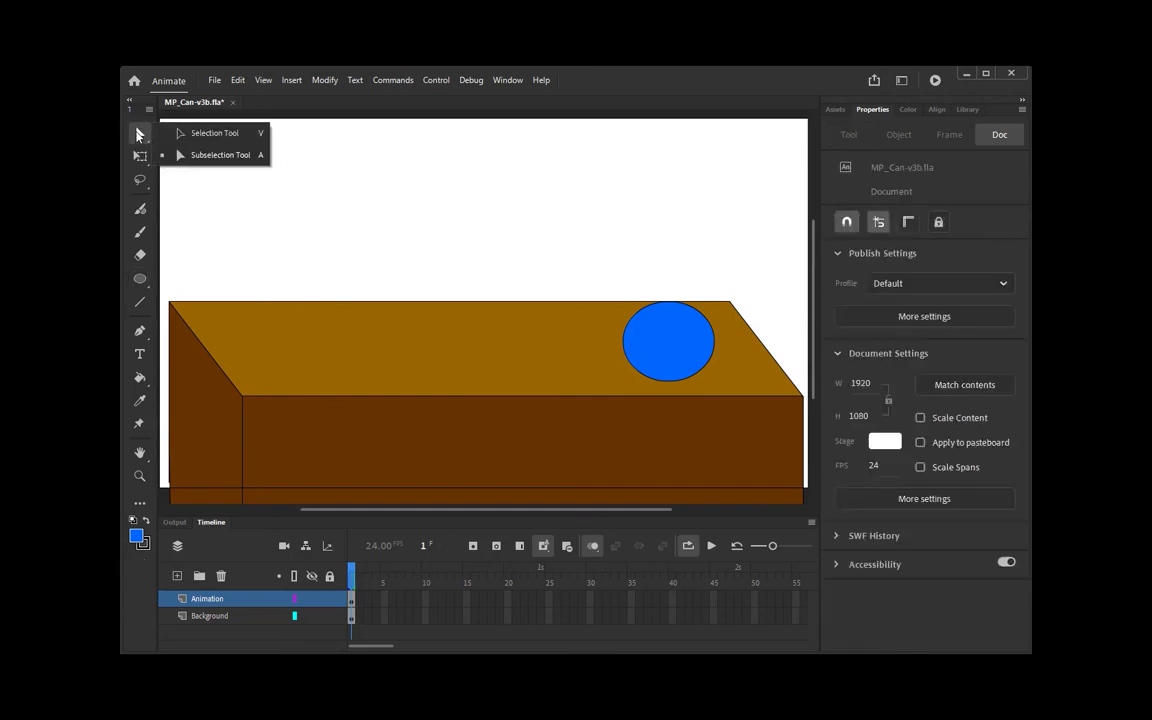
left_click(222, 156)
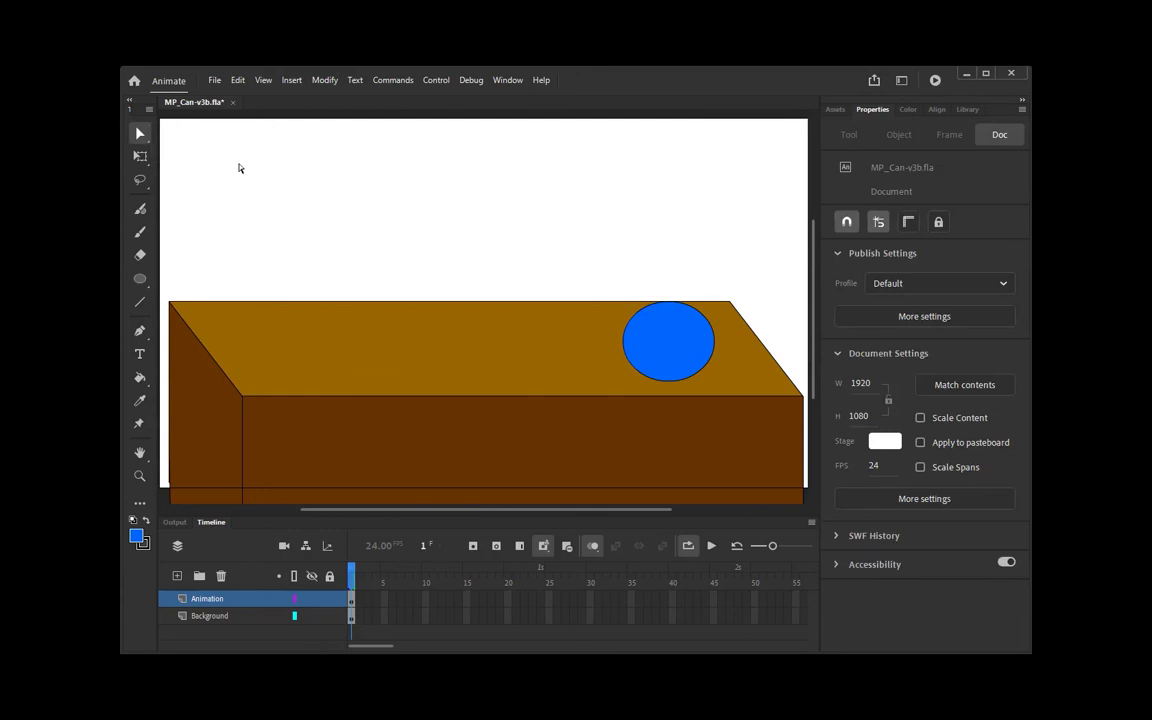
left_click(632, 329)
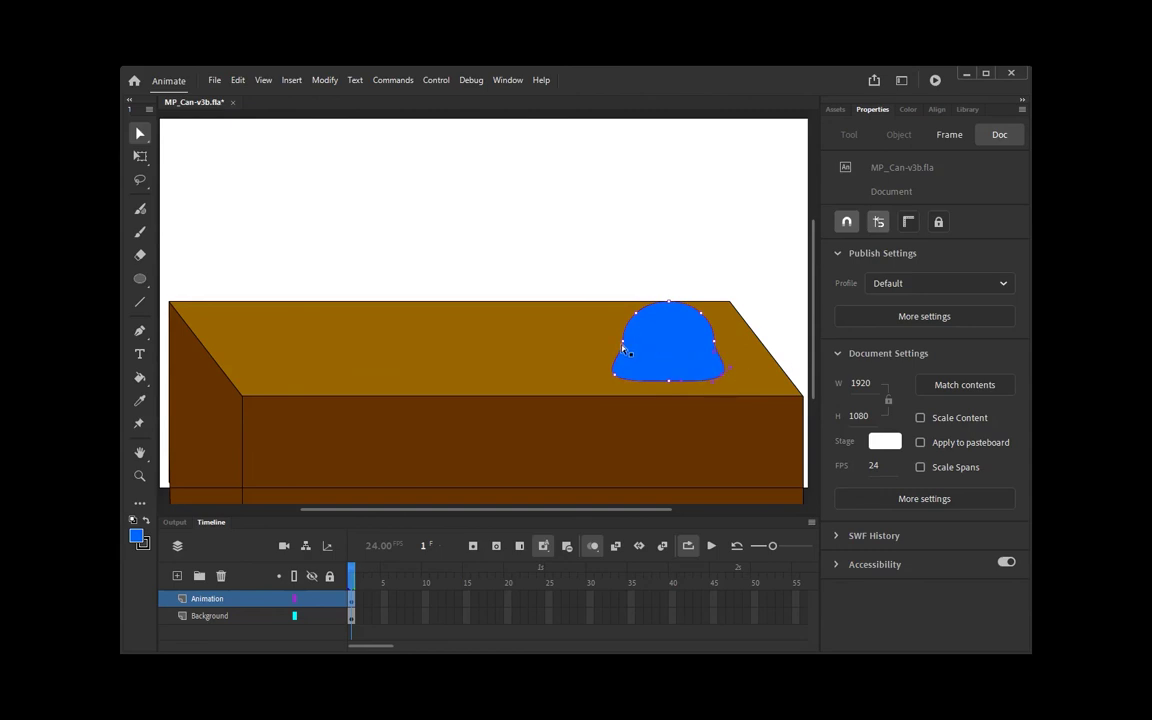
left_click_drag(623, 346, 645, 345)
left_click_drag(632, 330, 640, 320)
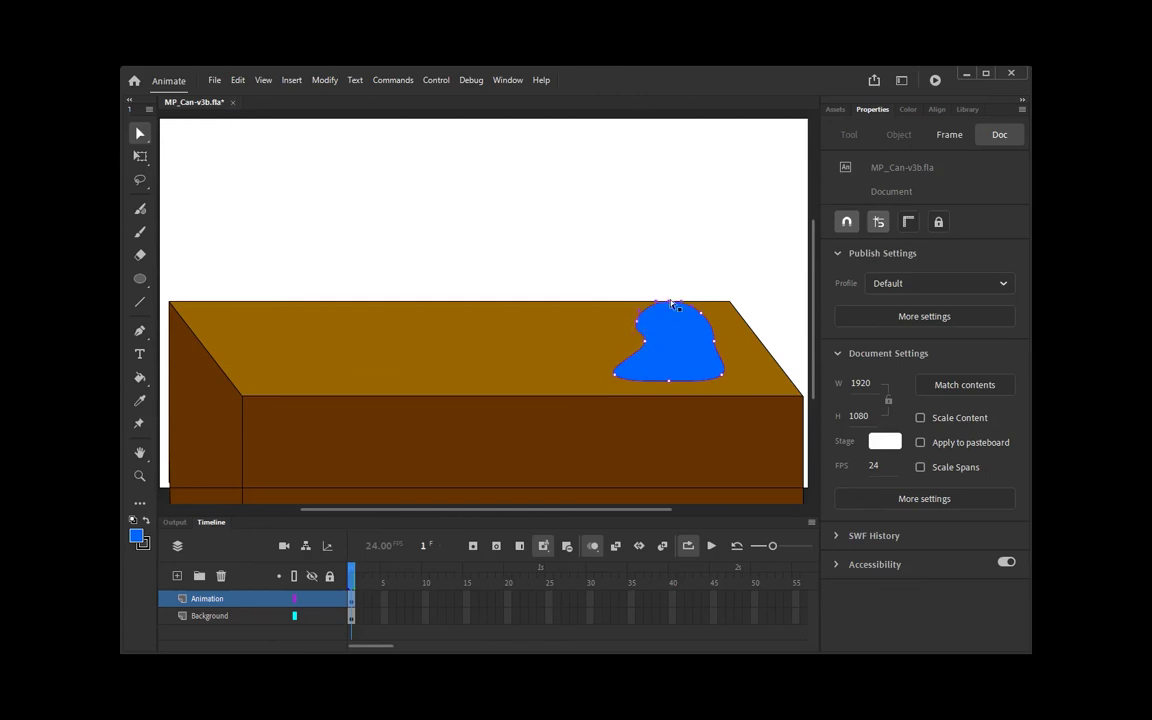
left_click_drag(670, 308, 715, 310)
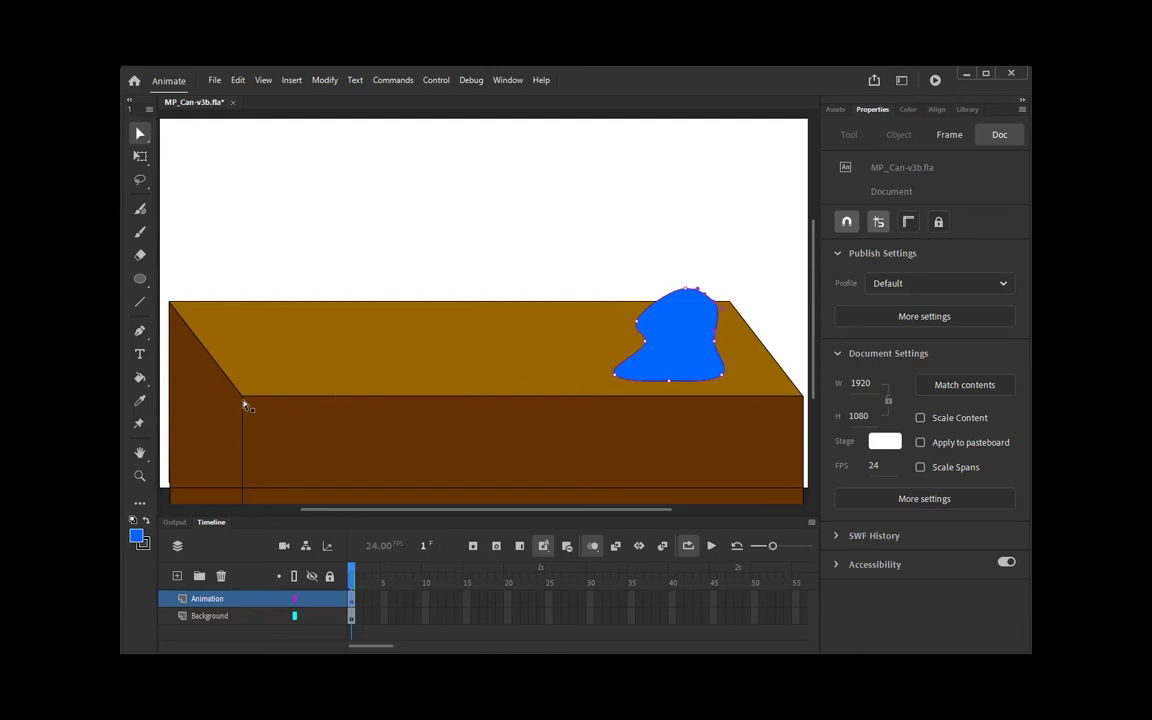
Place seven Asset Warp pins on the blob: three along the base, one in the centre, one on the left bulge and two along the top.
left_click(139, 426)
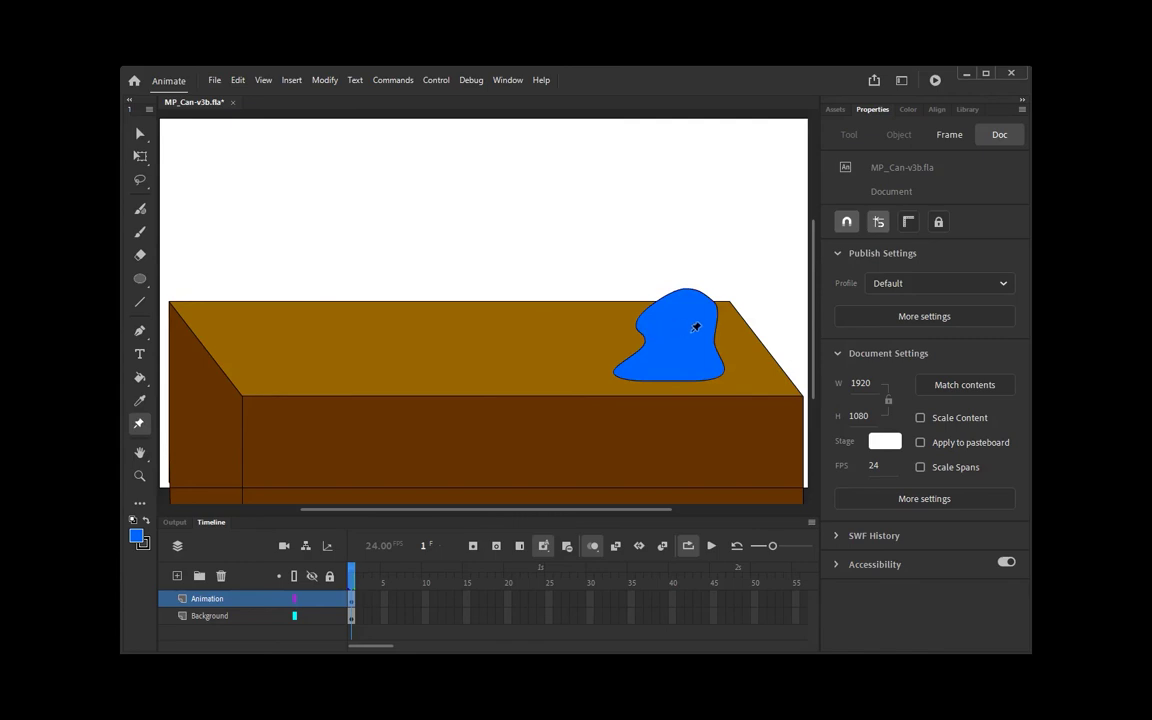
left_click(626, 367)
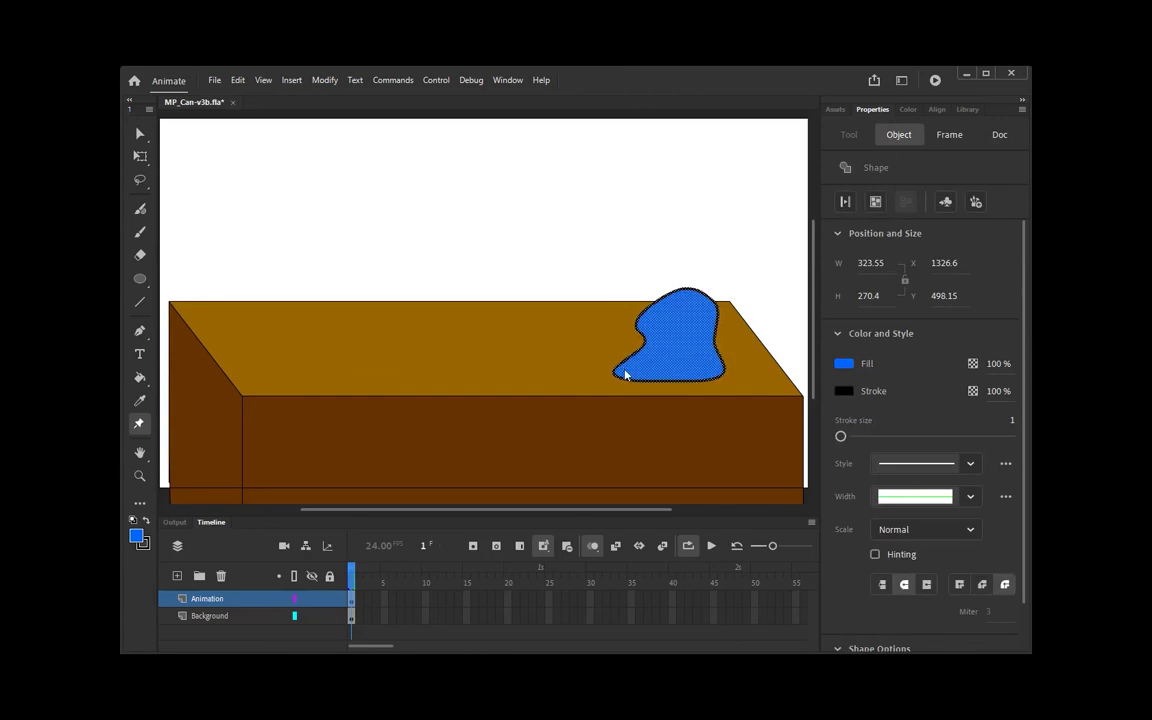
left_click(624, 370)
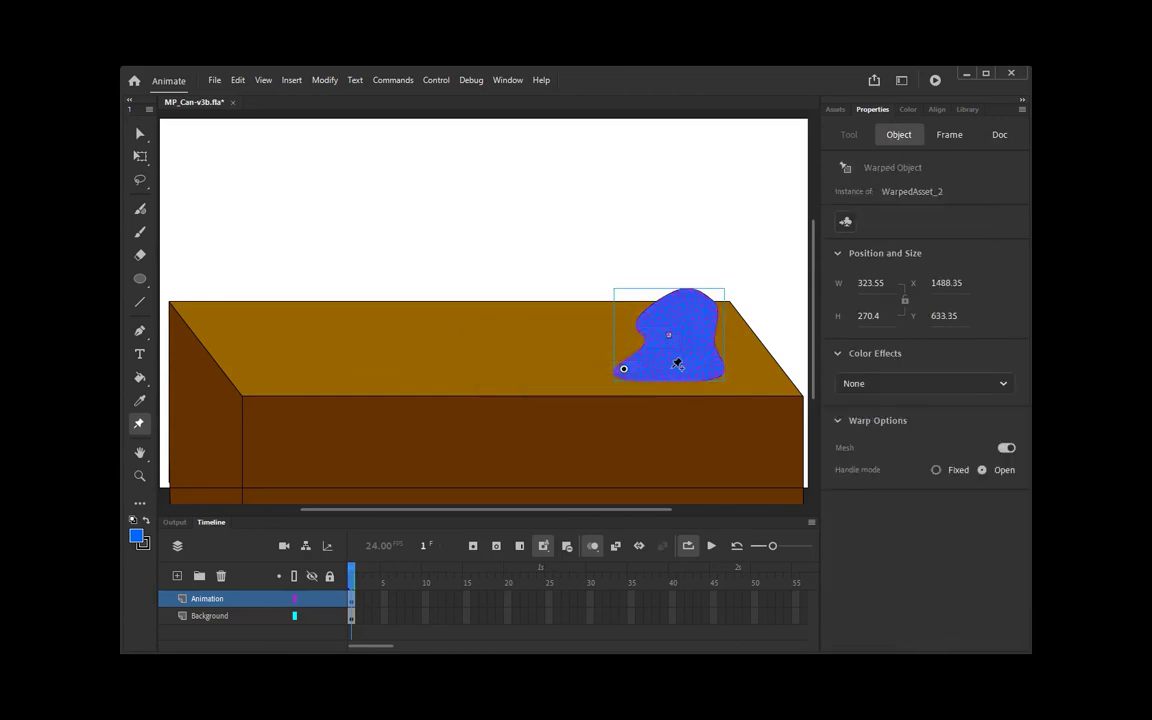
left_click(667, 368)
left_click(717, 368)
left_click(677, 342)
left_click(644, 322)
left_click(682, 293)
left_click(712, 308)
Extend the Animation layer to frame 30 and scrub back through the frames.
left_click(590, 600)
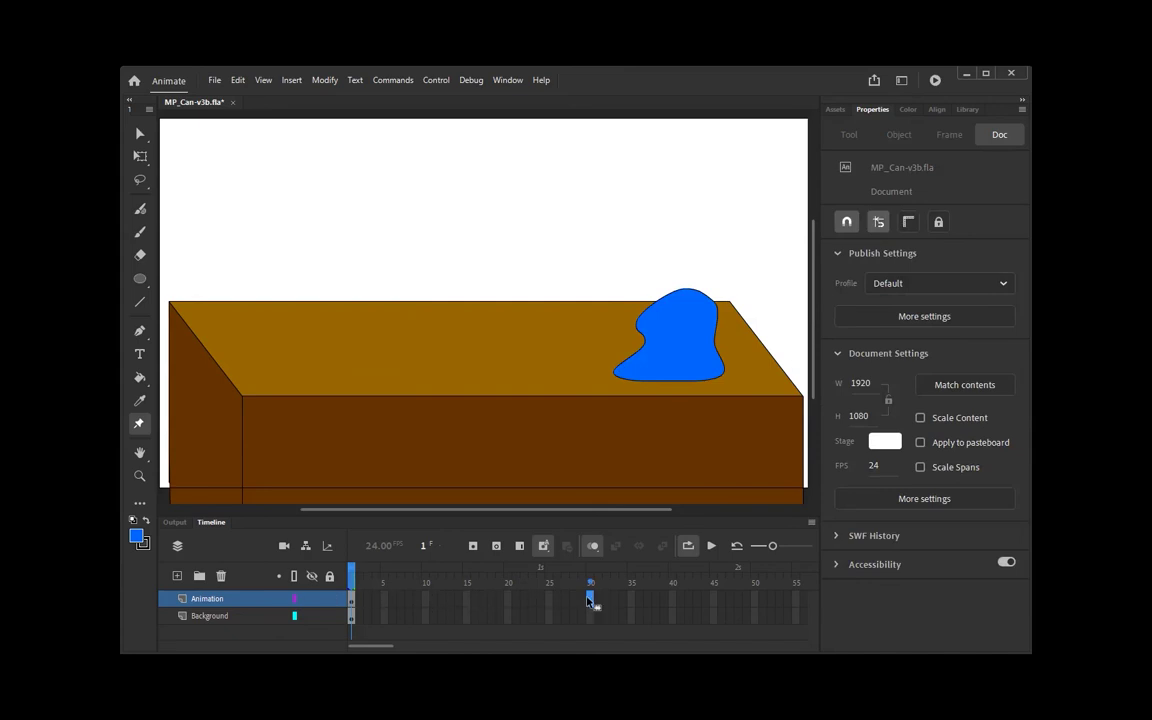
right_click(590, 600)
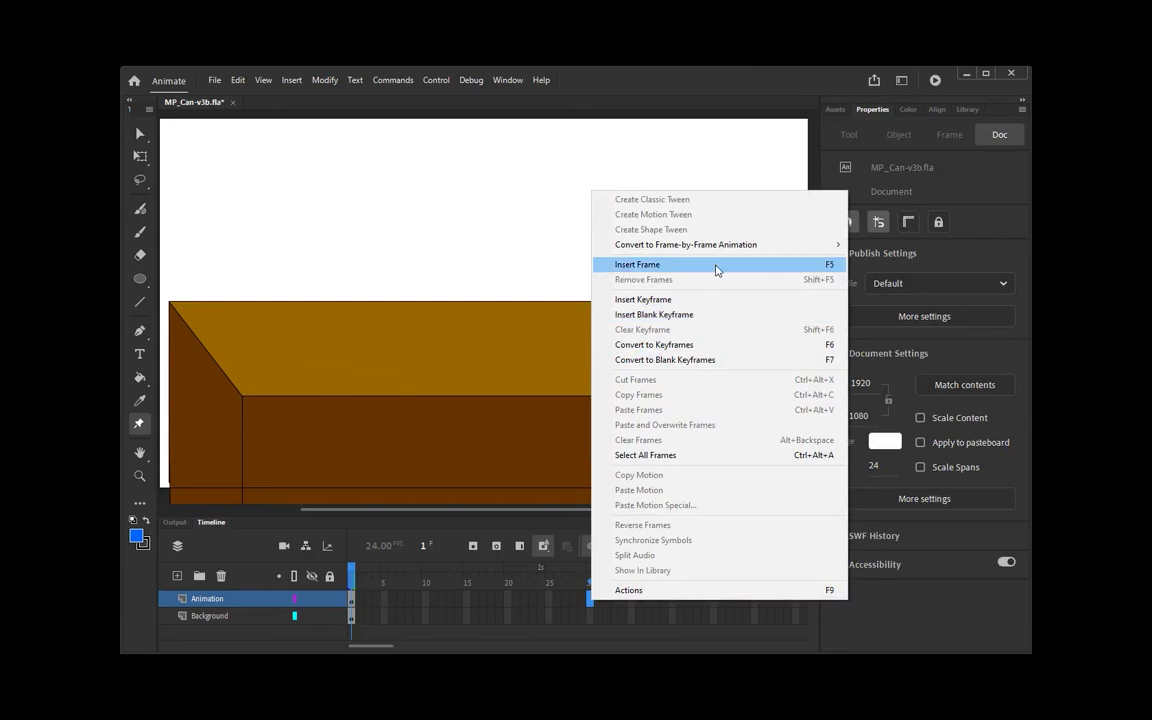
left_click(820, 268)
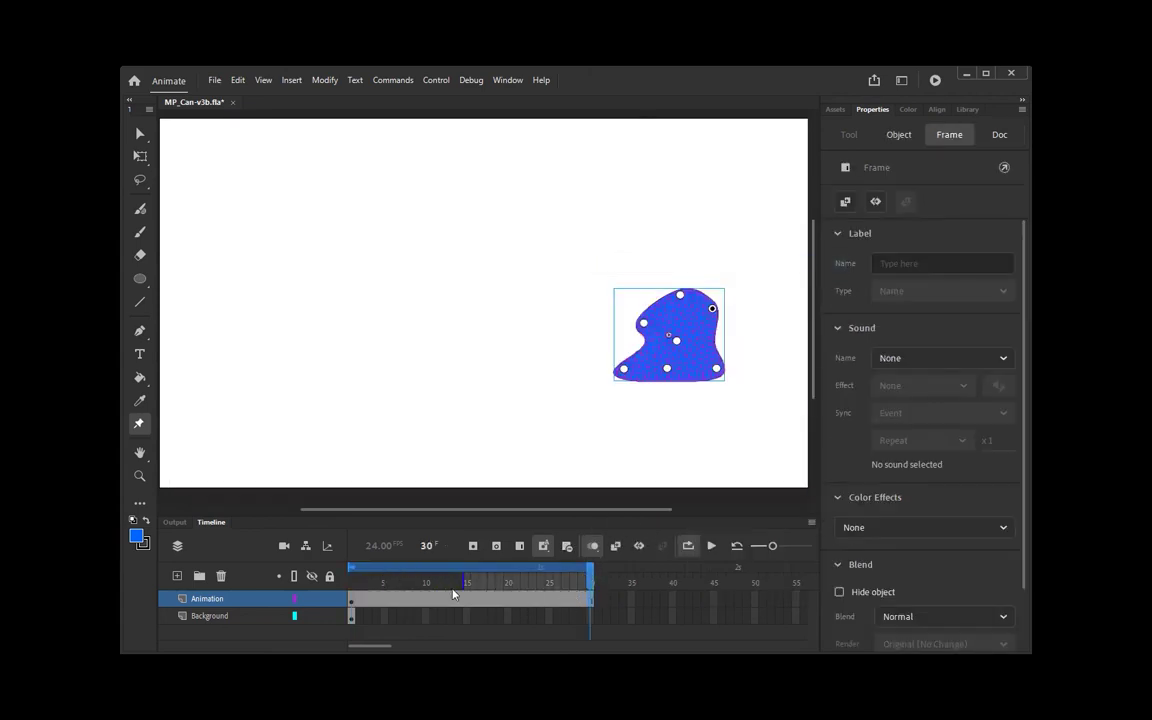
left_click(528, 582)
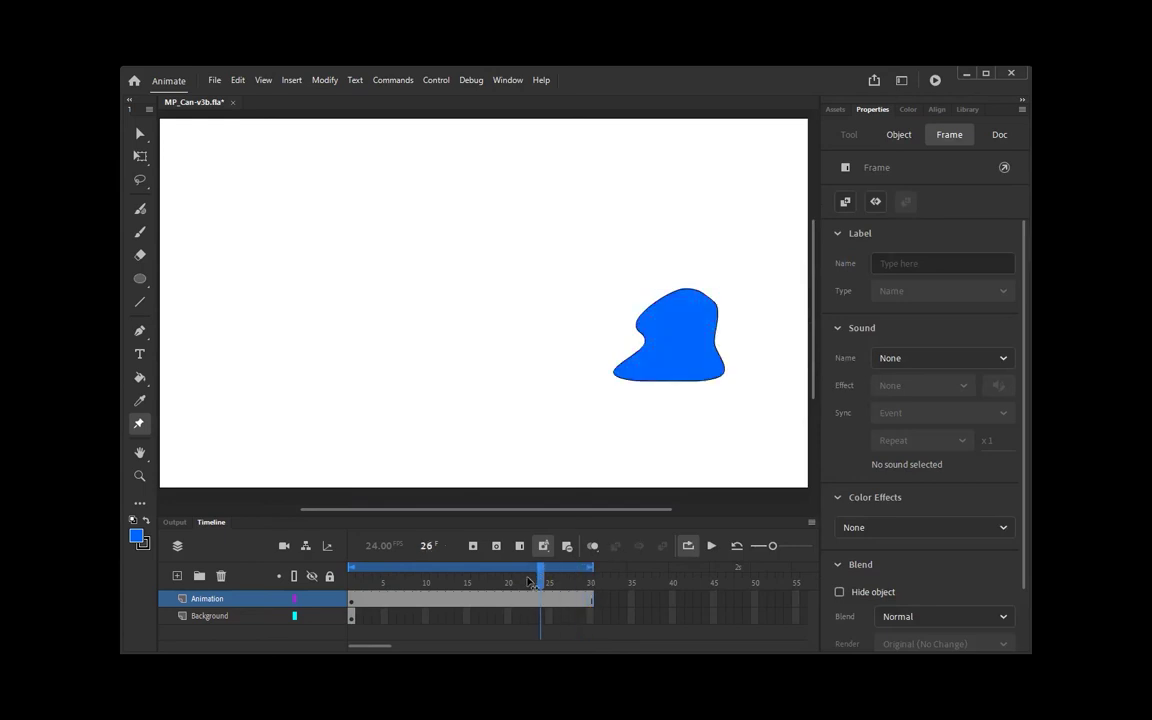
left_click_drag(528, 582, 466, 575)
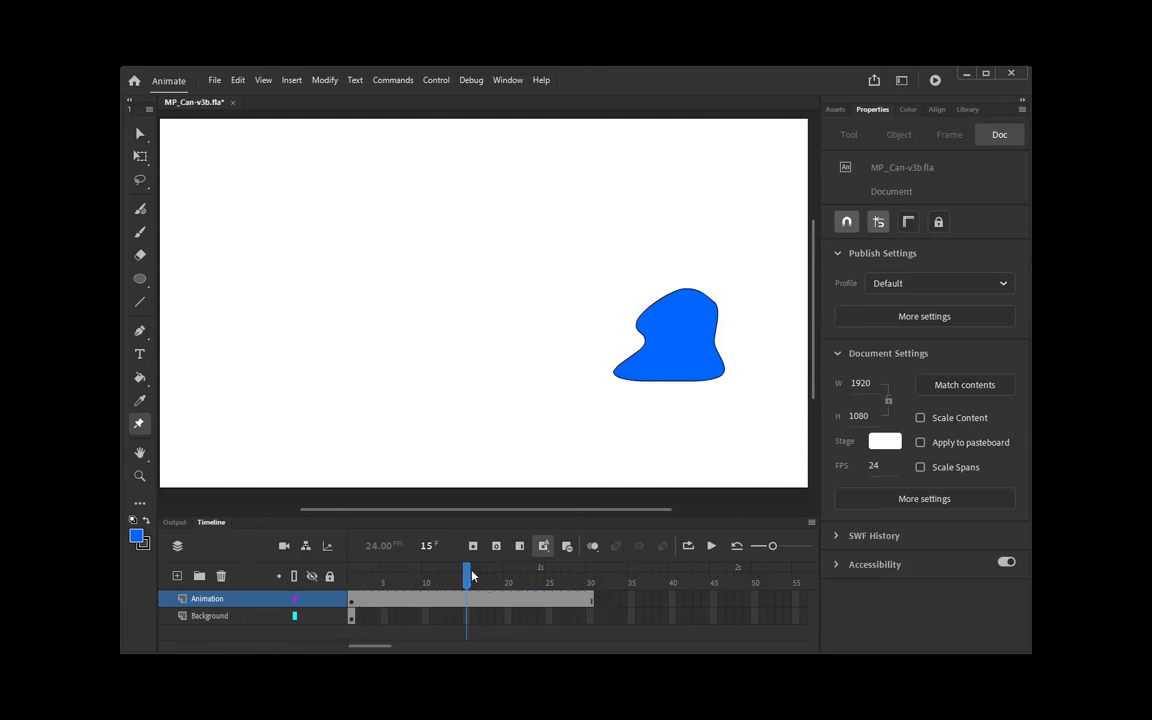
left_click_drag(466, 572, 376, 575)
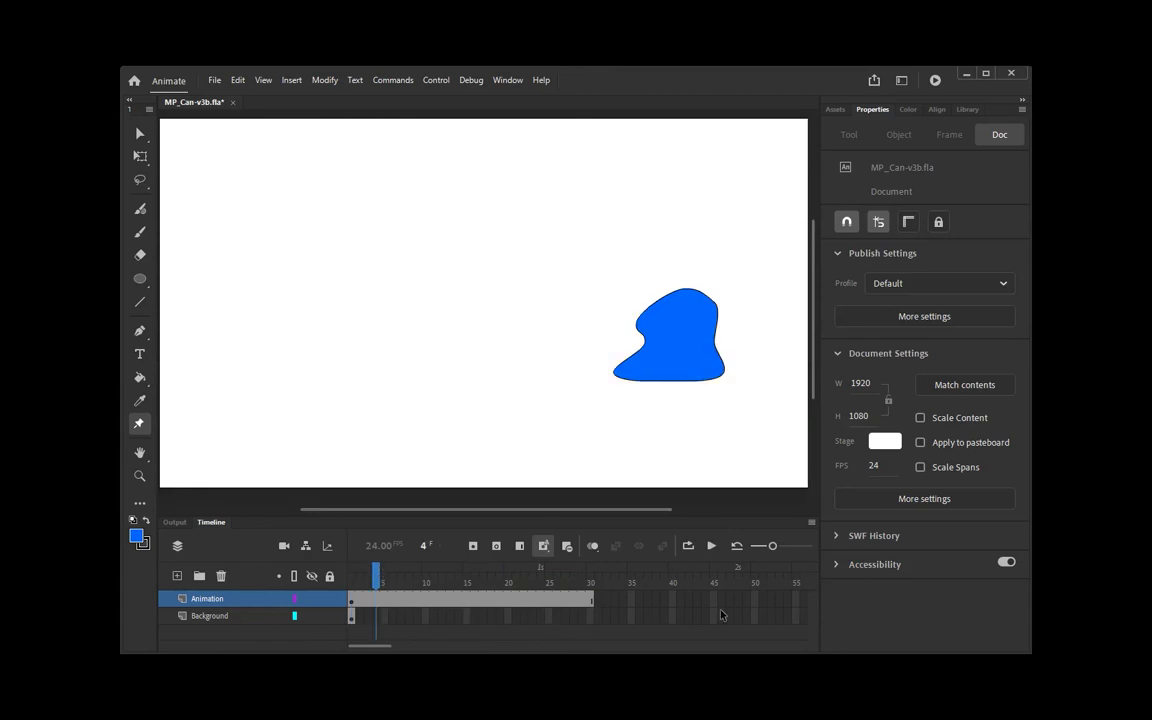
Extend the Background layer to frame 30.
left_click(592, 617)
right_click(593, 617)
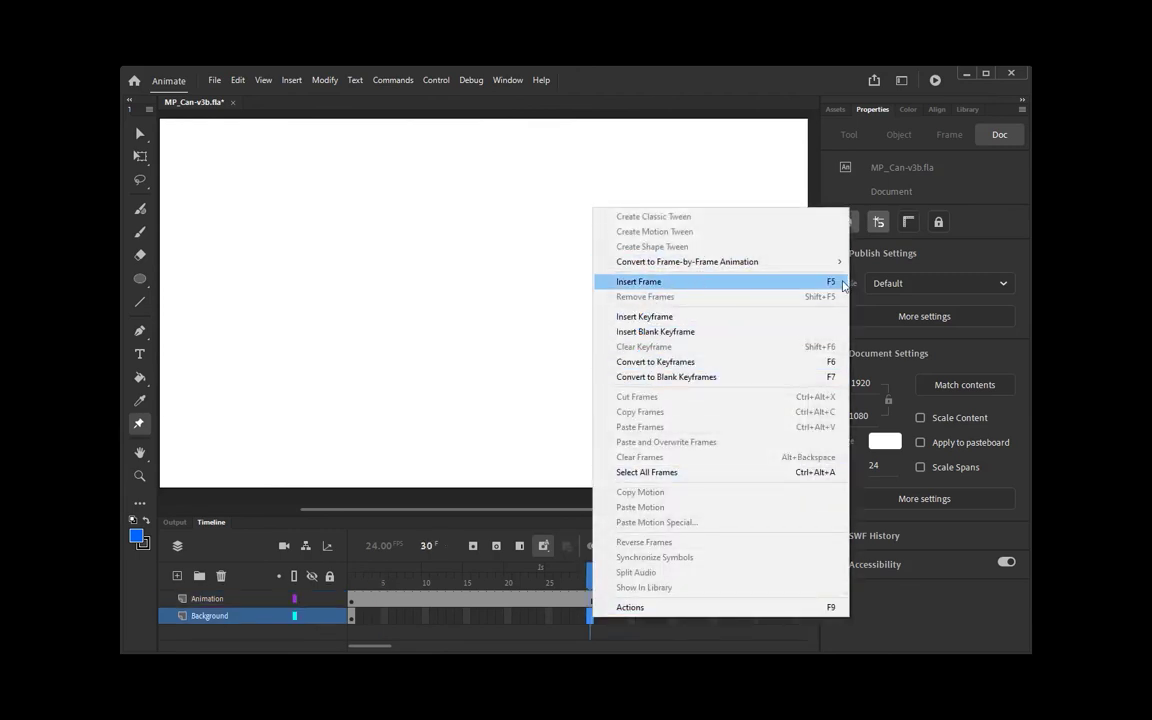
left_click(746, 285)
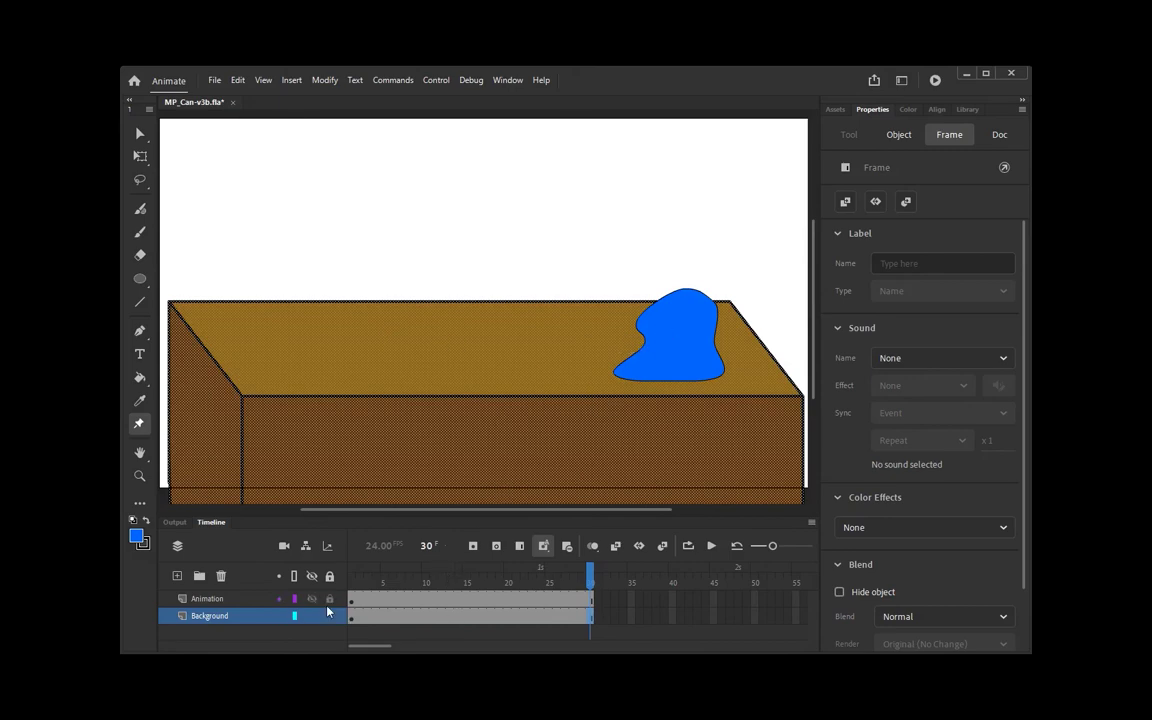
Convert frame 5 of the Animation layer to a keyframe holding the starting pose.
left_click(385, 602)
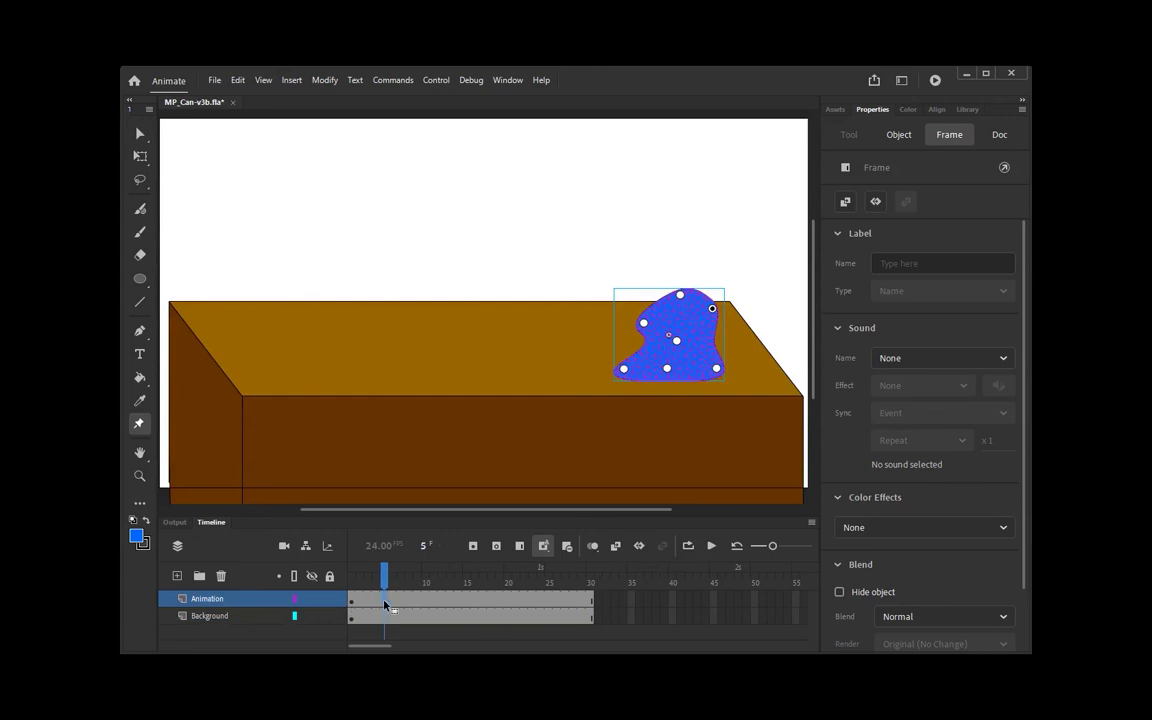
right_click(385, 603)
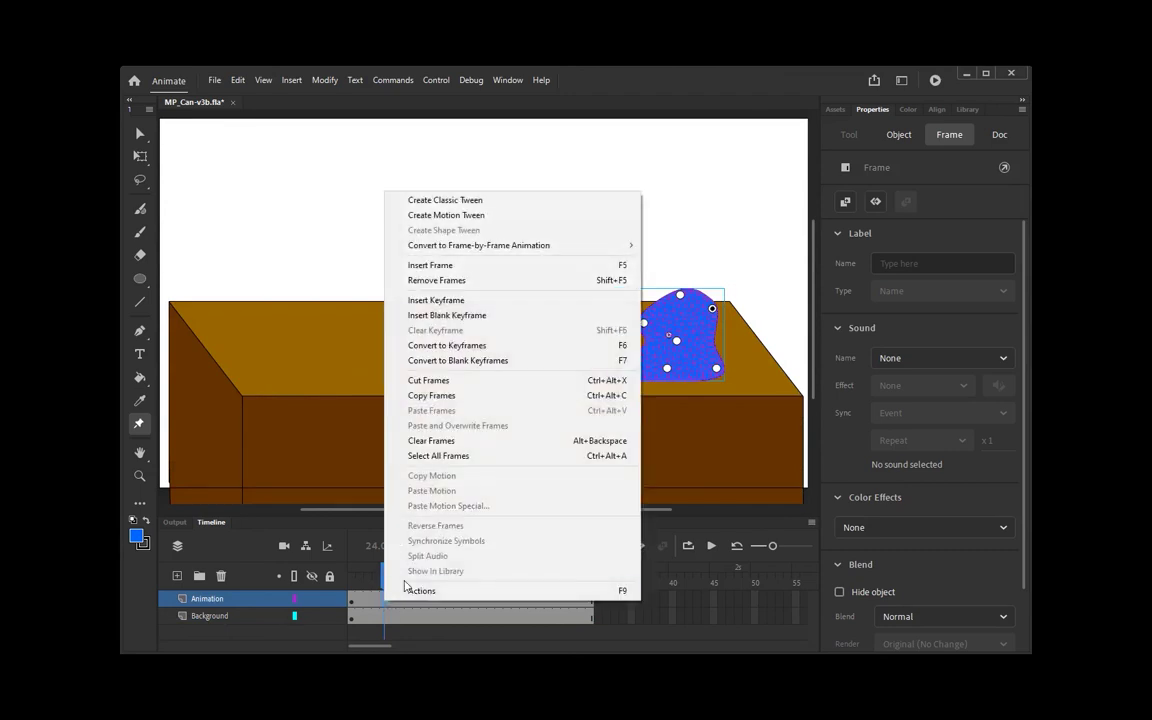
left_click(631, 348)
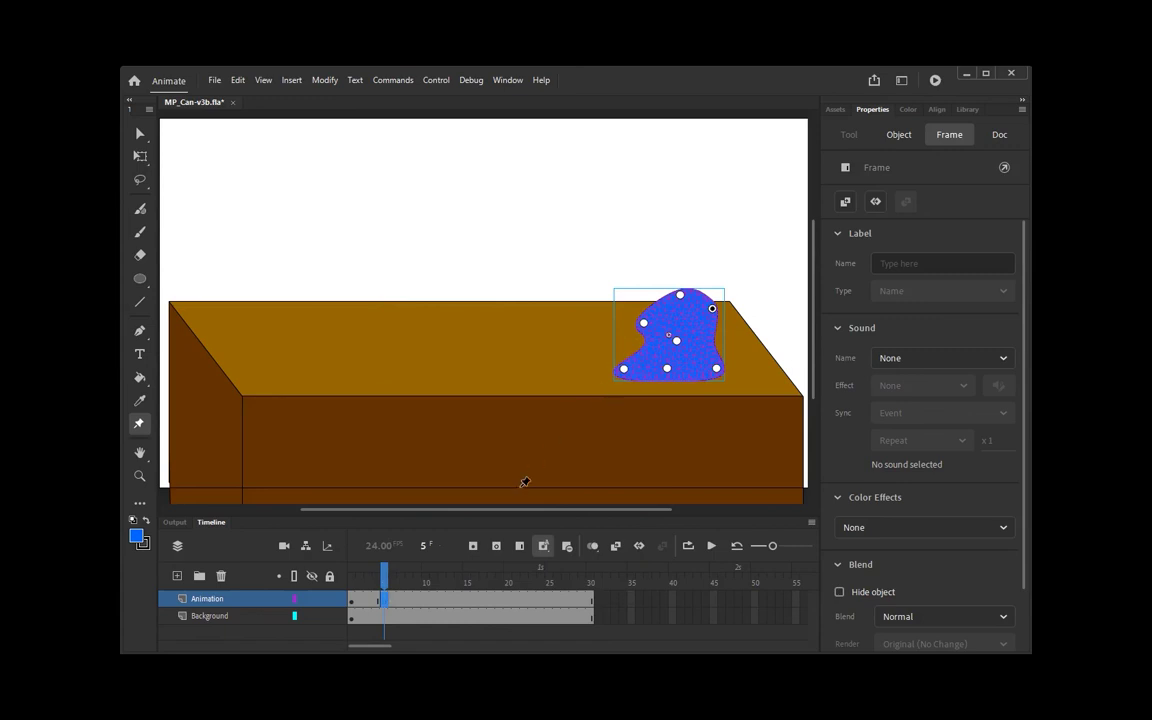
right_click(385, 603)
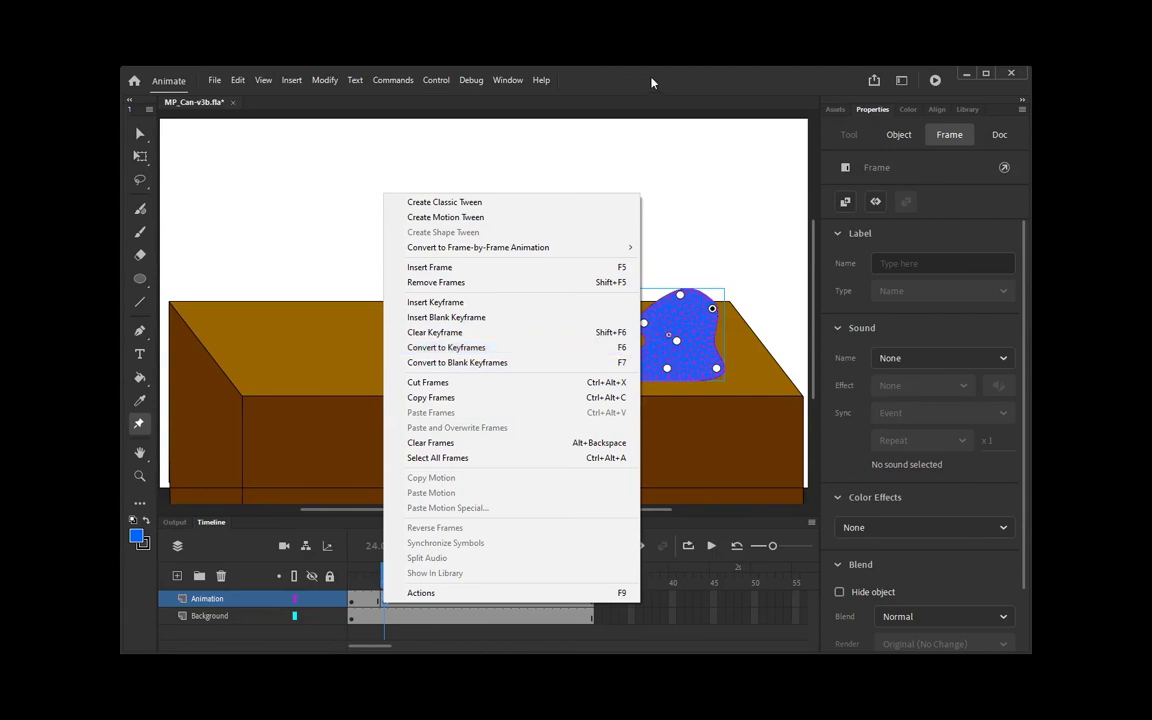
left_click(585, 68)
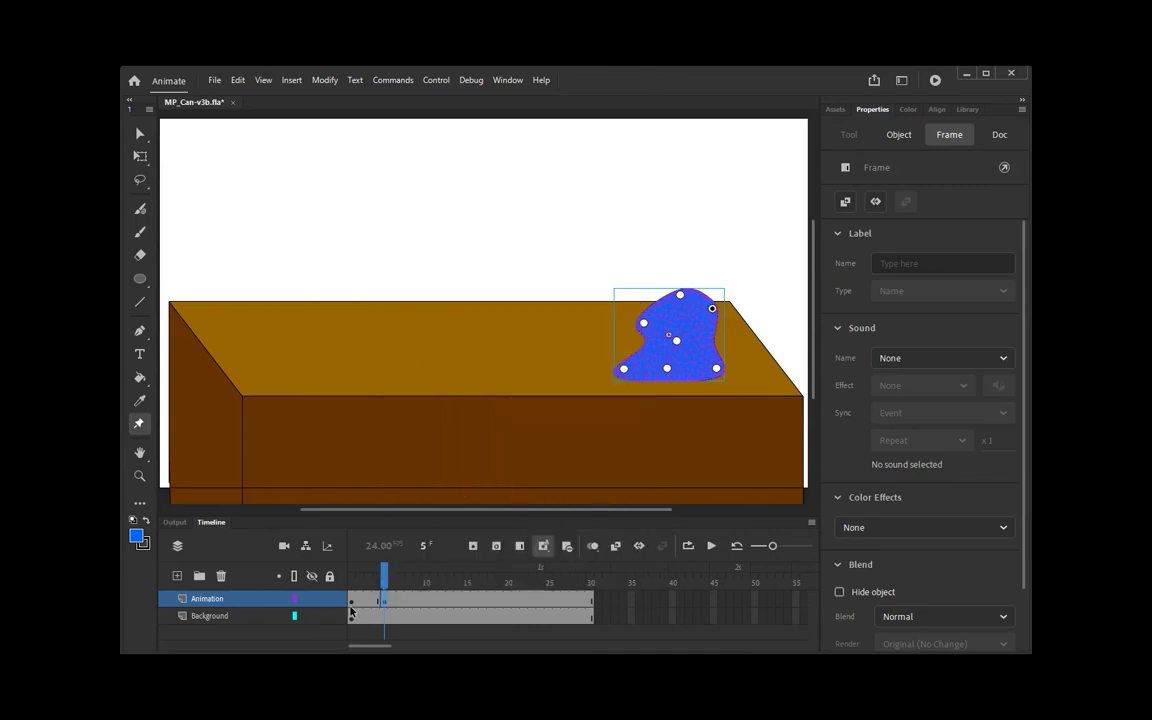
left_click_drag(388, 607, 383, 611)
left_click(352, 606)
left_click(385, 604)
Convert frame 11 of the Animation layer to a keyframe.
left_click(425, 601)
left_click(432, 602)
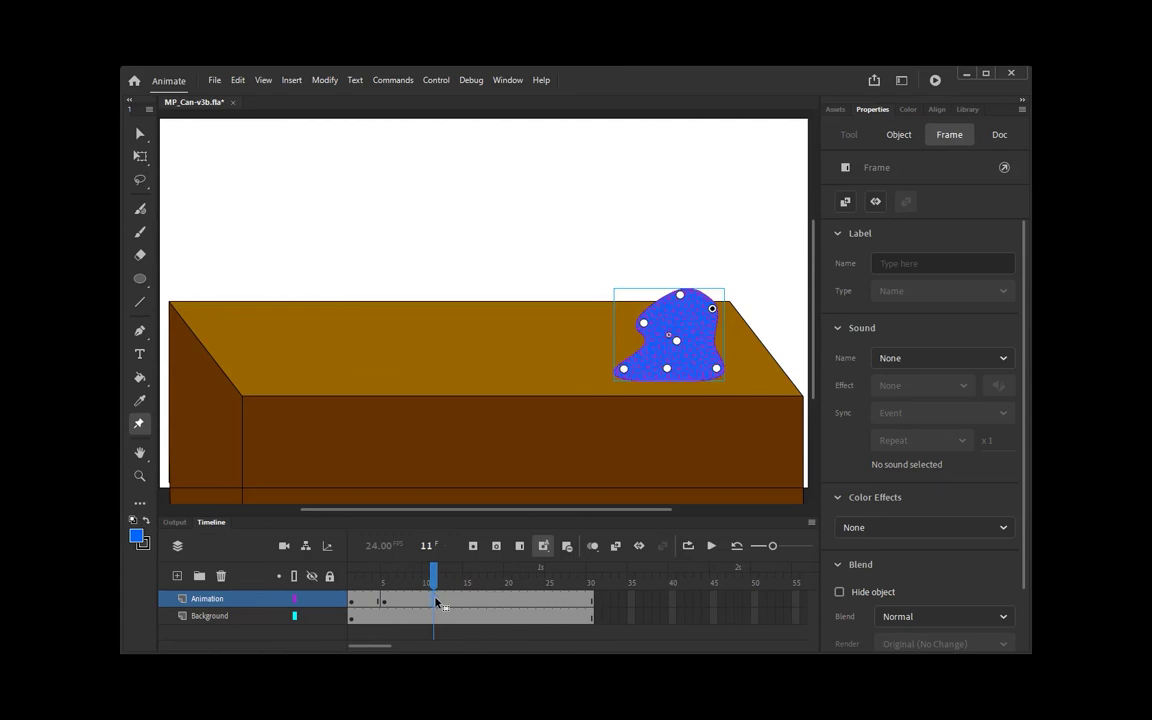
right_click(436, 601)
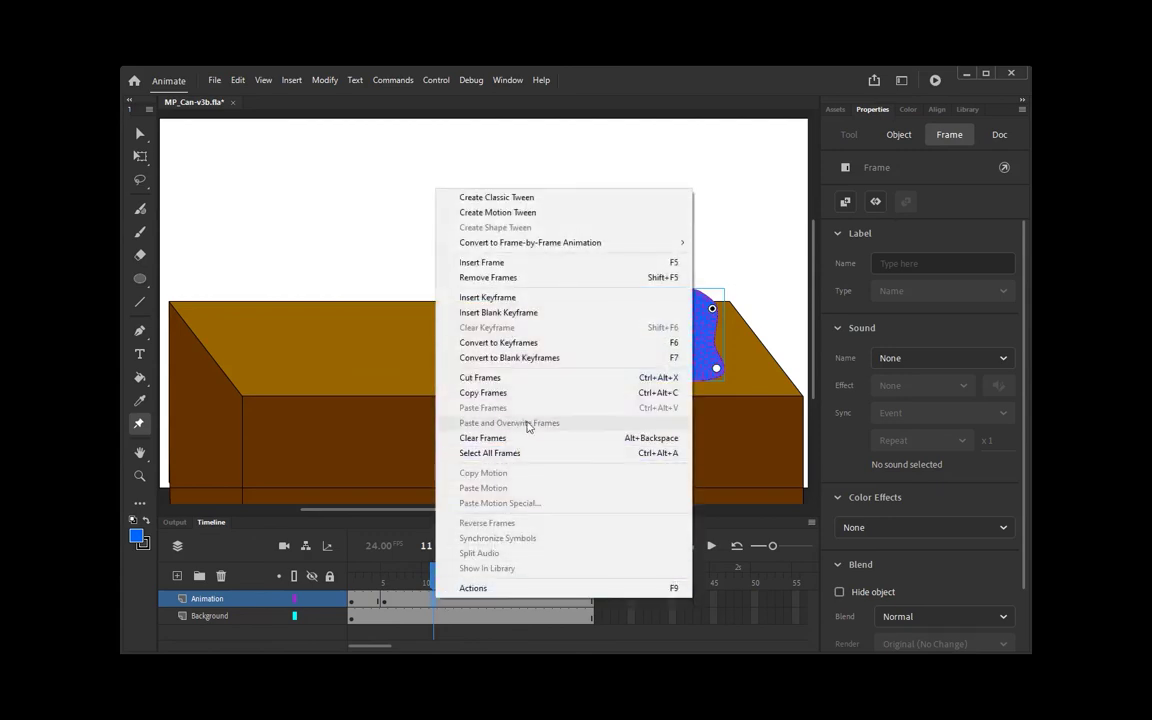
left_click(590, 344)
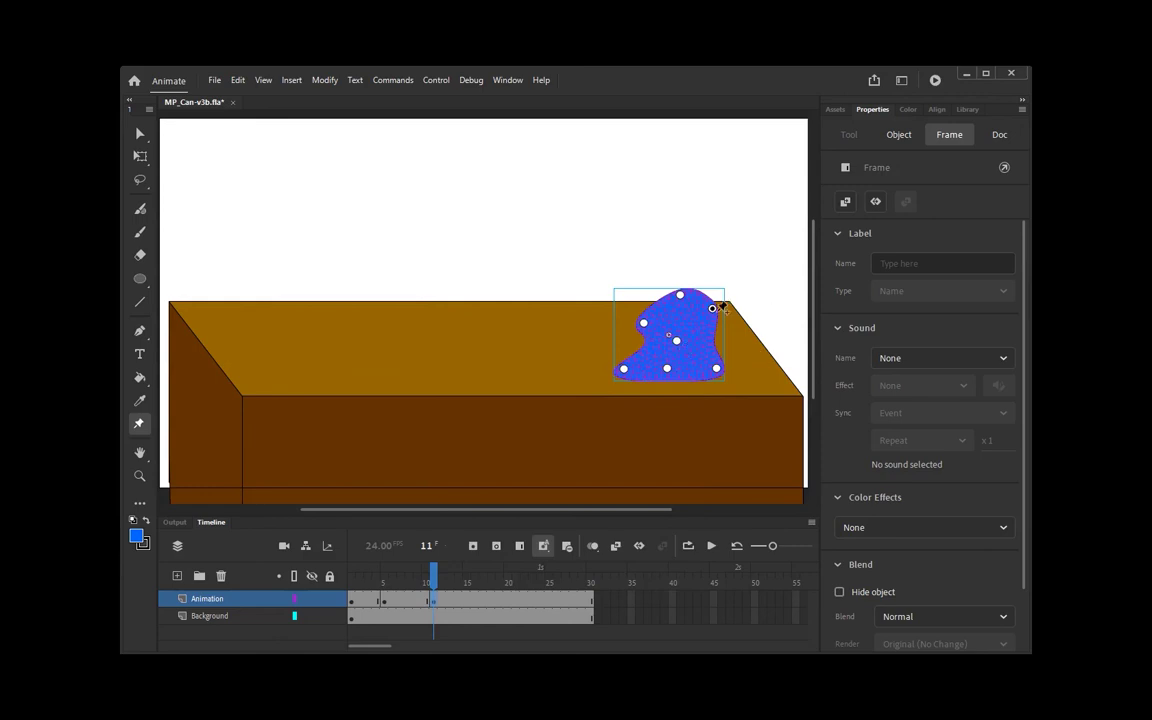
Warp the blob at frame 11 so its upper part leans right over the table's edge and its lower-left corner curls up.
left_click_drag(712, 308, 747, 320)
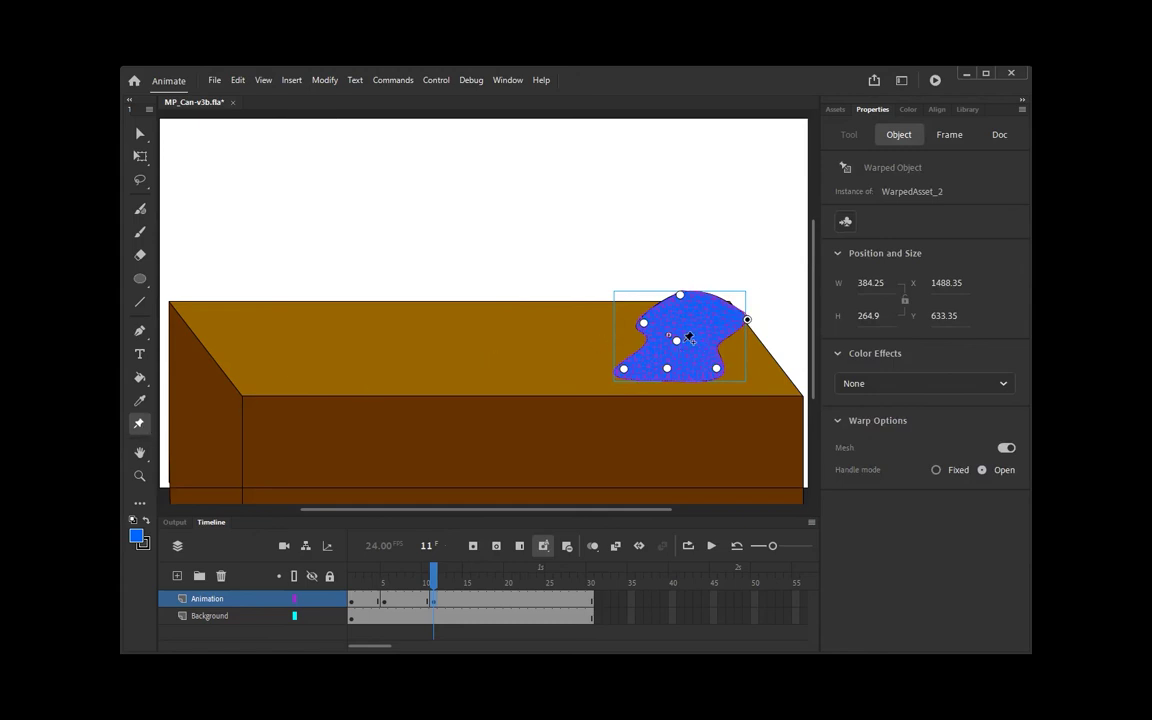
left_click_drag(677, 341, 720, 294)
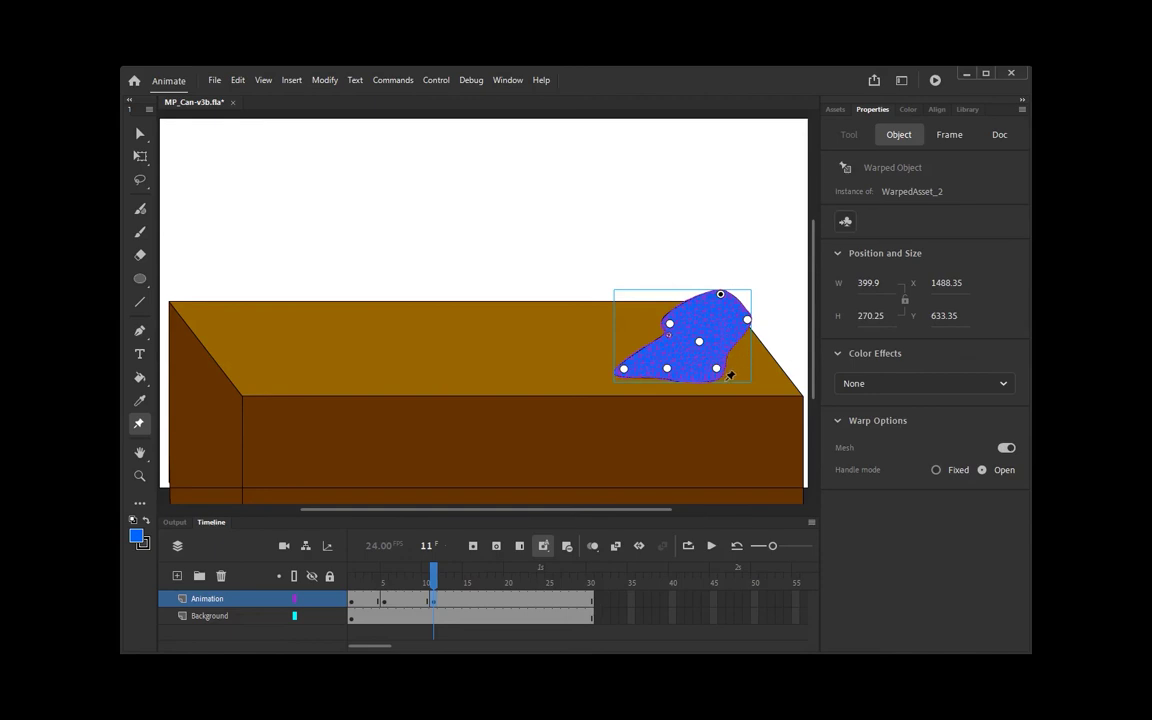
left_click_drag(749, 319, 672, 329)
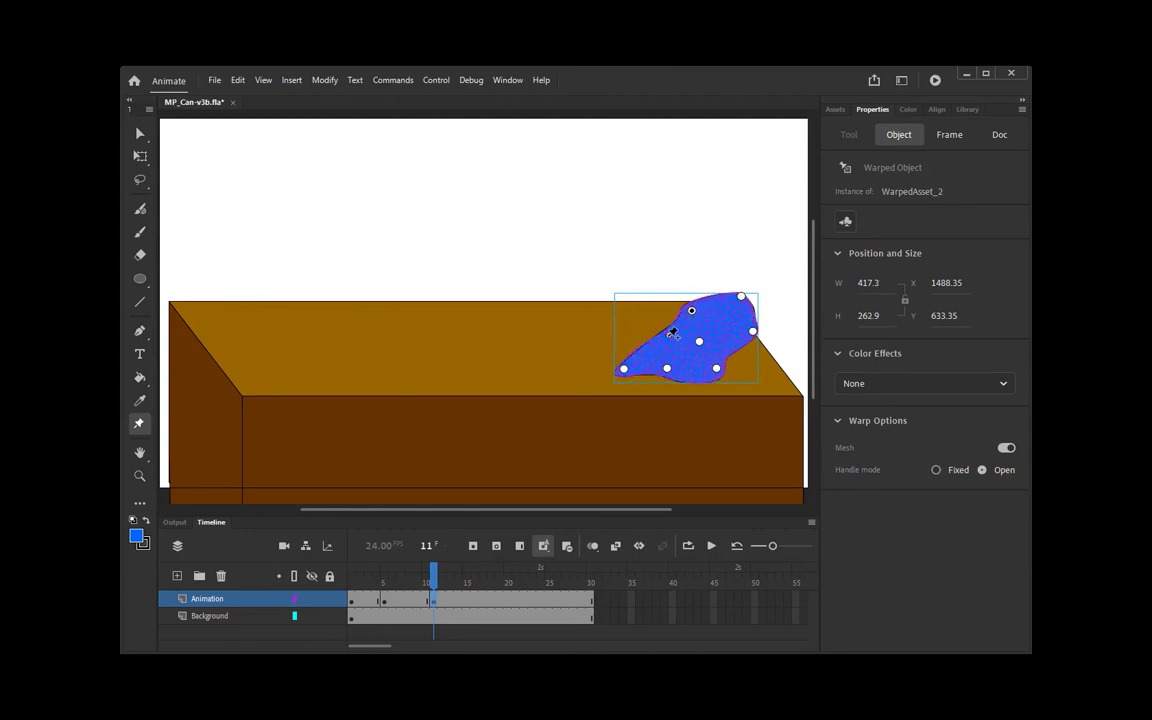
left_click_drag(699, 341, 718, 341)
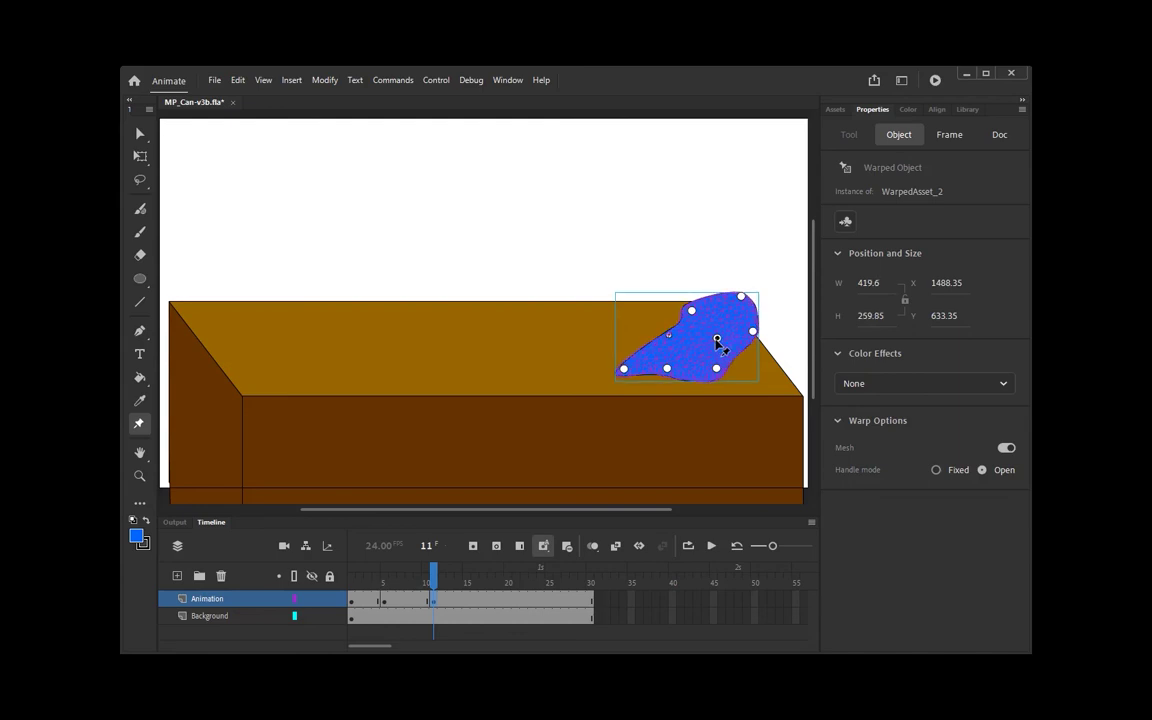
left_click_drag(622, 370, 661, 334)
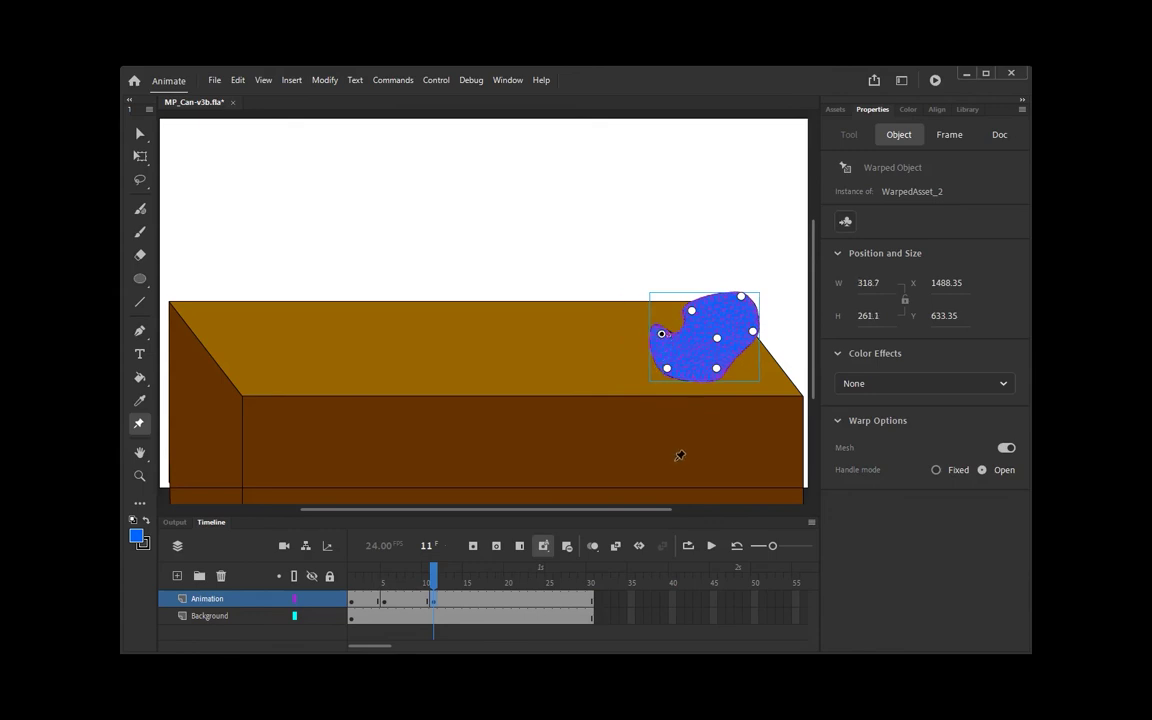
Compare the blob's pose at frame 11 with the frames just before it.
left_click(440, 576)
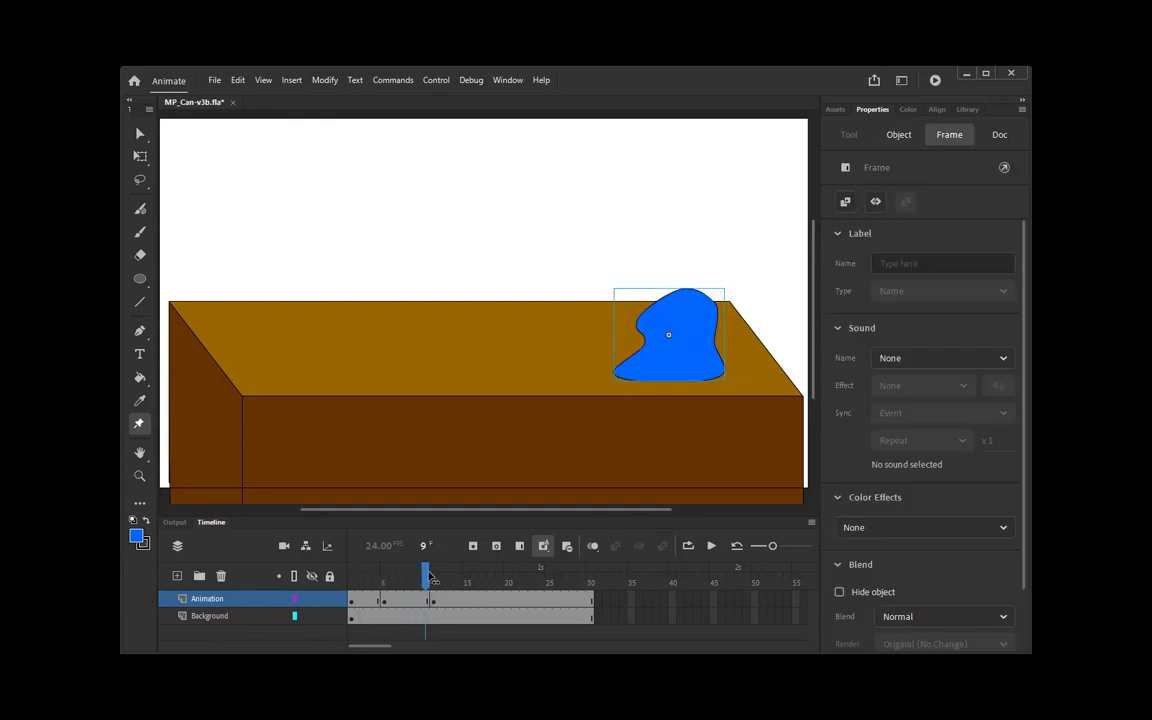
mouse_move(437, 576)
left_mouse_down()
mouse_move(378, 577)
mouse_move(450, 577)
mouse_move(376, 588)
mouse_move(437, 577)
mouse_move(378, 577)
mouse_move(448, 577)
mouse_move(433, 578)
left_mouse_up()
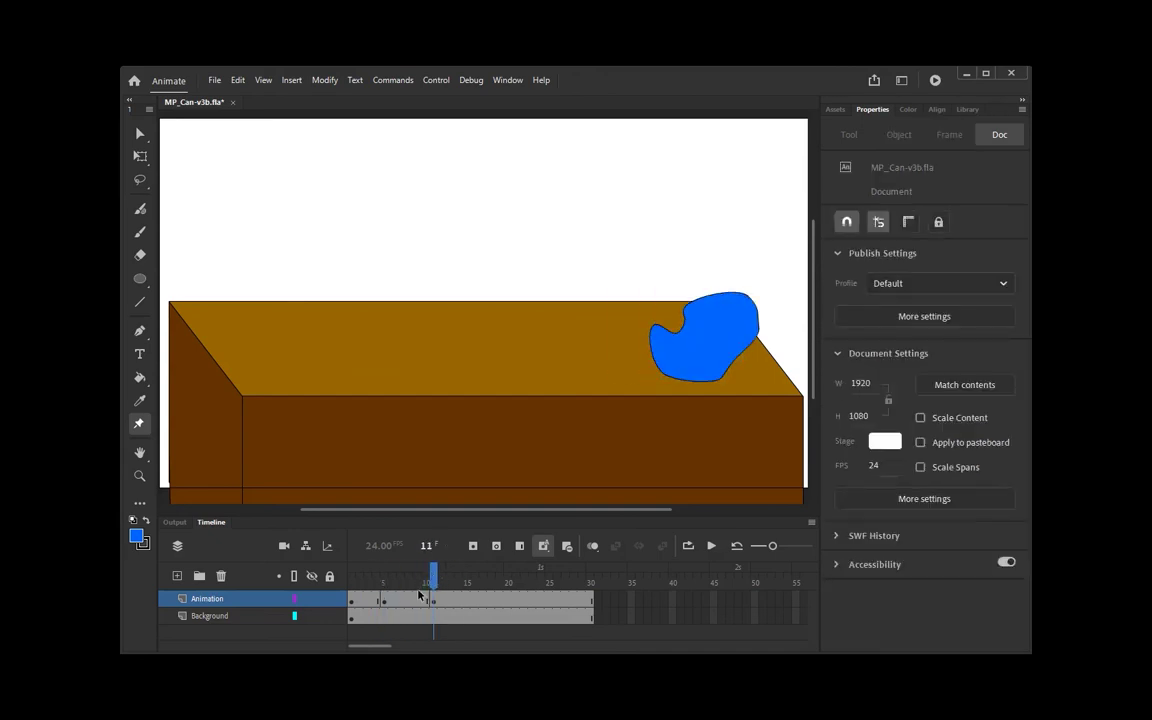
left_click(405, 601)
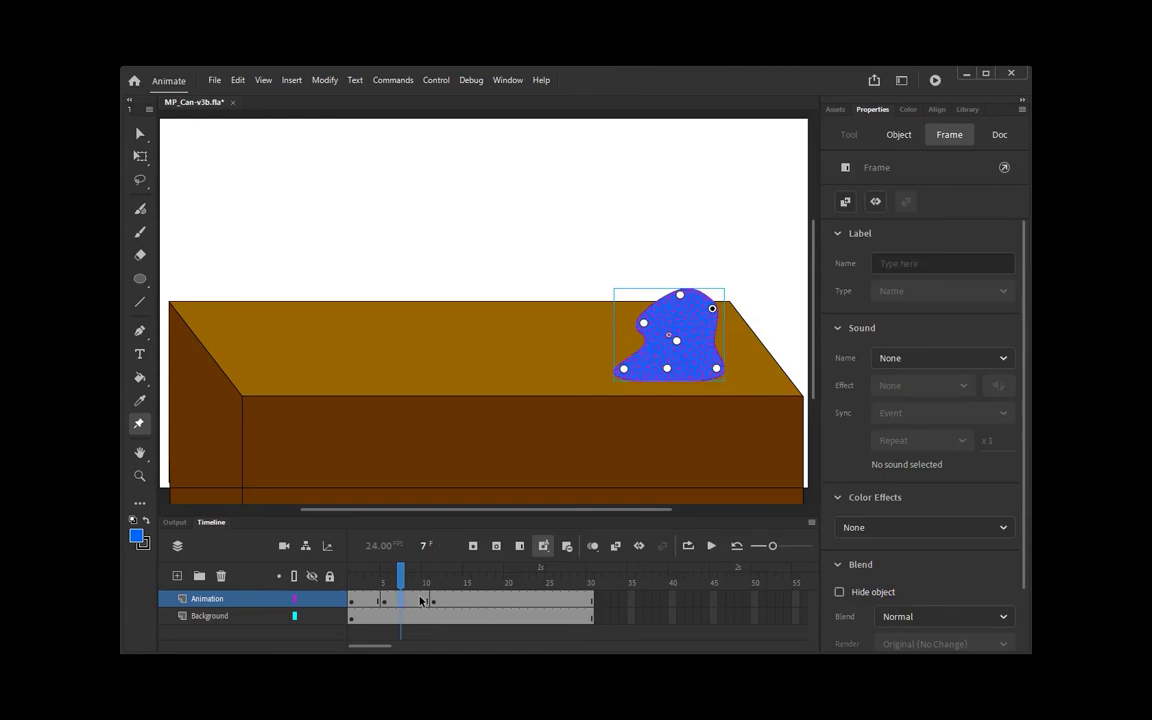
left_click(431, 603)
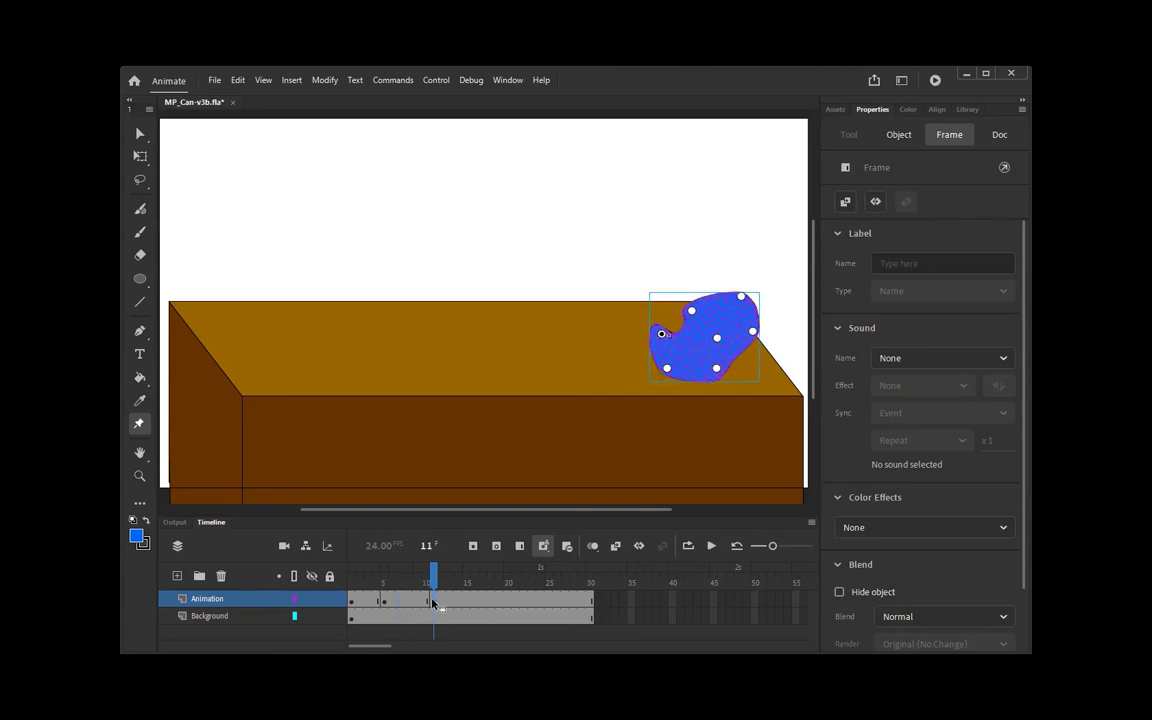
Insert two extra frames at frame 9 of the Animation layer, between its second and third keyframes.
left_click(410, 603)
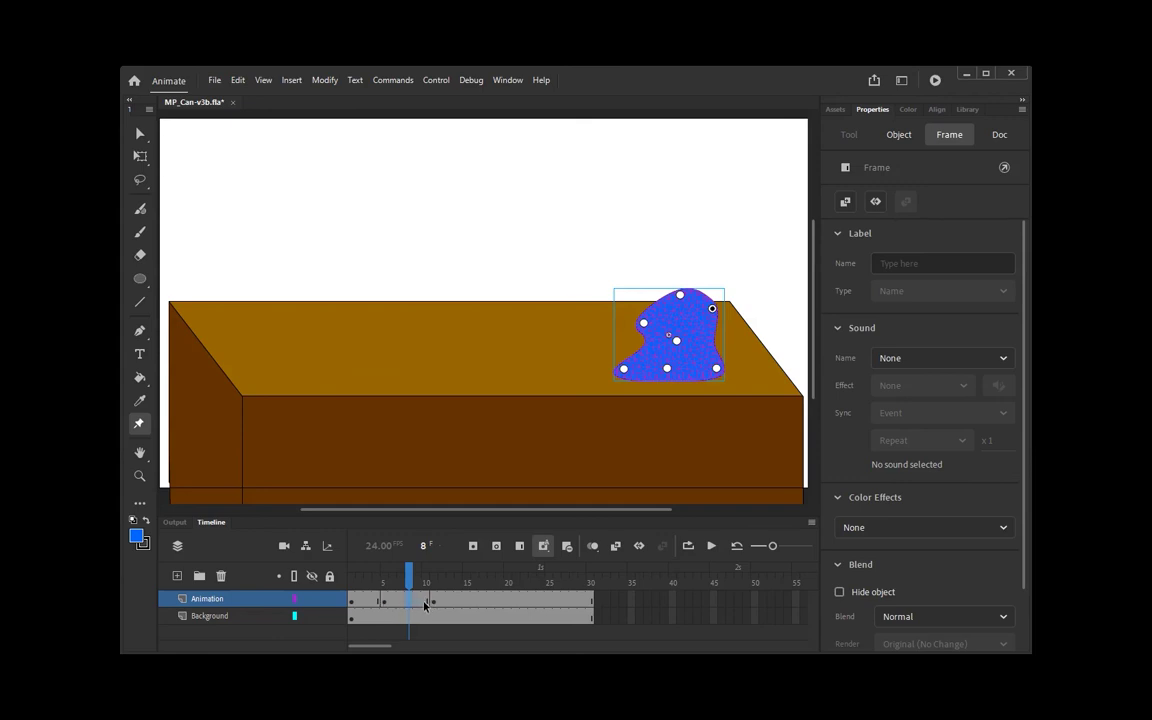
left_click_drag(424, 603, 416, 601)
mouse_move(402, 601)
left_mouse_down()
mouse_move(378, 600)
mouse_move(418, 602)
left_mouse_up()
right_click(418, 601)
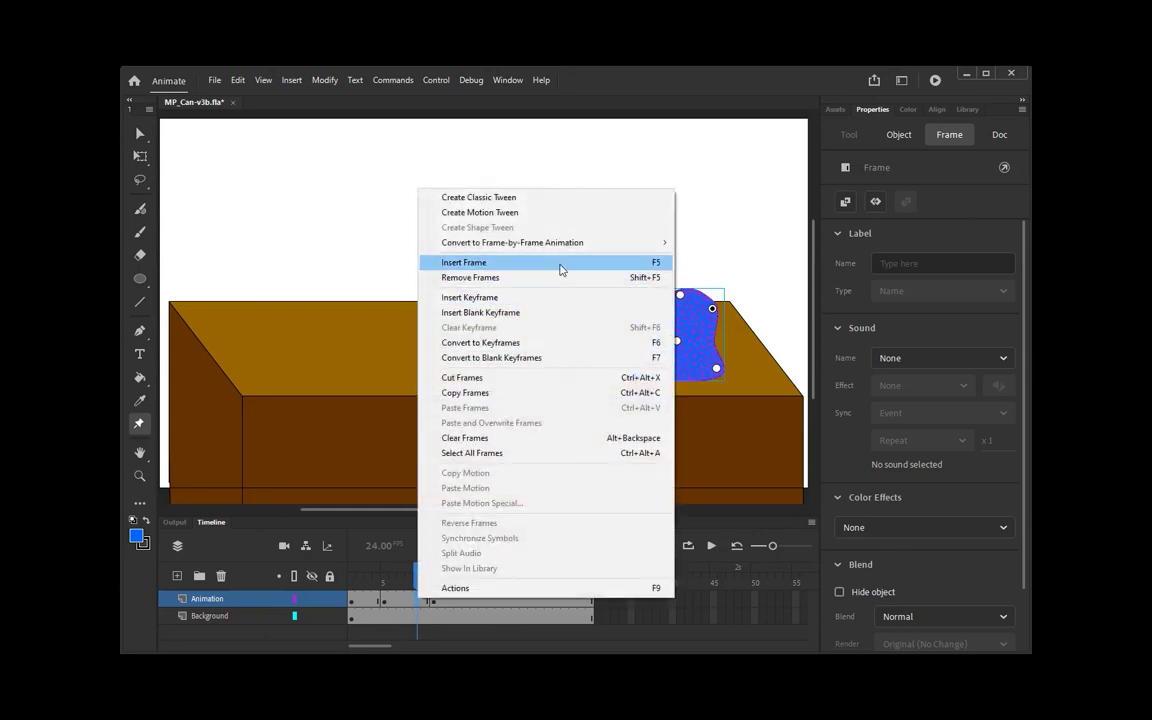
left_click(506, 241)
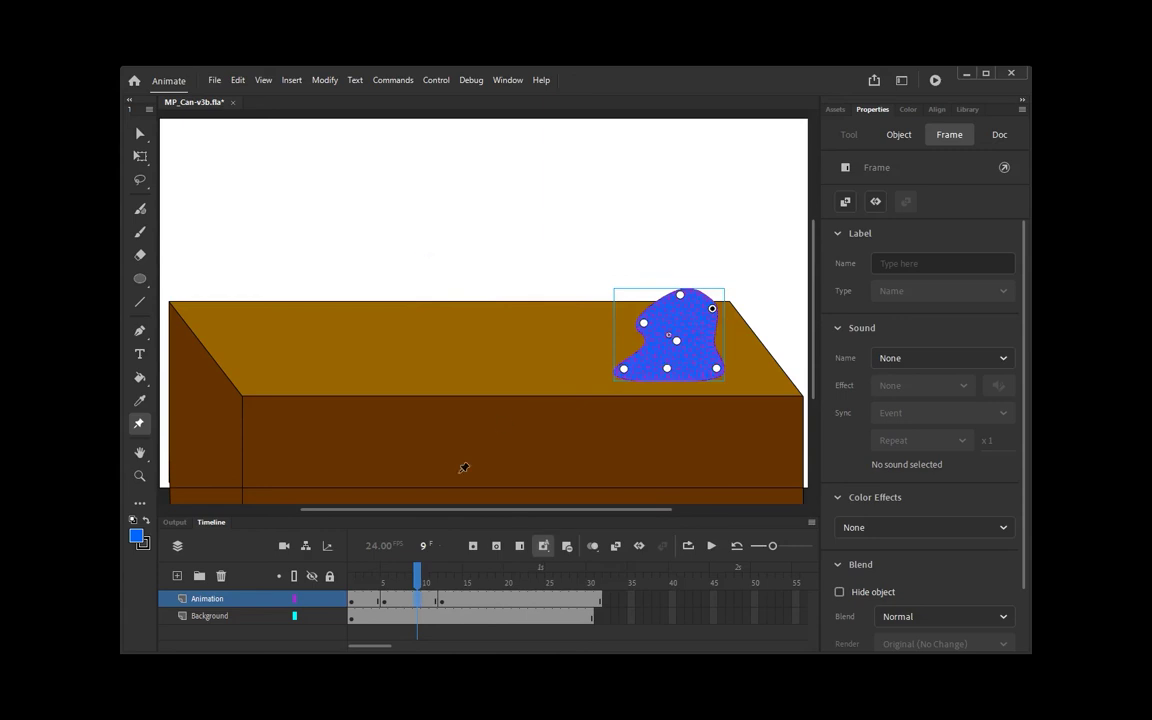
right_click(417, 601)
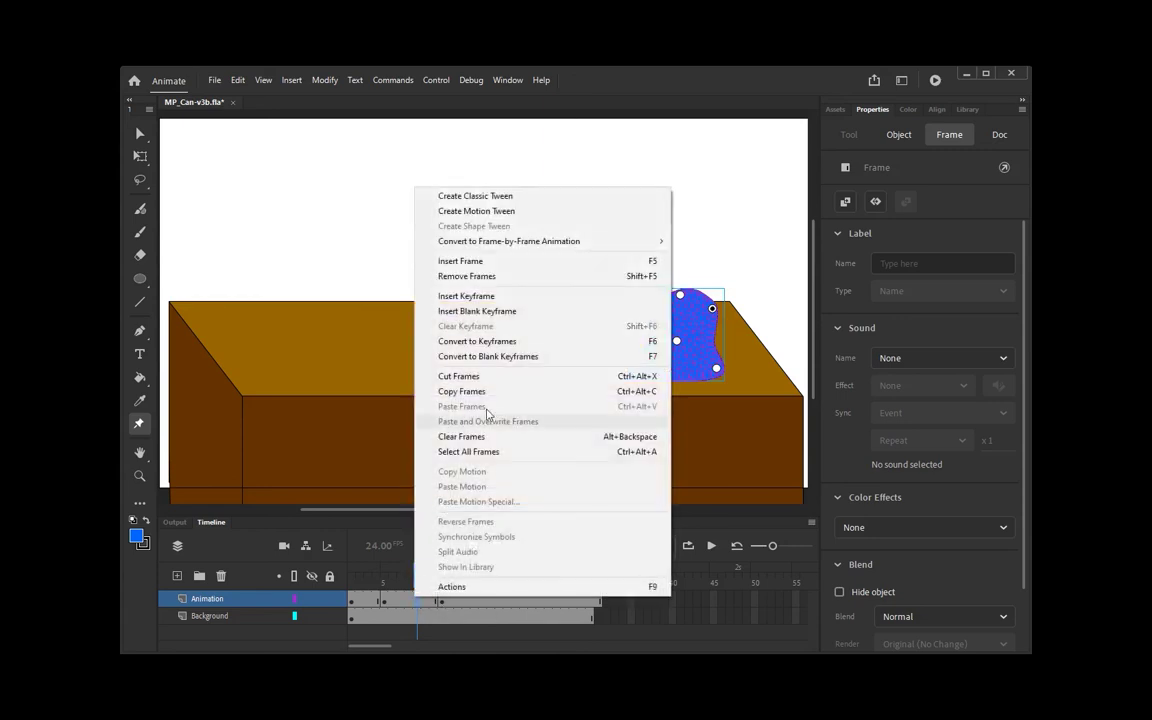
left_click(497, 262)
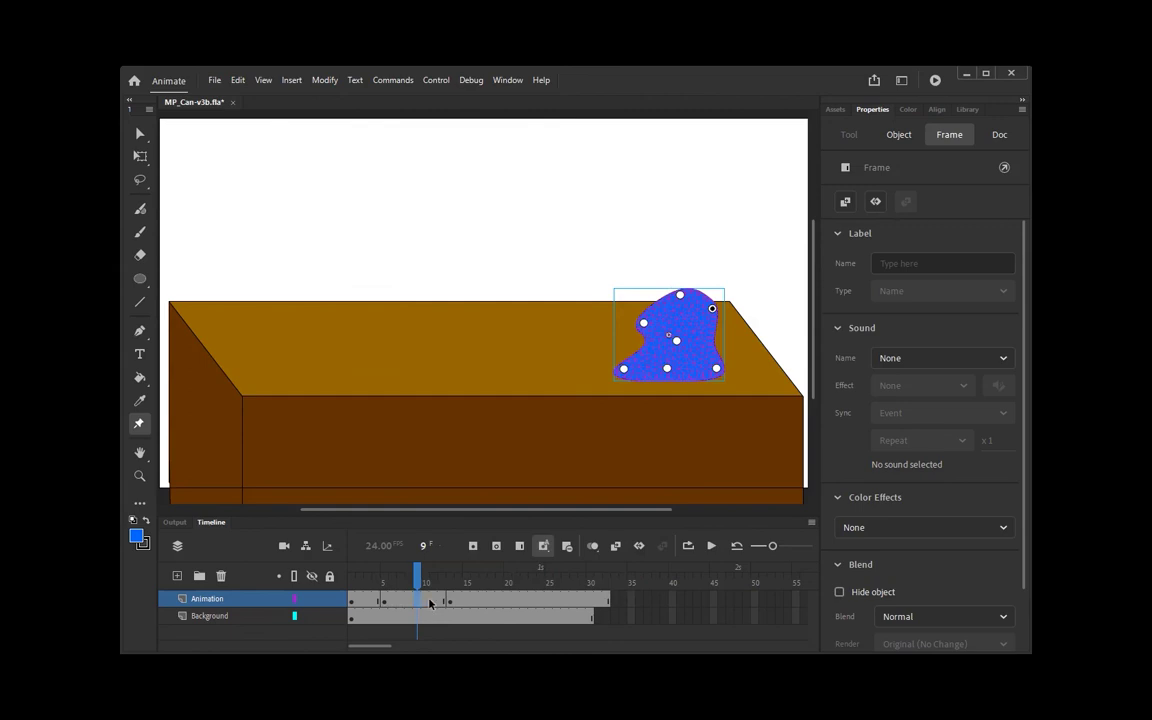
Convert frame 9 of the Animation layer to a keyframe.
left_click(433, 599)
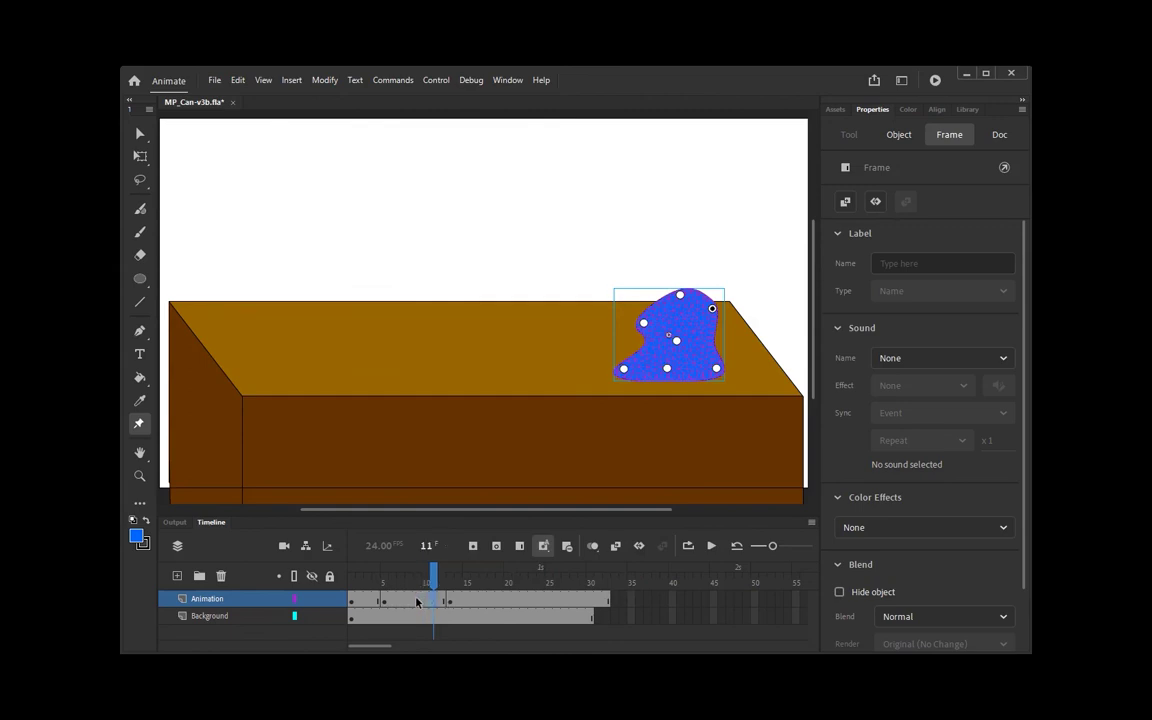
left_click(416, 601)
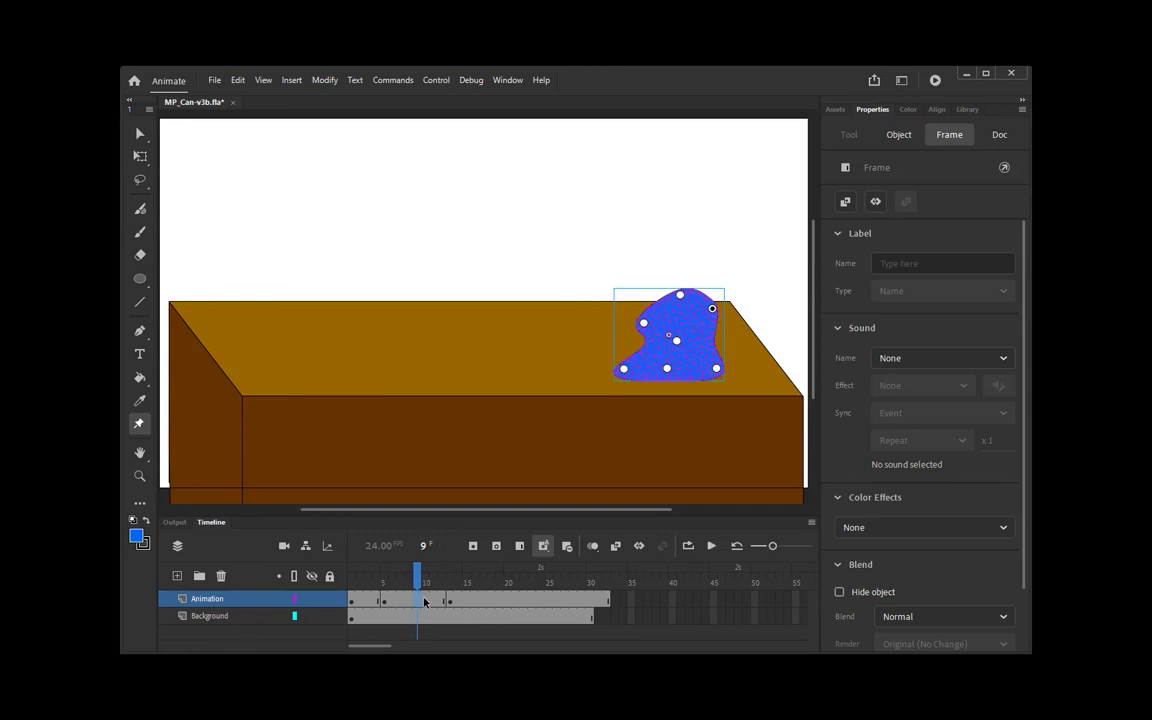
right_click(416, 601)
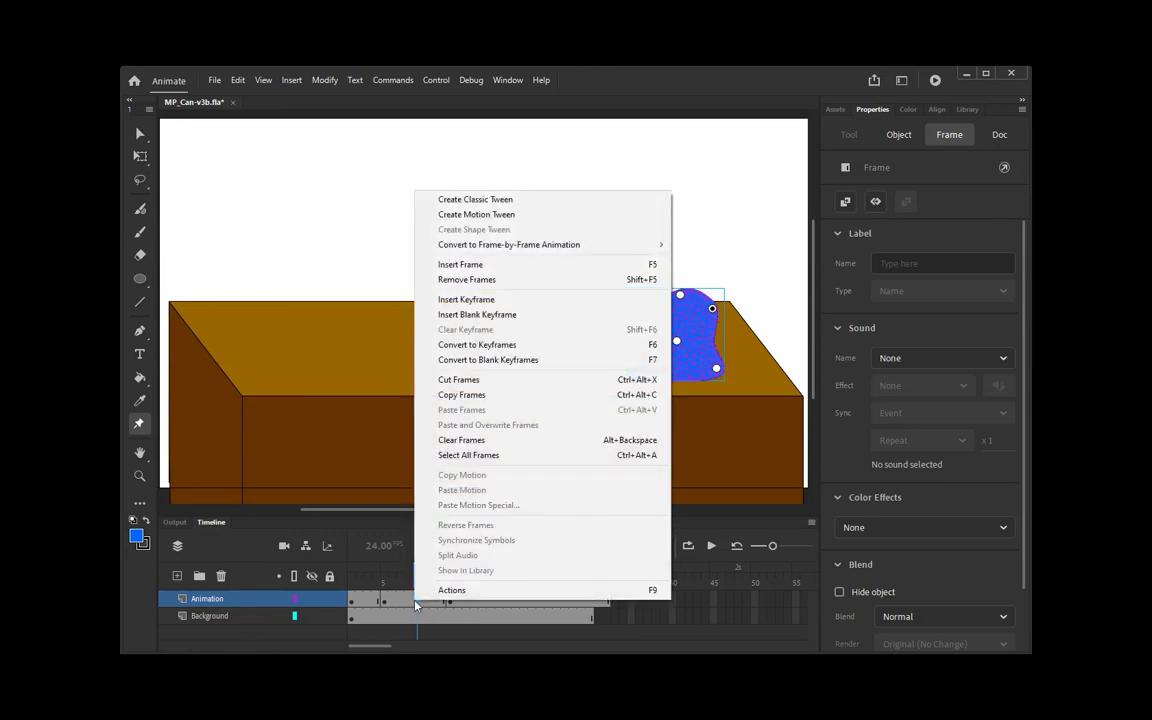
left_click(487, 345)
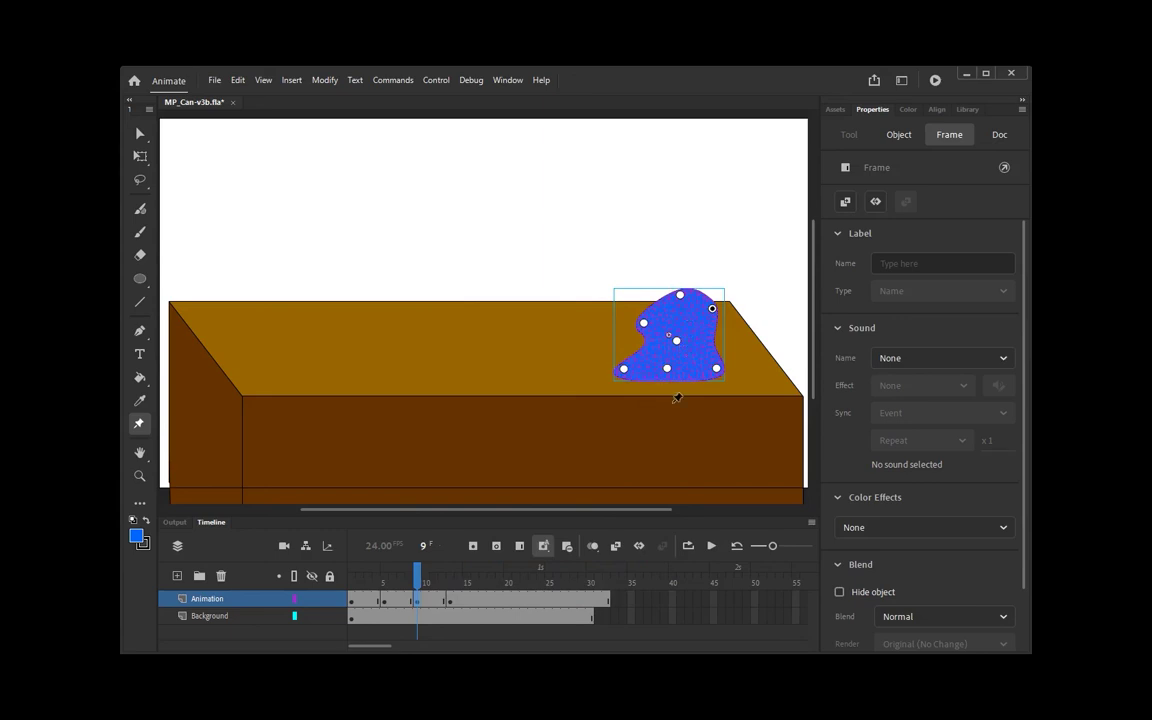
Turn on onion skinning and extend its range around frame 9 to cover the keyframes at frames 5 and 13.
left_click(594, 546)
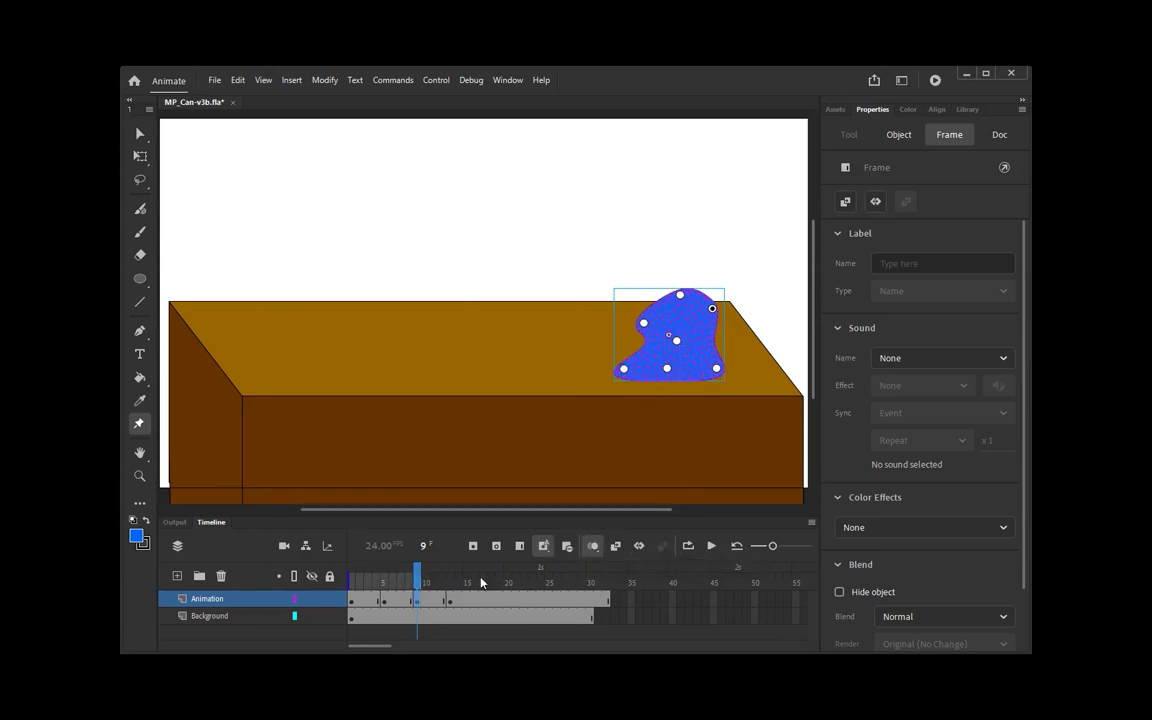
left_click(426, 582)
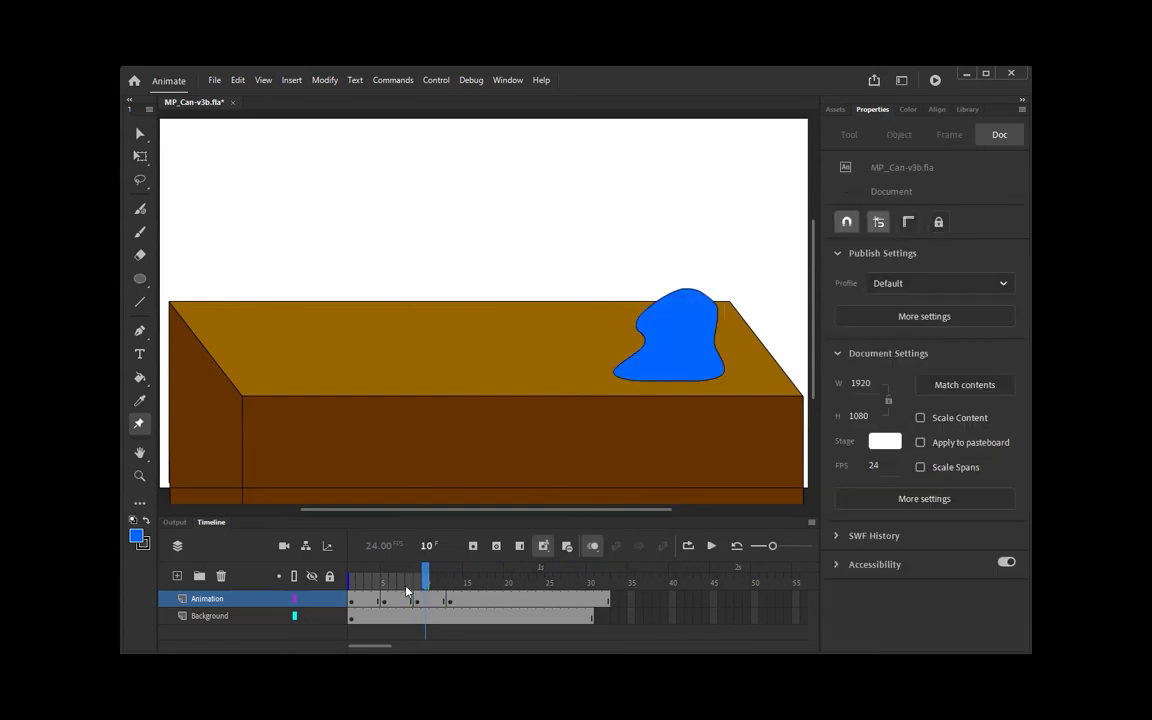
left_click_drag(351, 580, 378, 581)
left_click(385, 601)
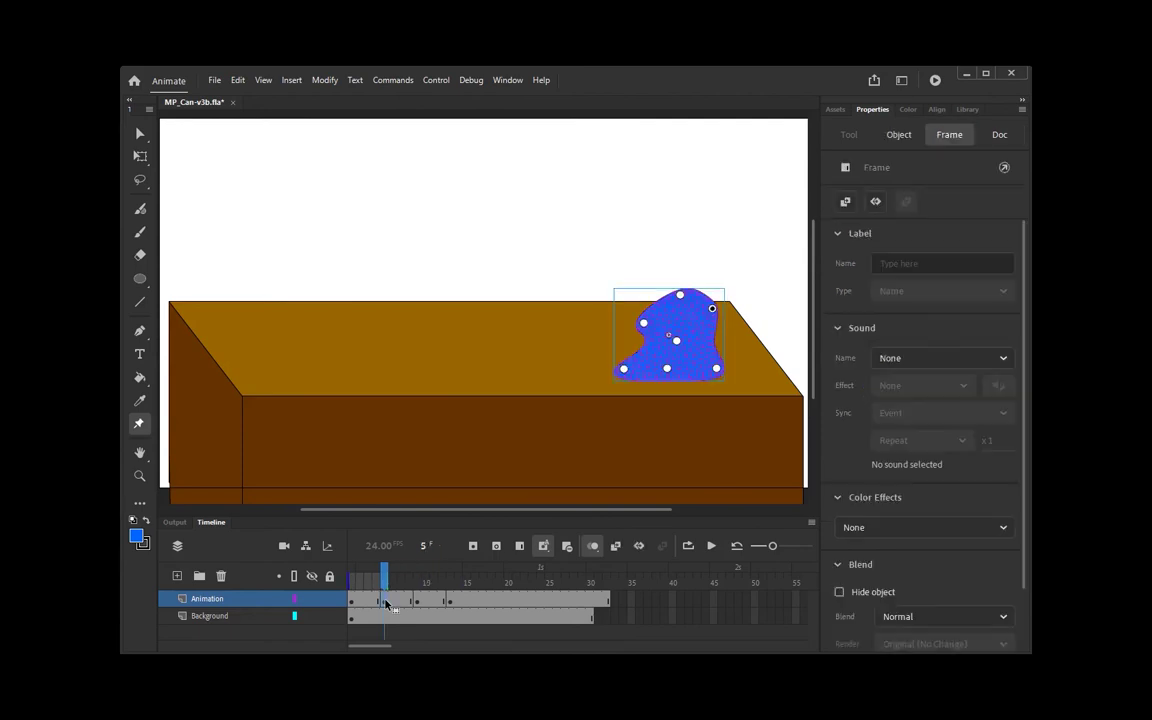
left_click(419, 600)
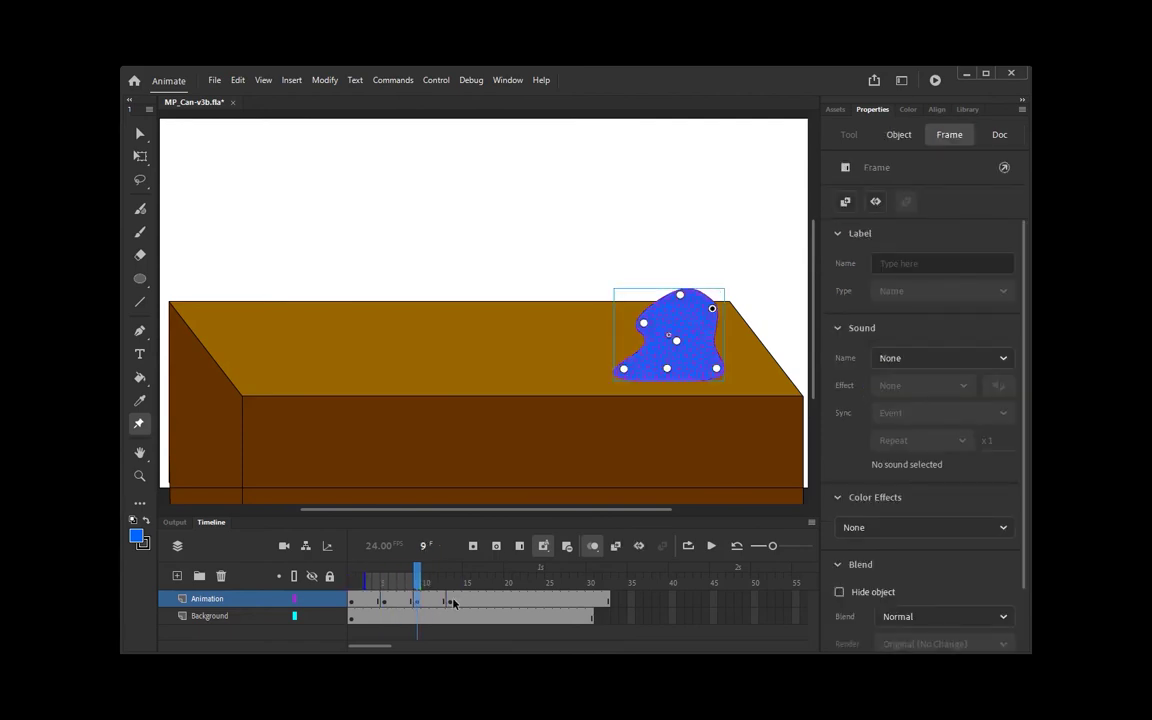
mouse_move(453, 602)
left_mouse_down()
mouse_move(417, 605)
mouse_move(462, 580)
left_mouse_up()
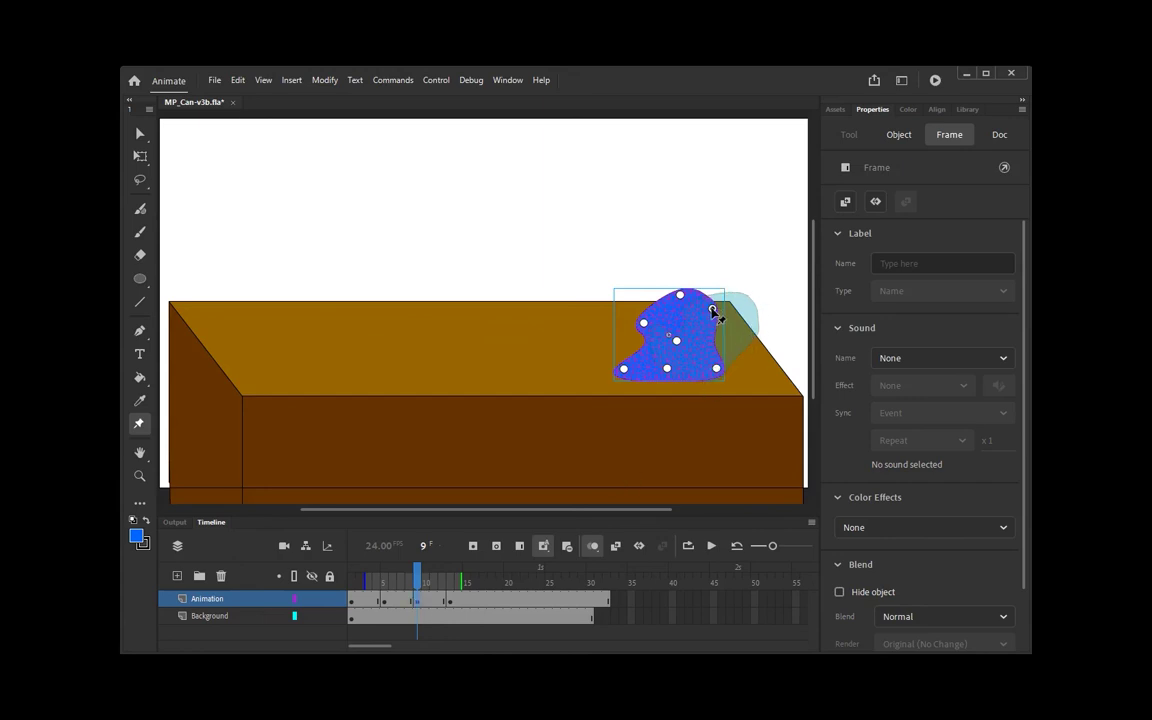
Warp the blob at frame 9 into an in-between pose by shifting its top, right-hand and middle pins to the right.
left_click_drag(714, 310, 743, 318)
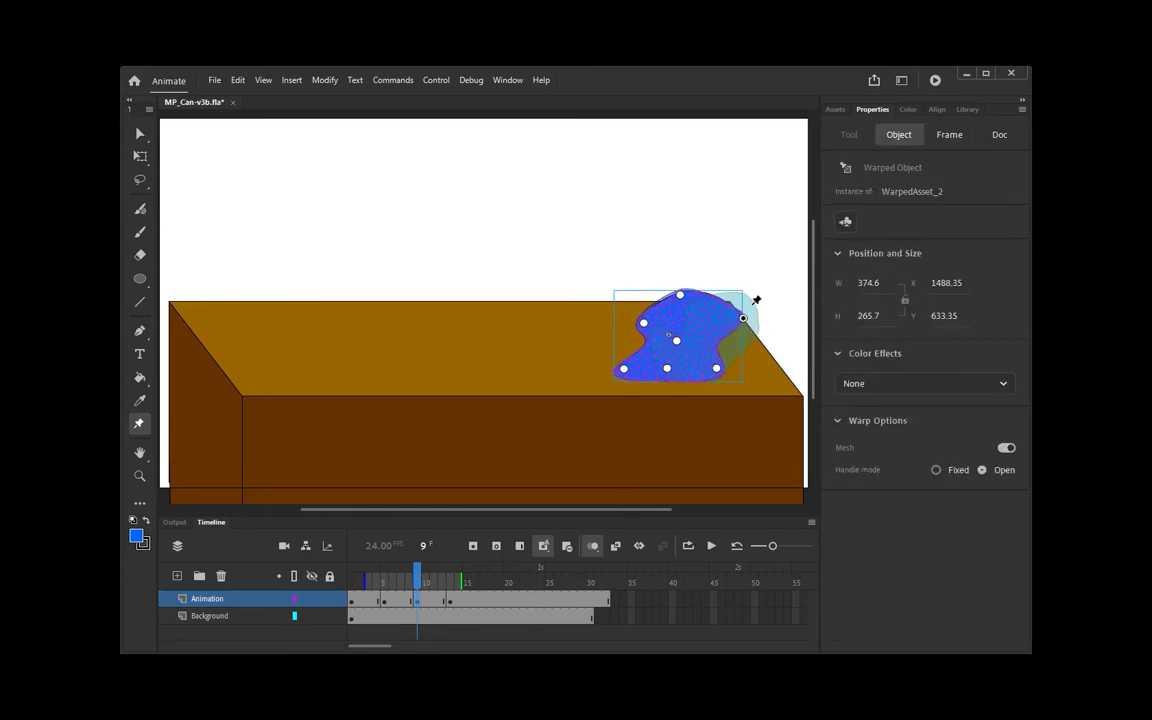
left_click_drag(680, 295, 721, 292)
left_click_drag(643, 323, 698, 338)
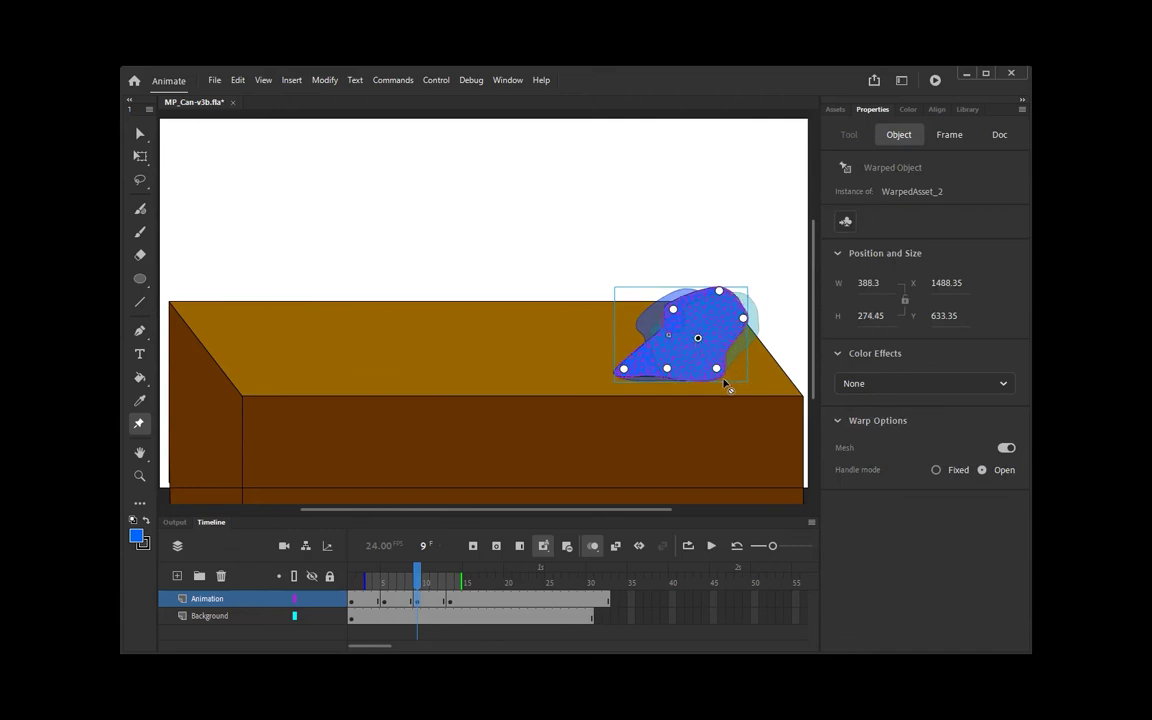
Compare the blob's poses at frames 5, 9 and 13, and scrub back to frame 1.
left_click(384, 601)
left_click(418, 601)
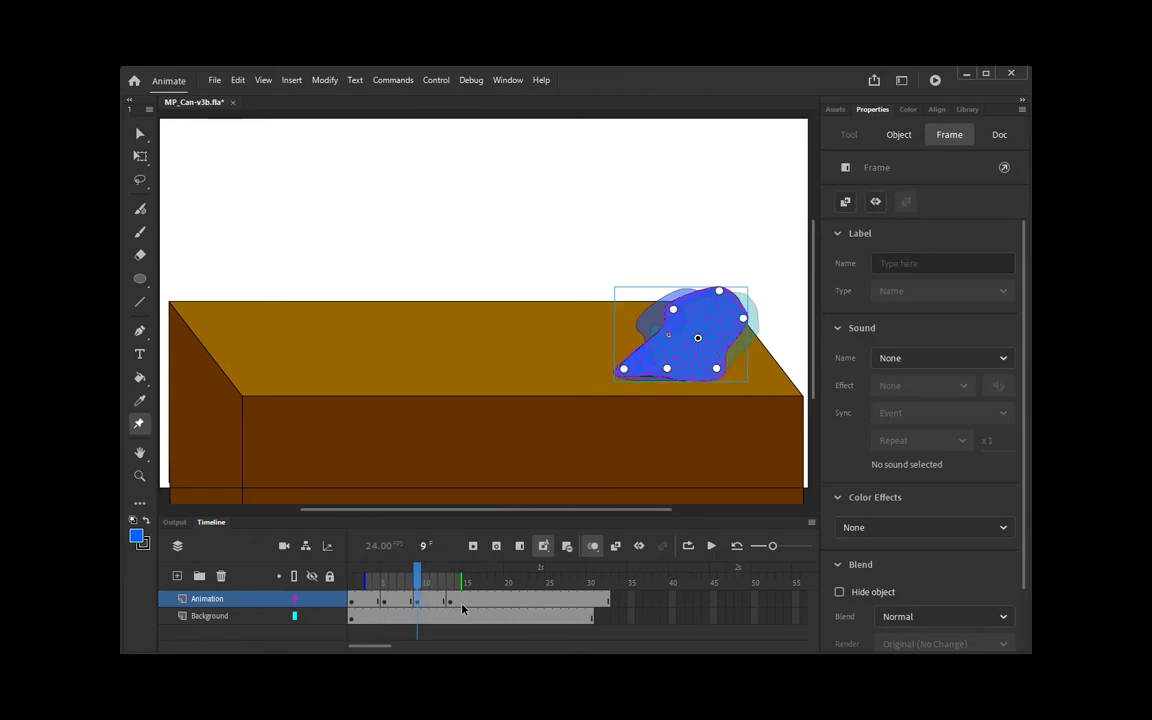
left_click(449, 601)
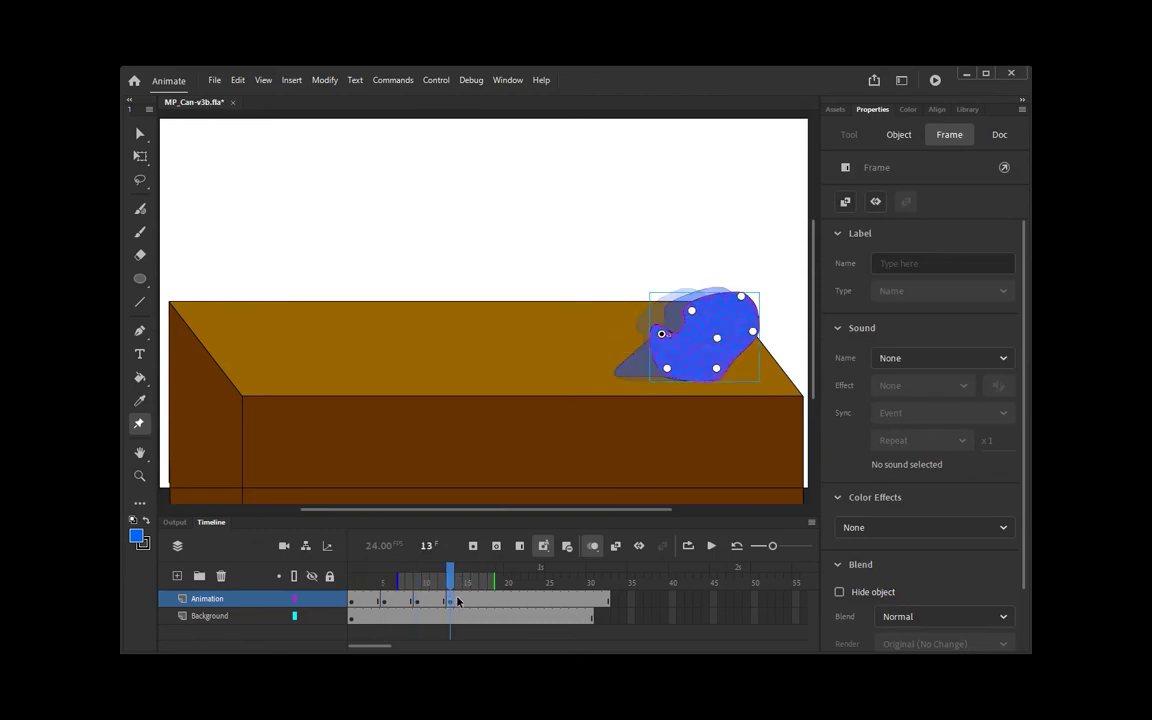
mouse_move(450, 582)
left_mouse_down()
mouse_move(357, 582)
mouse_move(463, 585)
left_mouse_up()
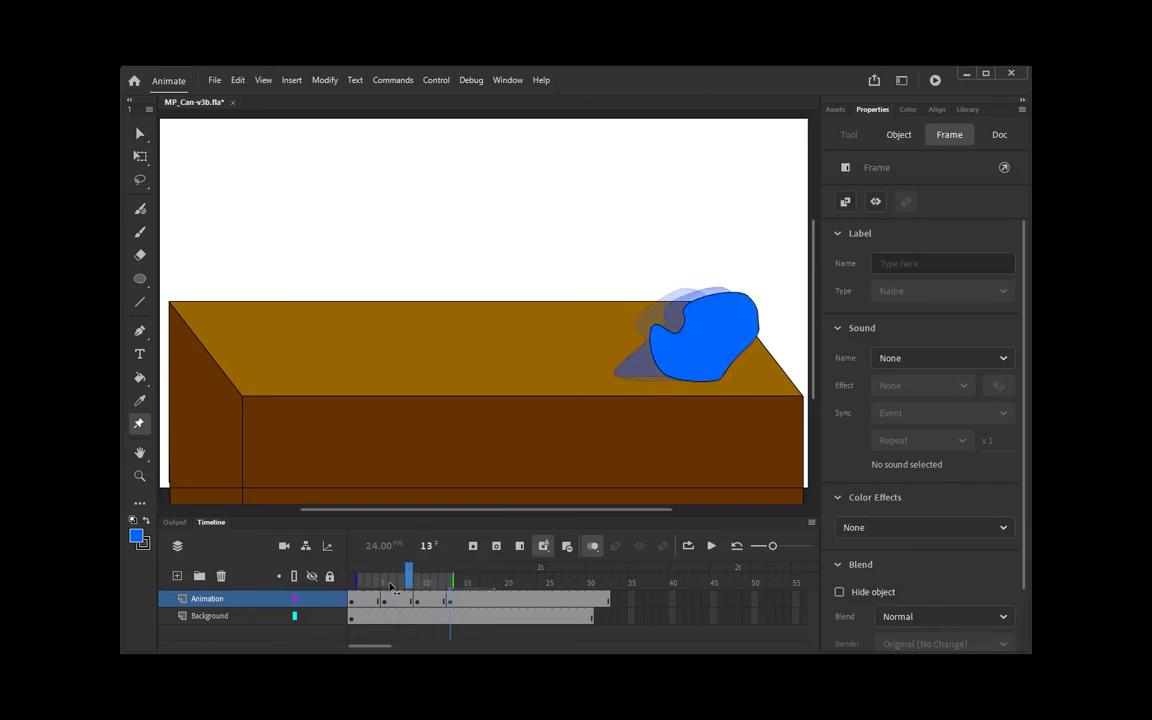
left_click(352, 582)
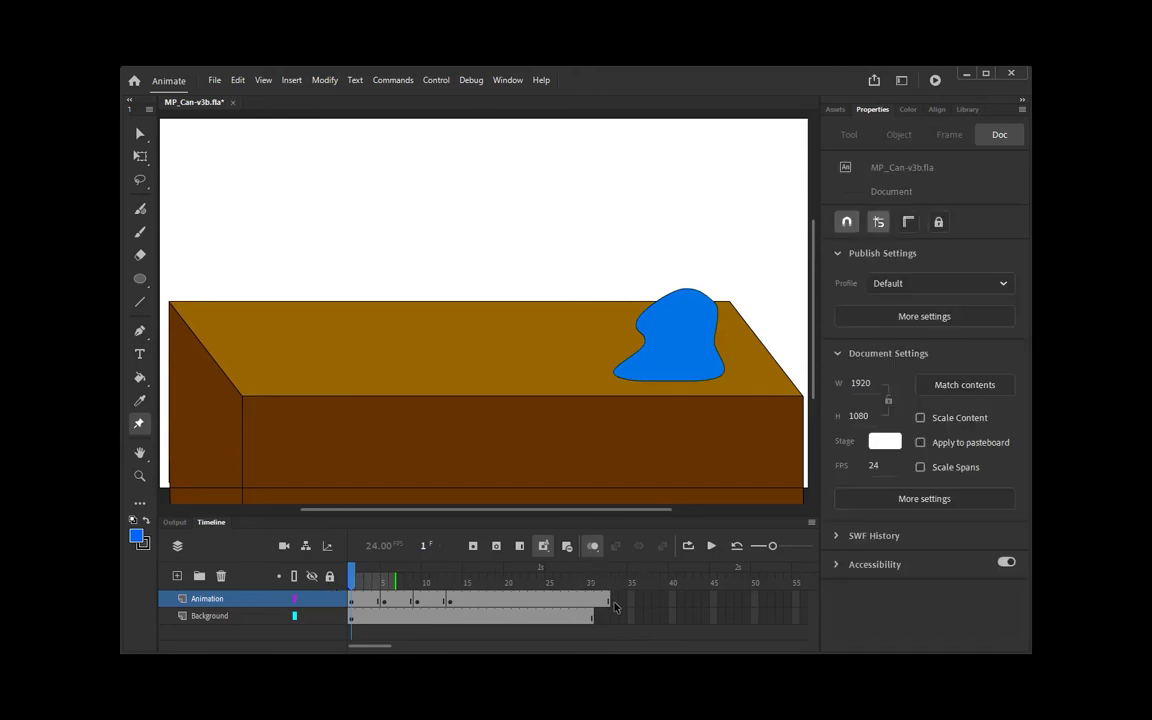
Insert two frames in the Background layer so it ends level with the Animation layer.
left_click(559, 622)
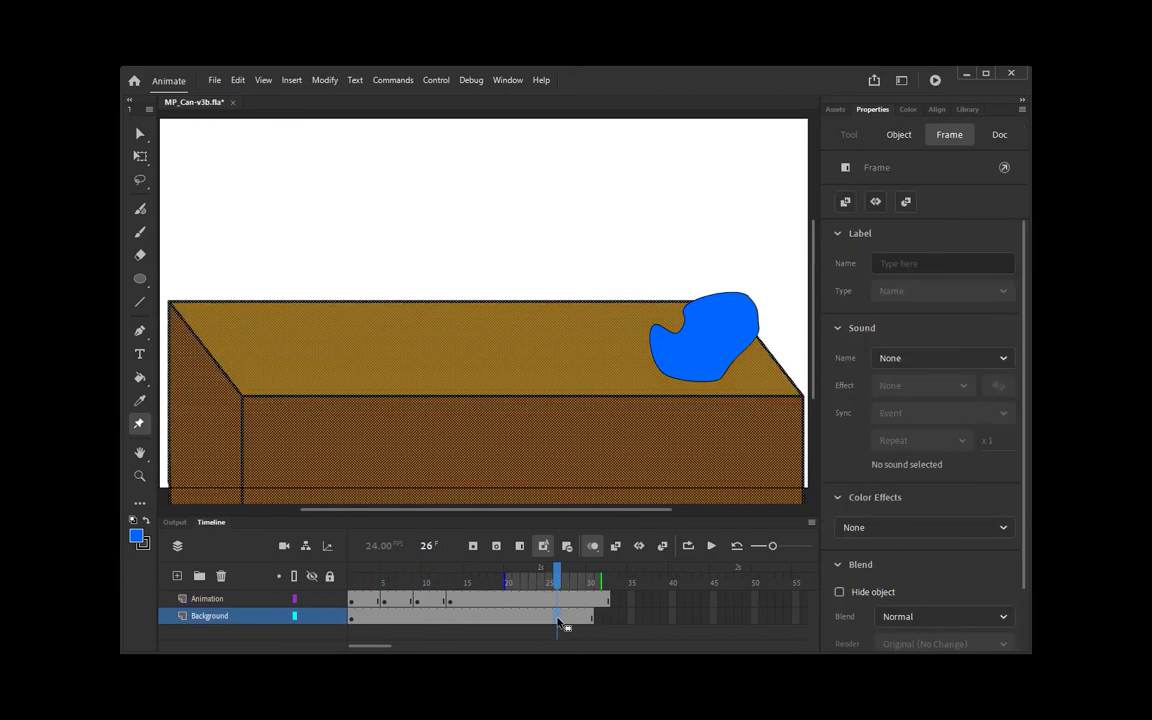
right_click(559, 622)
left_click(604, 282)
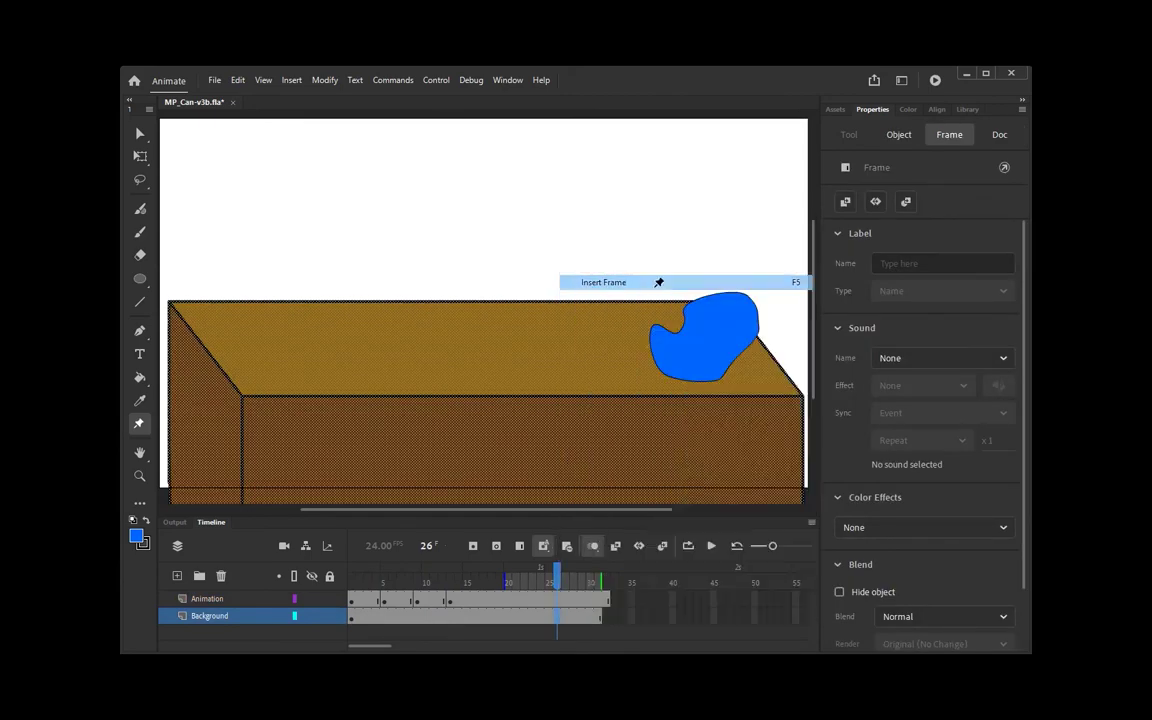
left_click(548, 616)
right_click(548, 616)
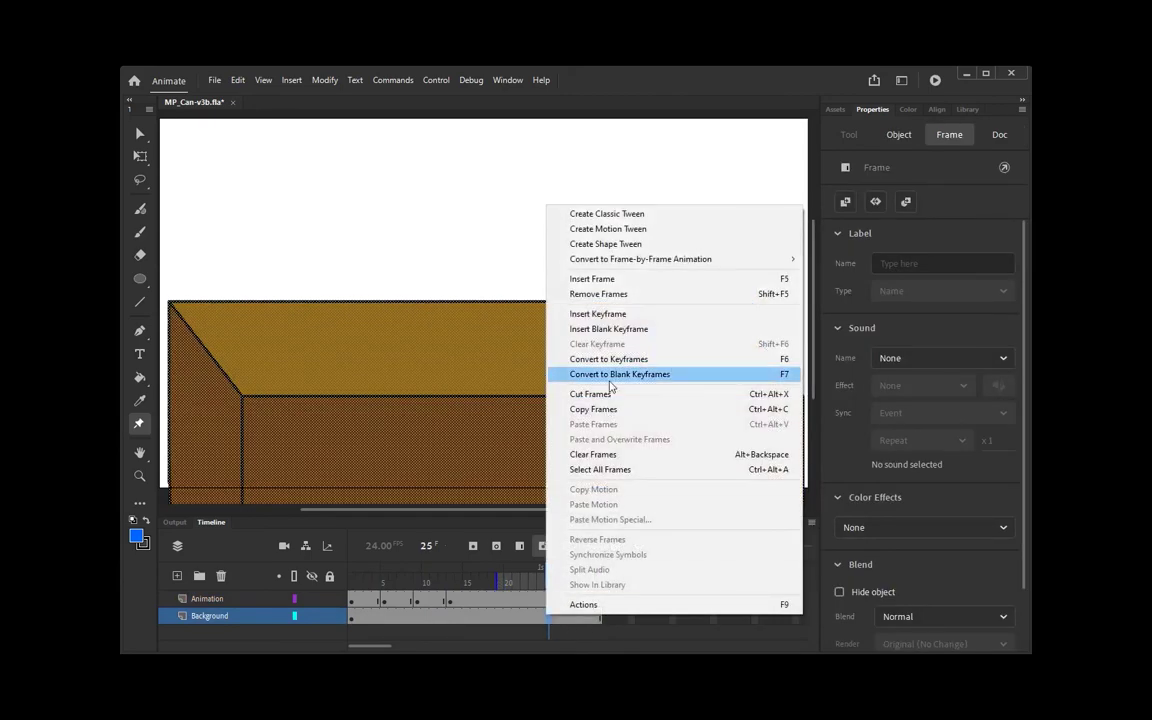
left_click(600, 279)
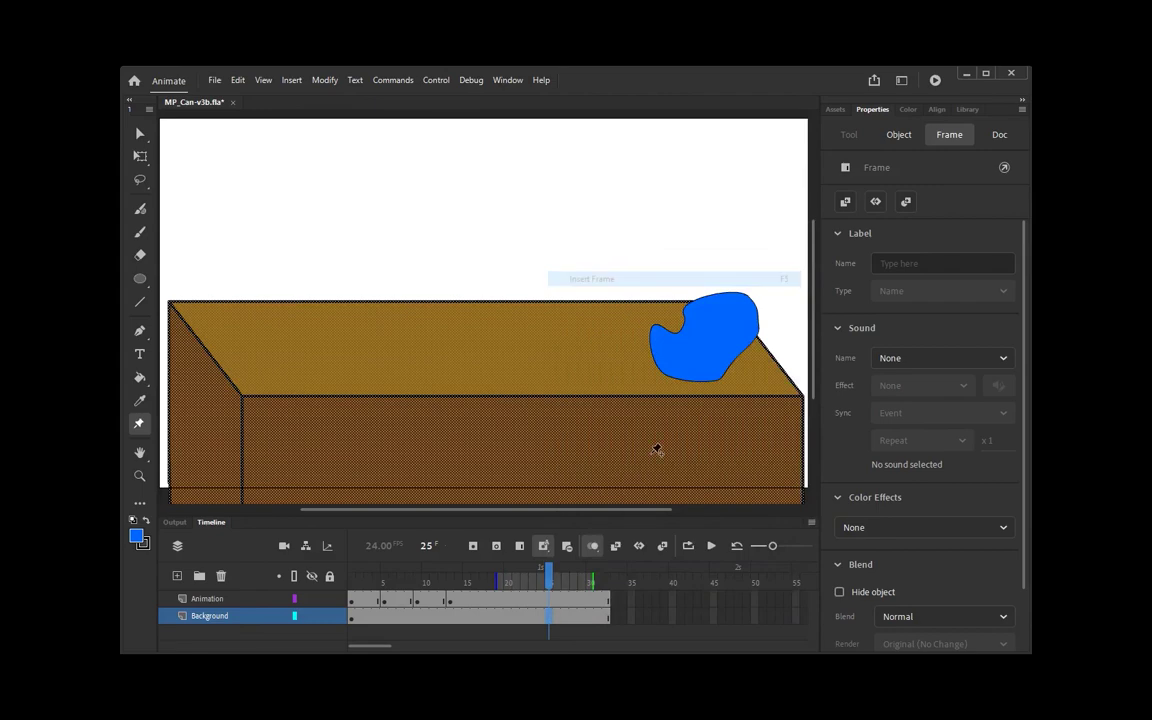
Enable looping over the full length of the animation and play it.
left_click(688, 546)
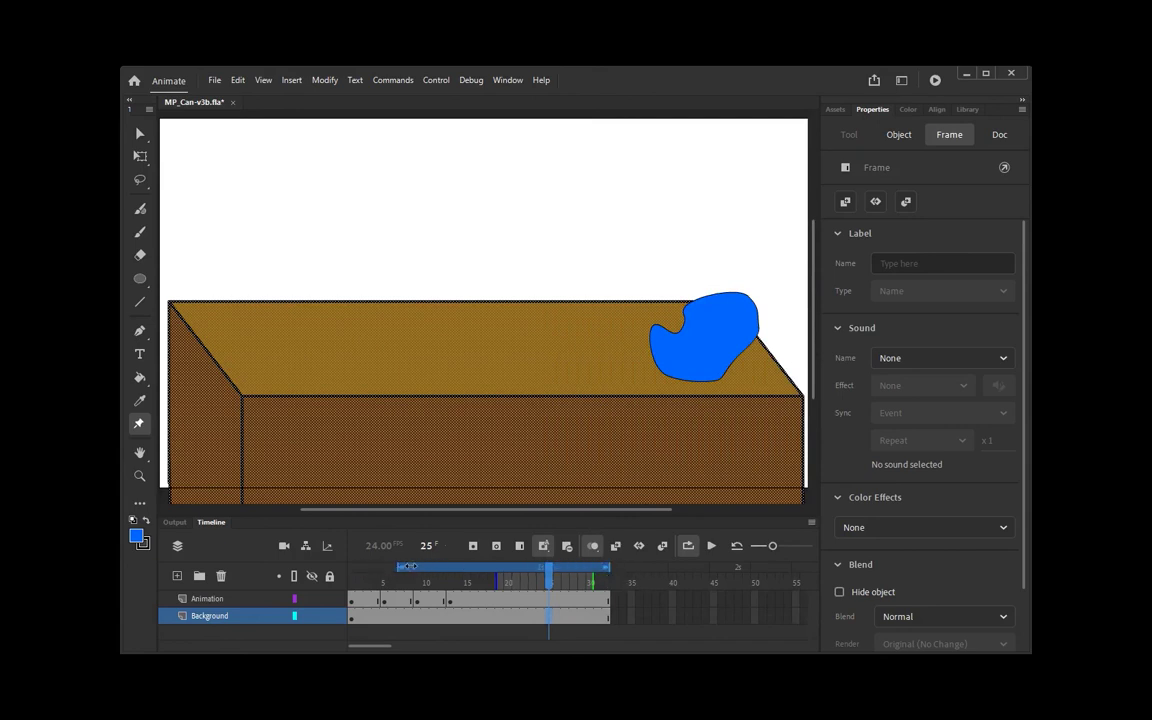
left_click(711, 546)
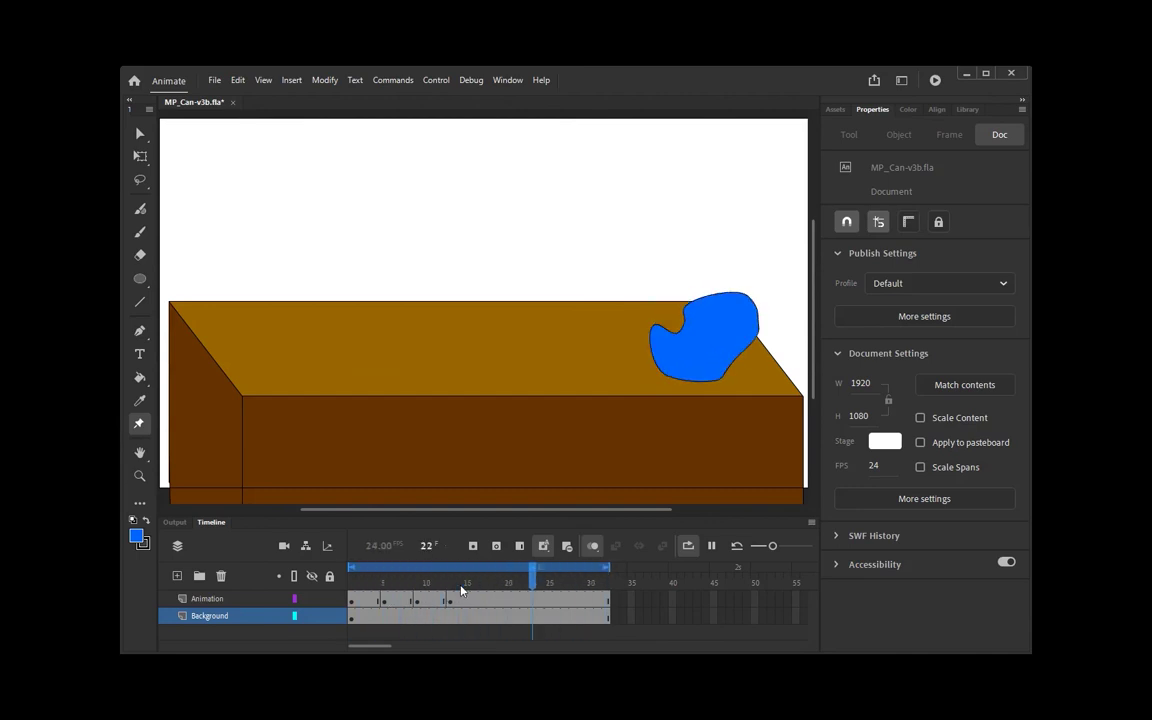
Convert frame 7 of the Animation layer to a keyframe.
left_click(403, 600)
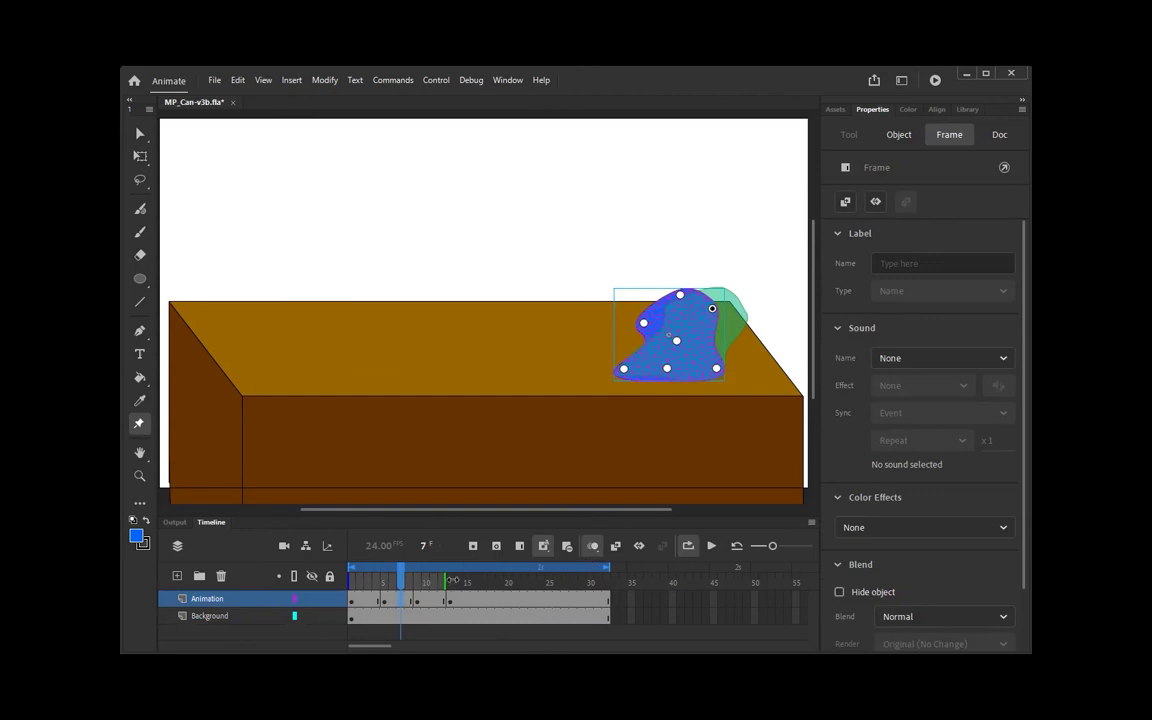
left_click(140, 428)
right_click(398, 603)
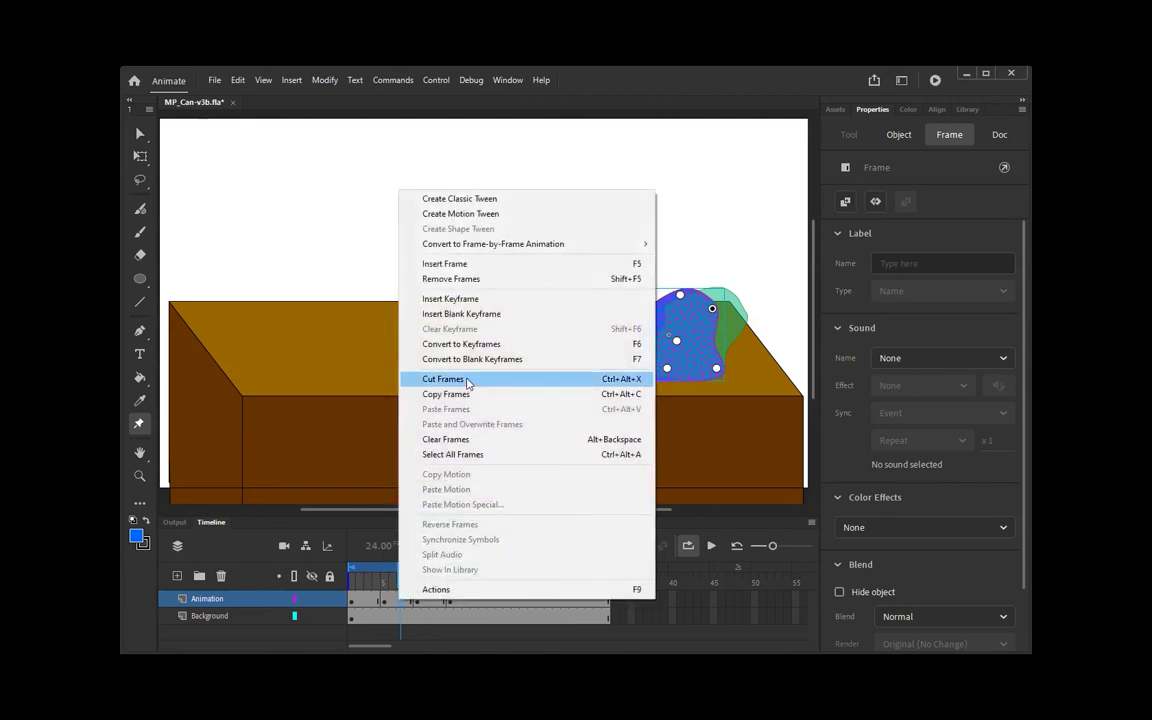
left_click(481, 350)
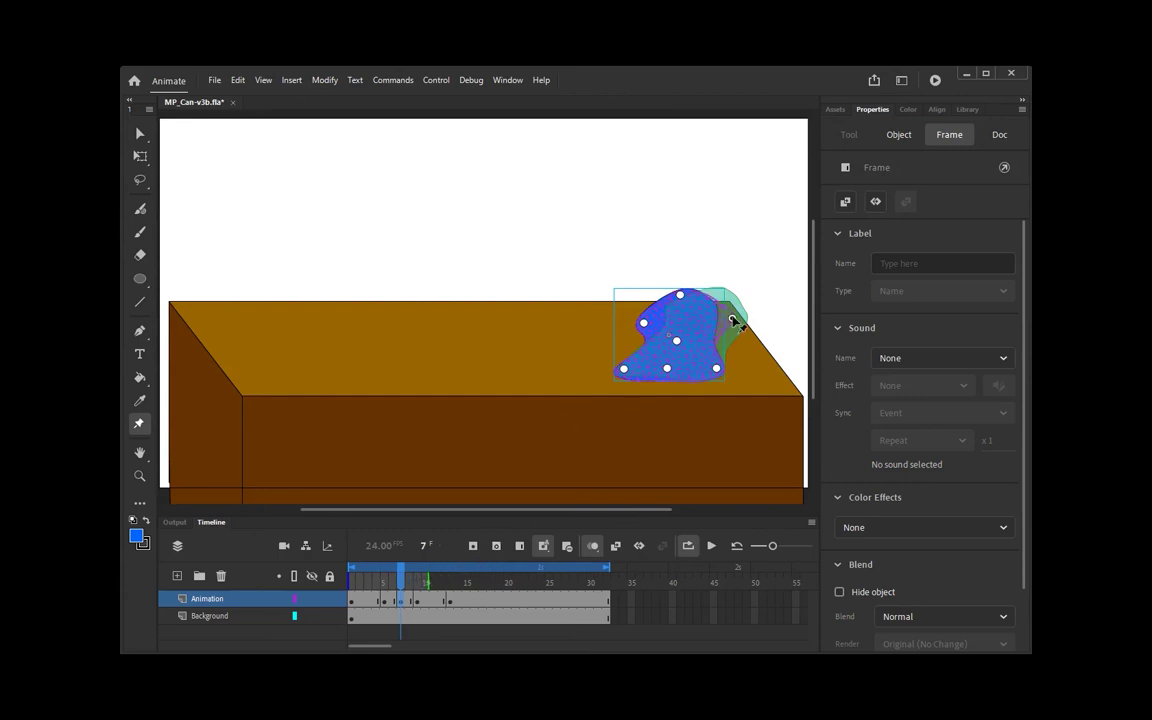
Warp the blob at frame 7 into an in-between pose leaning slightly right, and play the animation to check it.
left_click(731, 318)
left_click(706, 292)
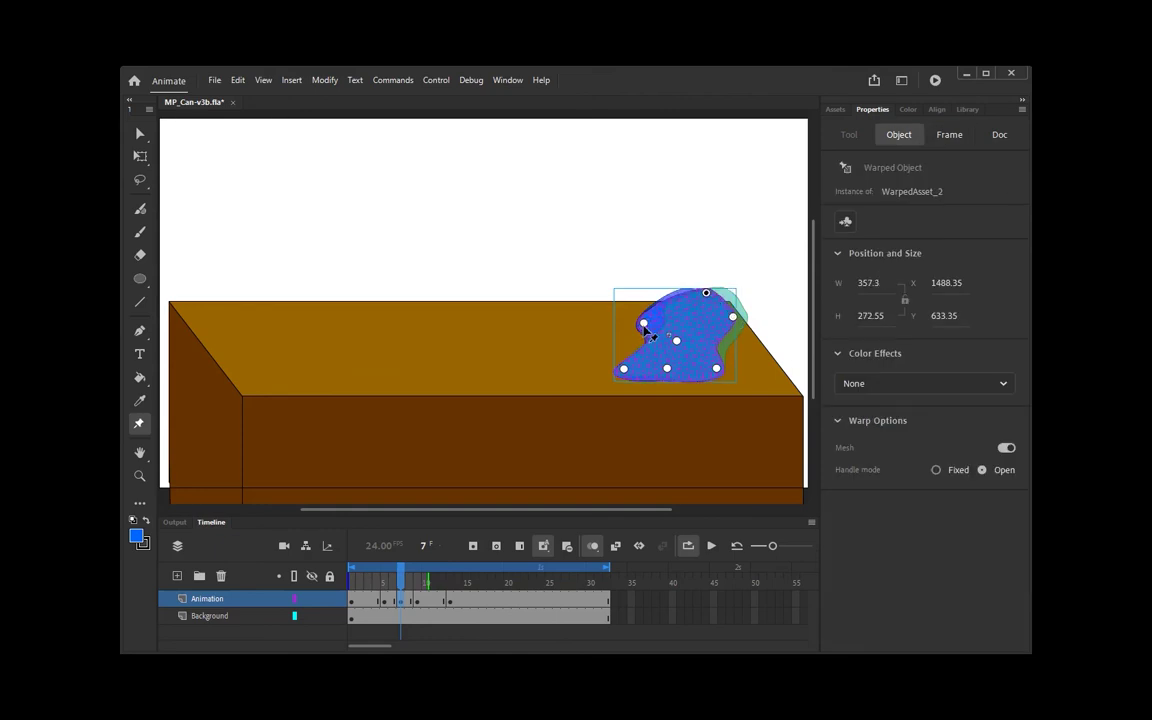
left_click_drag(643, 323, 694, 339)
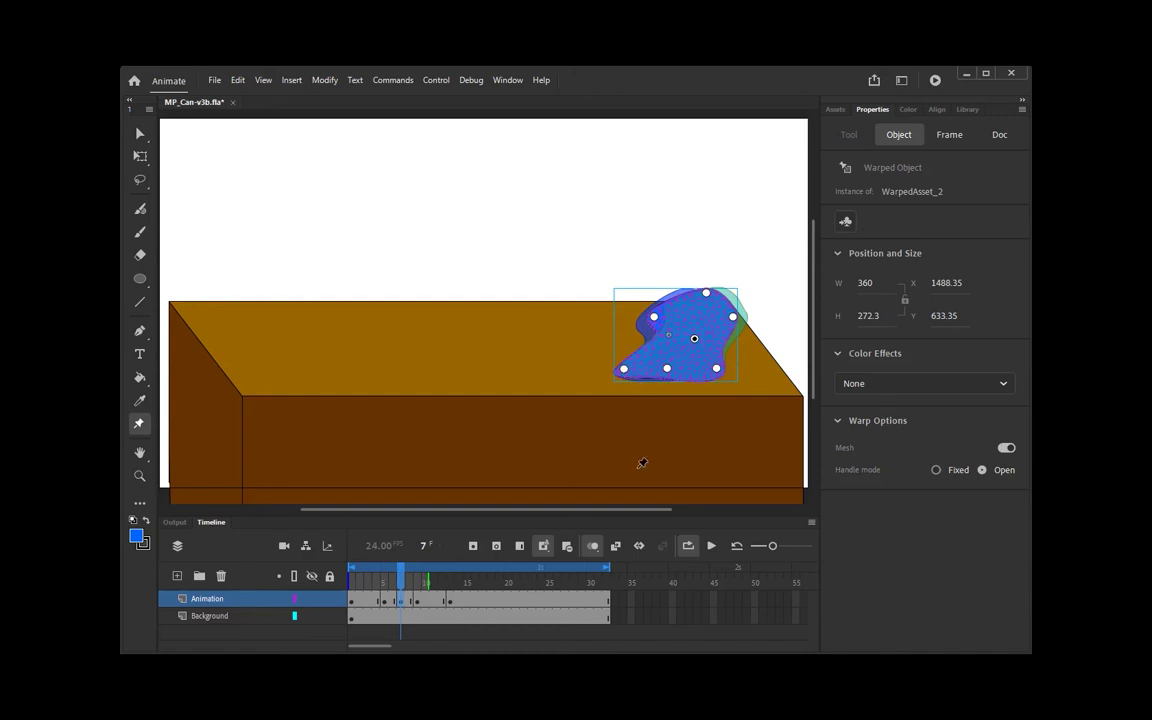
left_click(710, 546)
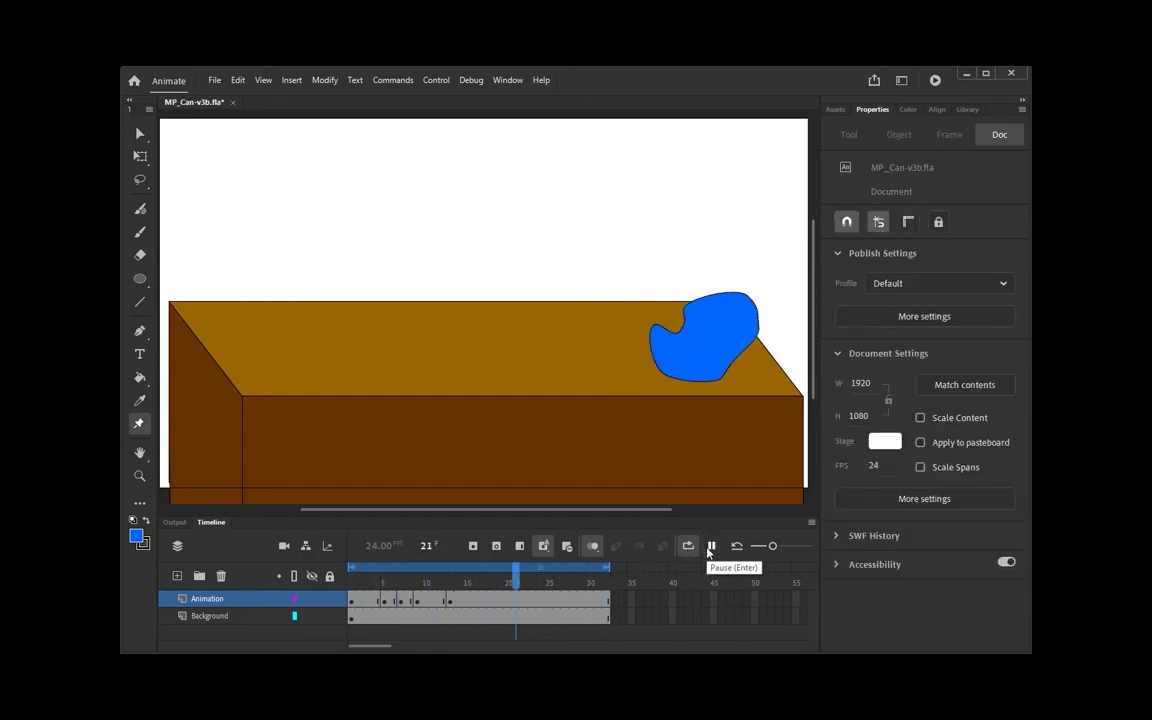
left_click(710, 546)
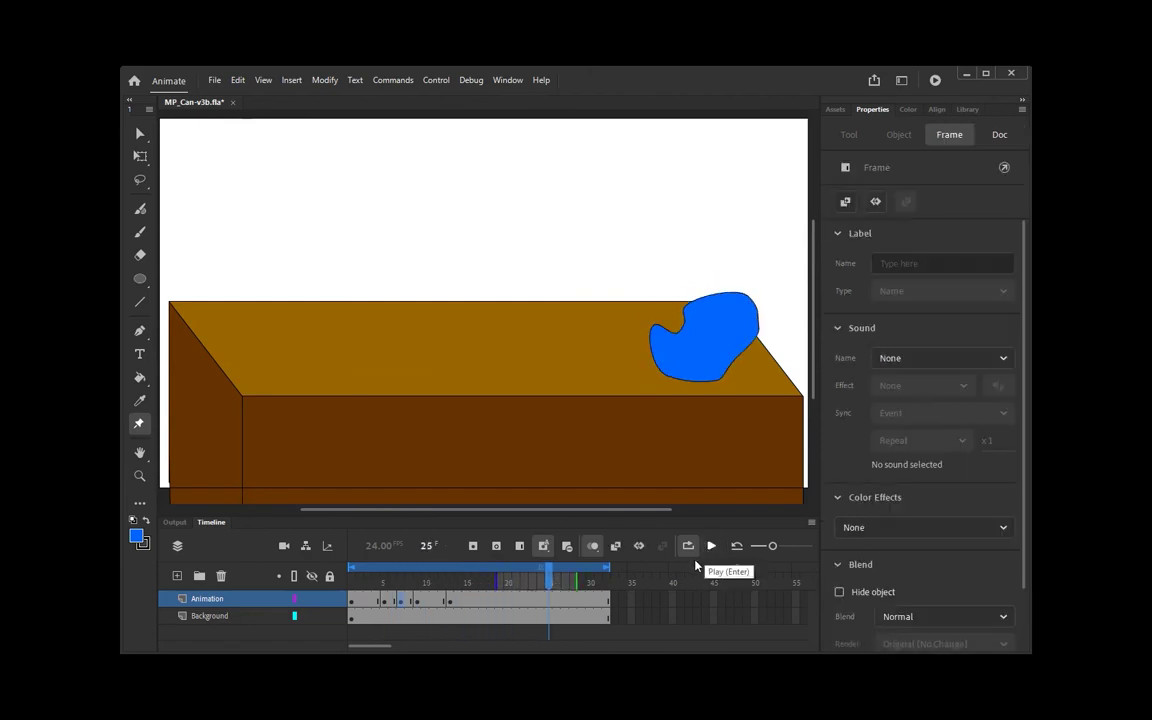
Convert frame 11 of the Animation layer to a keyframe.
mouse_move(395, 603)
left_mouse_down()
mouse_move(416, 605)
mouse_move(403, 605)
left_mouse_up()
left_click(433, 602)
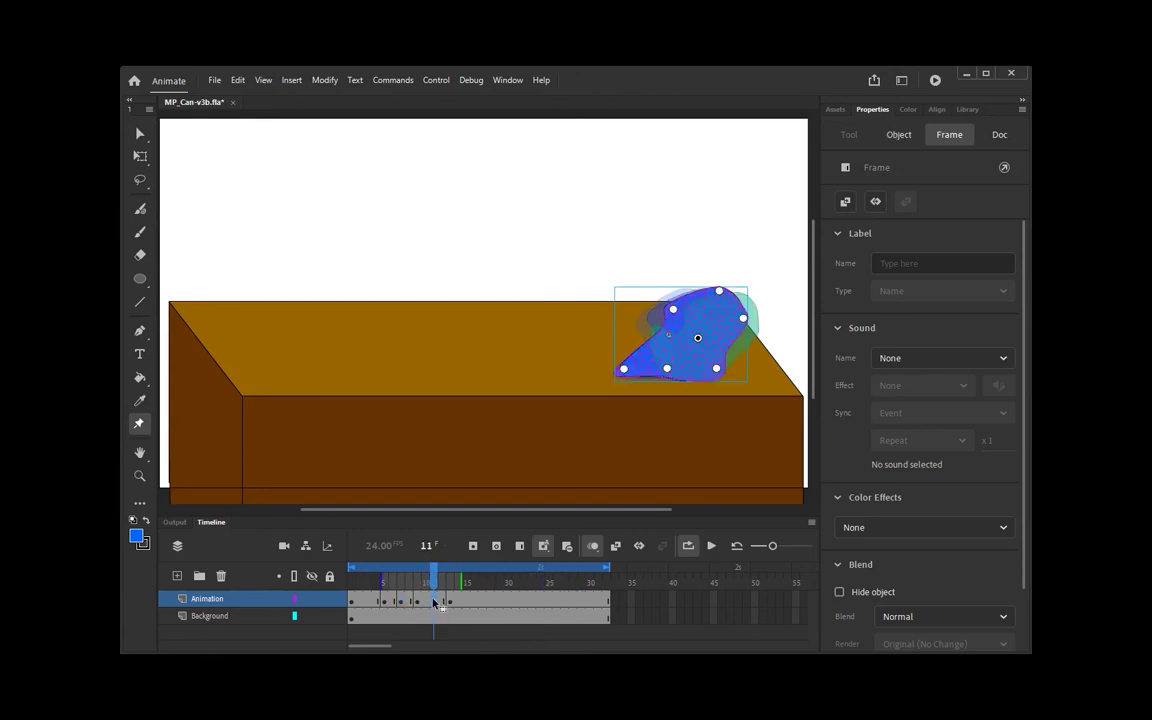
right_click(435, 603)
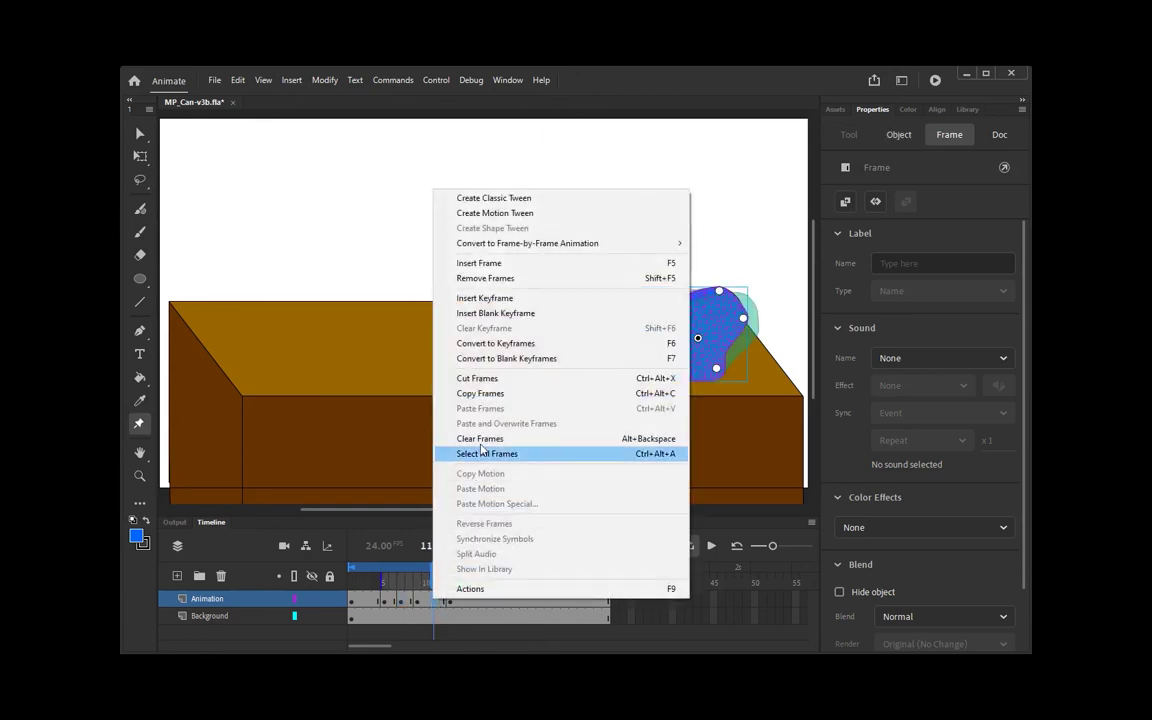
left_click(505, 345)
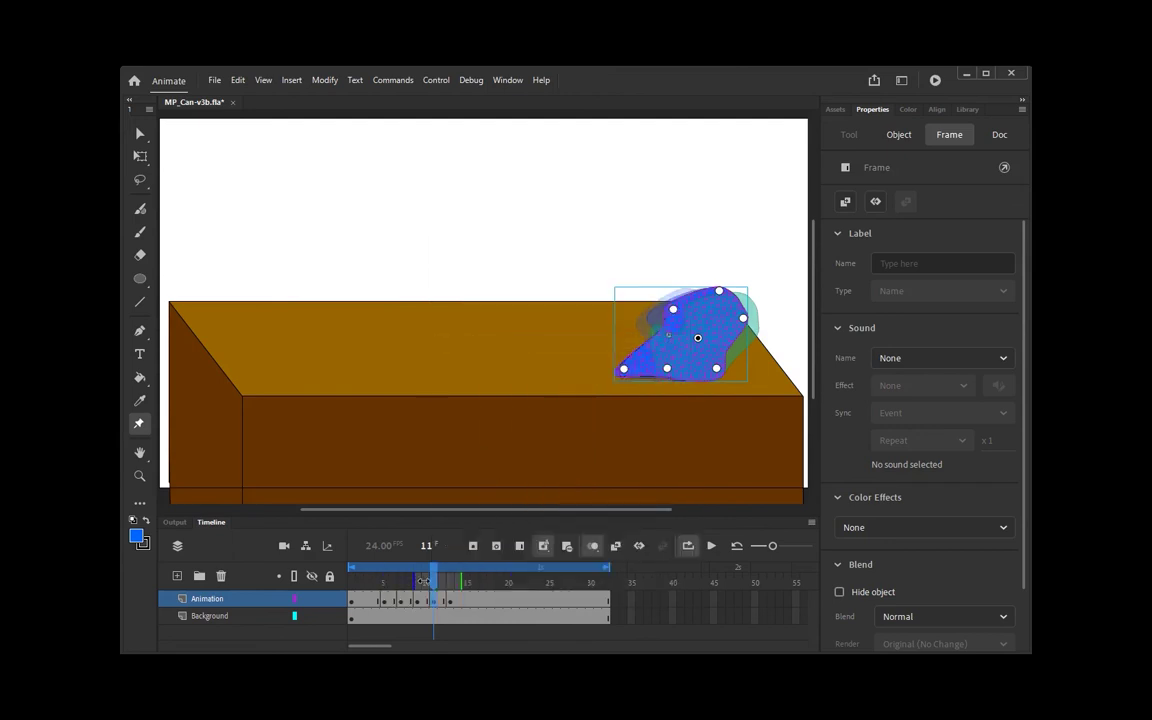
left_click(435, 603)
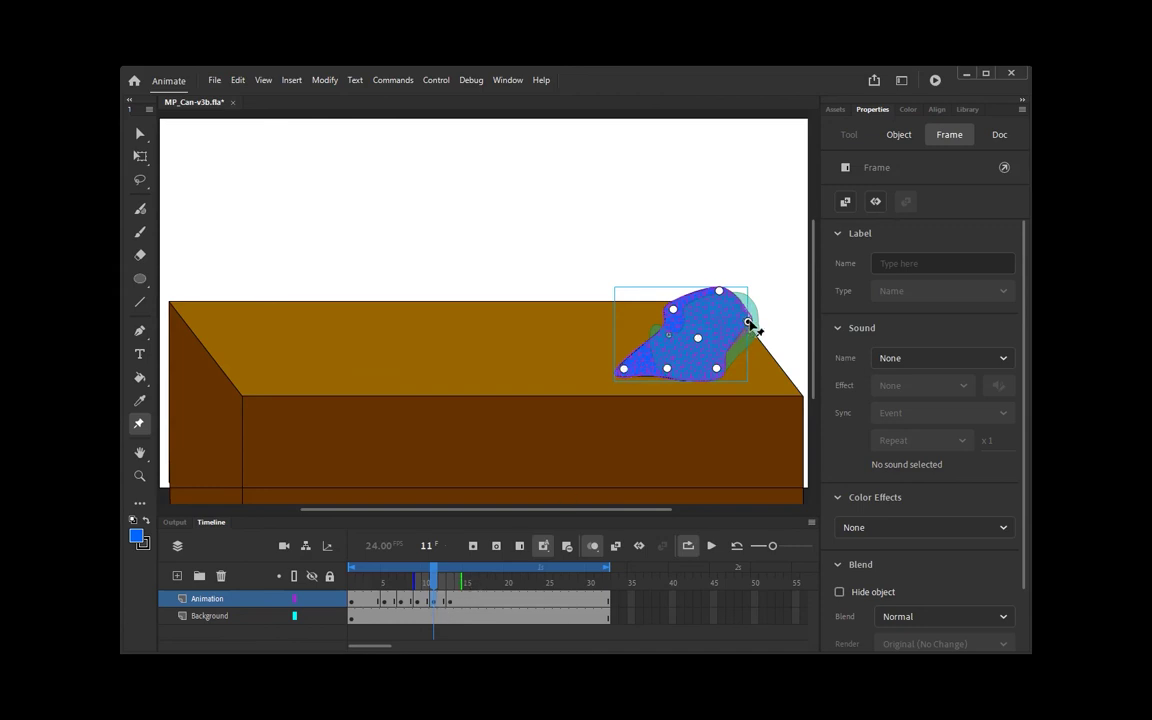
Warp the blob at frame 11 into an in-between pose with its pointed tail pulled in and up, and play the animation.
left_click_drag(719, 290, 731, 291)
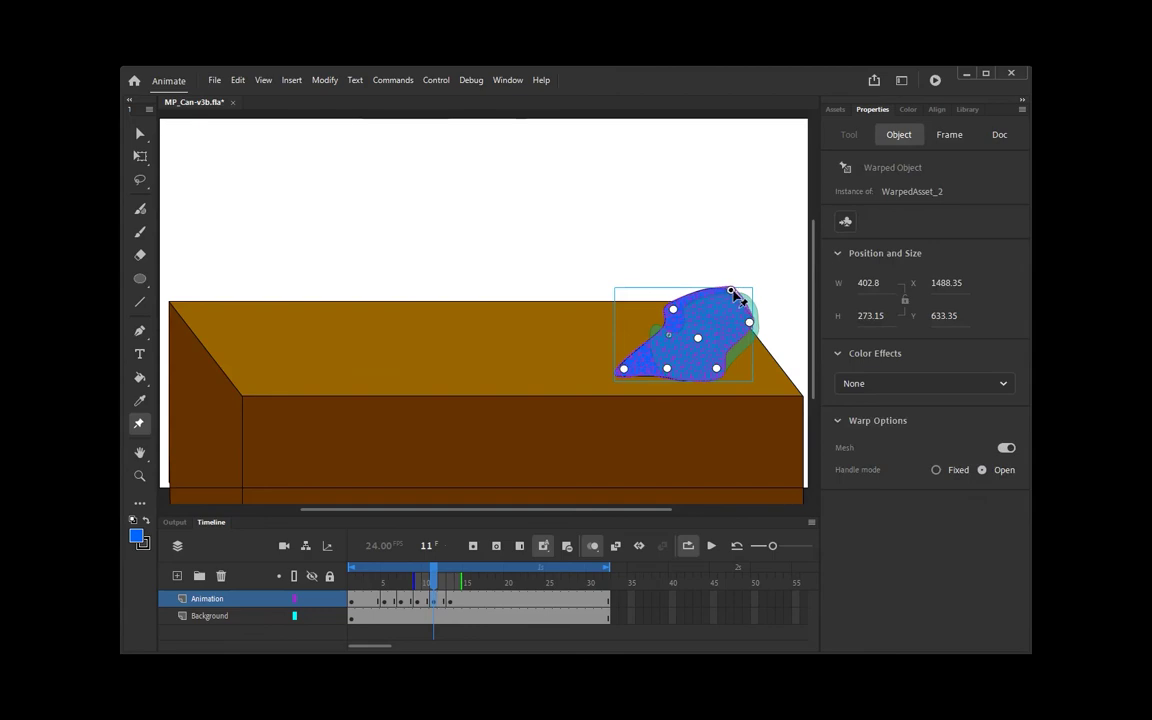
left_click_drag(673, 309, 681, 305)
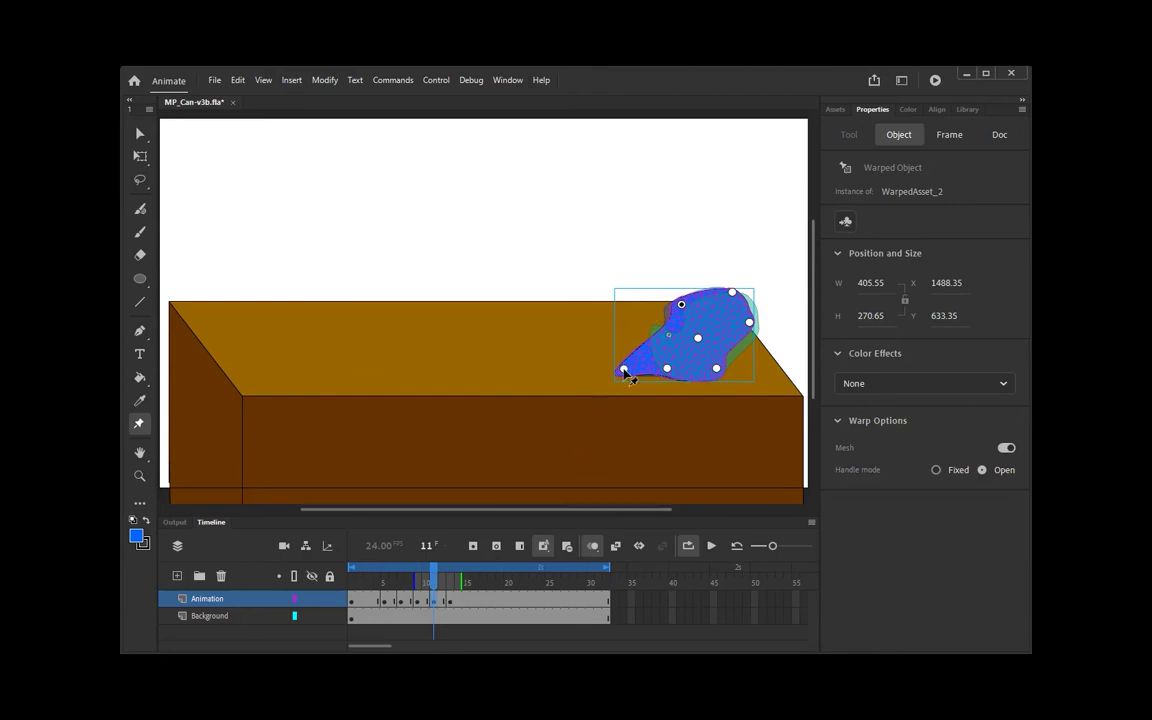
left_click_drag(625, 368, 650, 343)
left_click(719, 546)
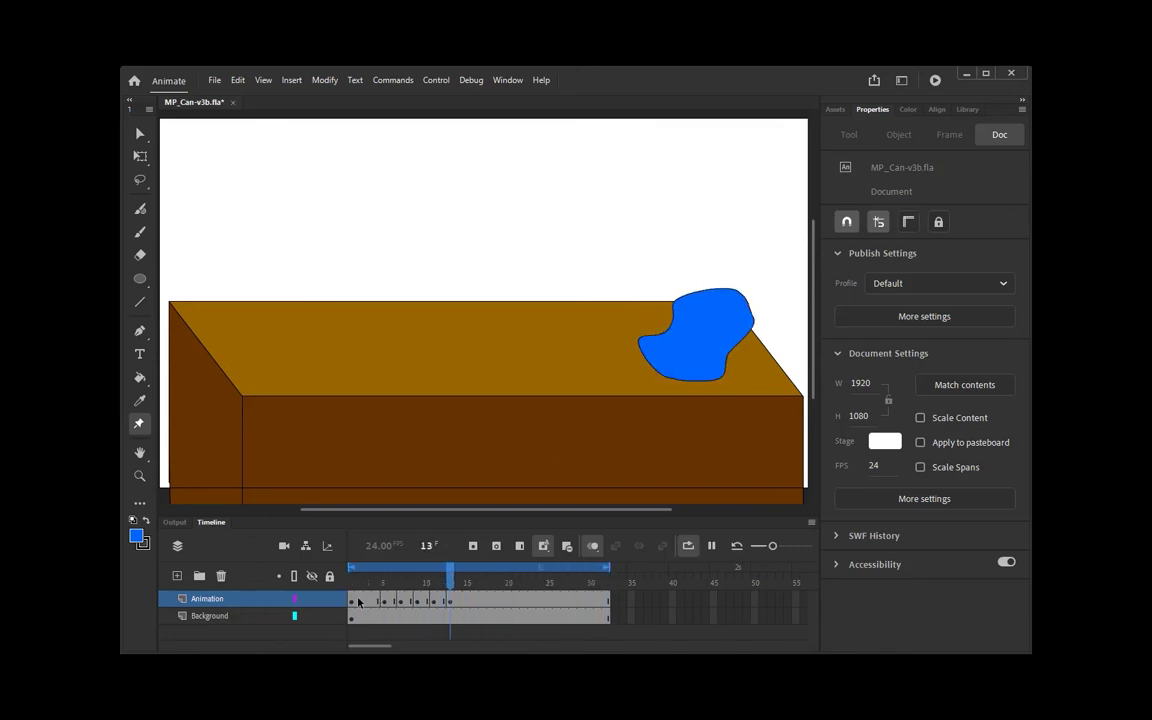
left_click(711, 546)
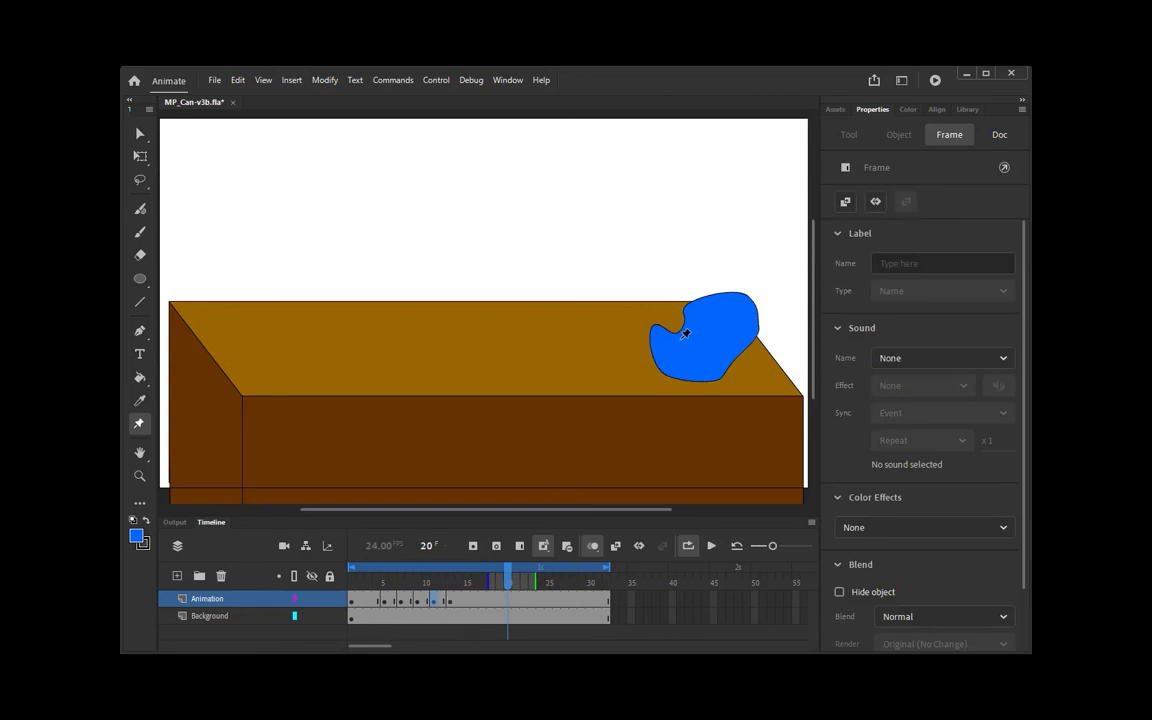
Convert frame 19 of the Animation layer to a keyframe.
left_click(483, 600)
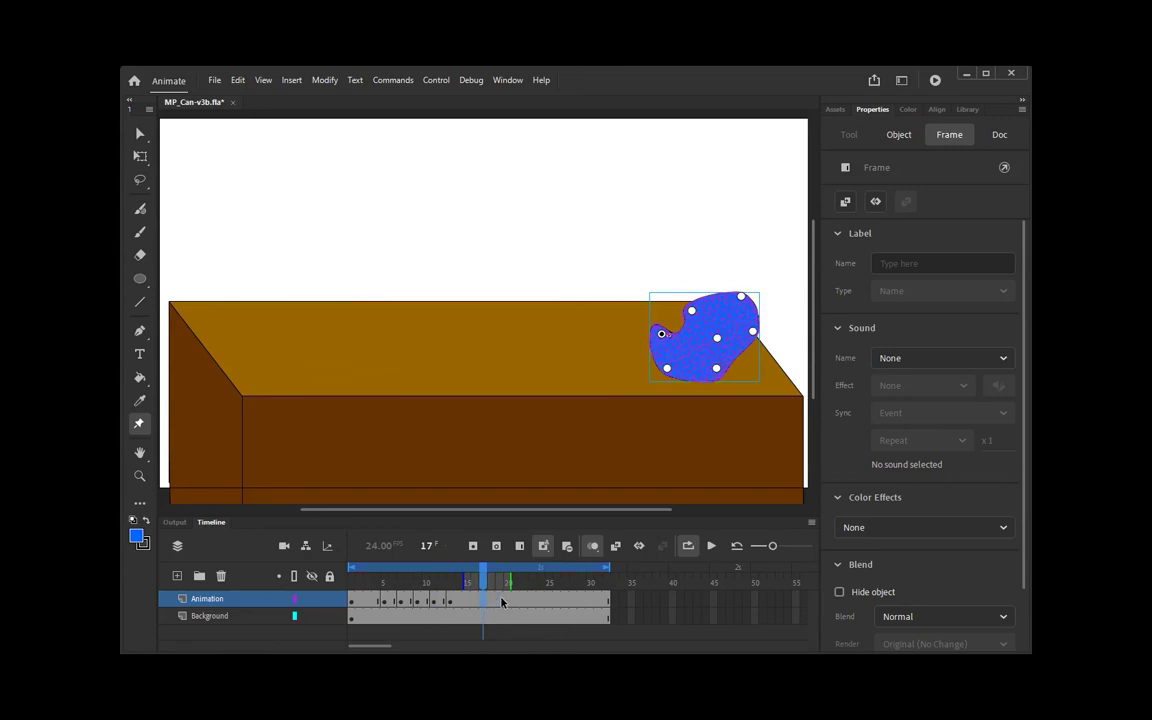
left_click(498, 600)
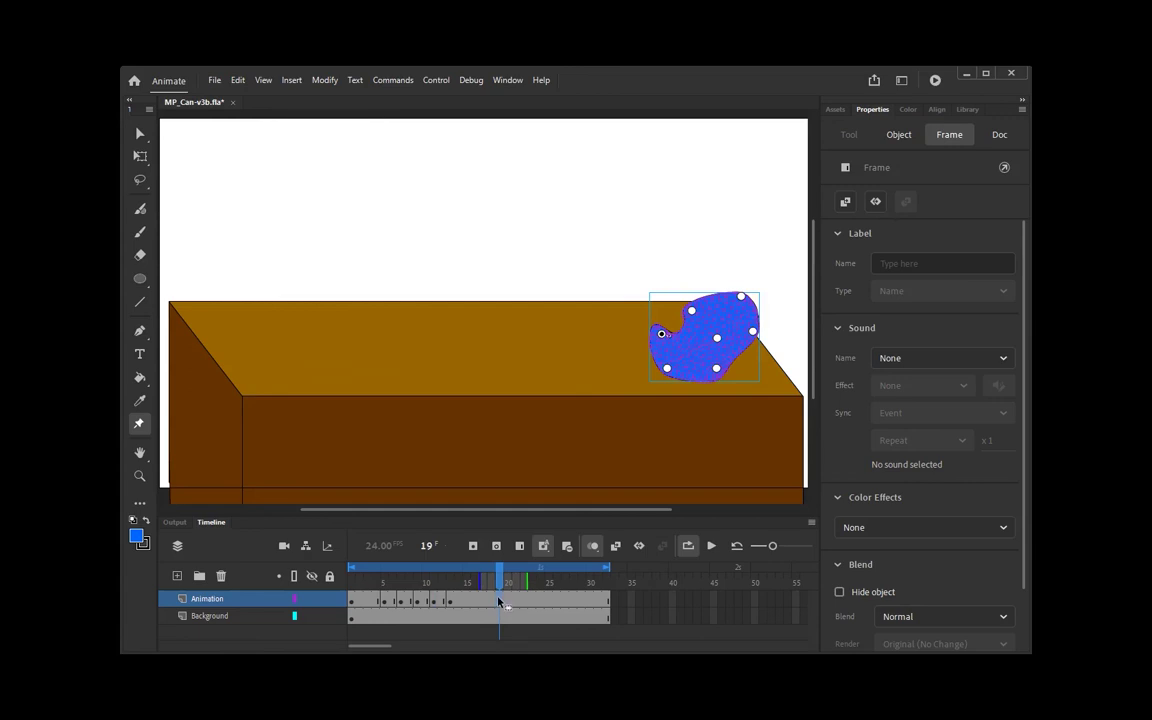
right_click(501, 601)
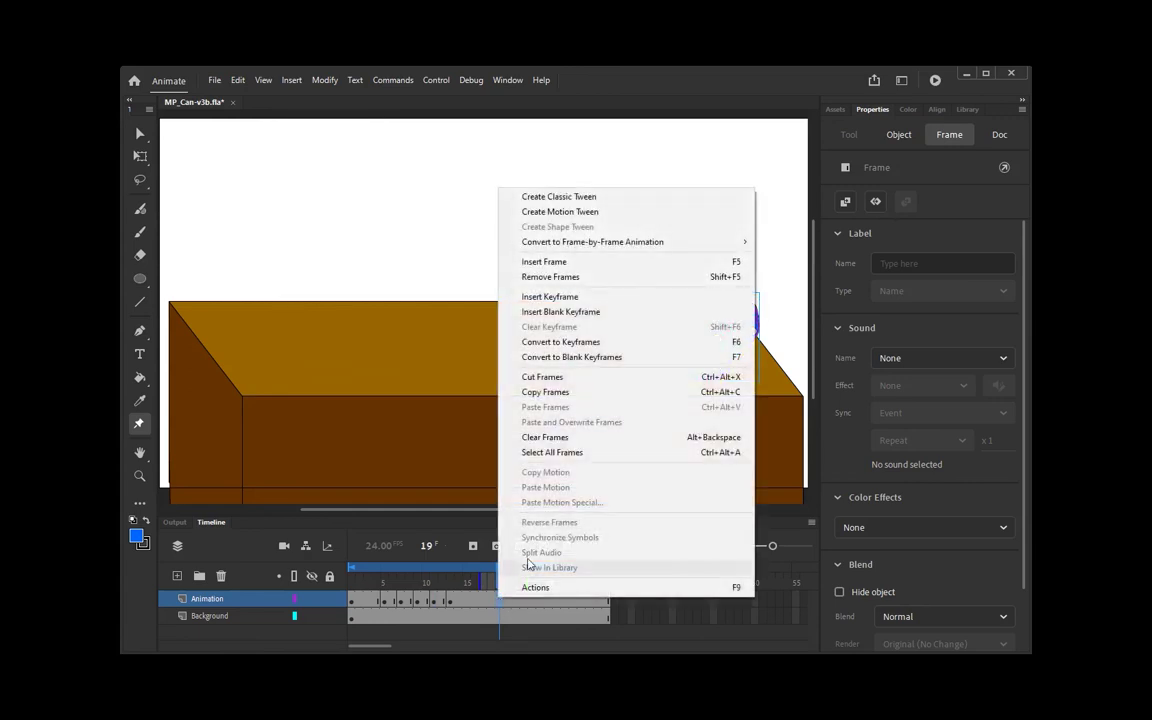
left_click(593, 344)
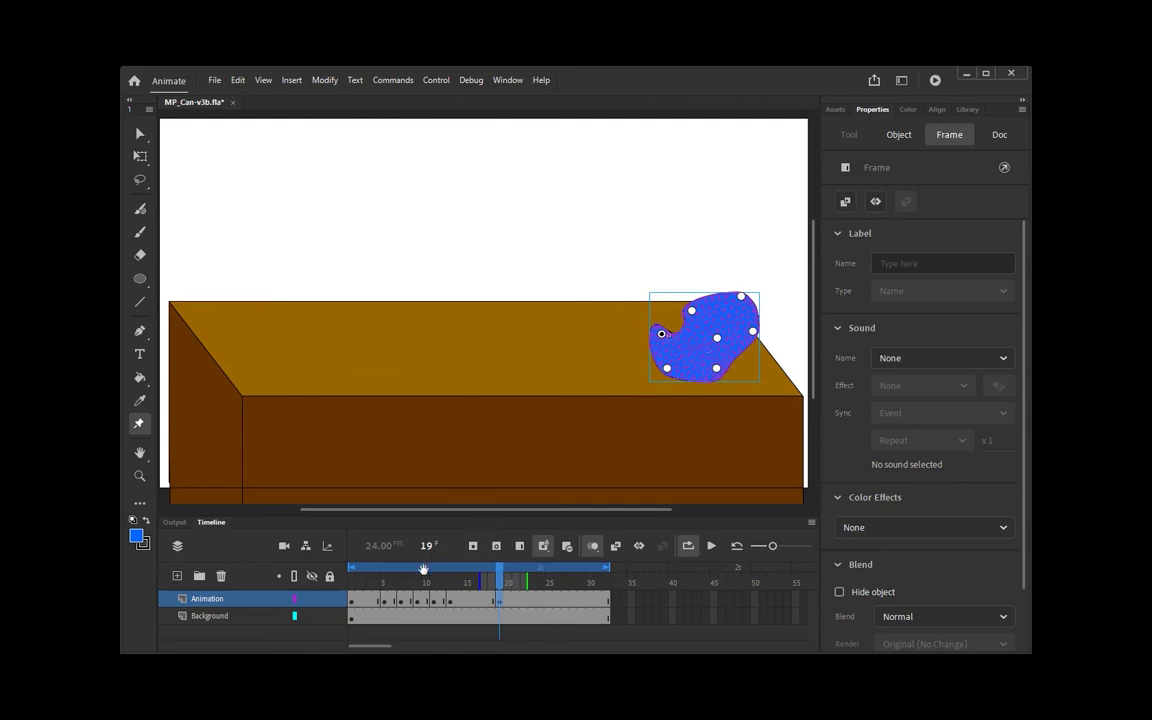
left_click_drag(423, 569, 384, 582)
left_click(498, 601)
Stretch the blob at frame 19 leftward, extending its tip to the middle of the table's back edge and pulling its upper pins along.
left_click_drag(661, 334, 469, 281)
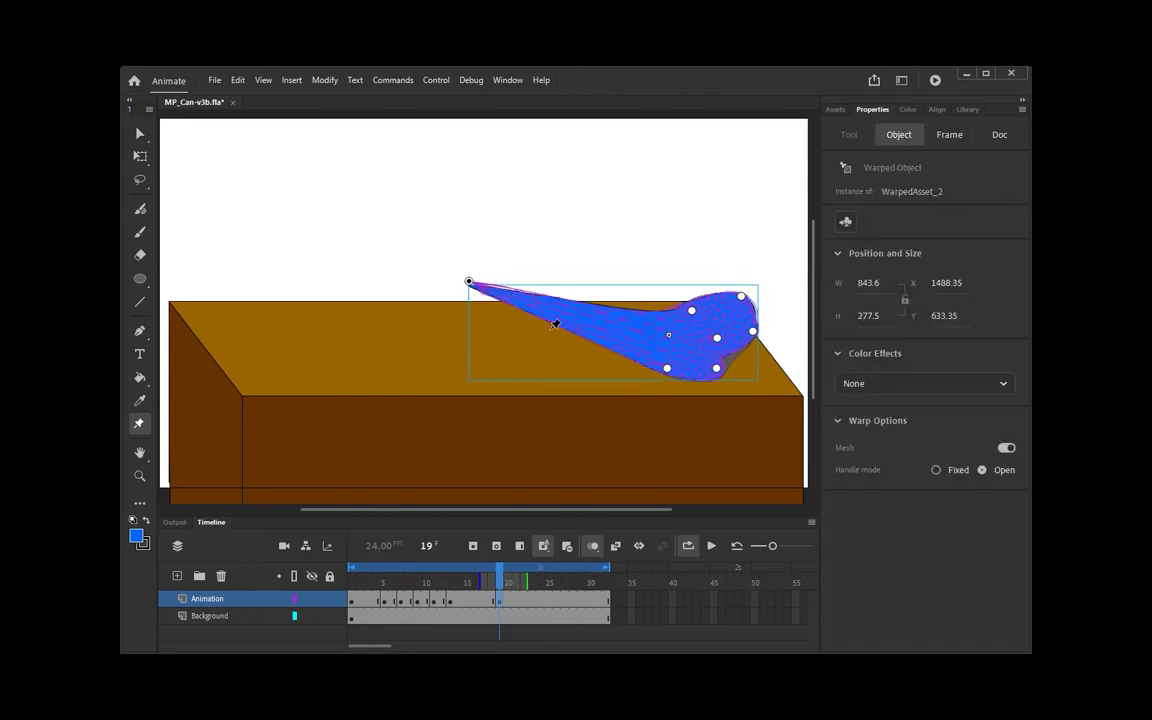
left_click_drag(666, 370, 553, 319)
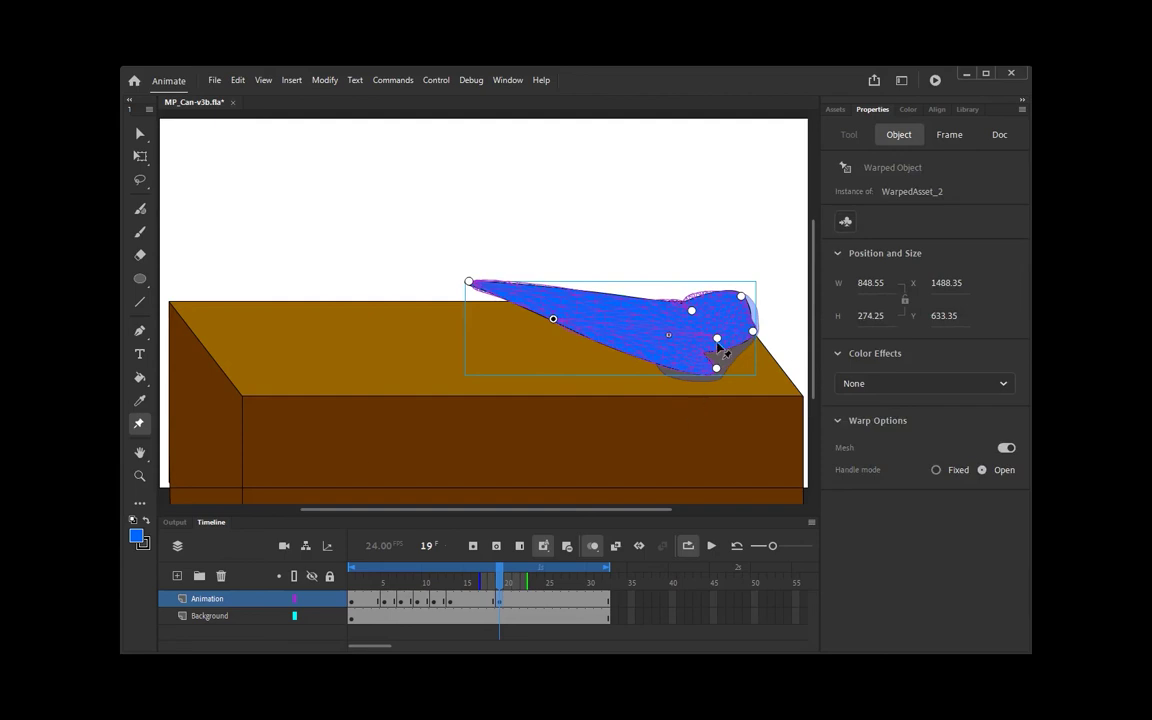
left_click(572, 284)
left_click_drag(570, 285, 536, 277)
left_click_drag(672, 282, 595, 250)
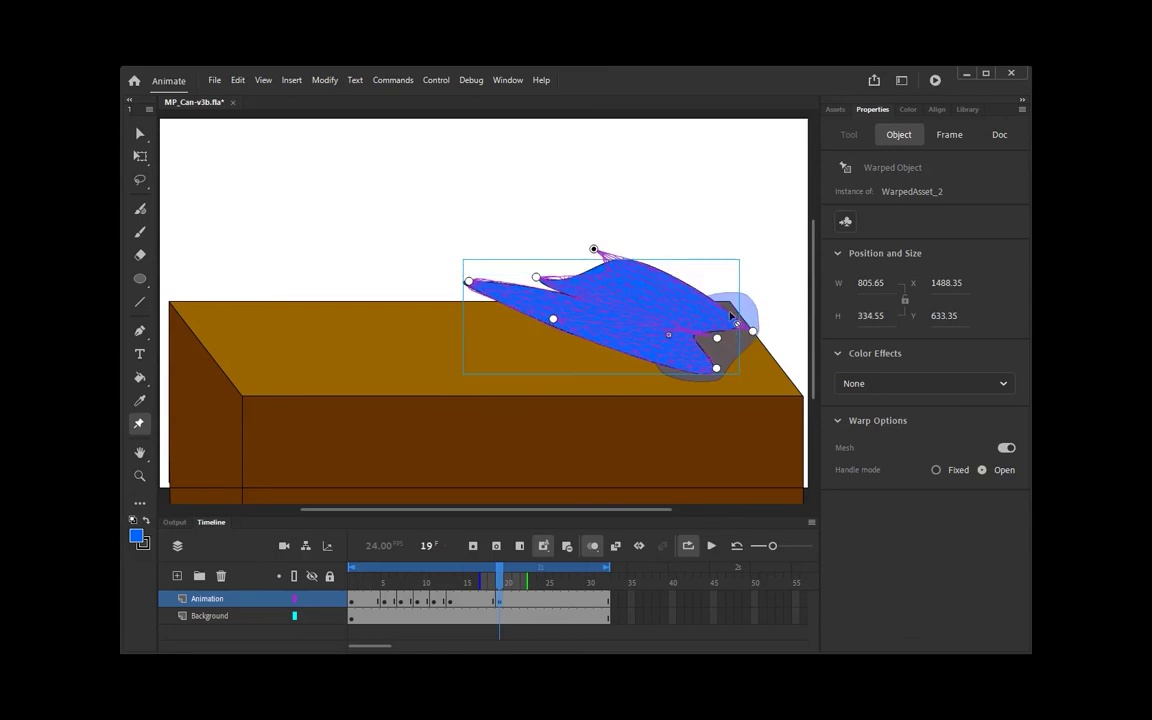
Shift the blob's remaining upper and centre warp pins at frame 19 up toward the stretched front, leaving the rear tip anchored, and play the animation.
left_click(757, 342)
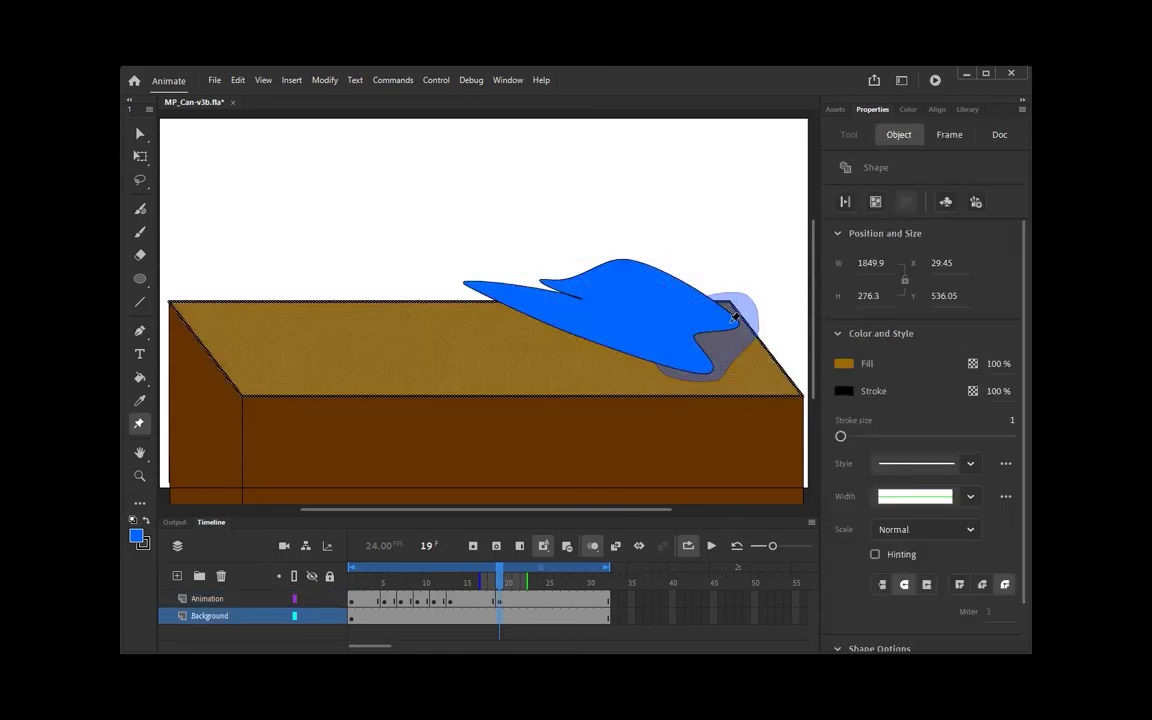
left_click(501, 601)
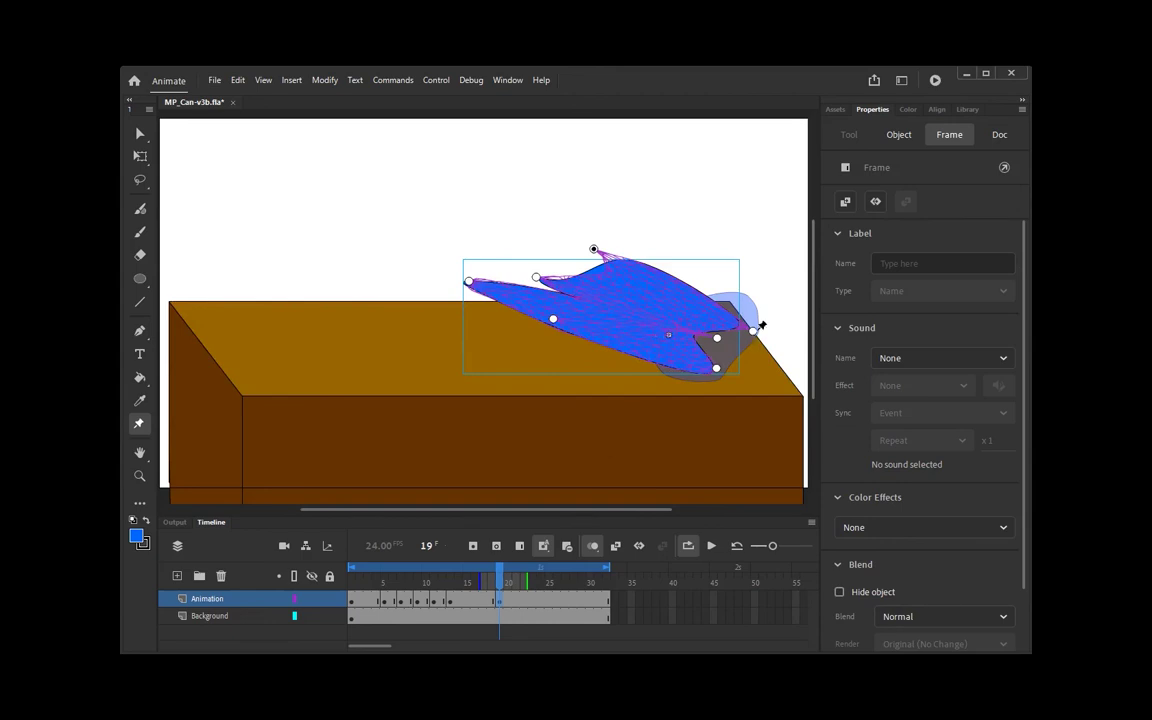
left_click_drag(668, 284, 643, 266)
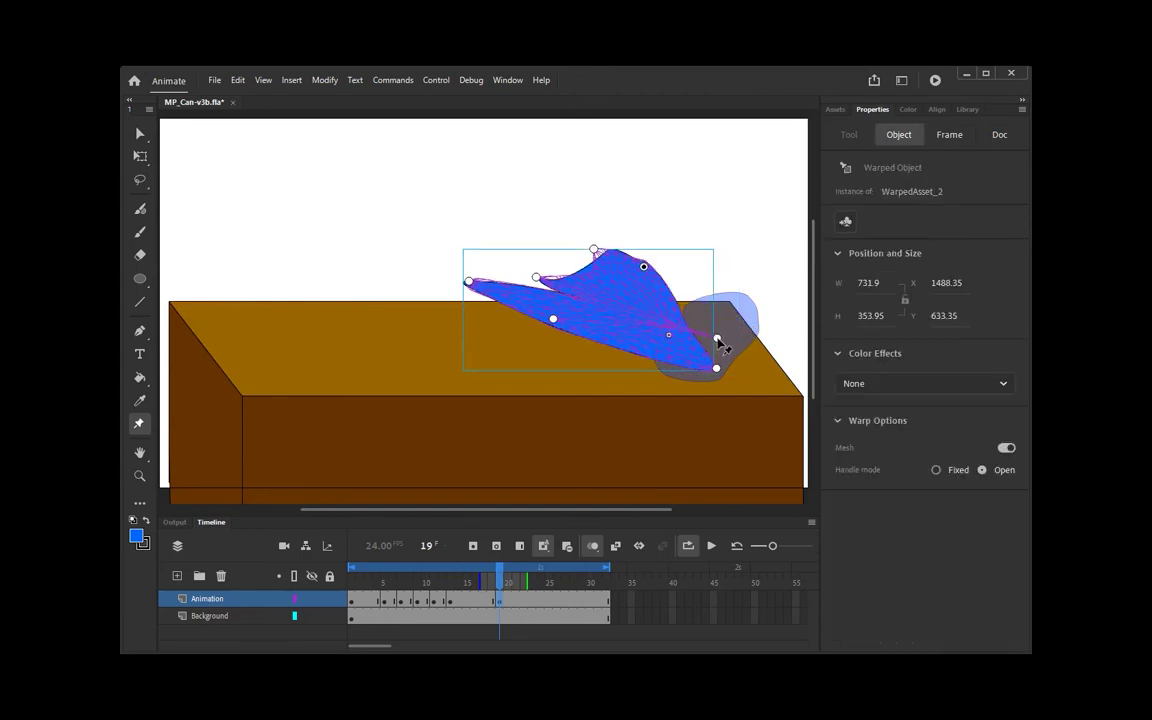
left_click_drag(536, 278, 559, 240)
left_click_drag(643, 268, 604, 259)
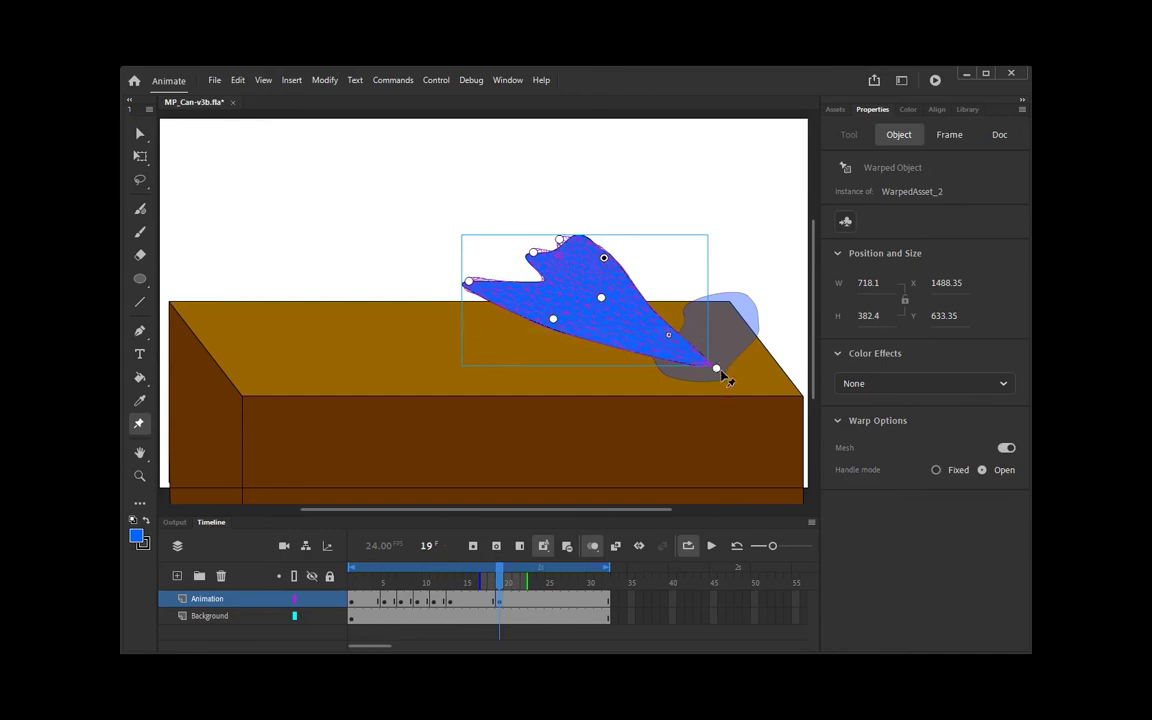
left_click(500, 601)
left_click_drag(601, 297, 533, 281)
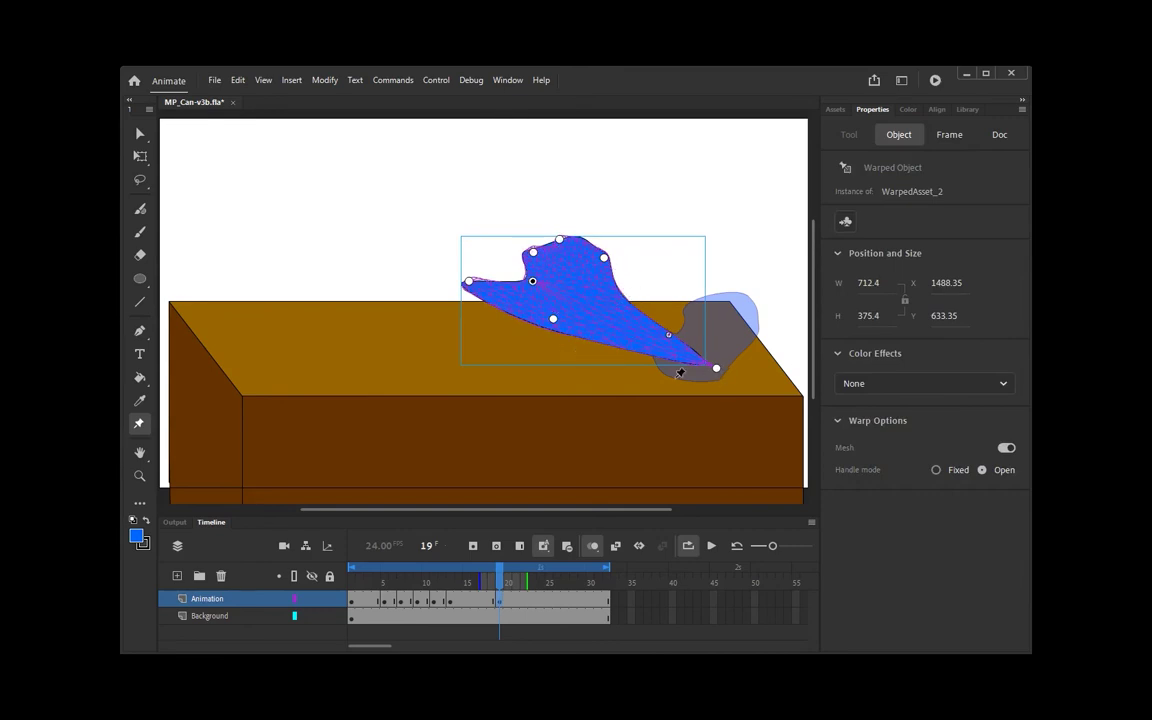
left_click(712, 547)
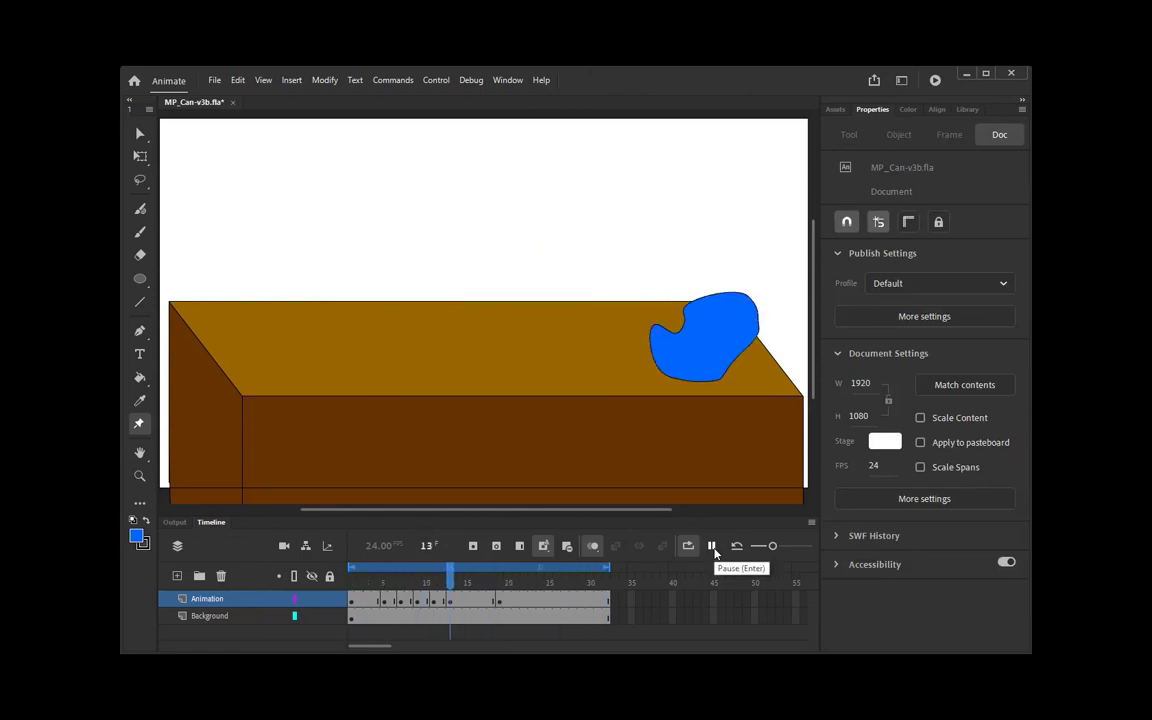
Refine the frame 19 warp by narrowing the blob's right side and adjusting its inner pins, and play the animation.
left_click(498, 600)
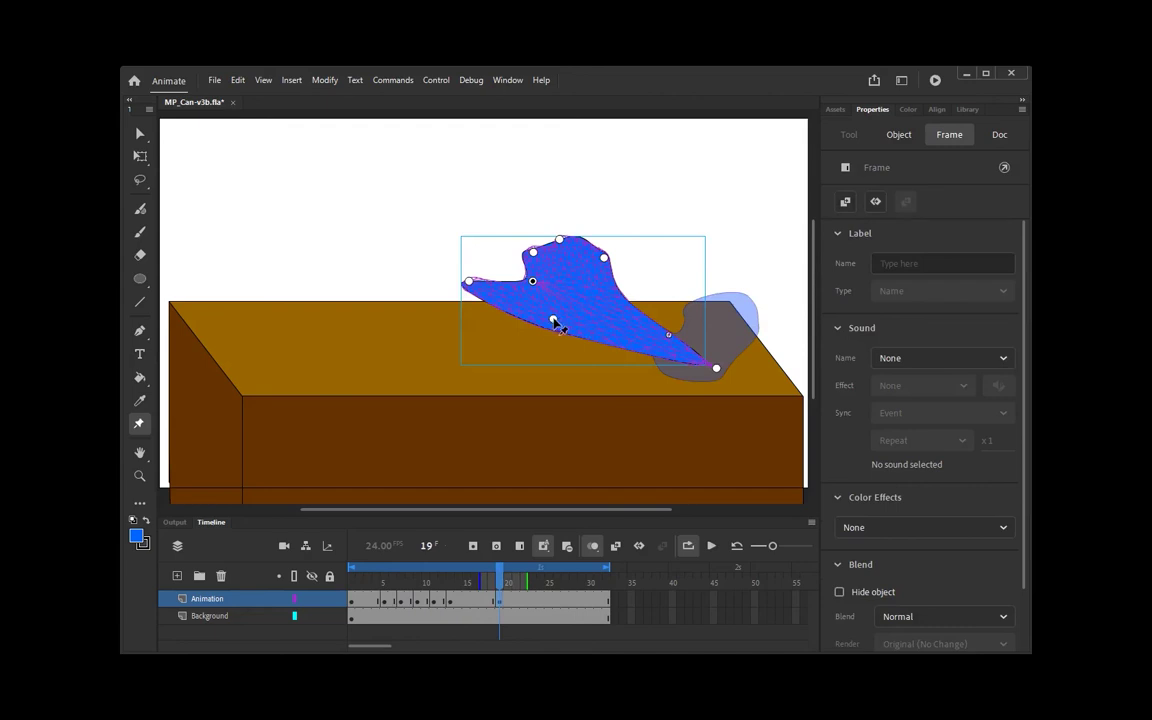
left_click_drag(555, 321, 591, 258)
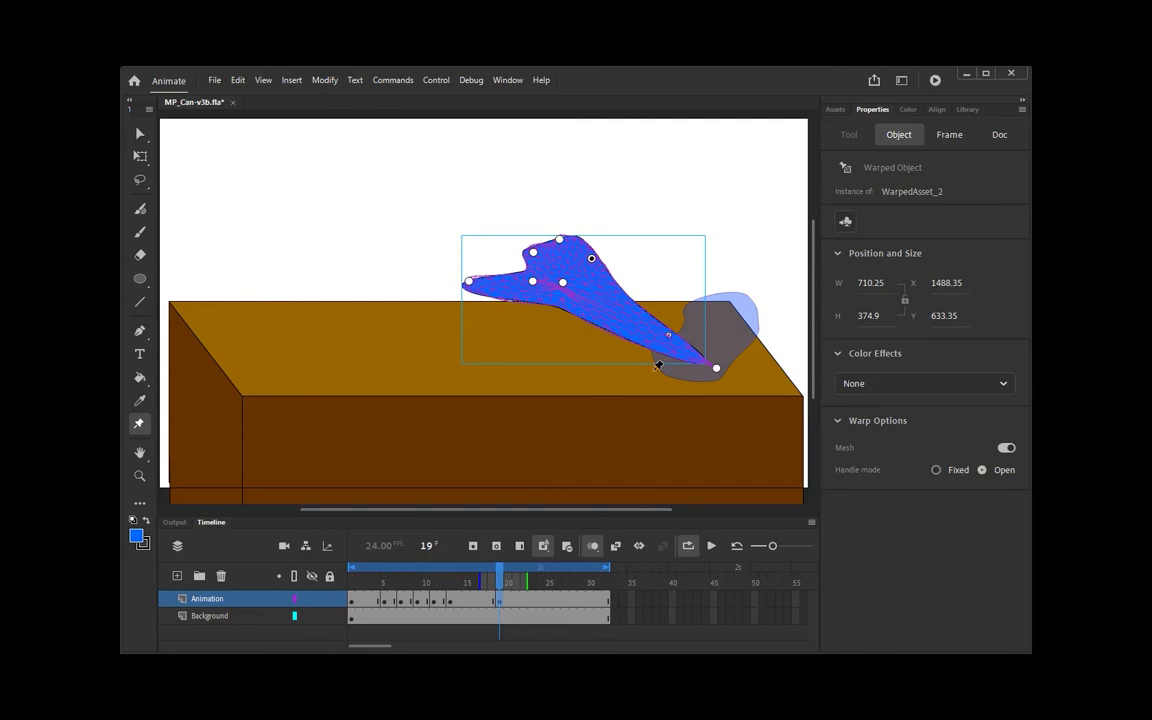
left_click(534, 283)
mouse_move(537, 289)
left_mouse_down()
mouse_move(470, 247)
mouse_move(562, 305)
mouse_move(540, 268)
mouse_move(541, 284)
left_mouse_up()
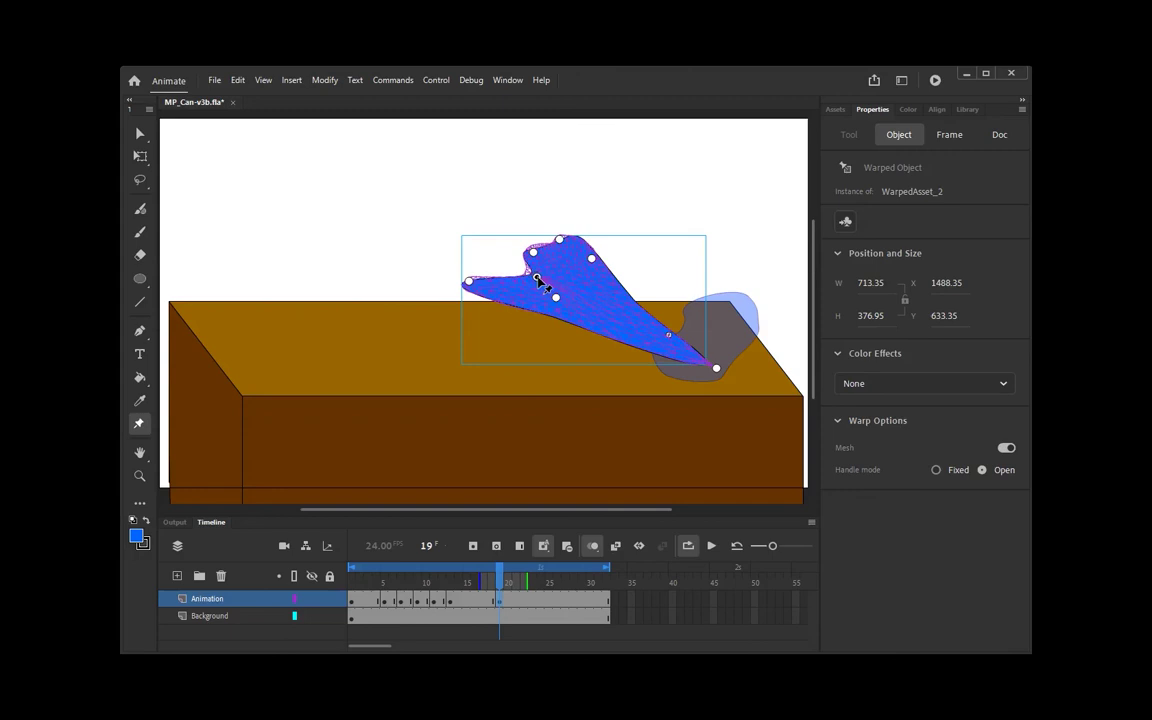
left_click_drag(470, 574, 436, 578)
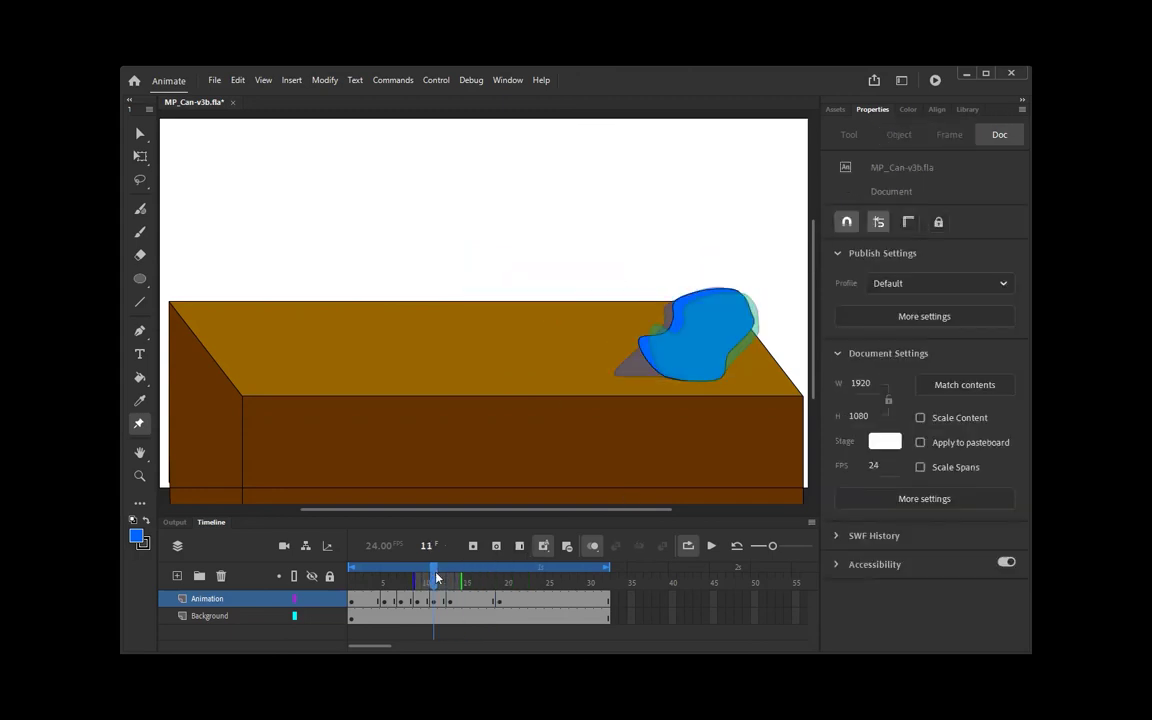
left_click(714, 548)
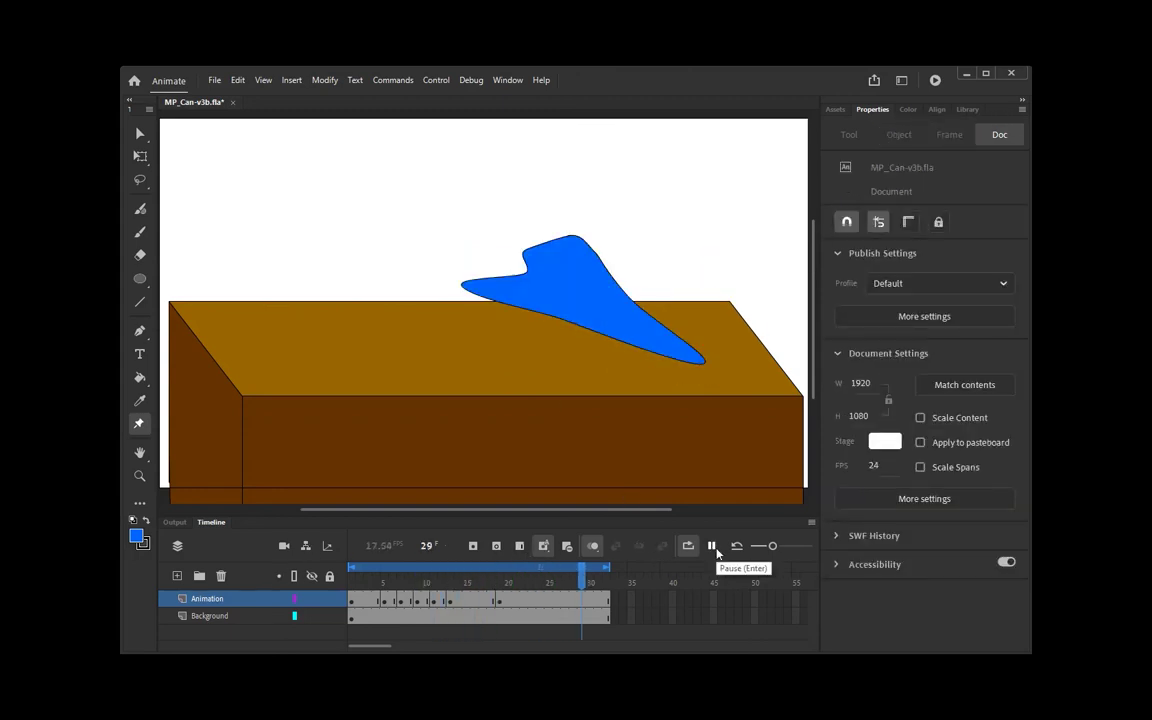
Convert frame 21 of the Animation layer to a keyframe.
left_click(515, 600)
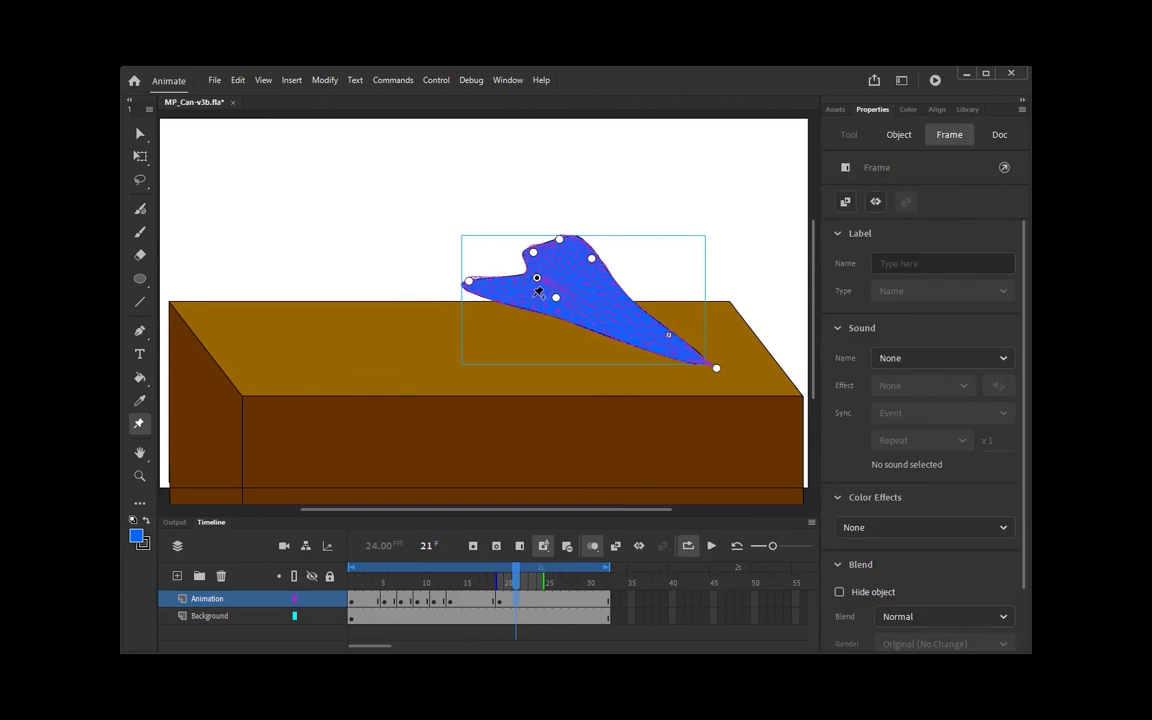
right_click(515, 600)
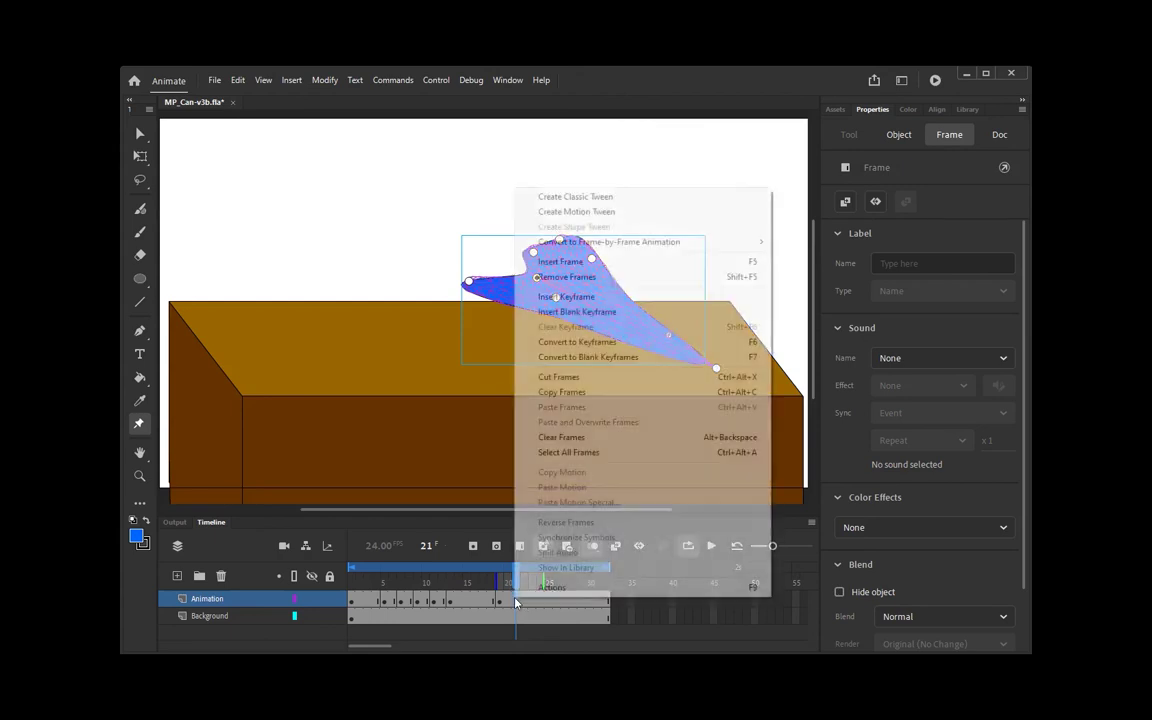
left_click(577, 342)
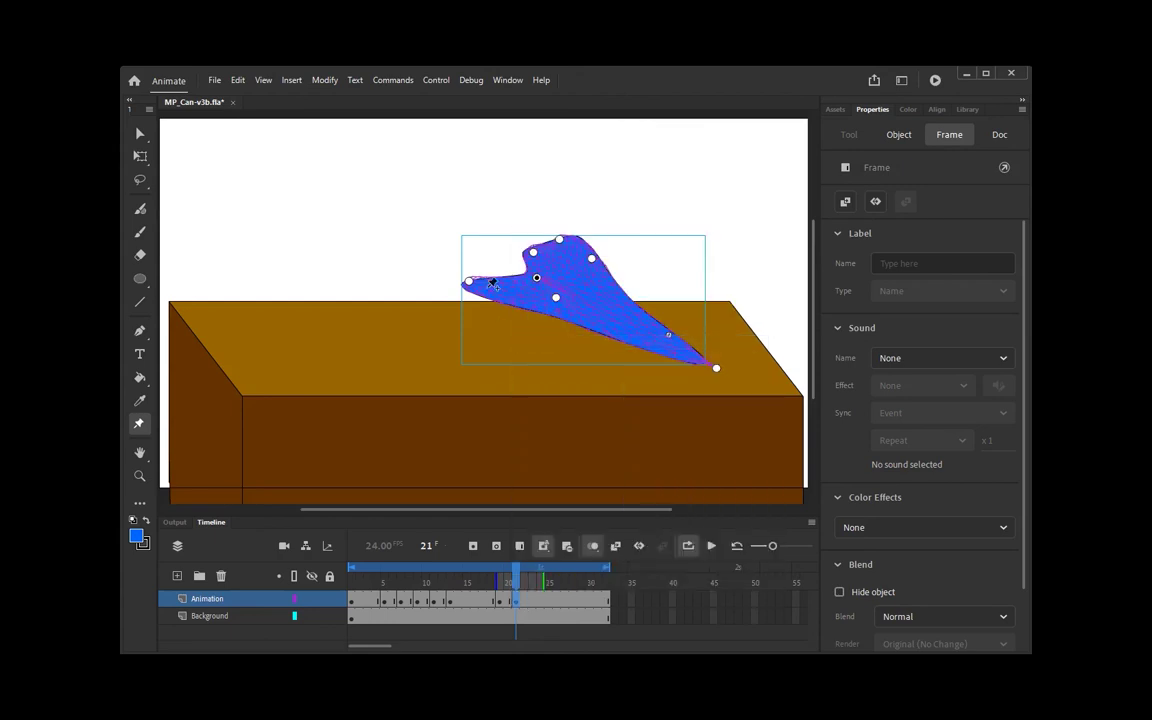
Warp the blob at frame 21 farther left, moving the front and upper pins forward and pulling the trailing tip in off the table.
left_click_drag(468, 281, 425, 275)
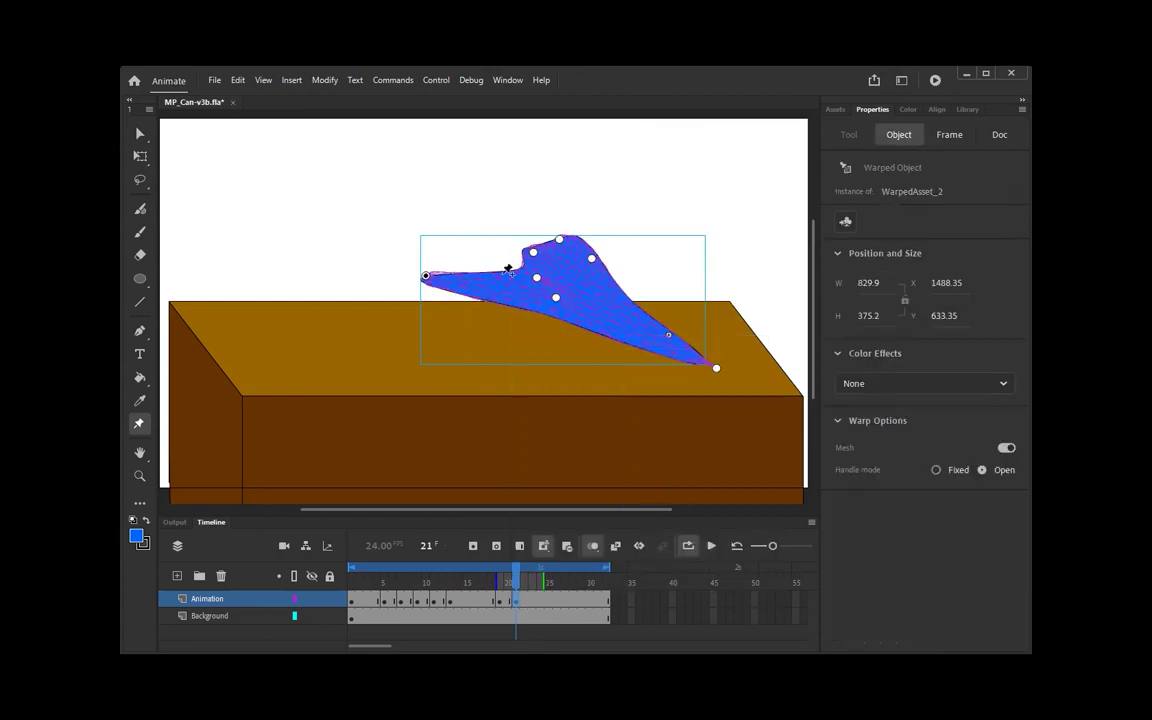
left_click_drag(473, 241, 457, 230)
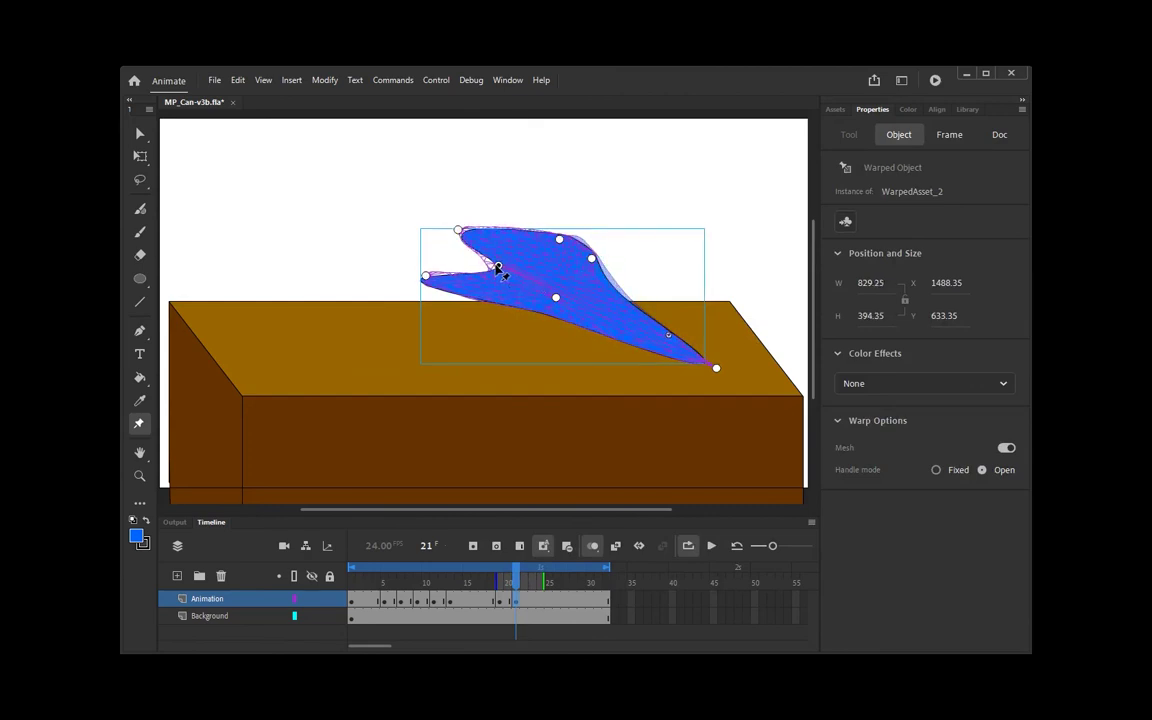
mouse_move(510, 268)
left_mouse_down()
mouse_move(498, 265)
mouse_move(509, 294)
mouse_move(495, 287)
left_mouse_up()
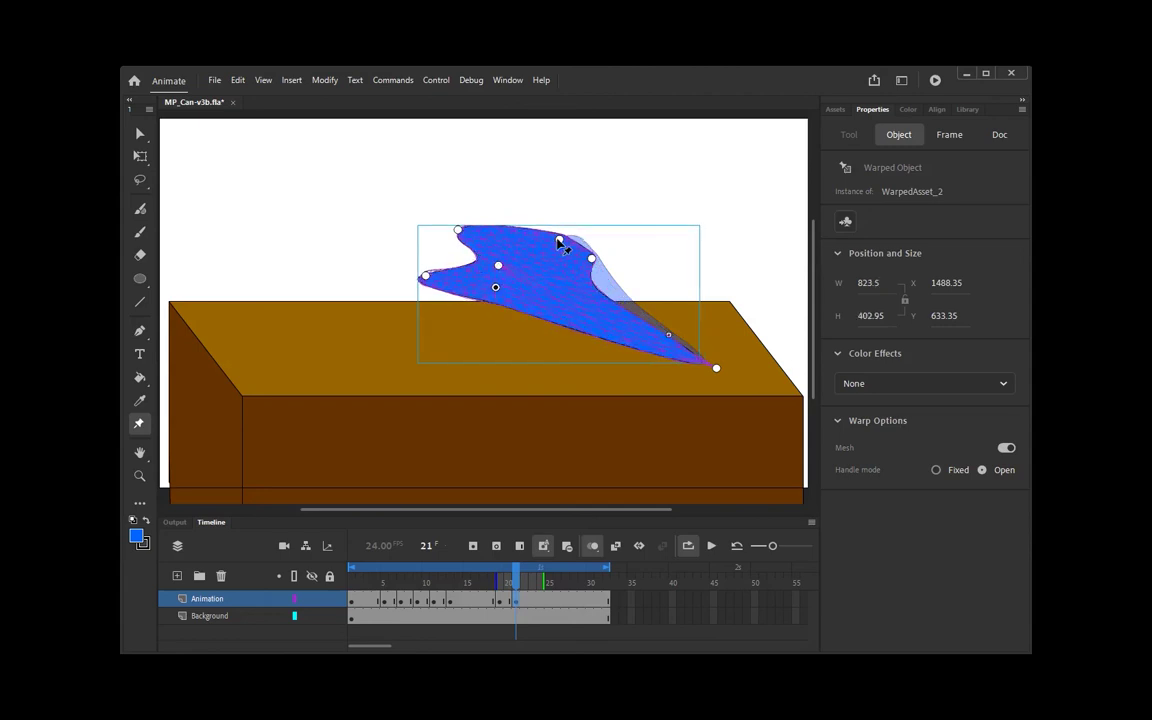
left_click_drag(559, 240, 507, 224)
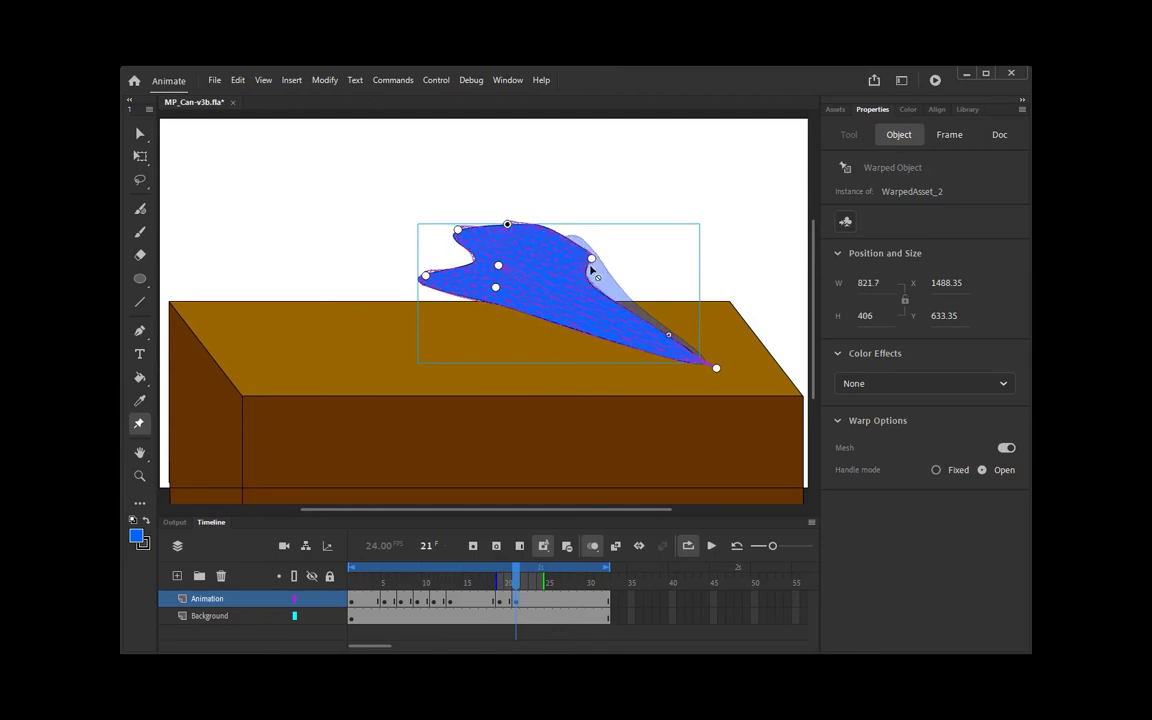
left_click_drag(593, 261, 546, 256)
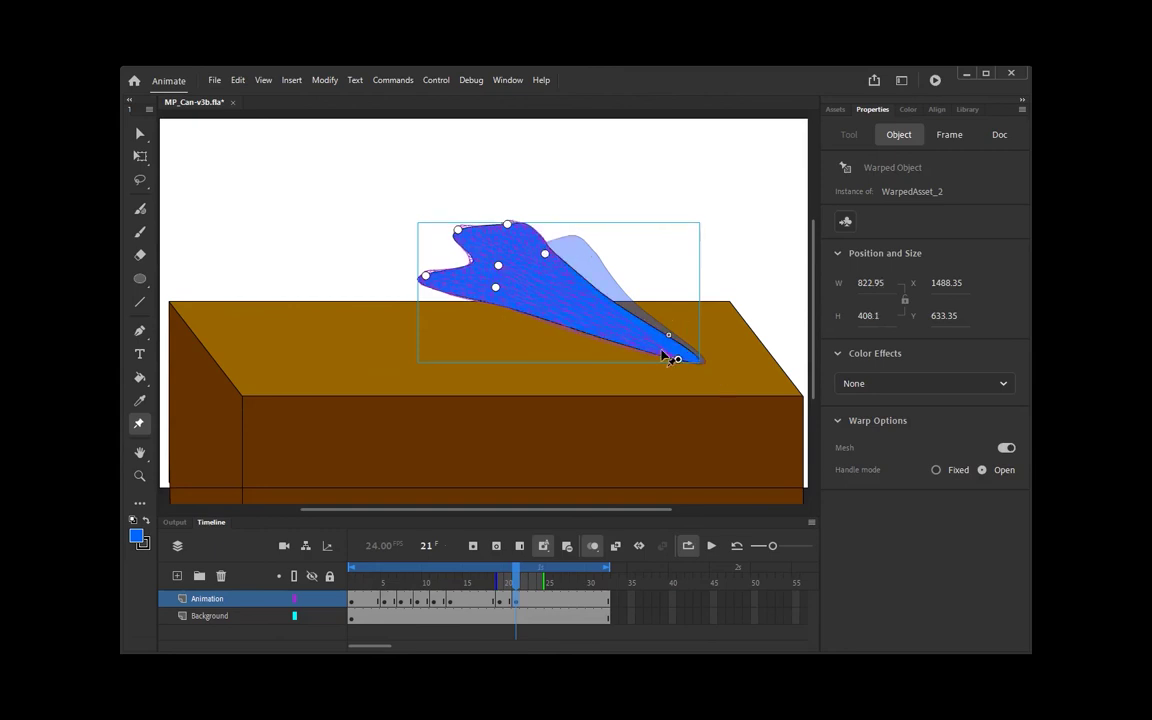
mouse_move(564, 281)
left_mouse_down()
mouse_move(543, 298)
mouse_move(554, 298)
left_mouse_up()
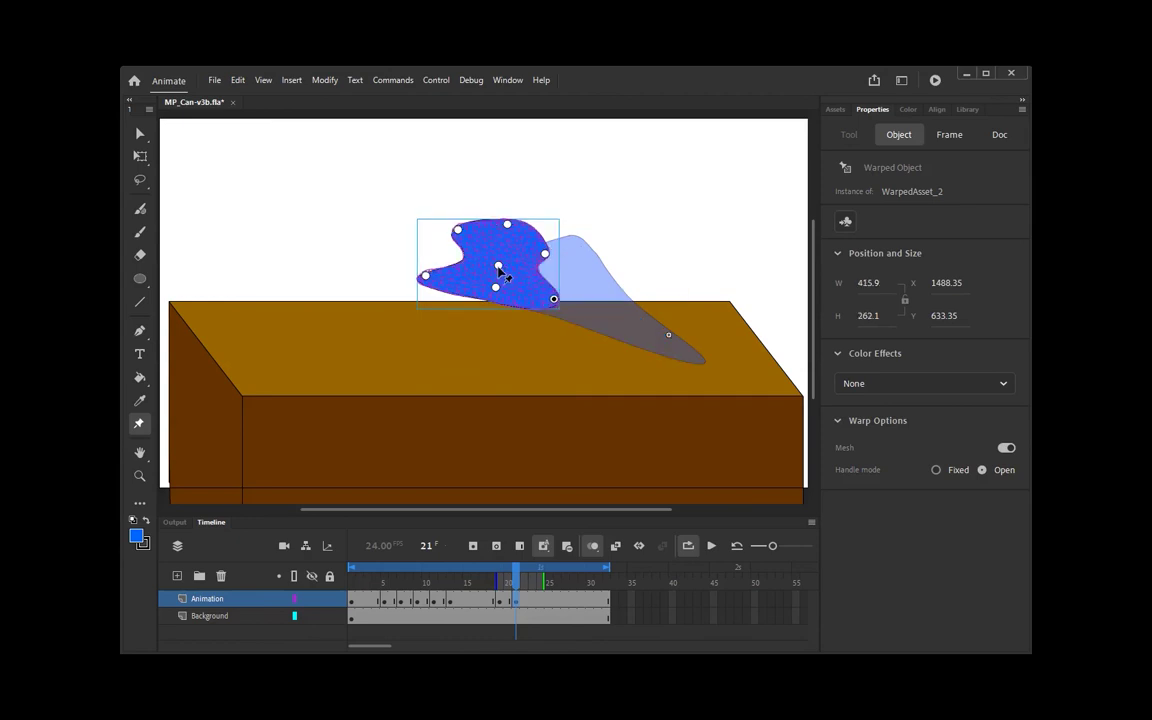
Nudge the blob's centre warp pin at frame 21 slightly up and left, and play the animation.
left_click_drag(497, 265, 487, 254)
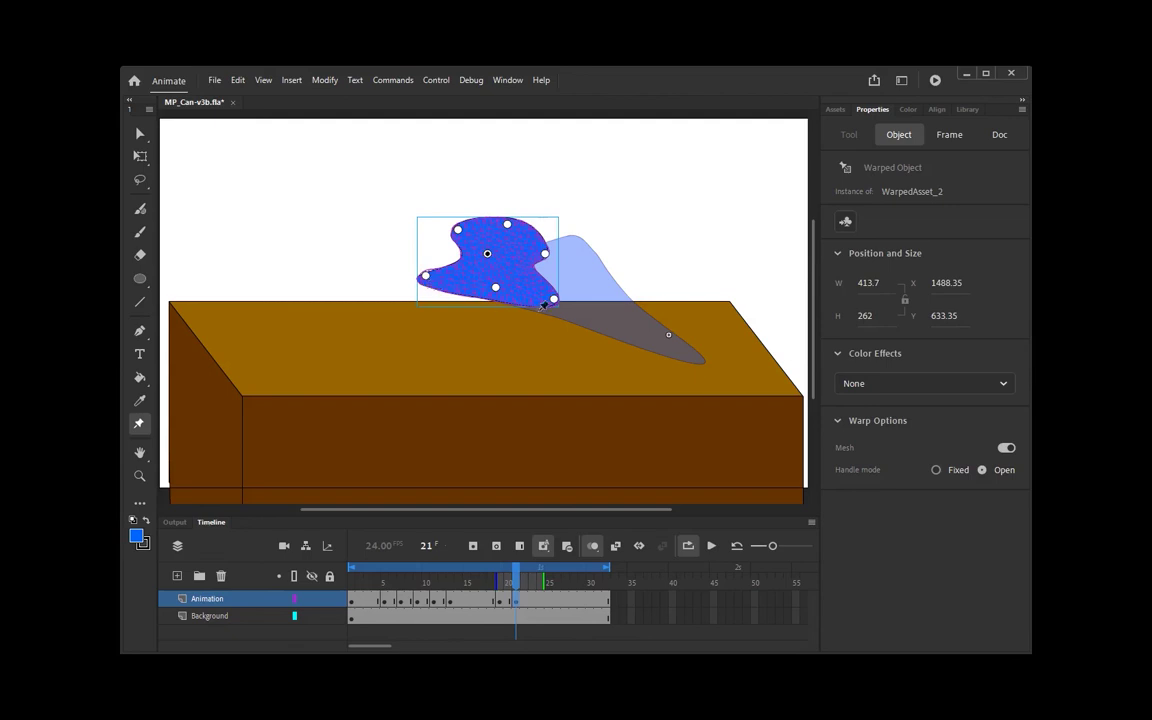
left_click(712, 546)
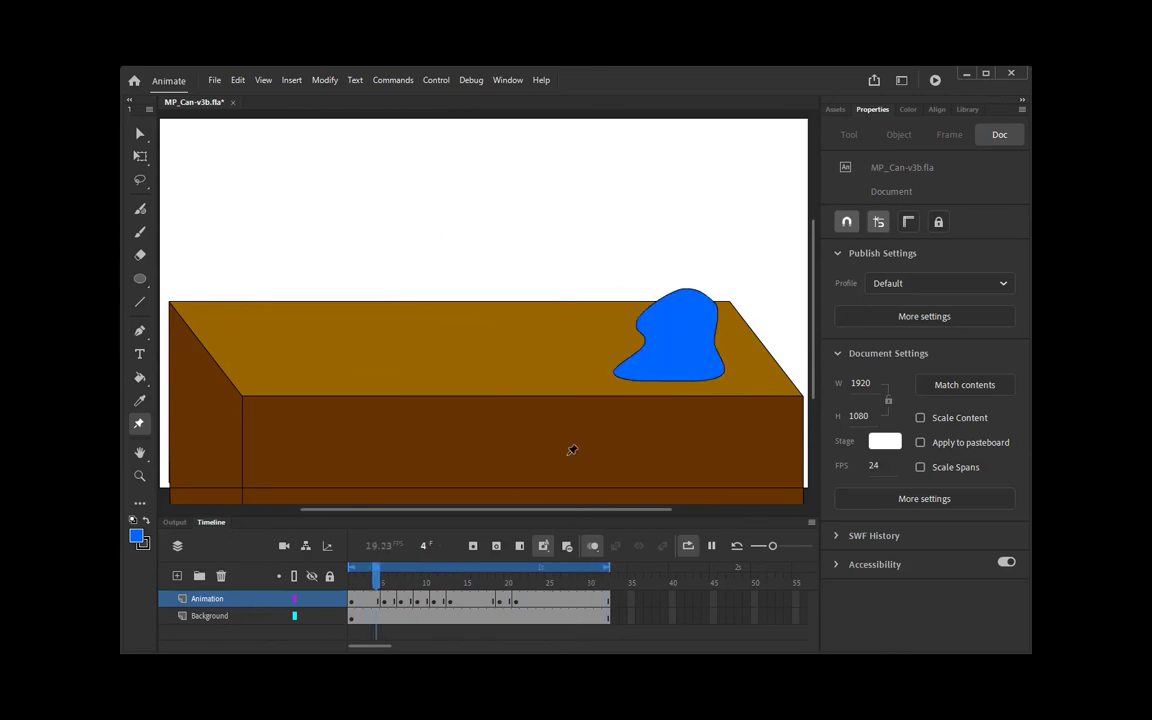
Convert frame 23 of the Animation layer to a keyframe.
left_click(533, 601)
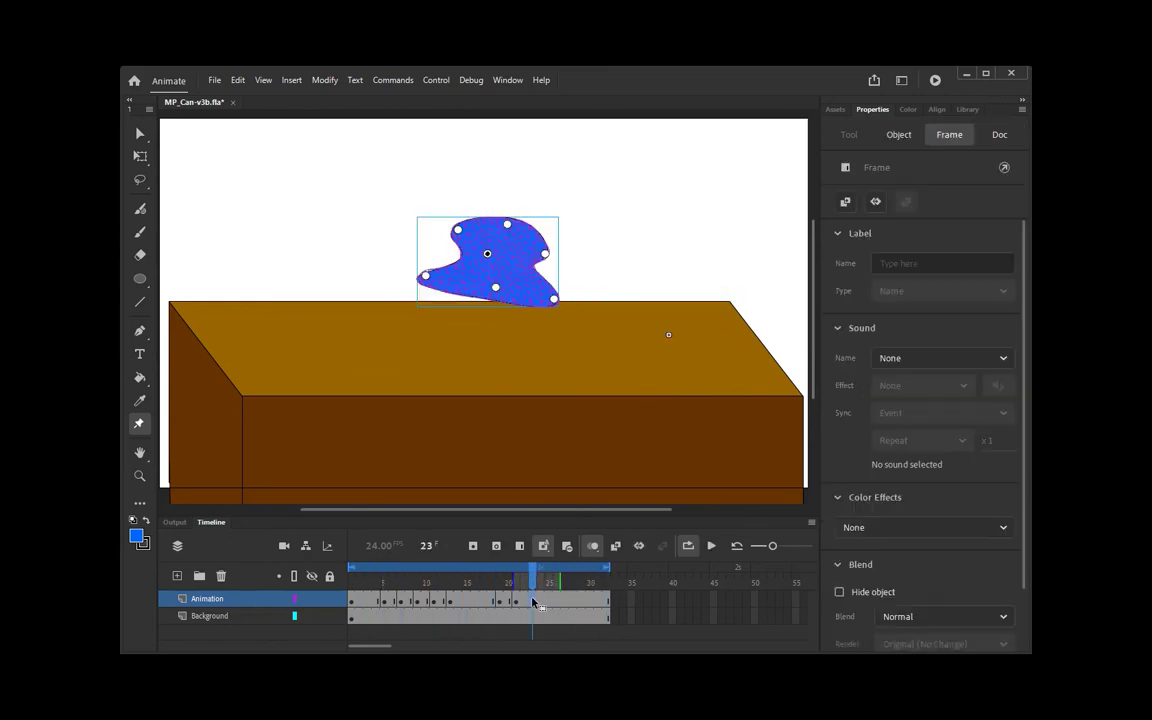
right_click(533, 601)
left_click(655, 348)
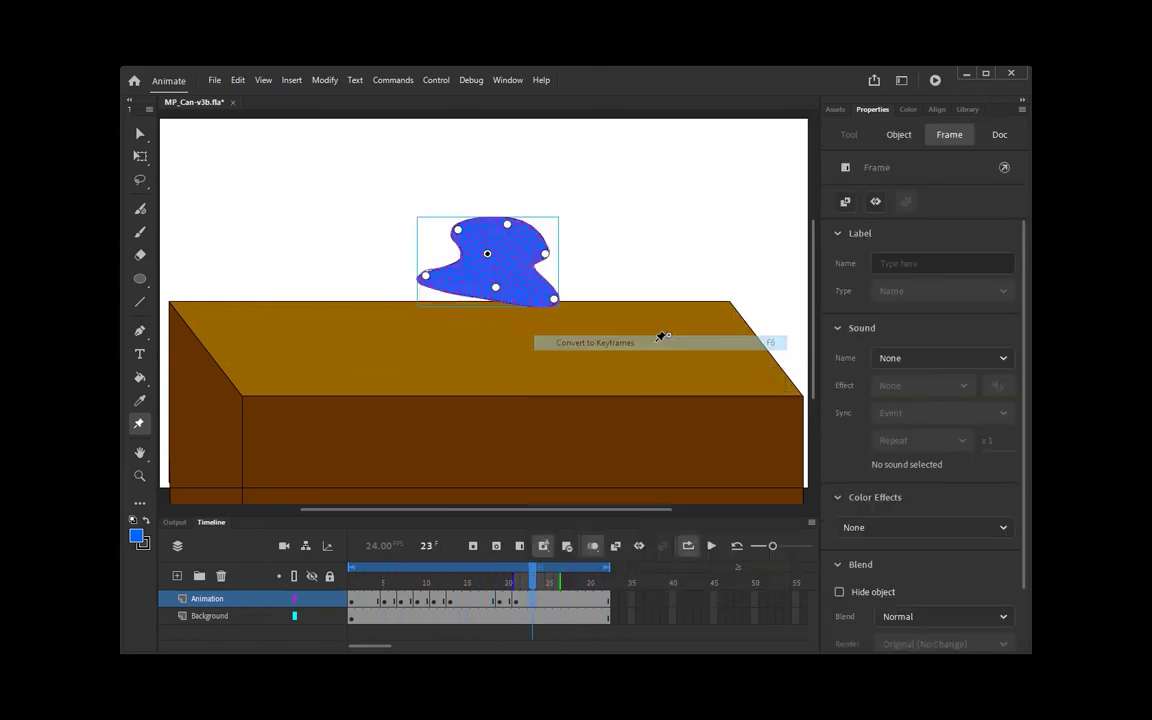
Warp the blob at frame 23 by stretching its front and upper pins left and lifting the rear tip off the table, and play the animation.
left_click_drag(426, 281, 394, 277)
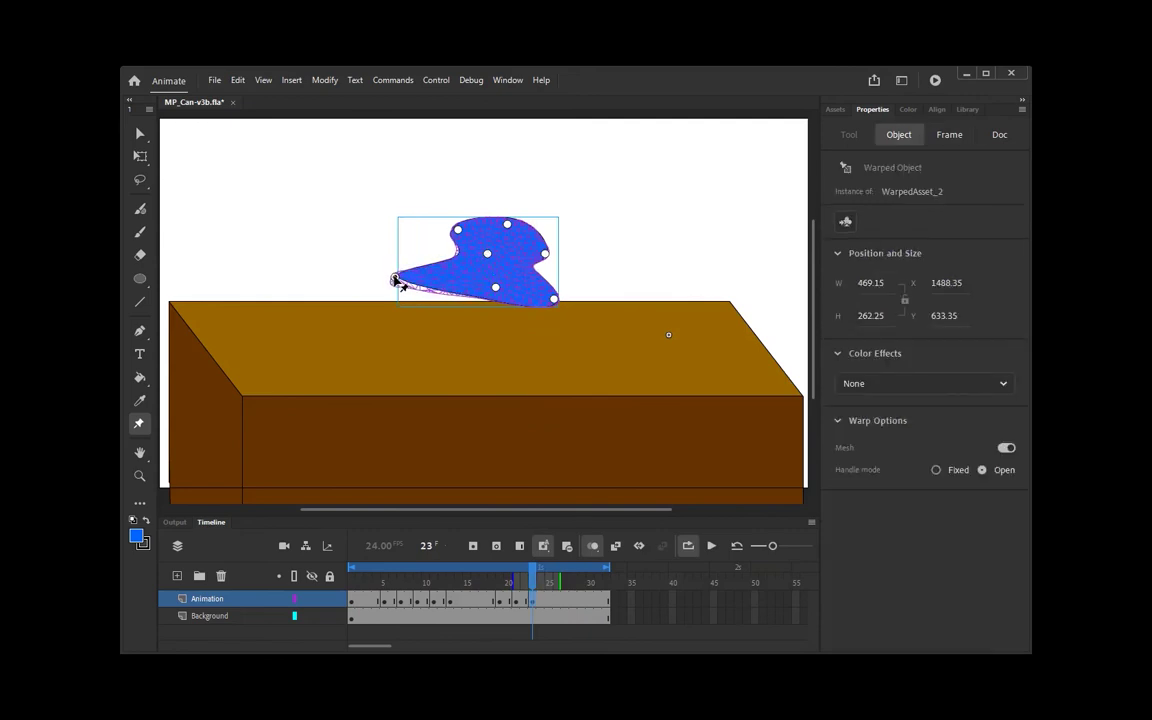
left_click_drag(457, 231, 425, 229)
left_click_drag(489, 253, 483, 219)
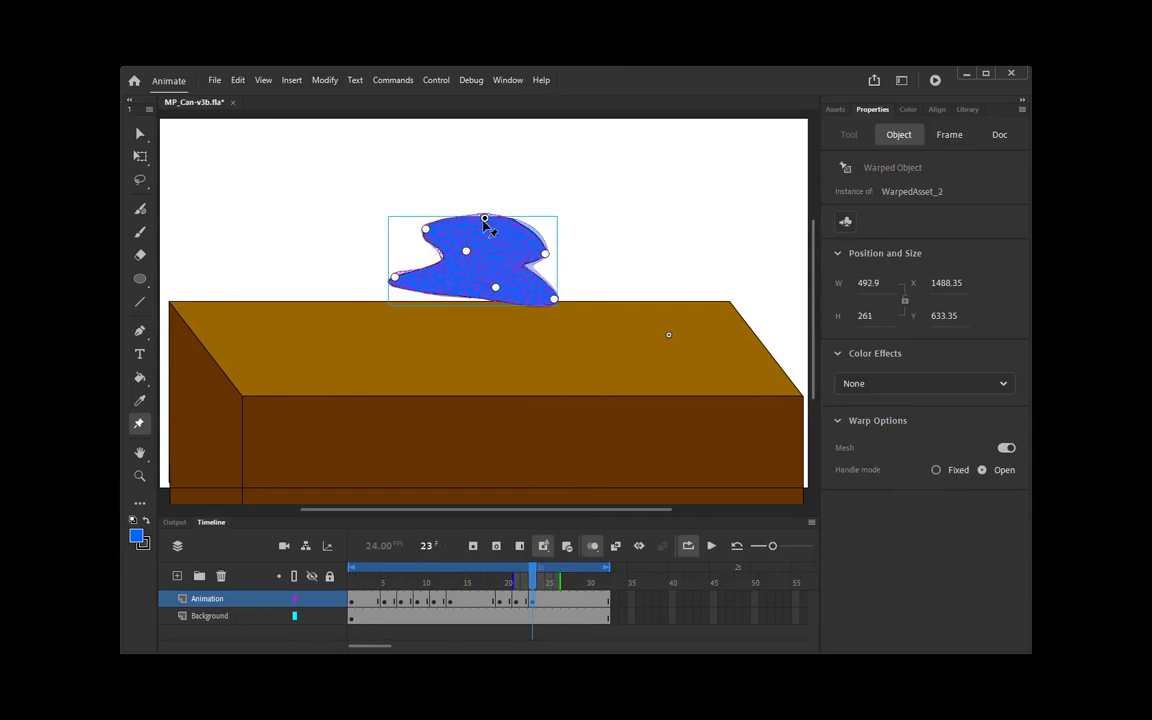
left_click_drag(541, 254, 520, 244)
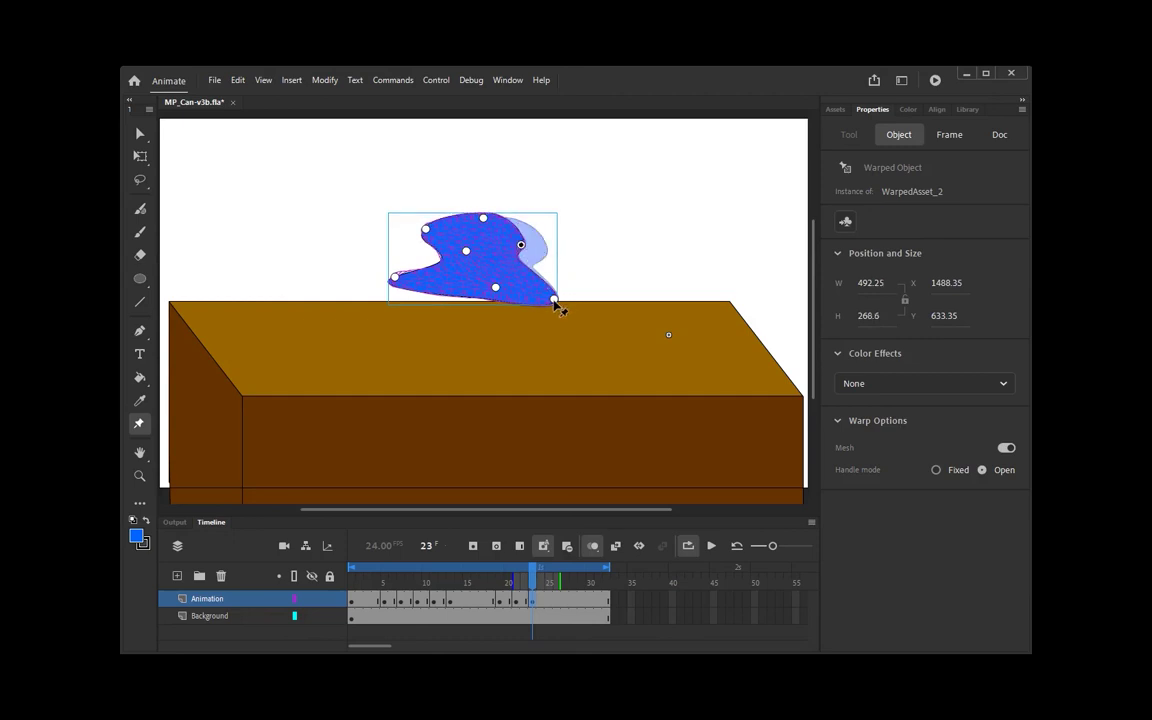
left_click_drag(555, 303, 539, 265)
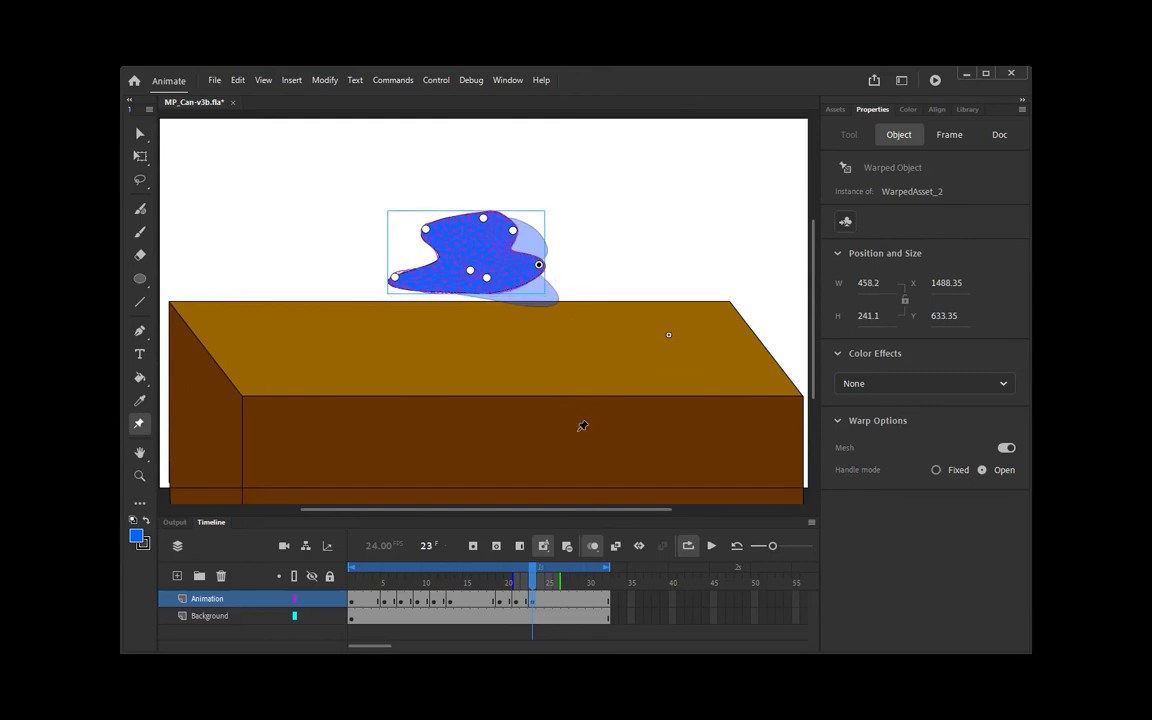
left_click(705, 549)
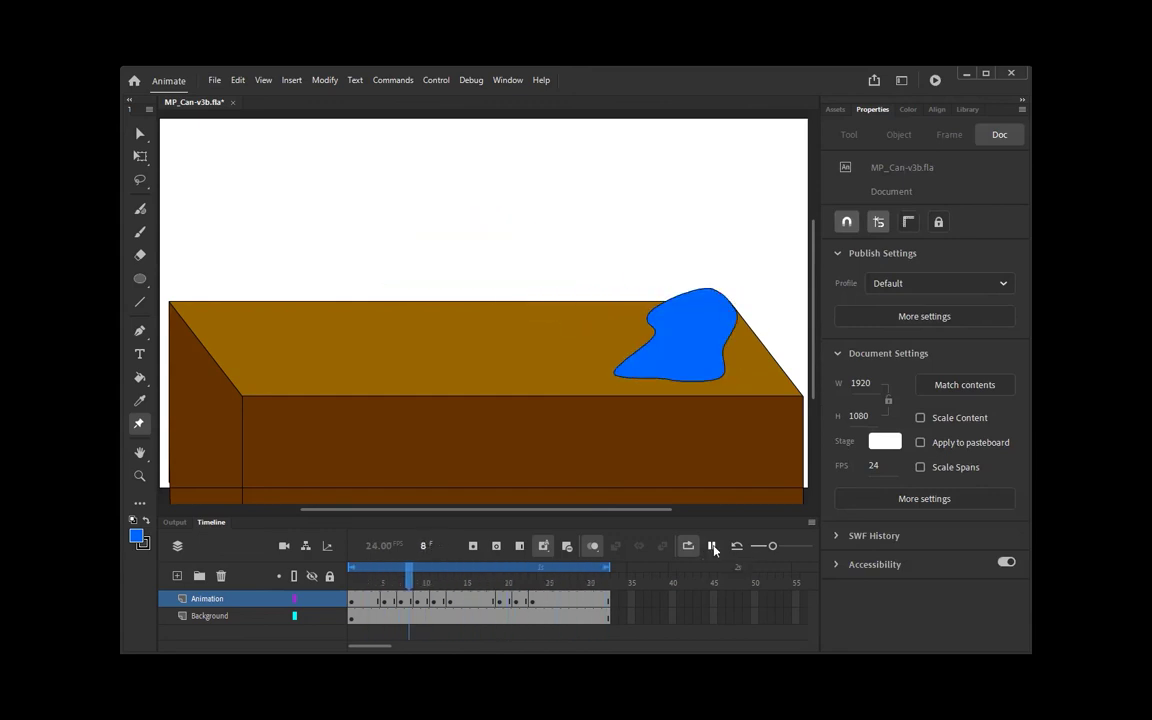
Warp the blob into a new pose at frame 24, shifting its upper and inner pins left into a narrow peak, and play the animation.
left_click(516, 600)
left_click(538, 600)
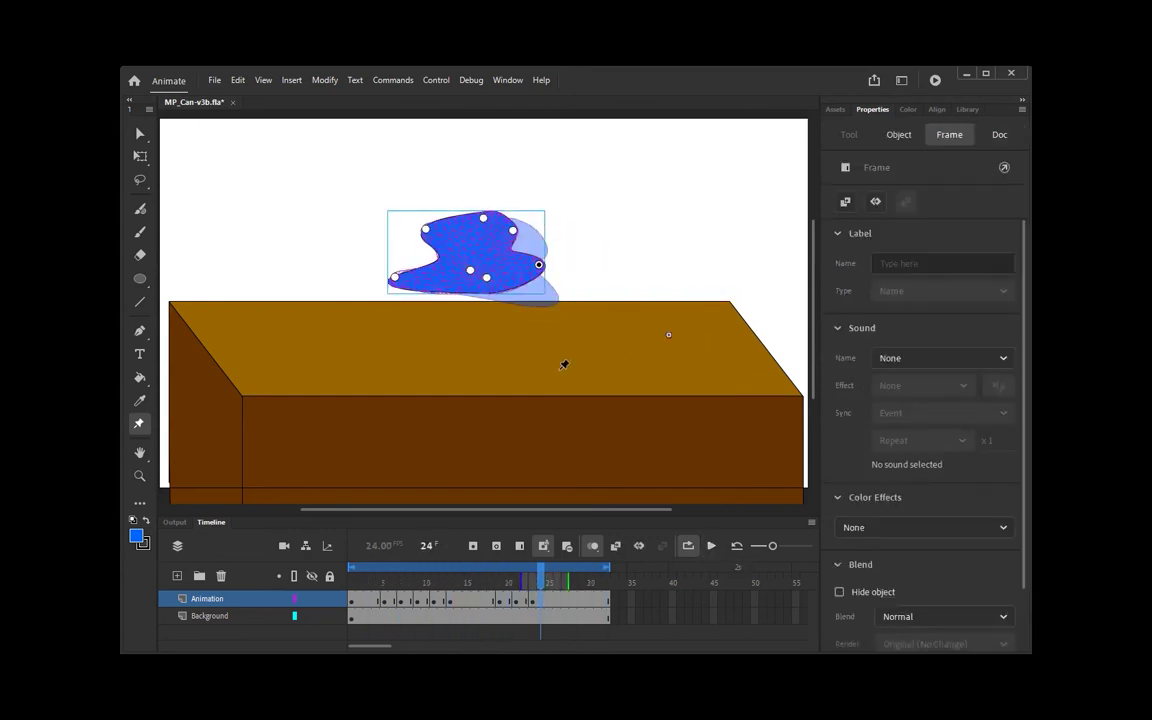
left_click(452, 263)
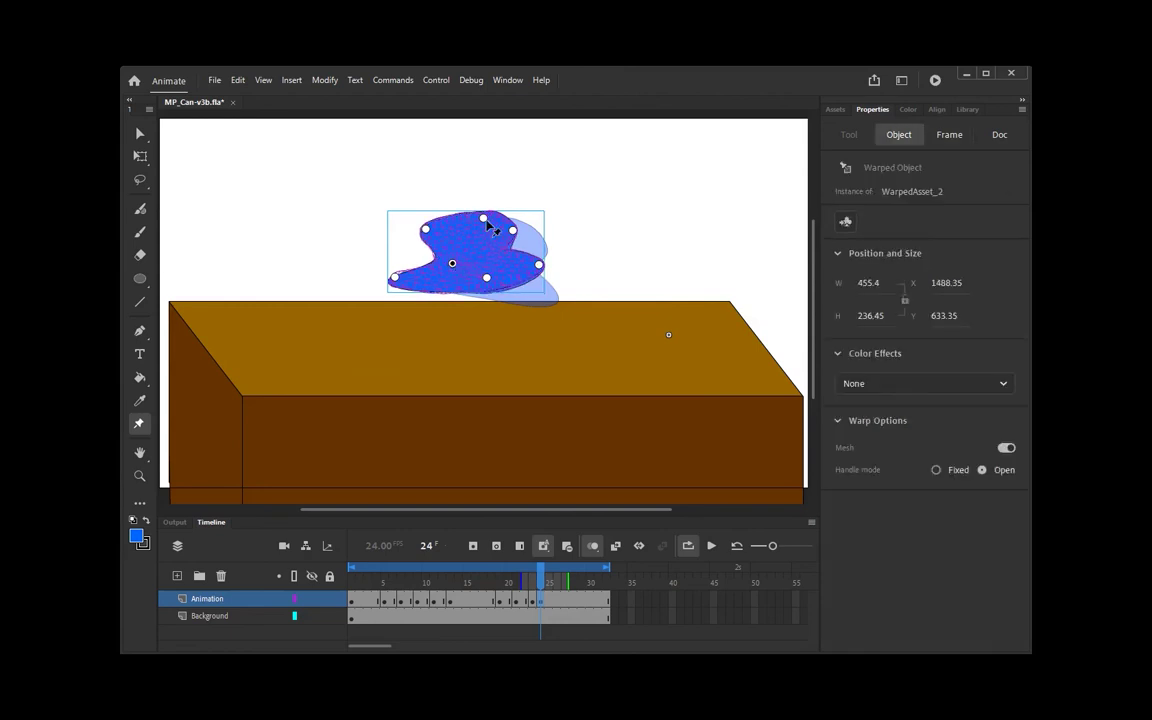
left_click(463, 216)
mouse_move(512, 229)
left_mouse_down()
mouse_move(494, 239)
mouse_move(496, 230)
left_mouse_up()
left_click_drag(446, 263, 457, 284)
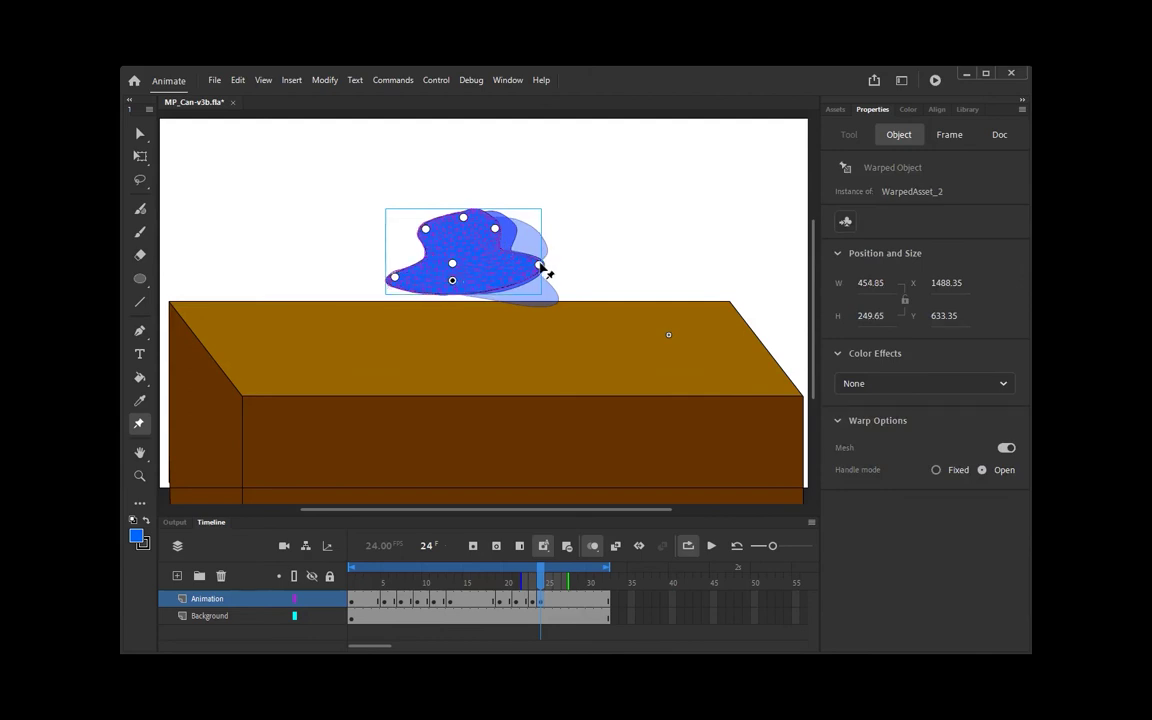
left_click_drag(539, 266, 536, 259)
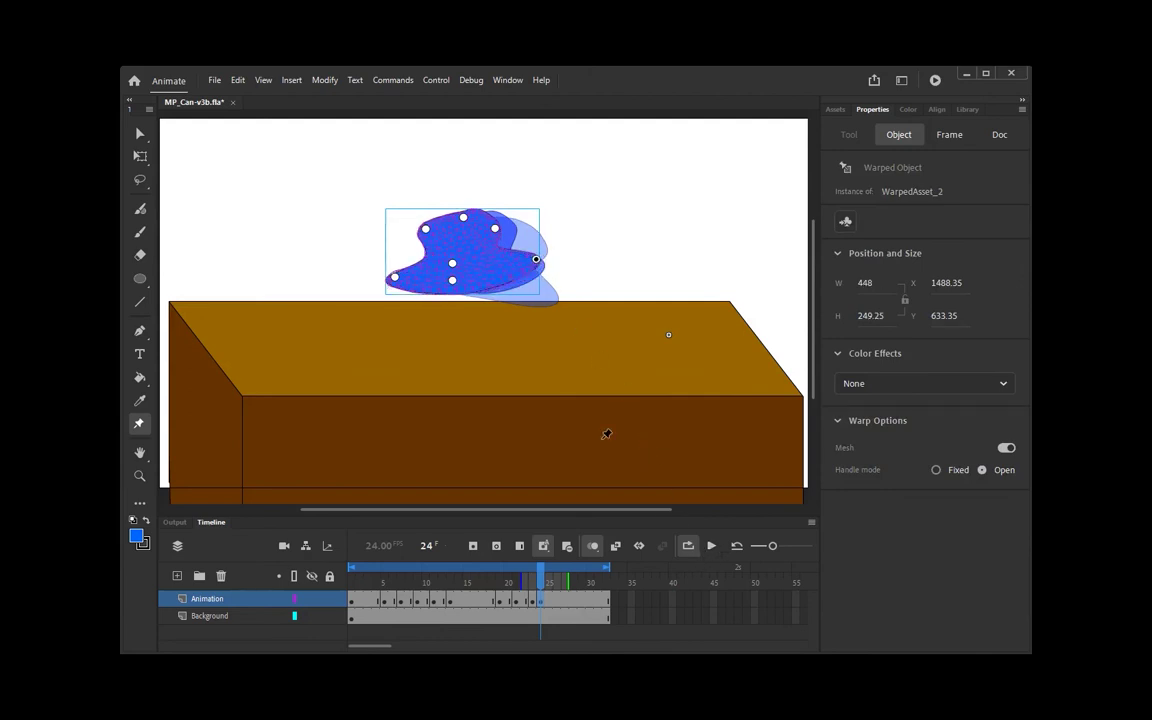
mouse_move(463, 215)
left_mouse_down()
mouse_move(452, 212)
mouse_move(478, 229)
left_mouse_up()
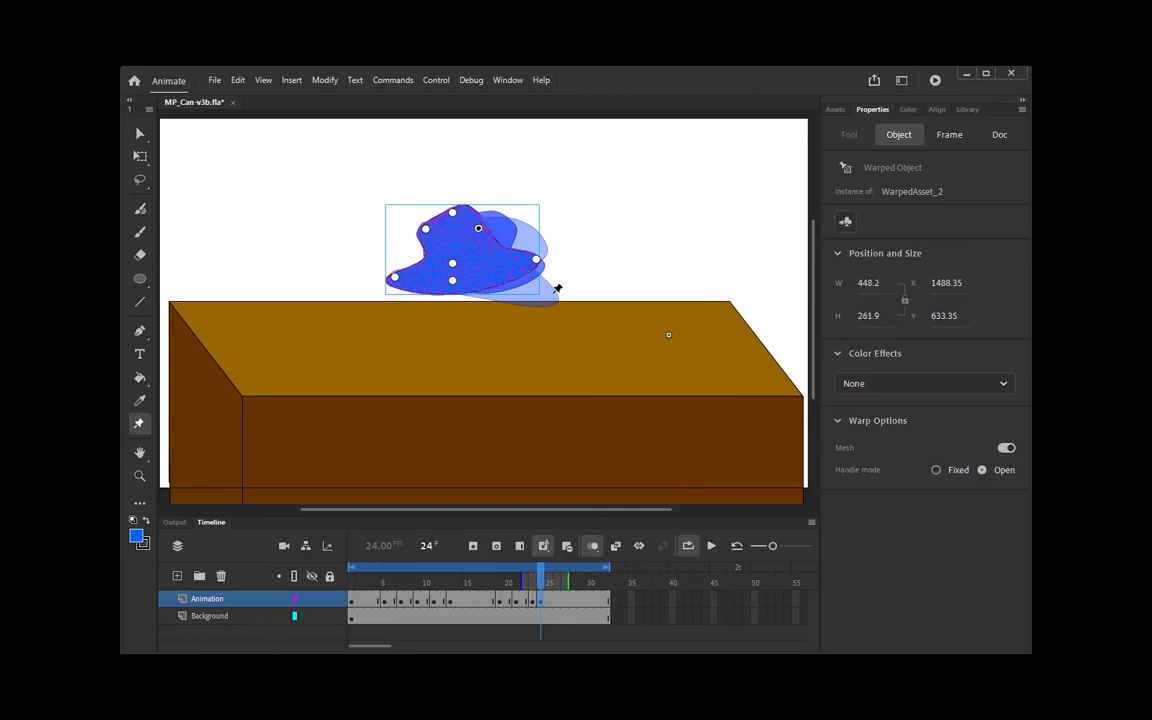
left_click(711, 546)
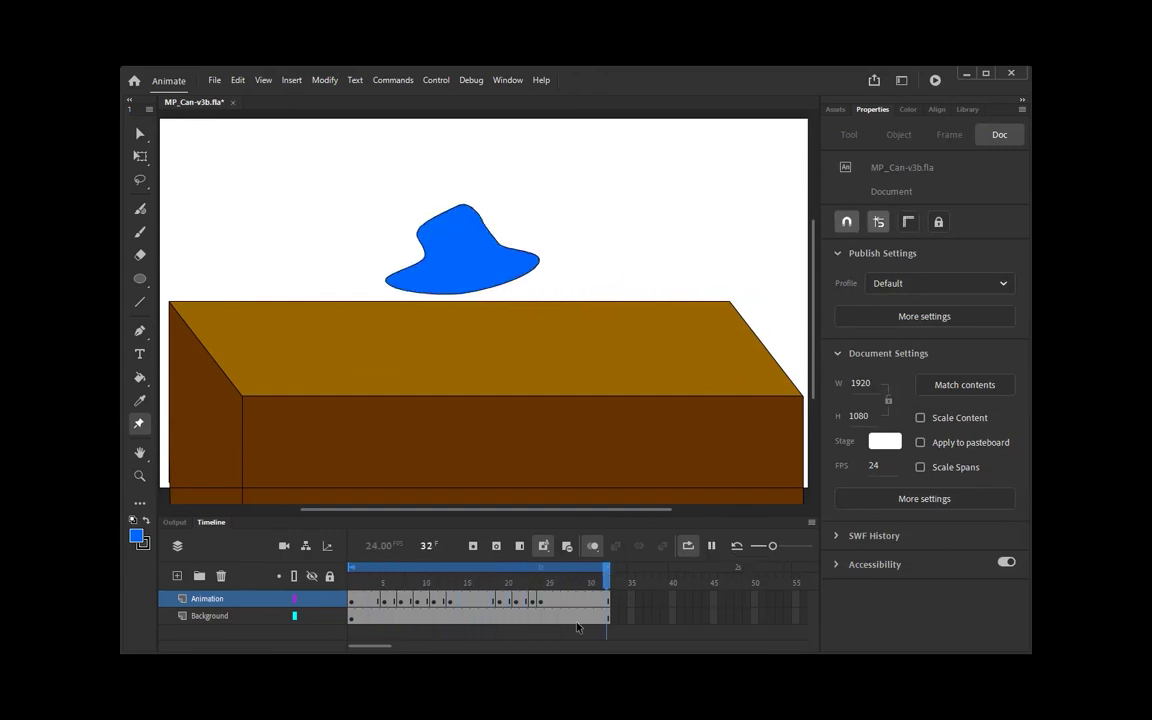
Compare the blob's poses at frames 23 and 24, and replay the animation.
left_click(531, 601)
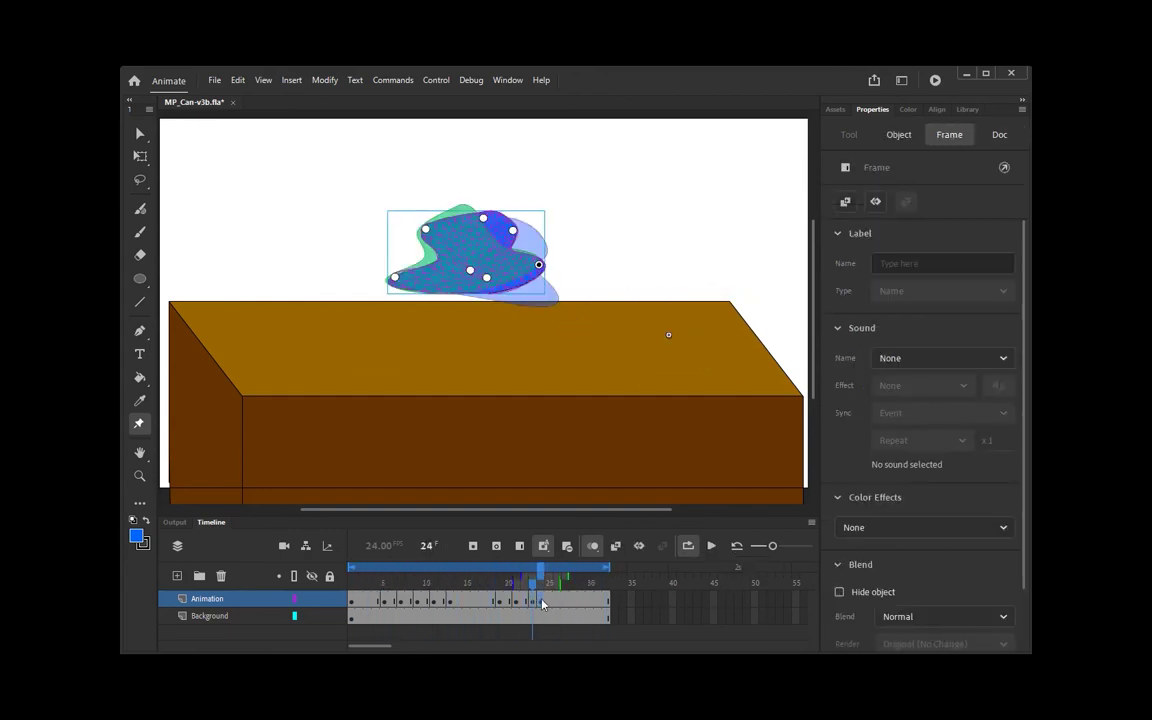
left_click(542, 604)
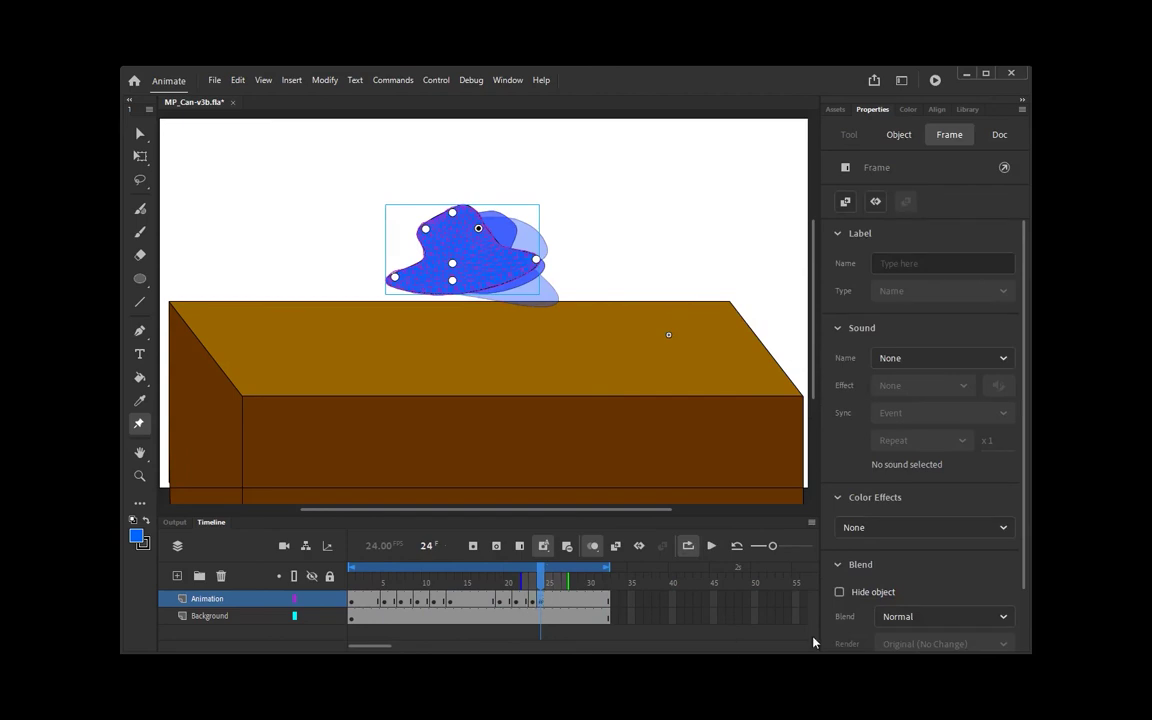
left_click(709, 546)
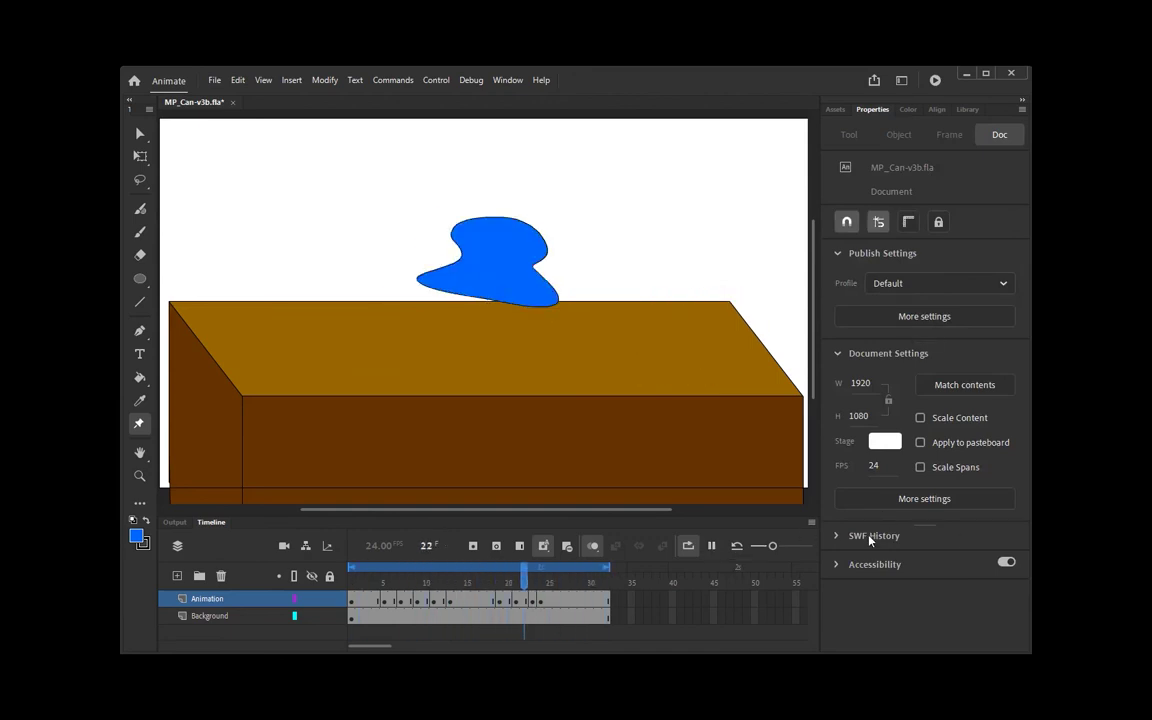
Convert frame 26 of the Animation layer to a keyframe.
left_click(557, 600)
right_click(557, 600)
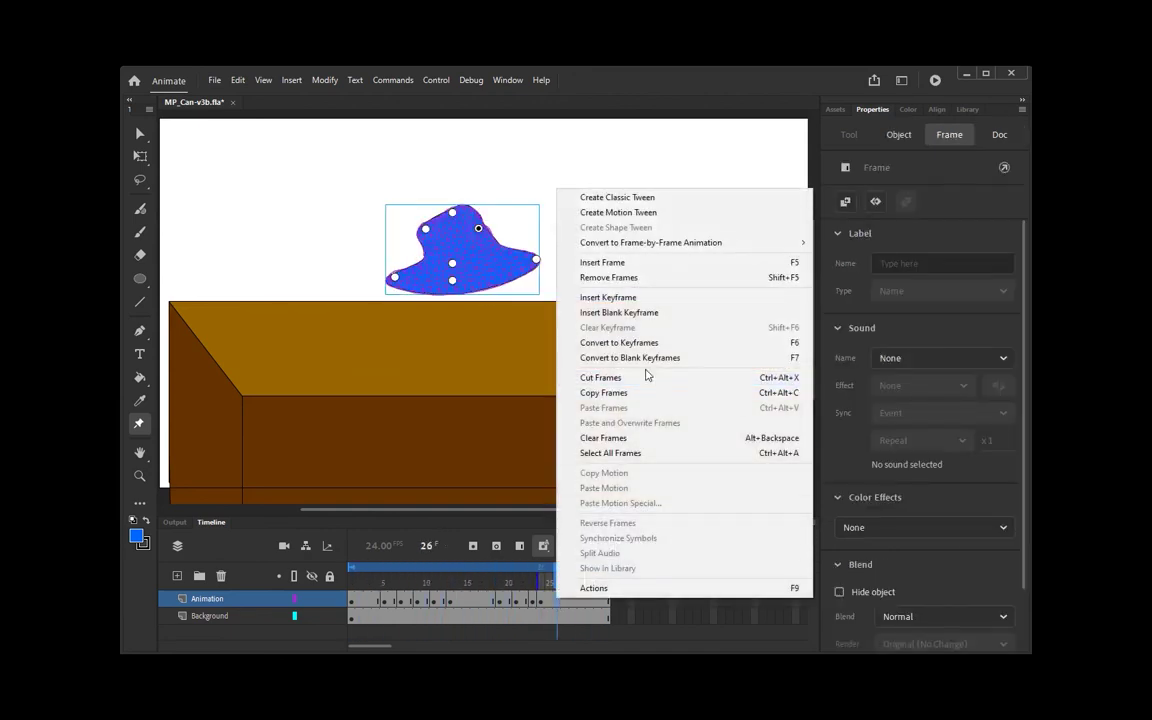
left_click(645, 343)
Warp the blob at frame 26 so its front tip reaches down-left to the table edge, with the upper, inner and rear pins following left.
left_click_drag(395, 277, 376, 312)
left_click_drag(424, 232, 397, 255)
left_click_drag(377, 316, 356, 310)
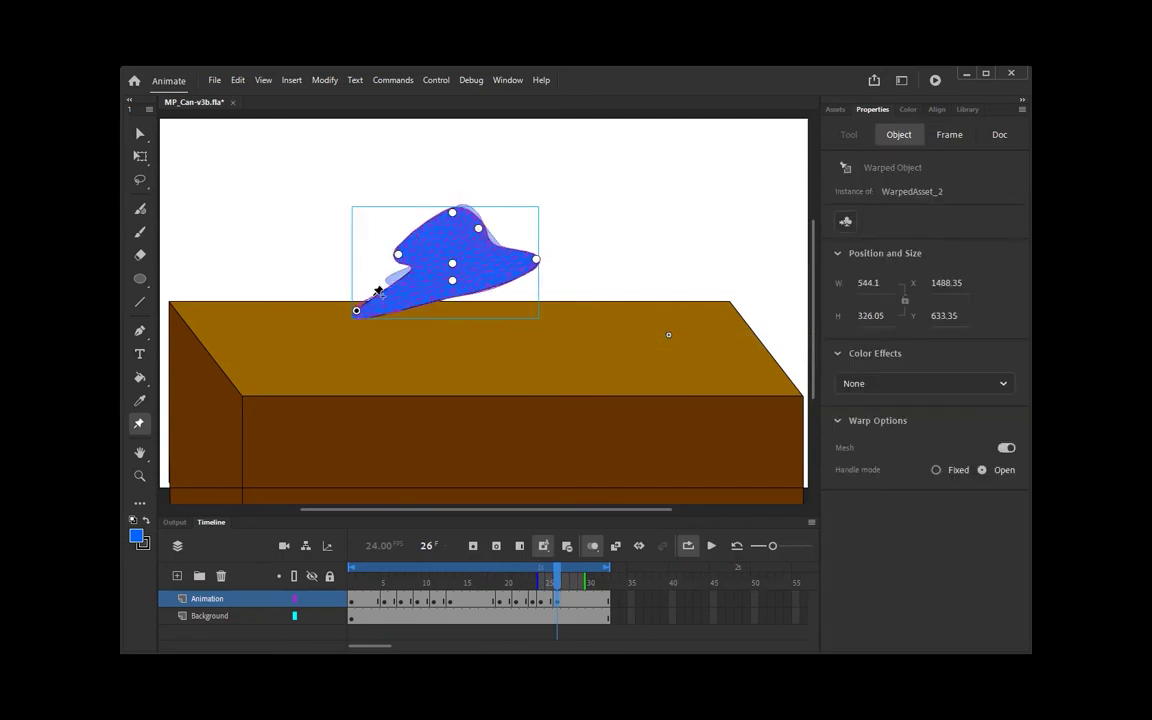
left_click_drag(398, 258, 374, 264)
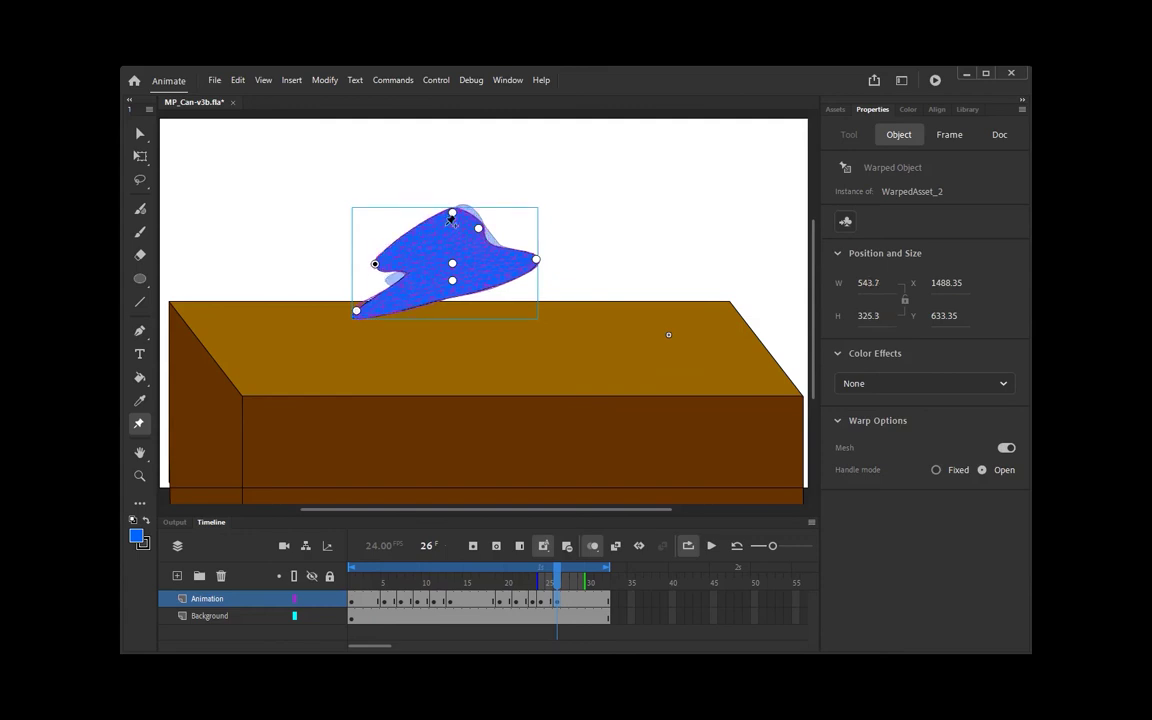
left_click_drag(452, 217, 418, 285)
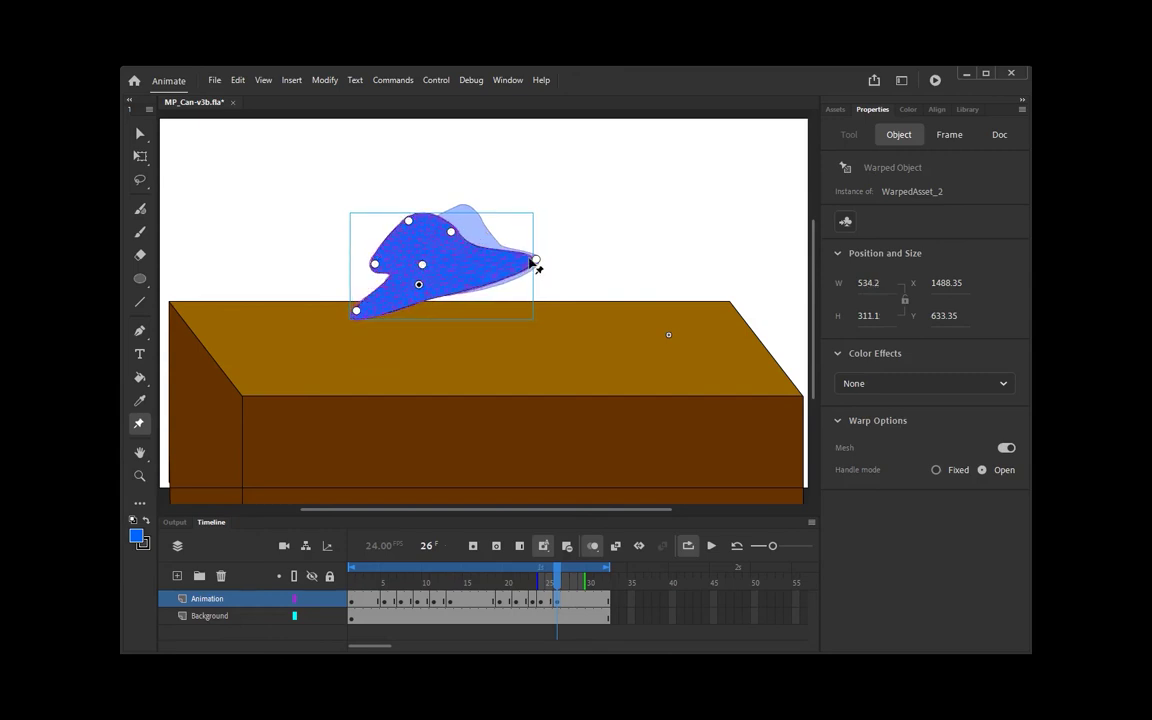
left_click_drag(533, 262, 484, 262)
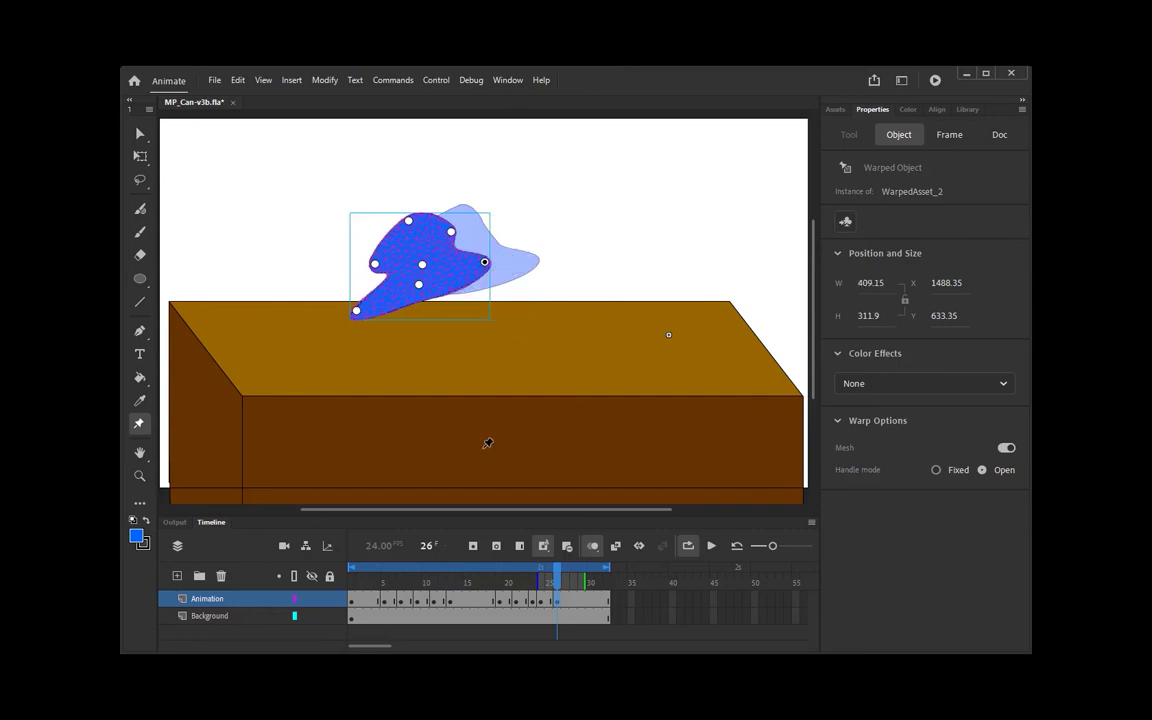
Extend the onion skin range back to the first frame to review the leap, shorten it to about three earlier frames, and play the animation.
left_click_drag(540, 582, 361, 583)
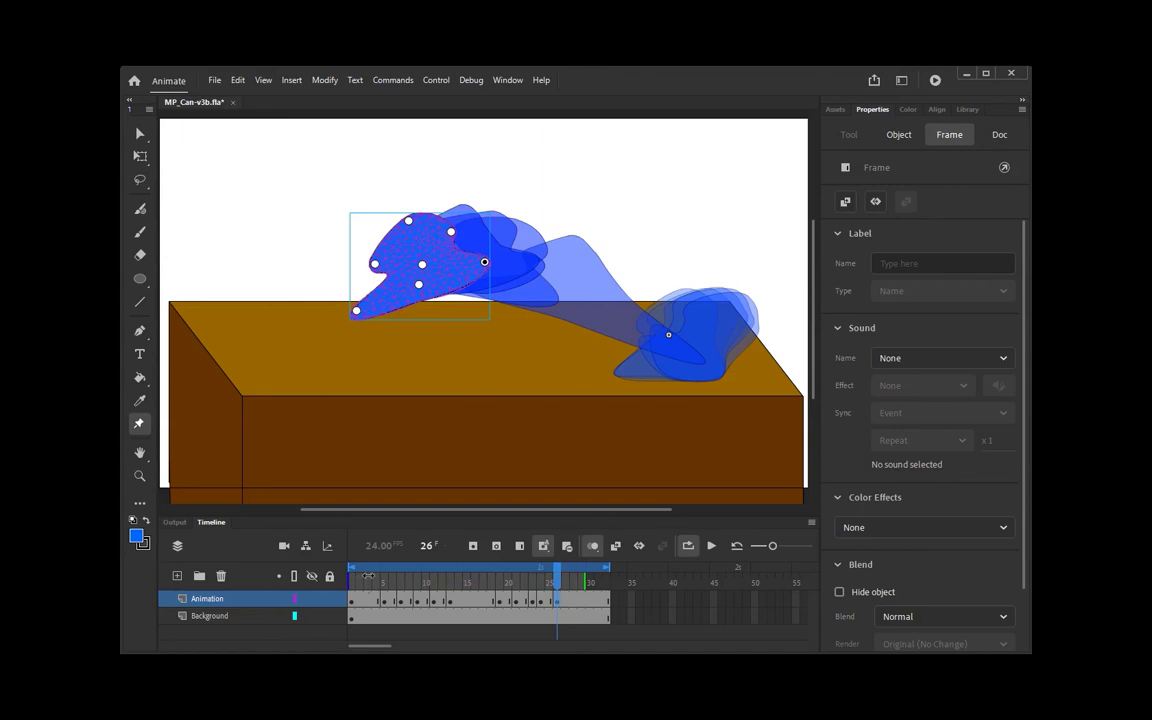
left_click_drag(368, 576, 533, 581)
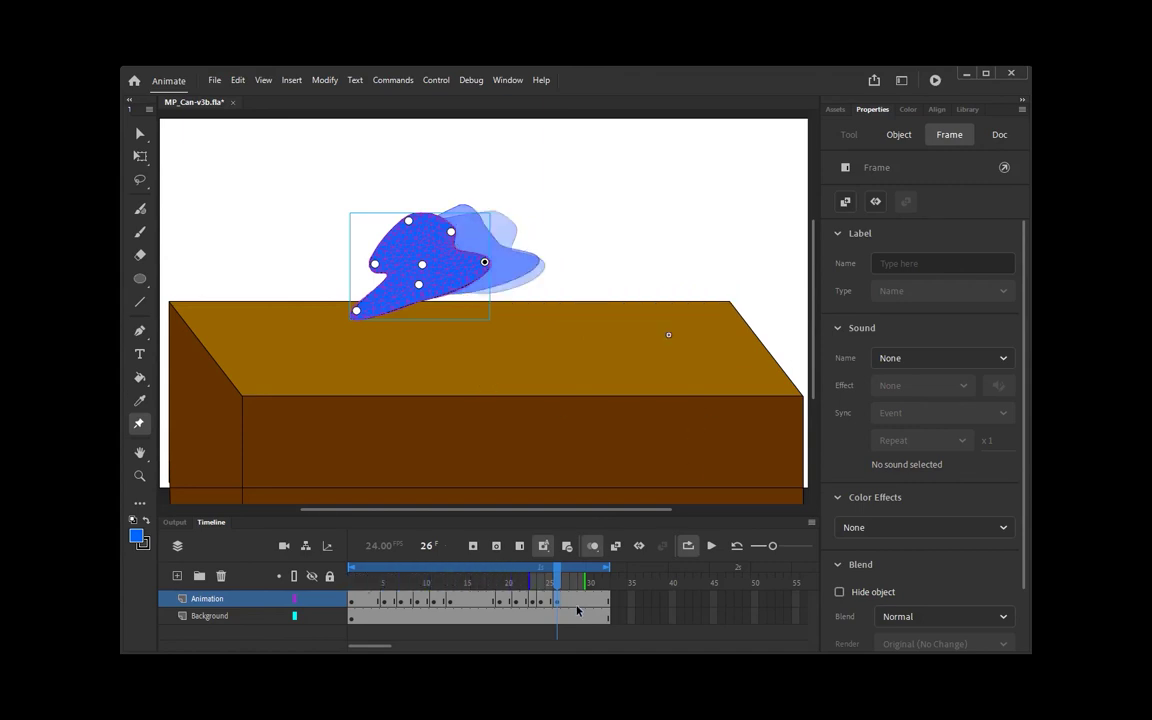
left_click(709, 546)
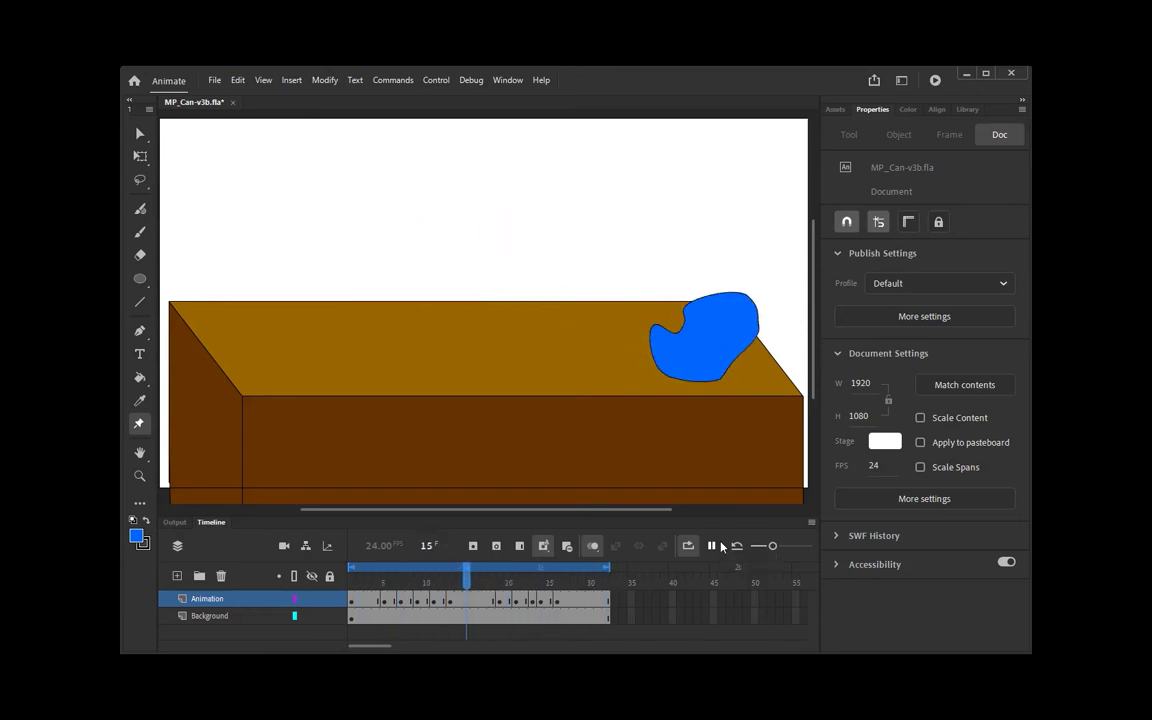
Convert frame 28 of the Animation layer to a keyframe.
left_click(575, 601)
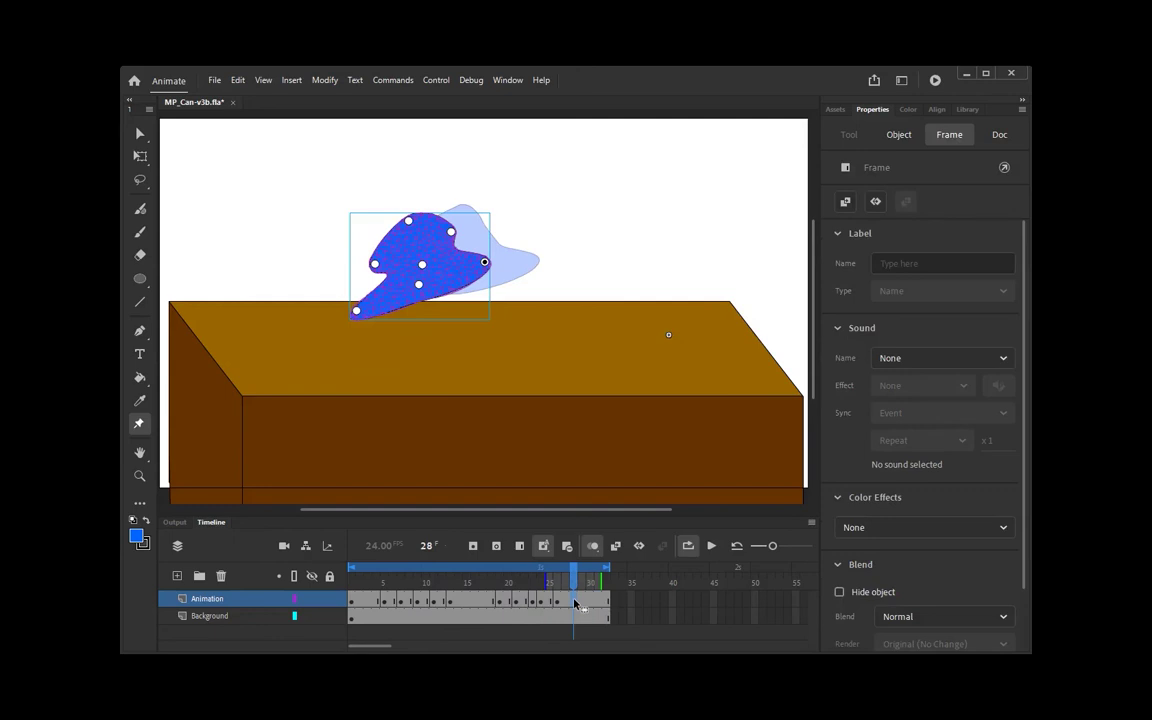
right_click(575, 603)
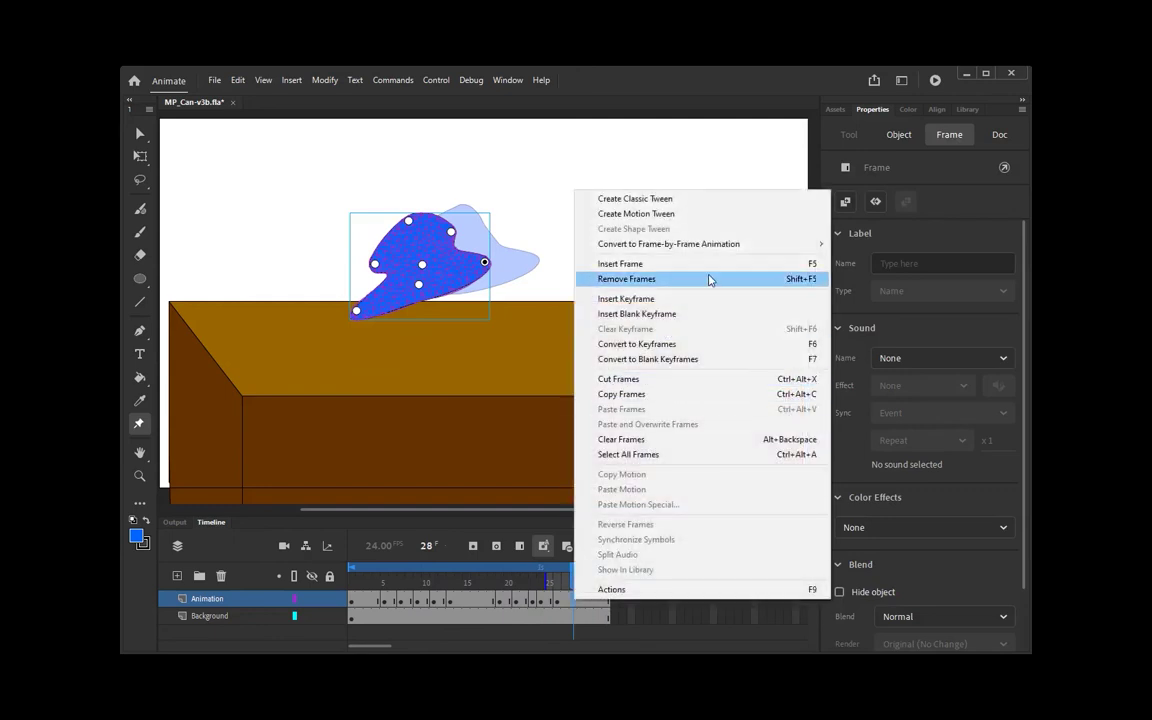
left_click(708, 343)
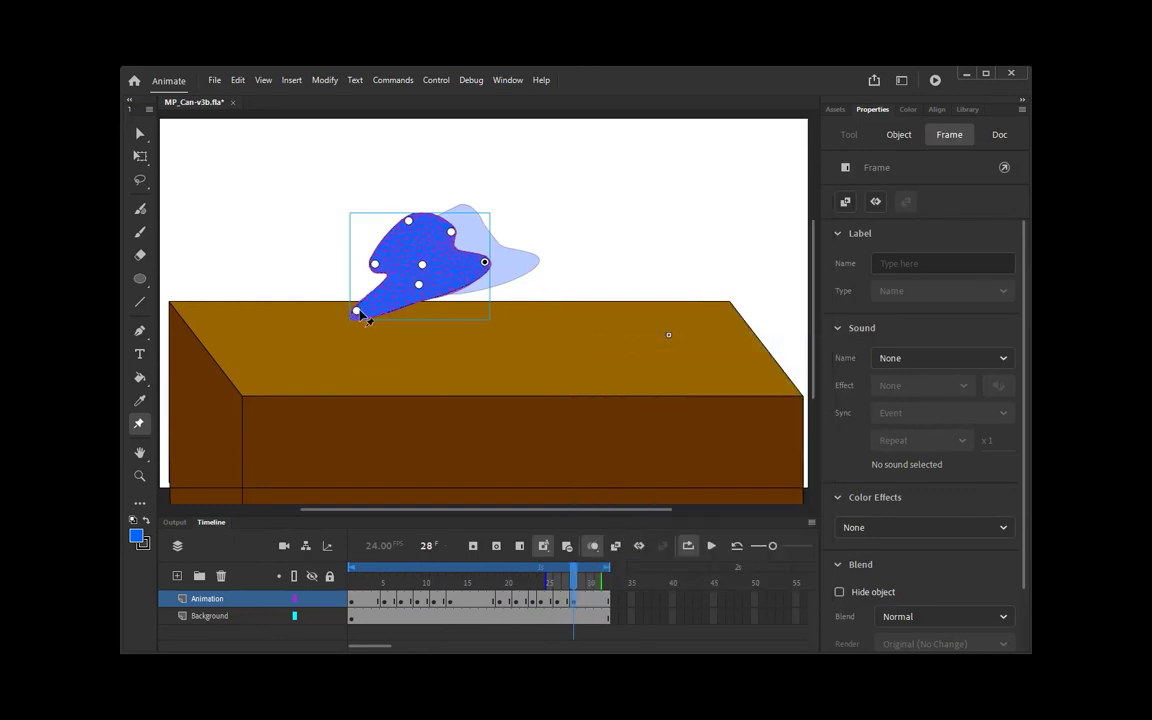
Warp the blob at frame 28 down-left onto the tabletop, moving the front, upper, centre and bottom pins while leaving the rear tip trailing.
left_click_drag(356, 311, 288, 346)
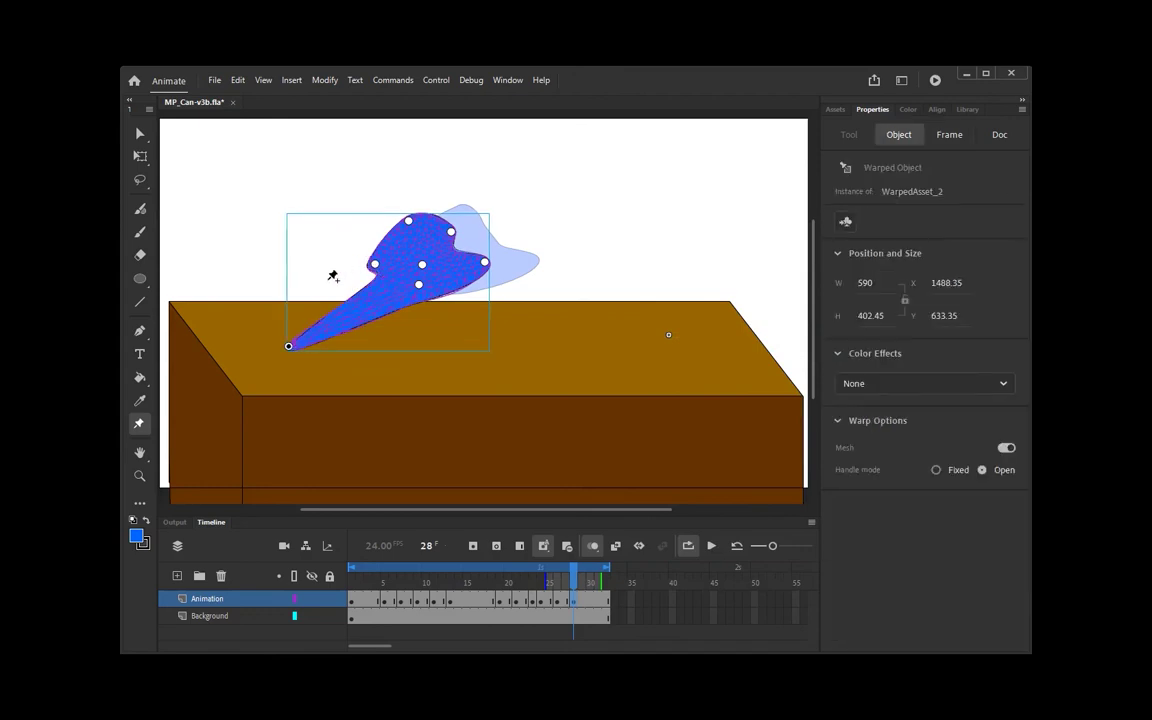
left_click_drag(342, 275, 302, 304)
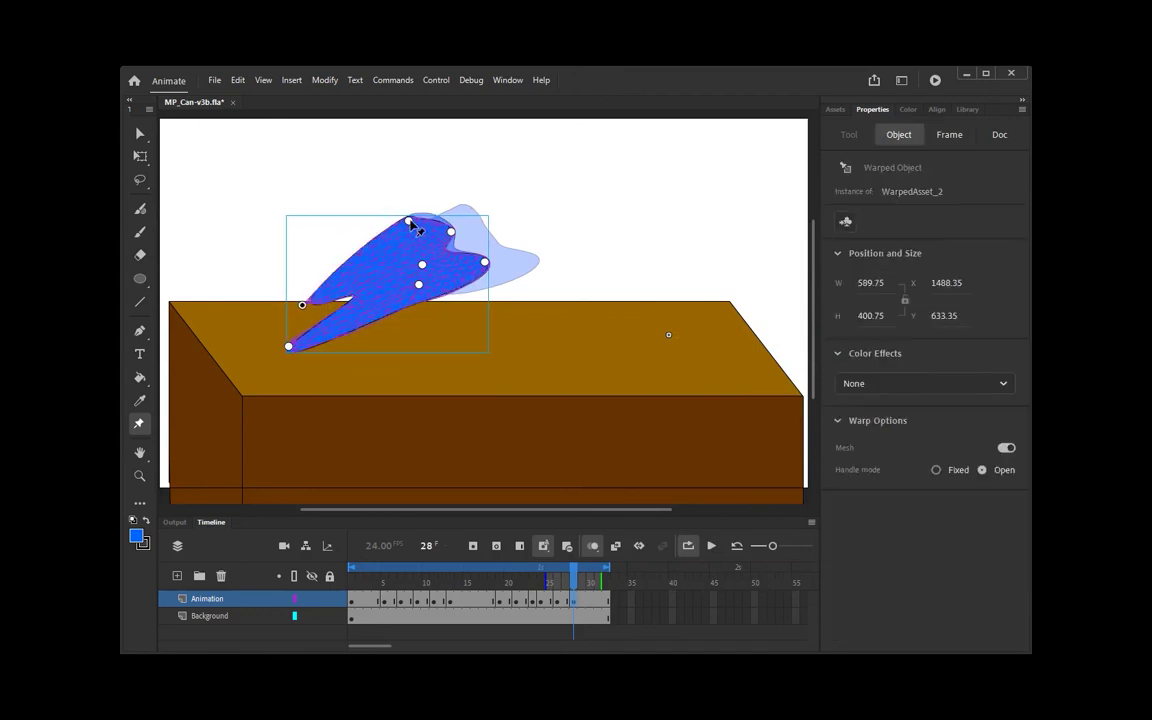
left_click_drag(350, 240, 338, 249)
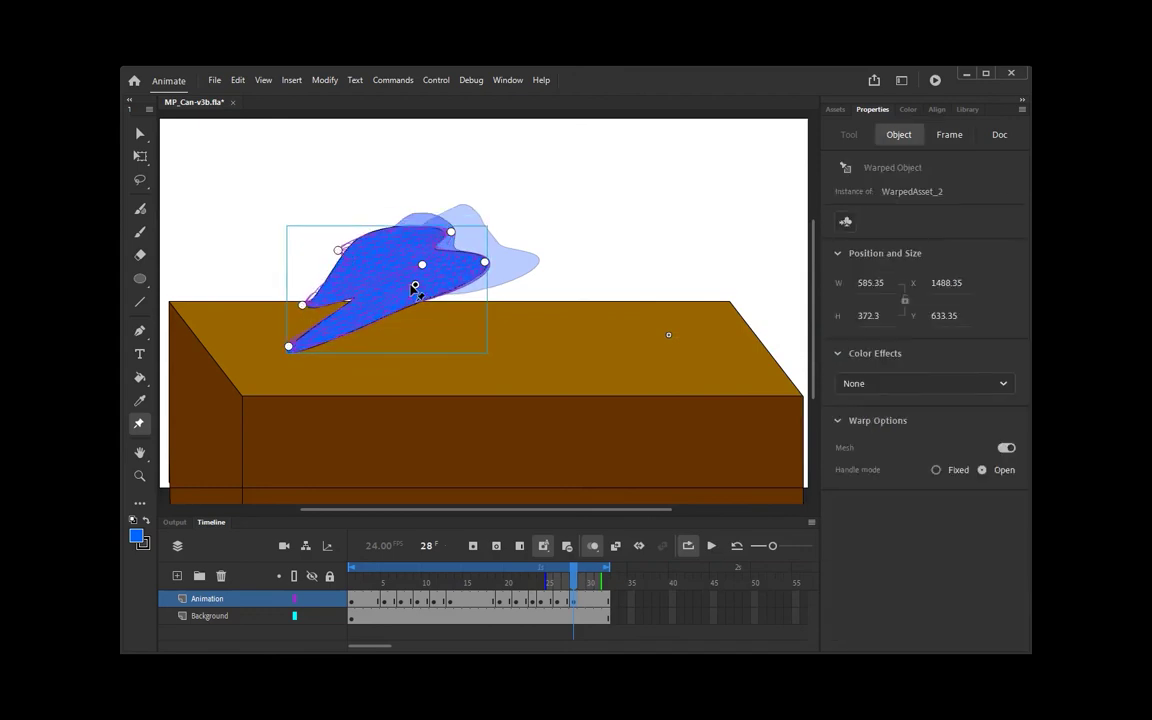
left_click(352, 313)
left_click_drag(352, 313, 357, 341)
mouse_move(338, 249)
left_mouse_down()
mouse_move(312, 230)
mouse_move(353, 257)
left_mouse_up()
left_click_drag(425, 268, 346, 308)
left_click_drag(451, 232, 391, 271)
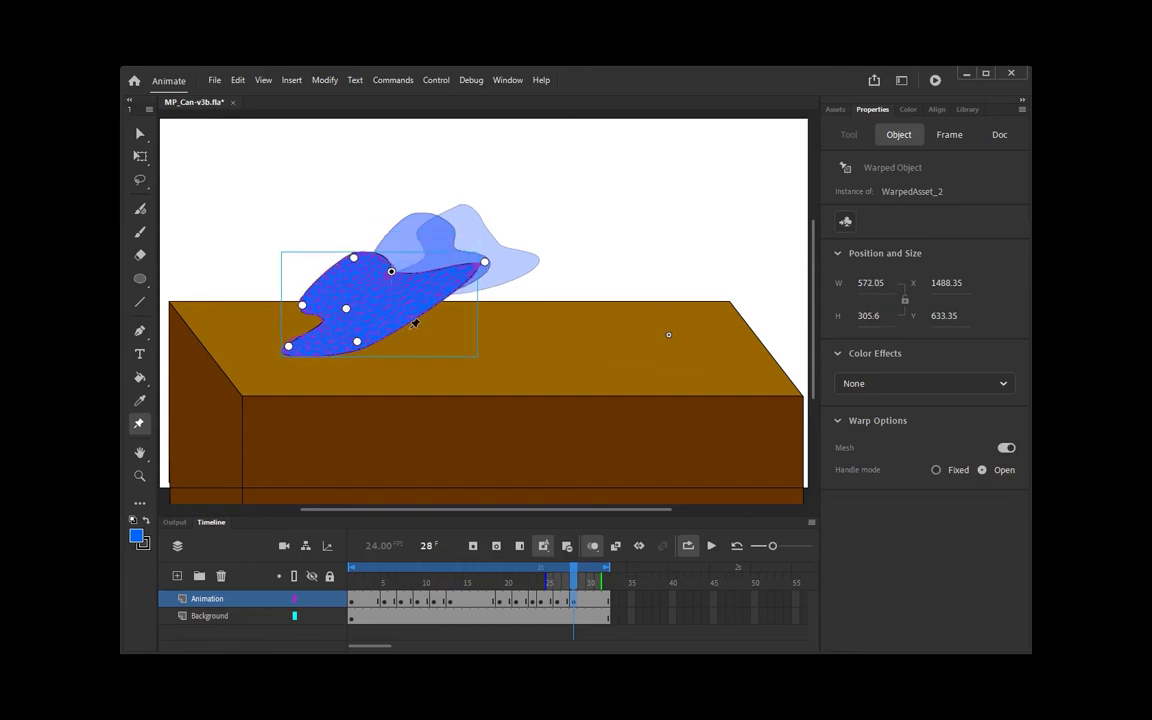
Pull the blob's rear tip in toward its body at frame 28, slightly above the tabletop base, and nudge the bottom pin up-left.
left_click_drag(486, 264, 422, 343)
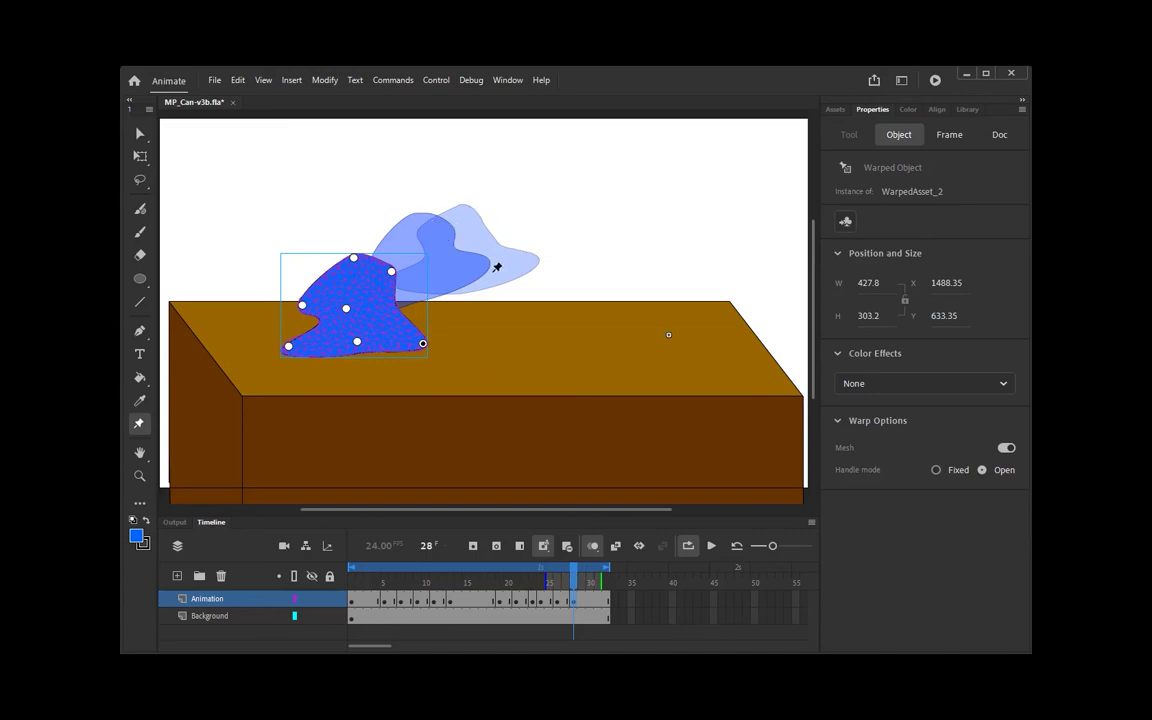
left_click_drag(362, 348, 351, 340)
left_click_drag(426, 345, 410, 316)
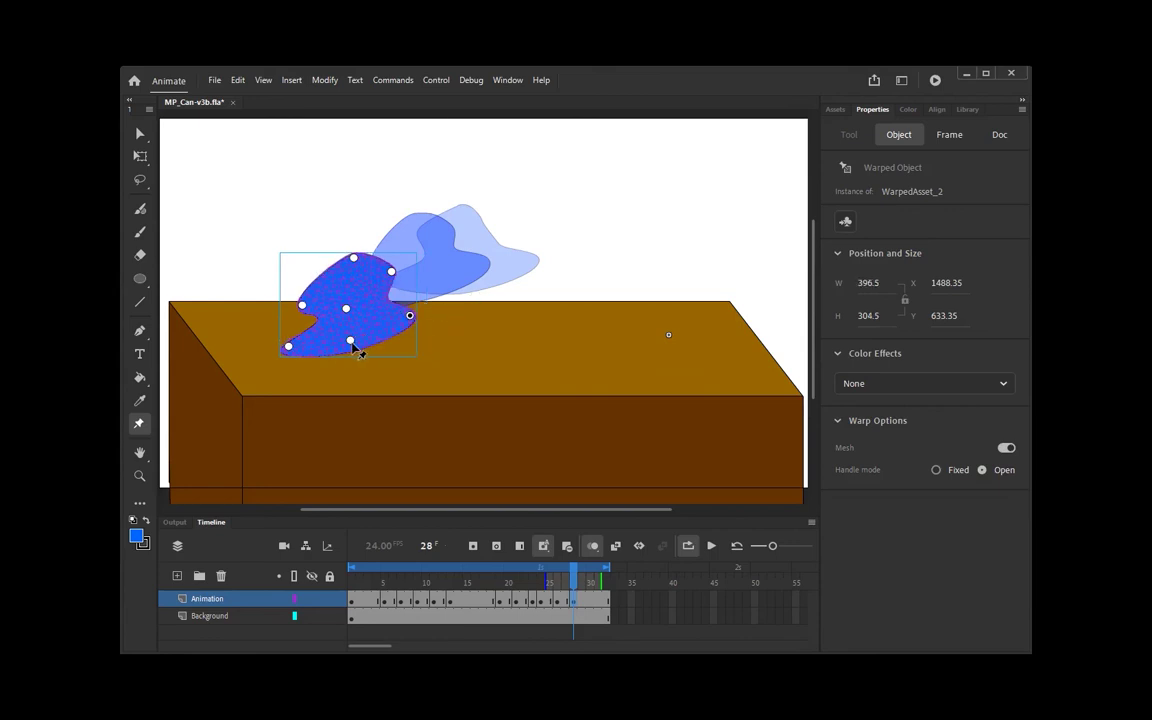
Nudge the blob's bottom pin slightly down at frame 28 and play the animation.
left_click_drag(352, 344, 351, 349)
left_click(709, 546)
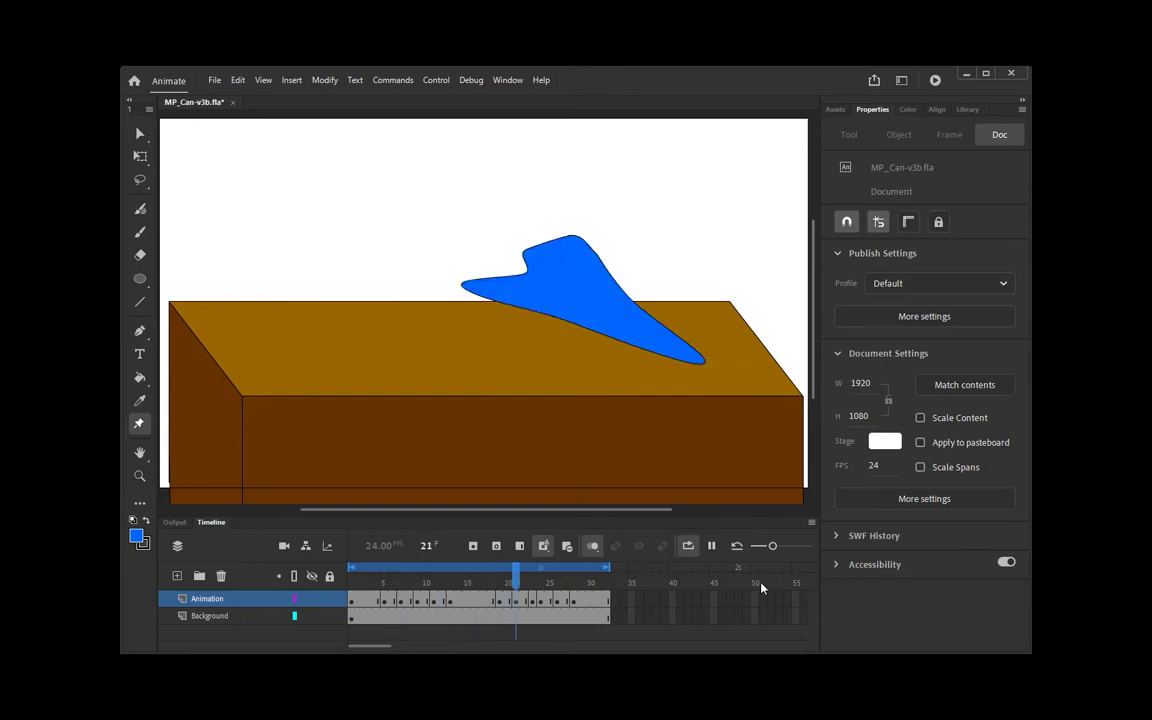
Convert frame 30 of the Animation layer to a keyframe, pull the blob's rear tip down onto the tabletop, and play the animation.
left_click(591, 604)
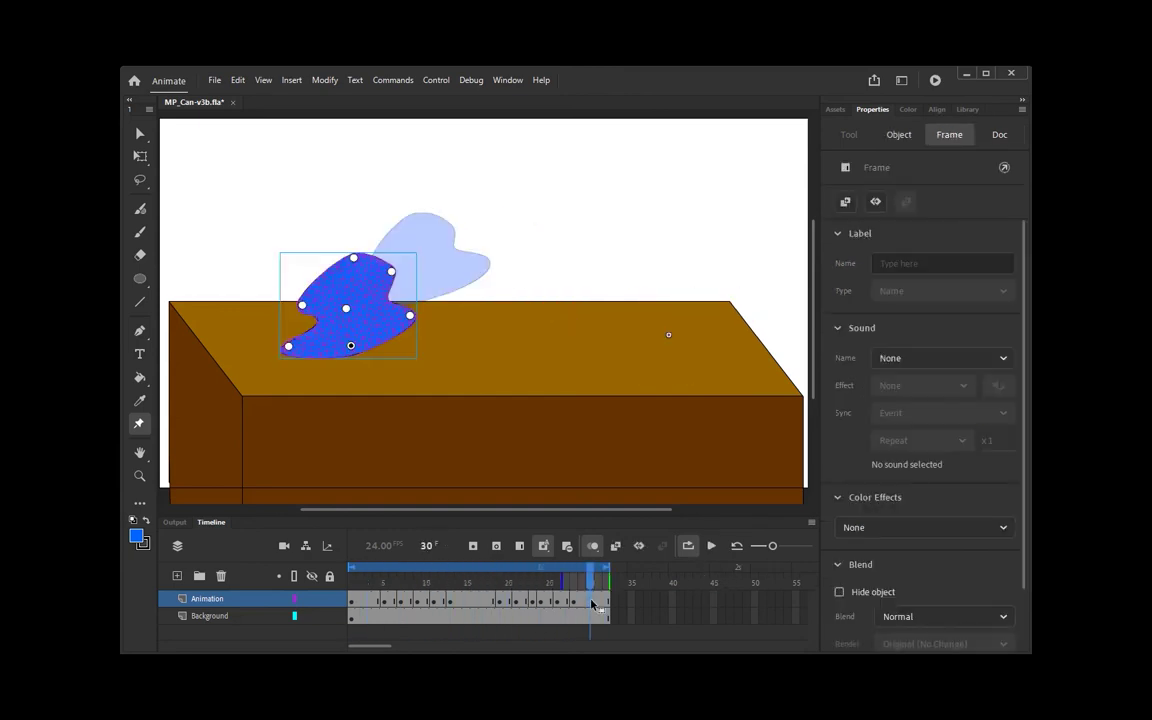
right_click(591, 604)
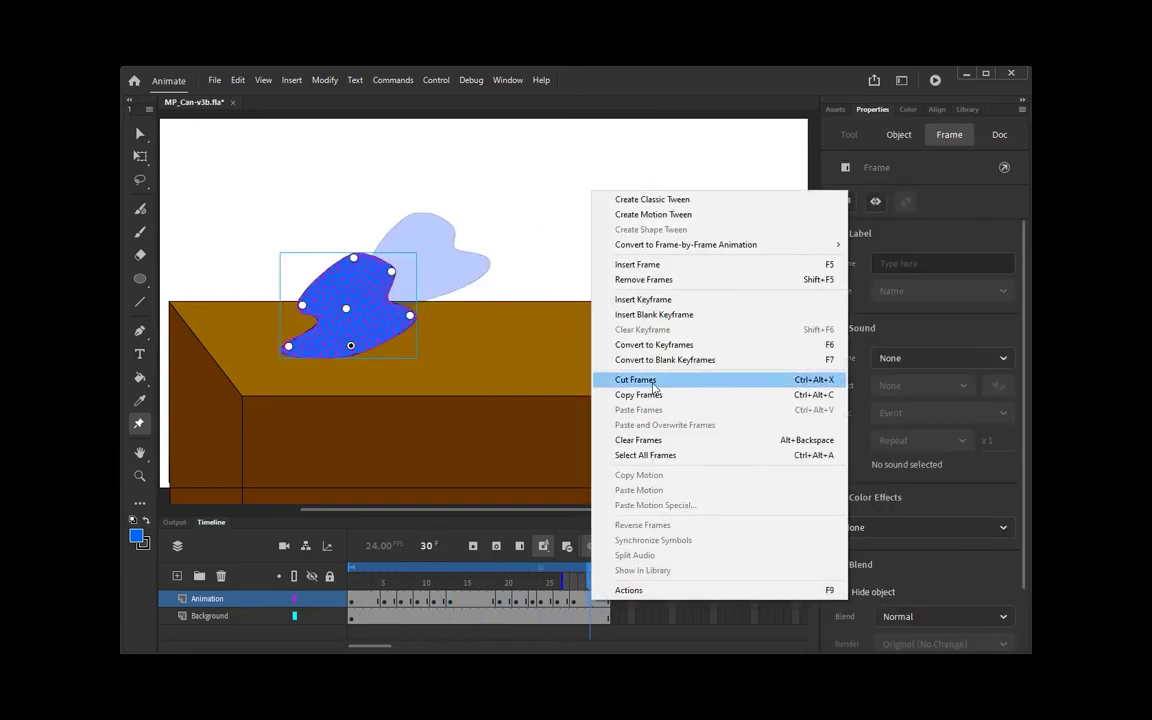
left_click(655, 344)
left_click_drag(409, 318, 418, 349)
left_click(712, 548)
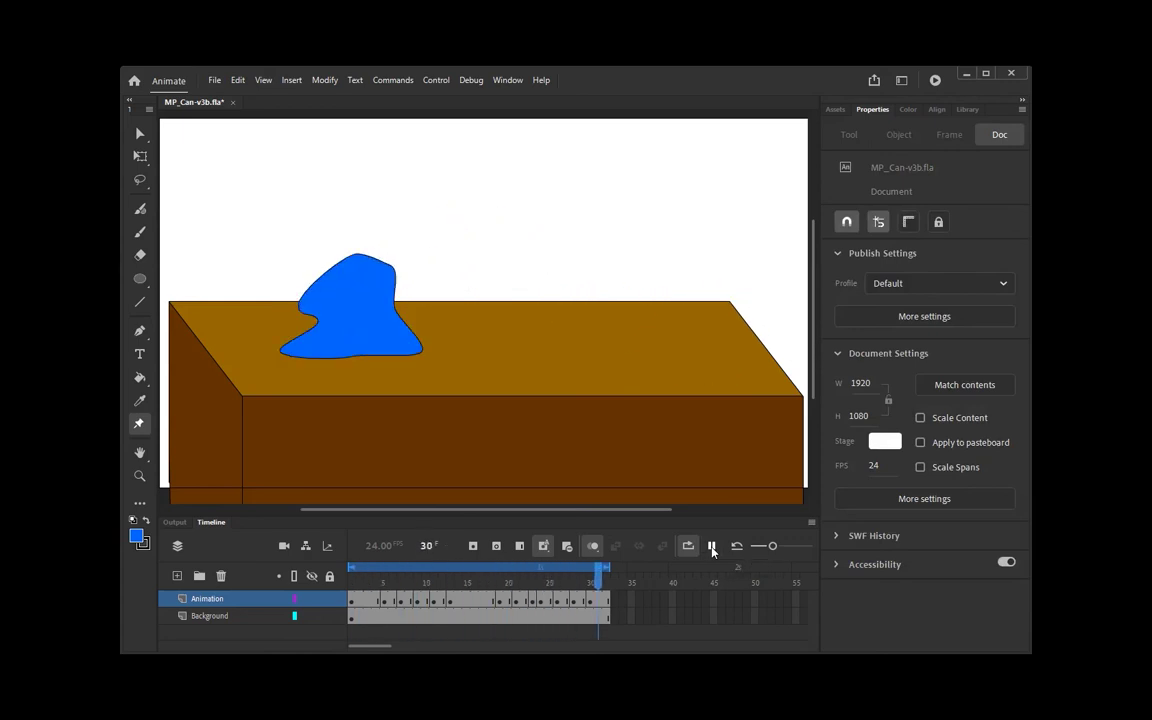
At frame 28, shift the blob's front pin slightly down-left and its top pin left, and play the animation.
left_click(575, 601)
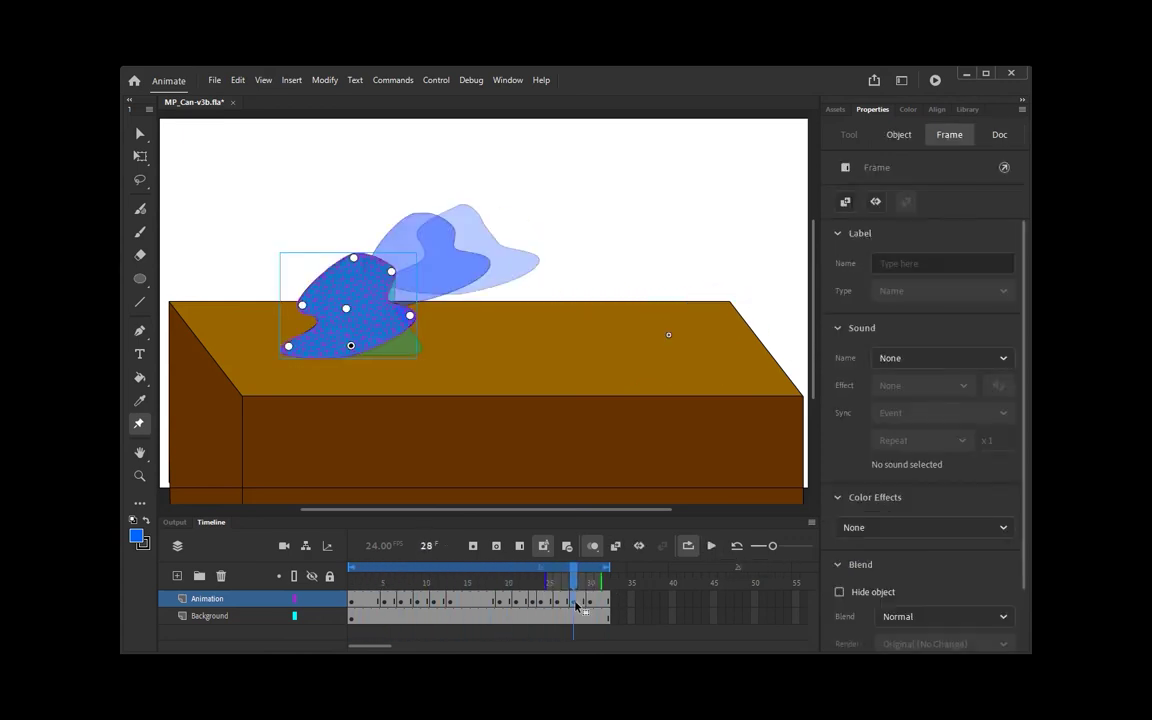
left_click_drag(304, 310, 298, 316)
left_click_drag(355, 260, 342, 259)
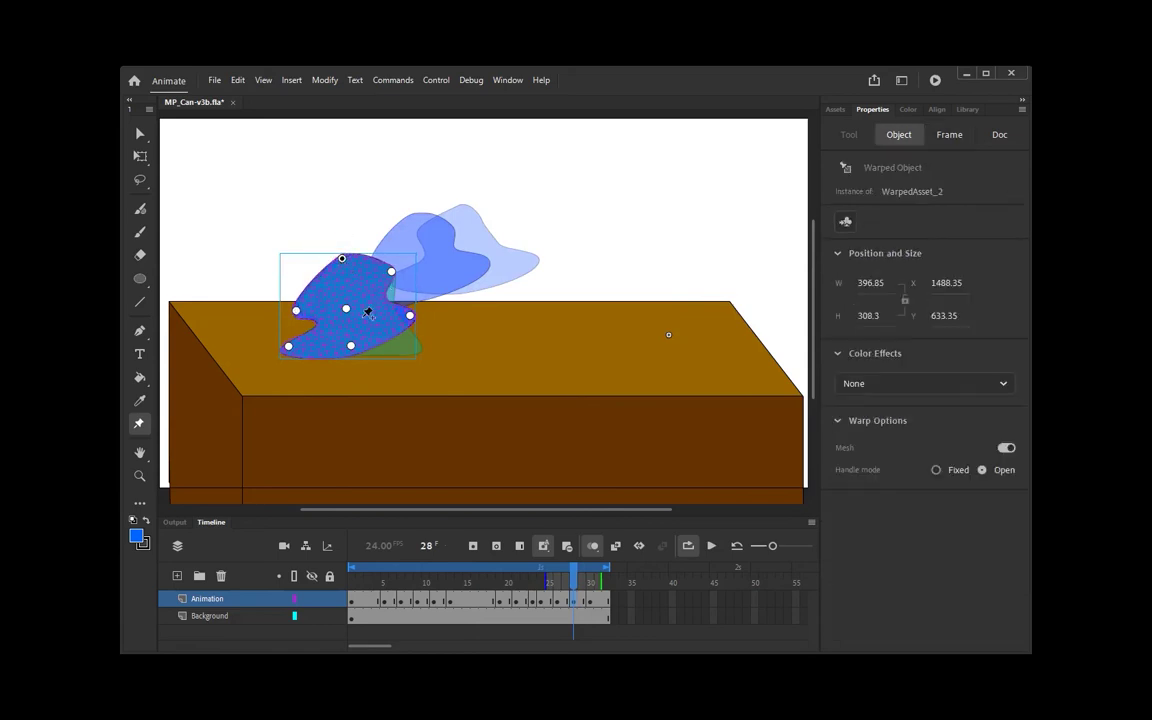
left_click(713, 546)
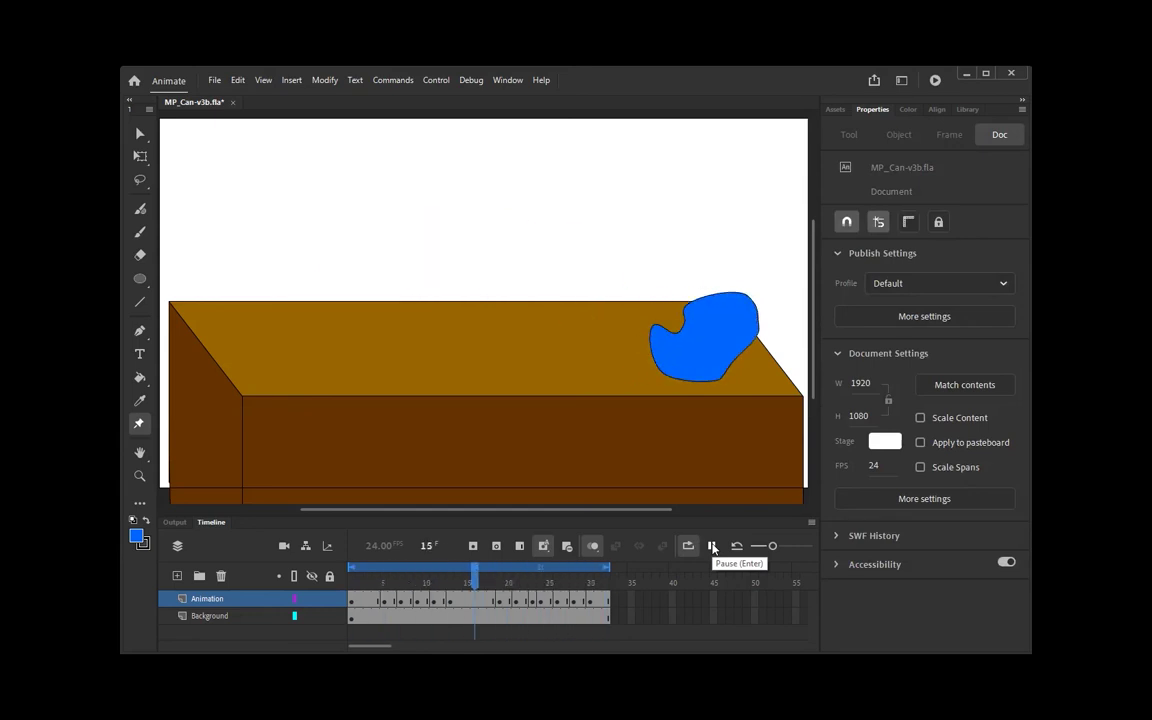
Lean the blob further forward at frame 28 by moving its top pin down-left and the upper rear and centre pins left, and replay.
left_click(572, 602)
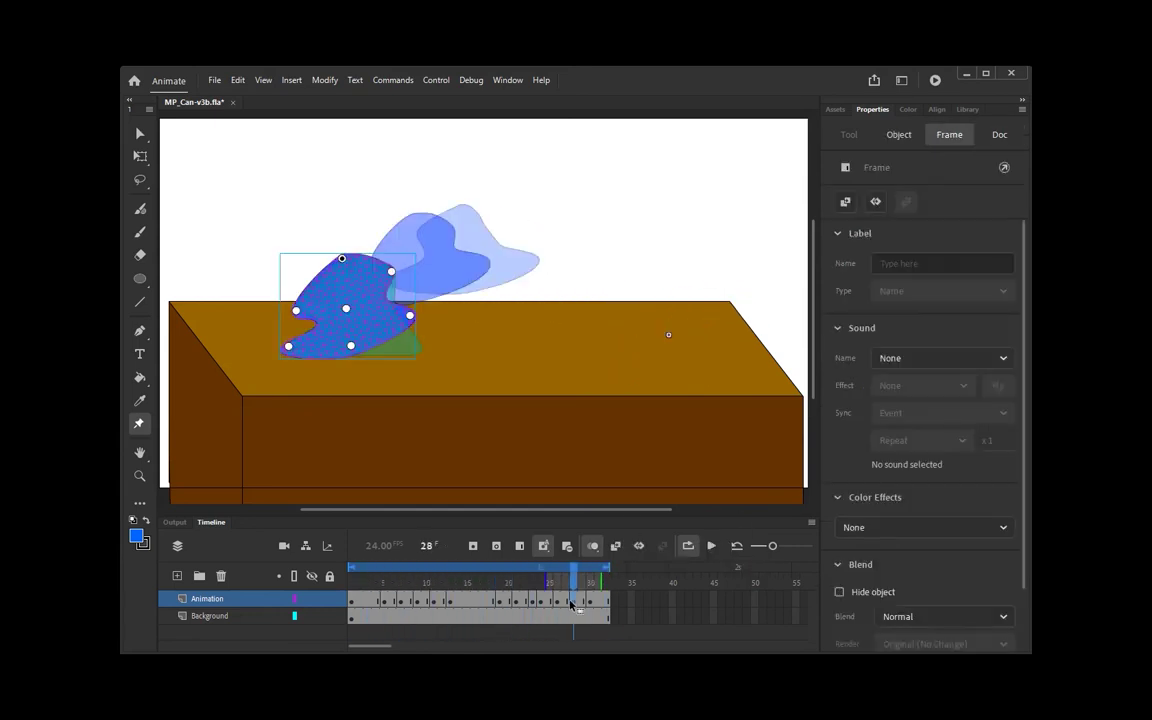
left_click(336, 265)
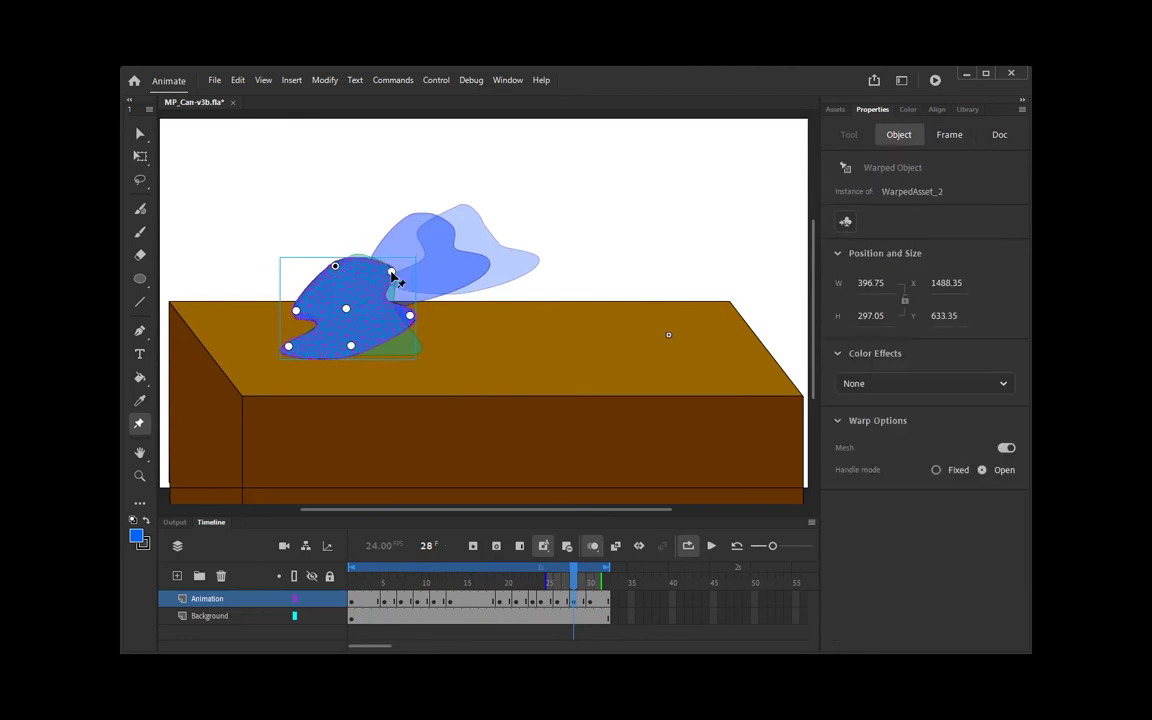
left_click_drag(391, 272, 378, 272)
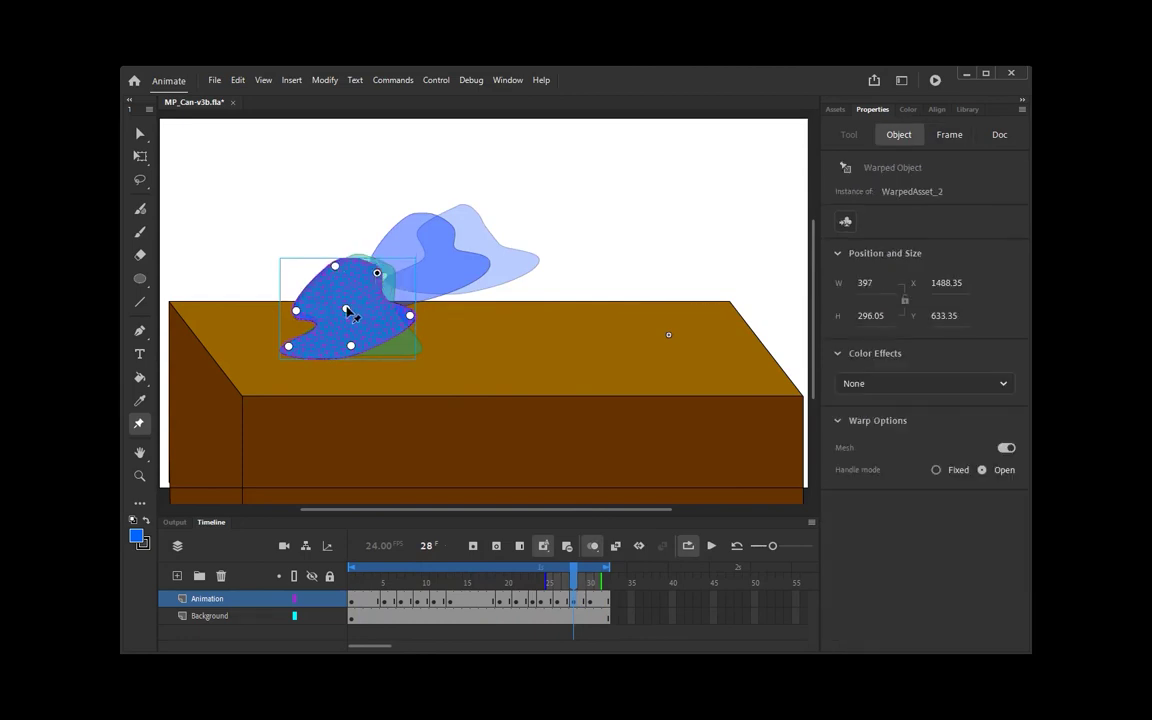
left_click_drag(343, 315, 337, 316)
left_click(713, 547)
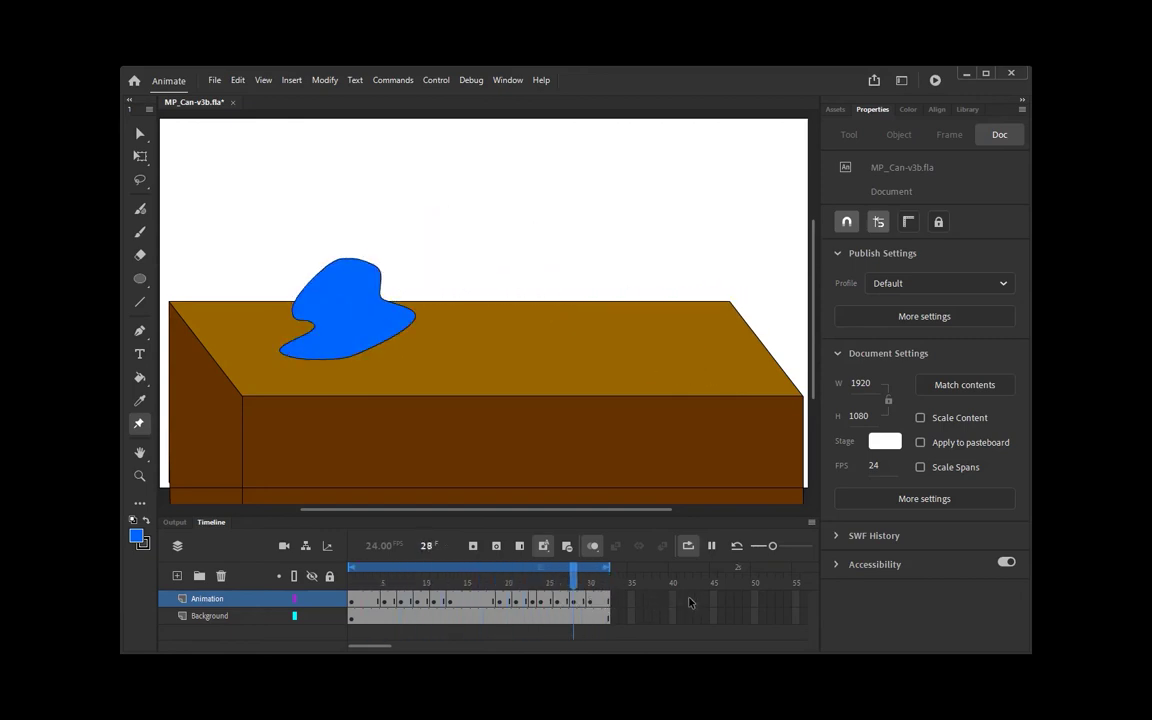
Extend the Animation and Background layers to frame 50, stretch the loop range to match, and play the animation.
left_click(758, 600)
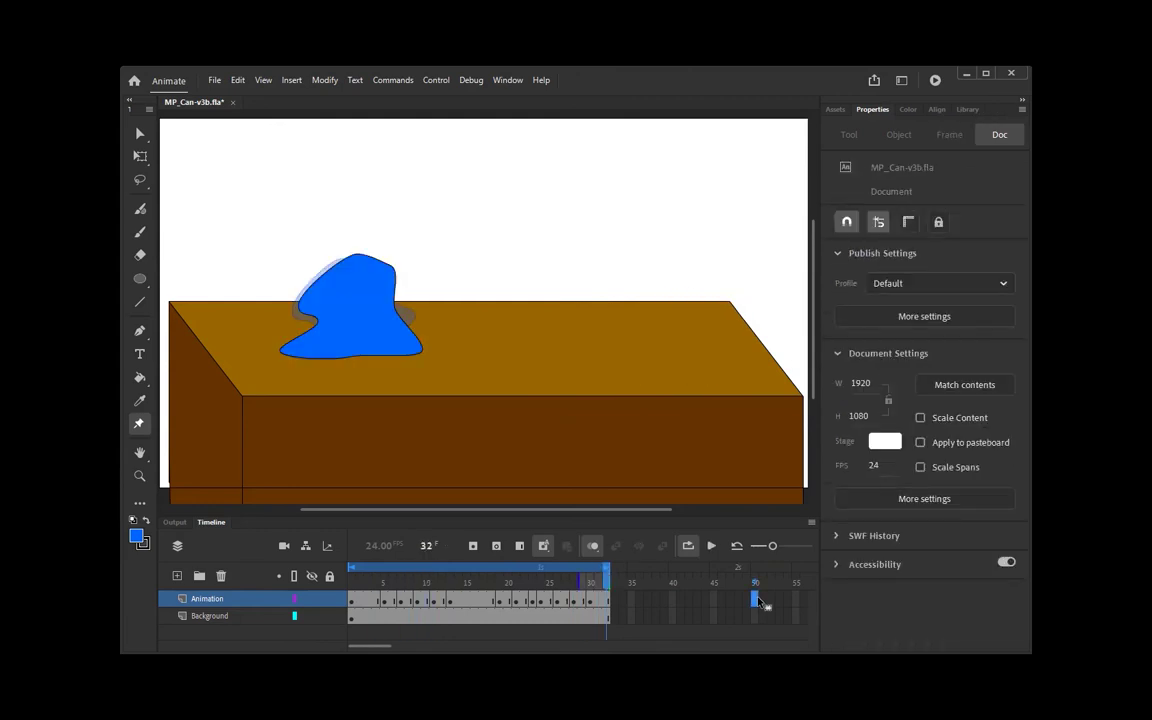
key("F5")
left_click(757, 617)
key("F5")
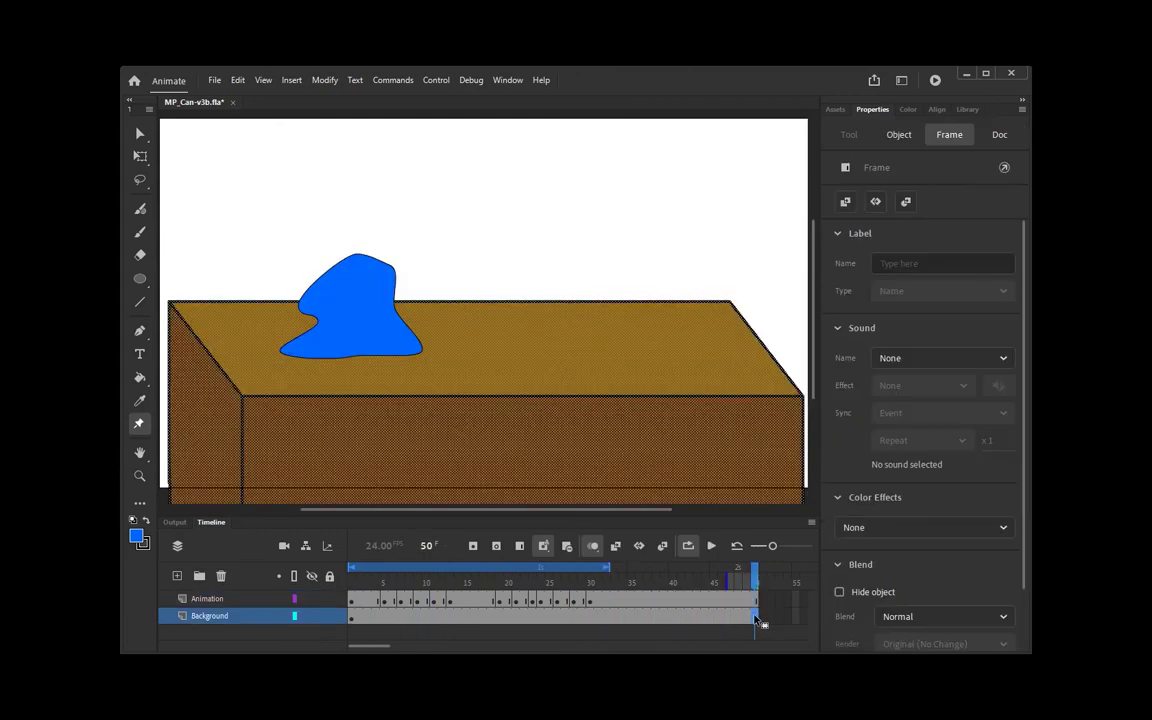
left_click_drag(607, 567, 746, 566)
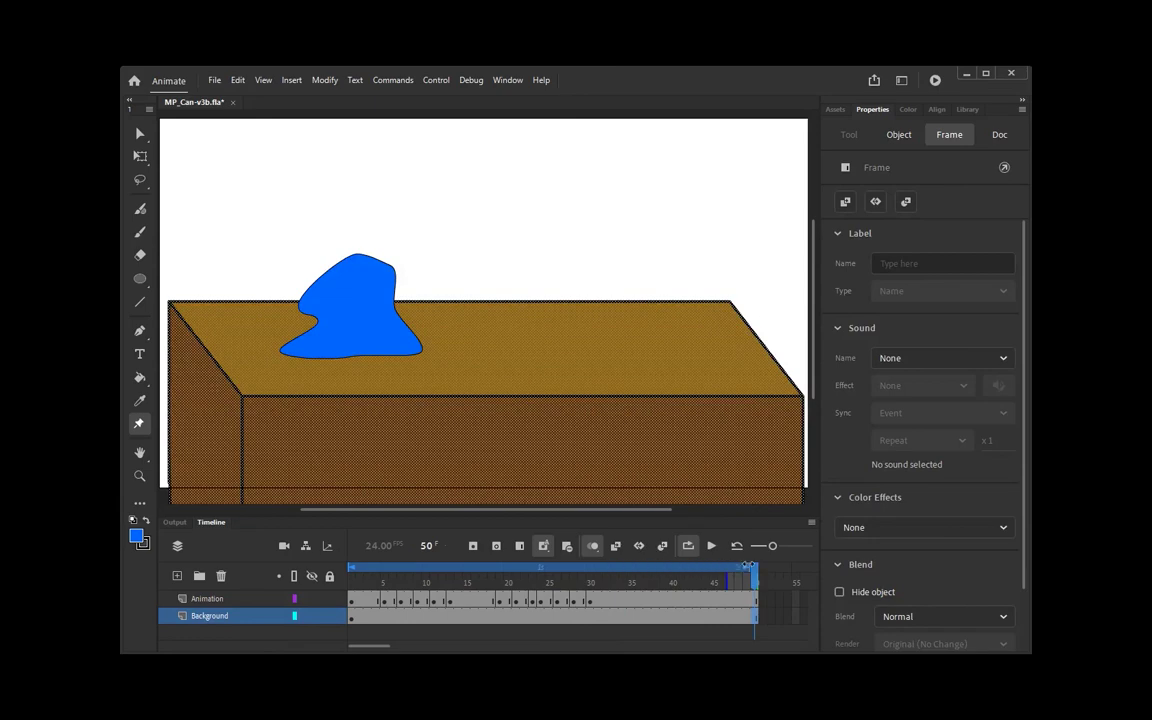
left_click(710, 547)
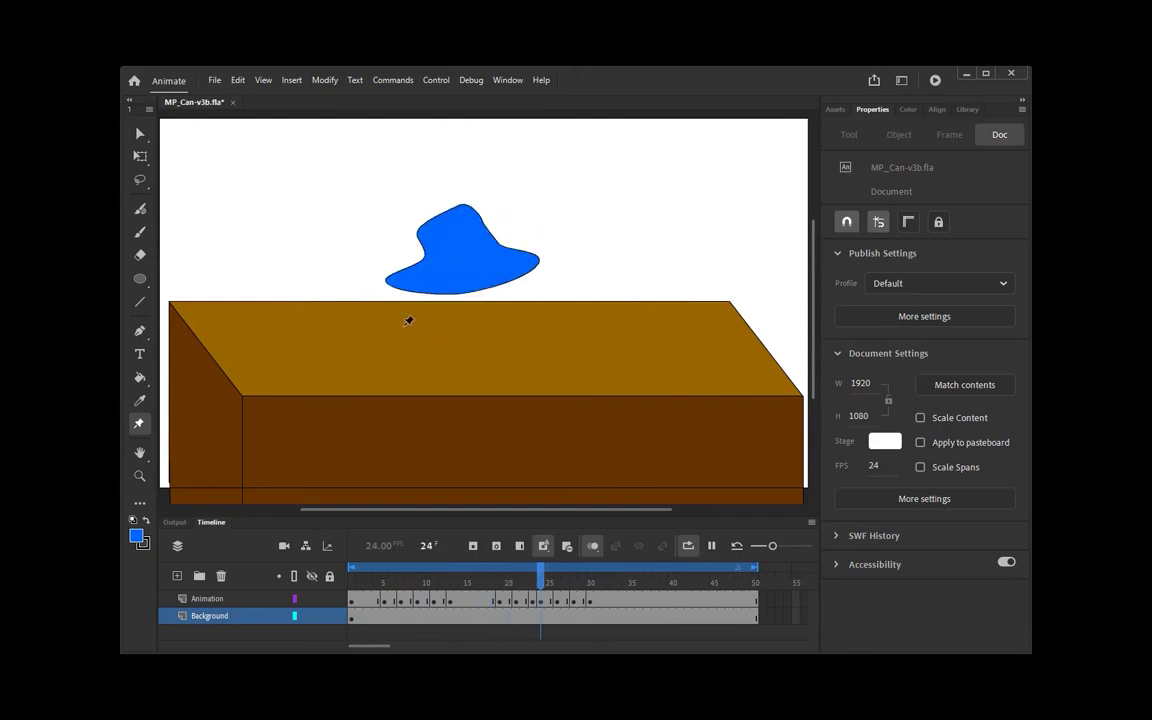
Insert two frames at frame 29 of the Animation layer and convert frame 30 to a keyframe.
left_click(583, 600)
left_click(583, 605)
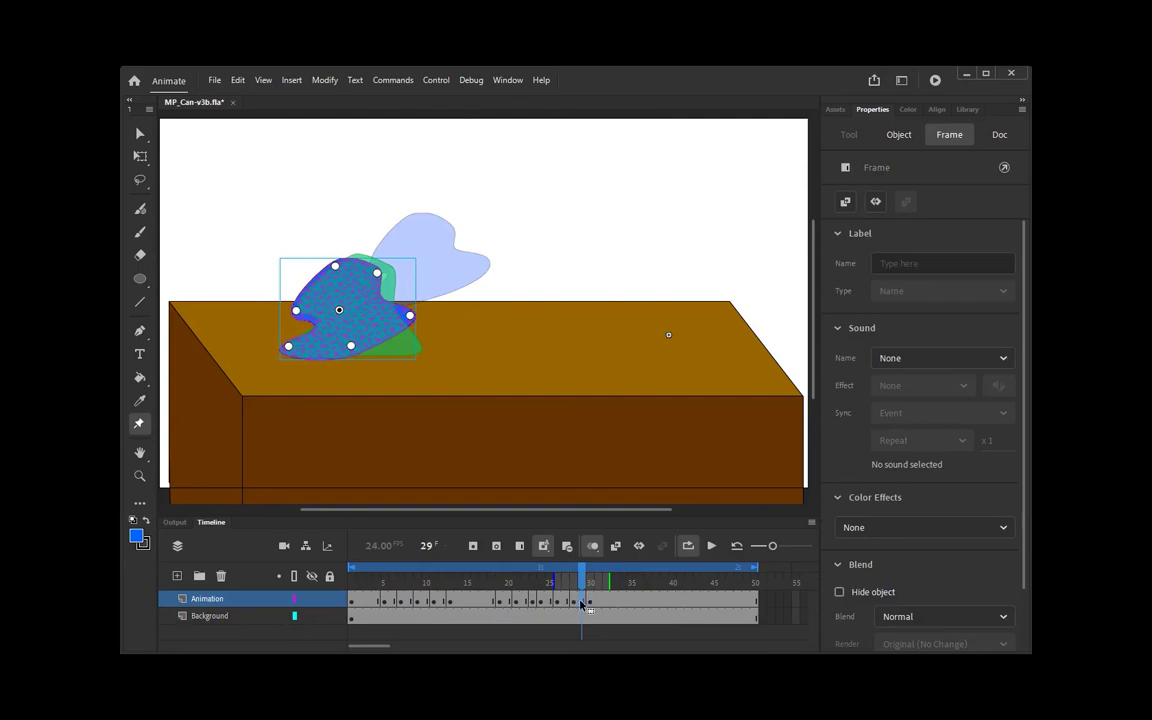
key("F5")
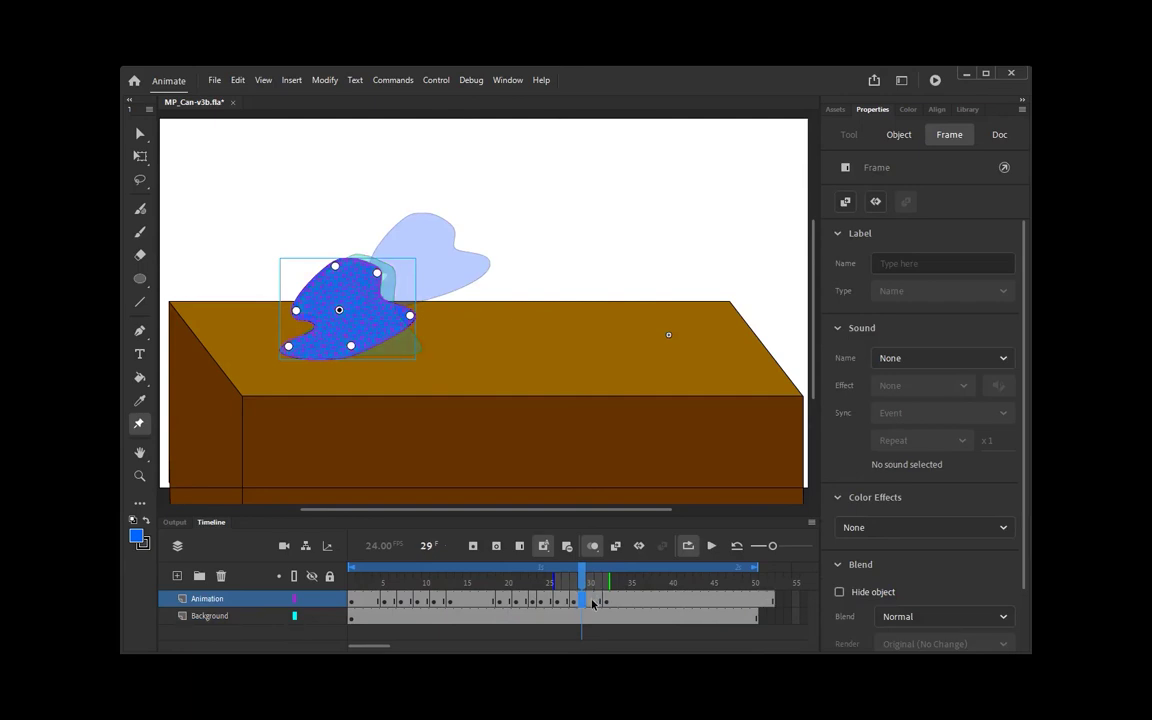
left_click(592, 601)
right_click(592, 602)
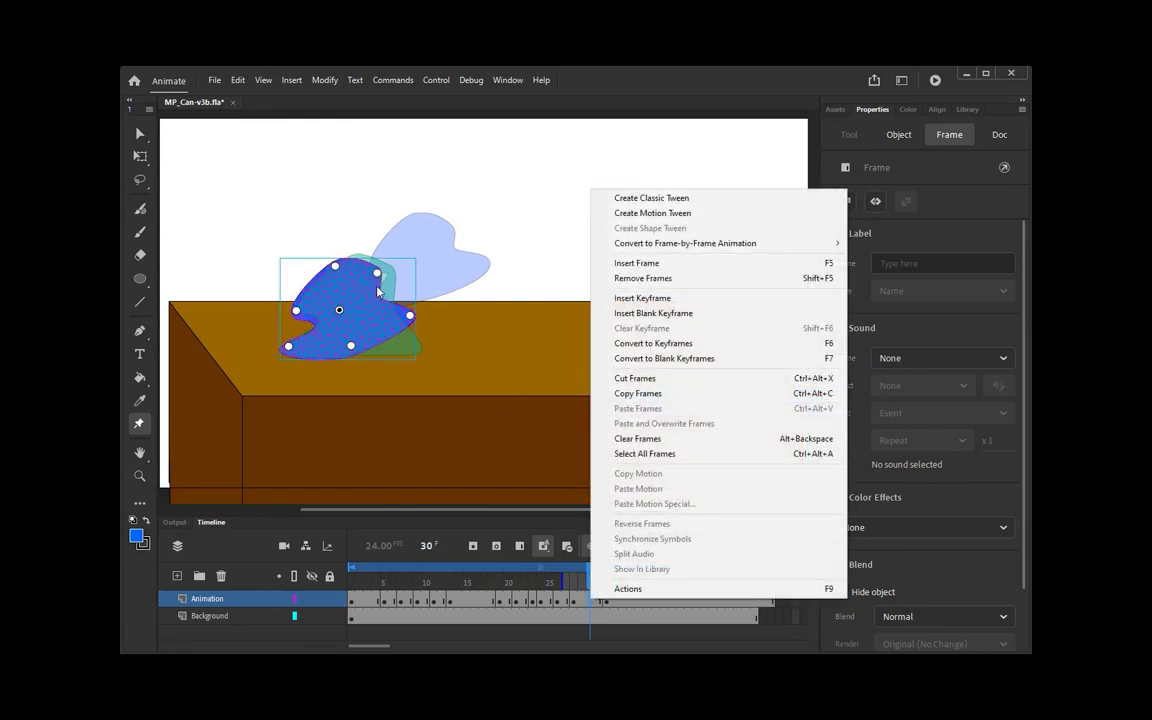
left_click(655, 344)
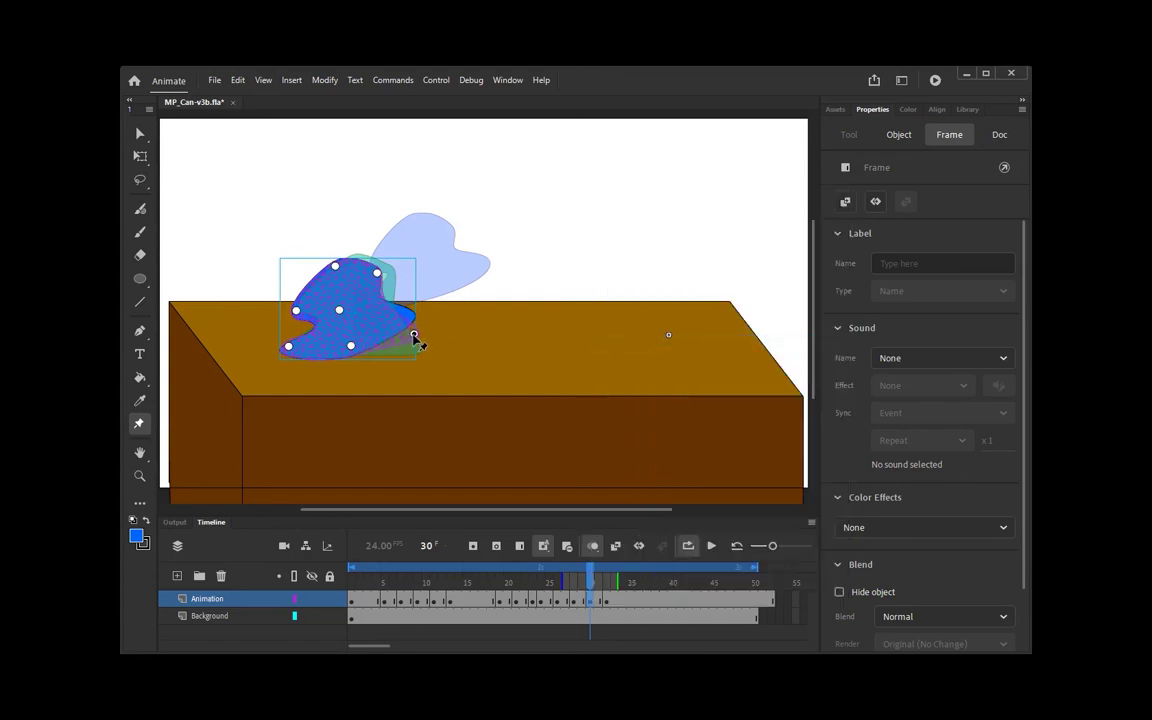
Warp the blob at frame 30 into an in-between pose, lowering the rear tip and shifting the upper, front and centre pins back, and replay.
left_click(414, 337)
left_click_drag(387, 280, 347, 259)
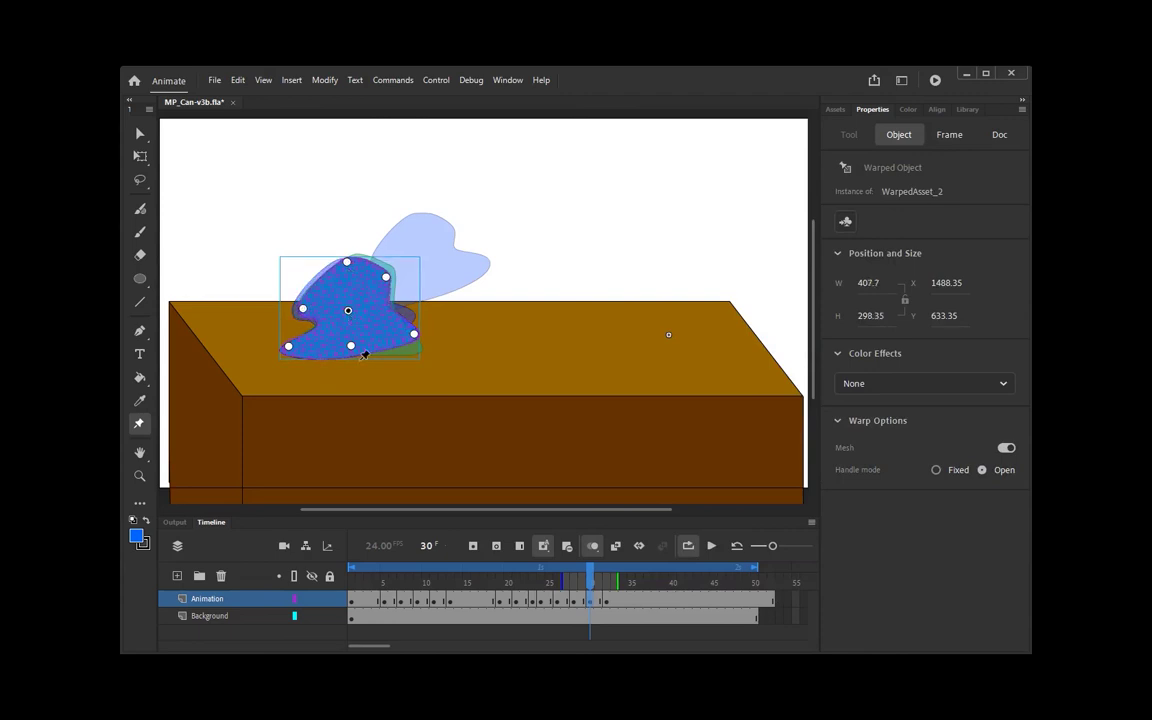
left_click(713, 548)
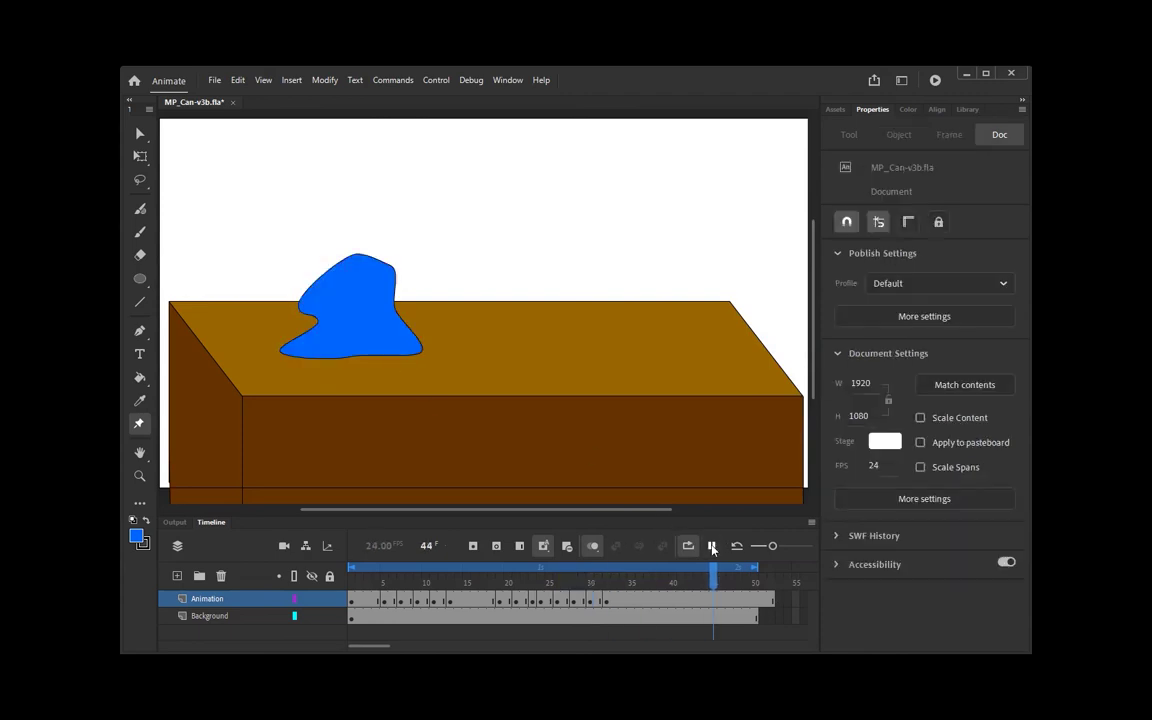